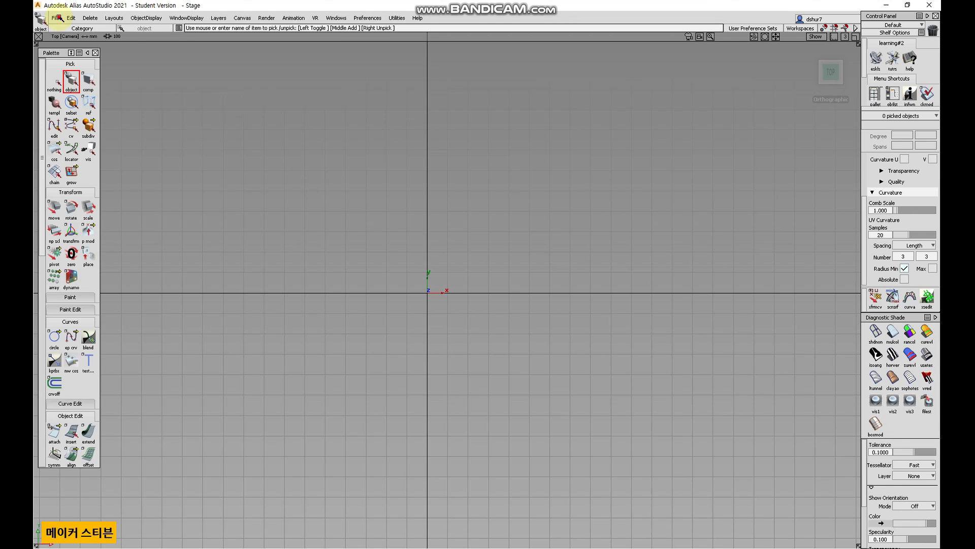
left_click(57, 18)
mouse_move(99, 17)
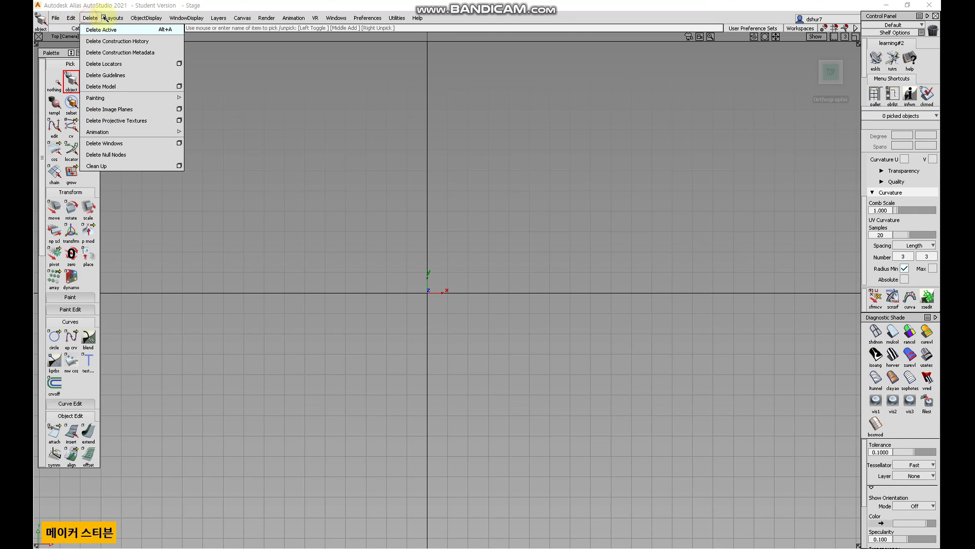
mouse_move(192, 18)
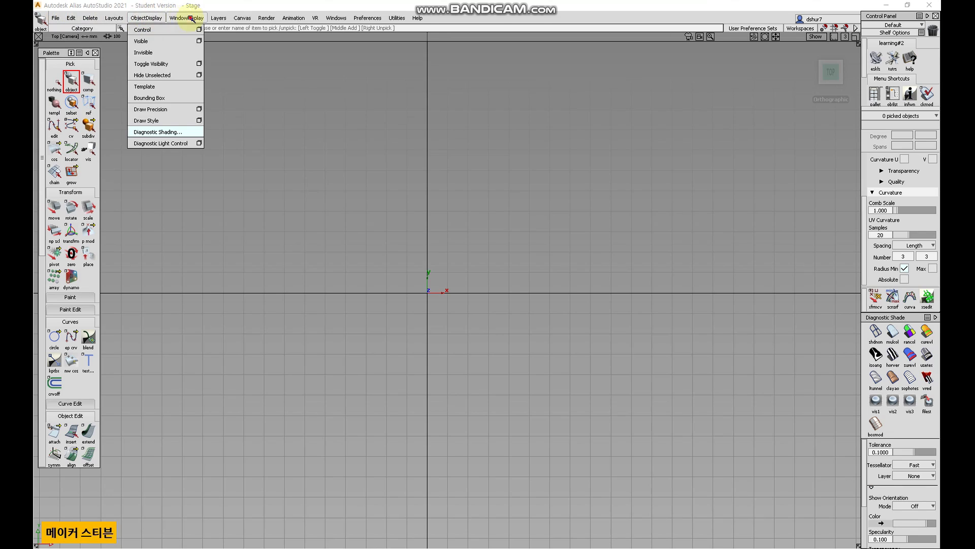
Create a new empty stage.
left_click(57, 18)
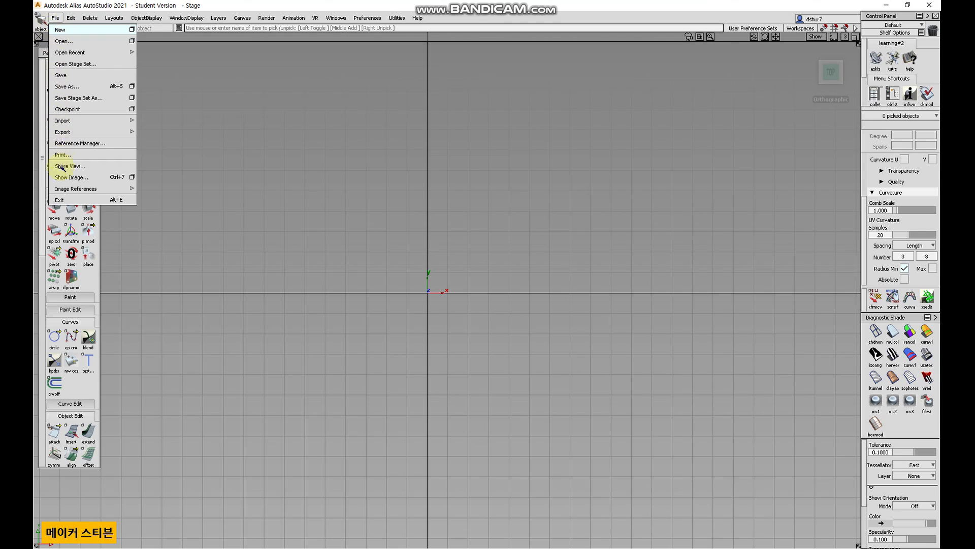
left_click(88, 31)
left_click(445, 319)
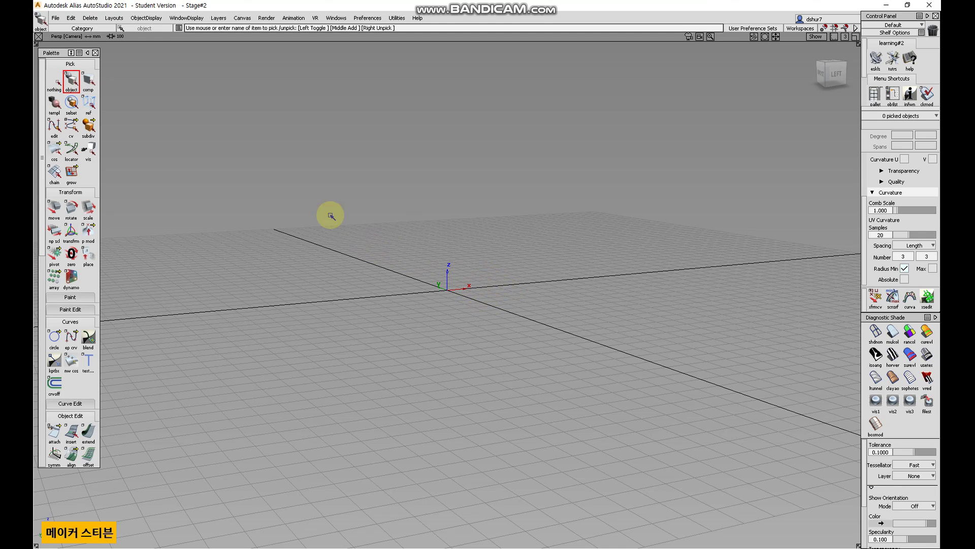
Create another new empty stage.
left_click(57, 18)
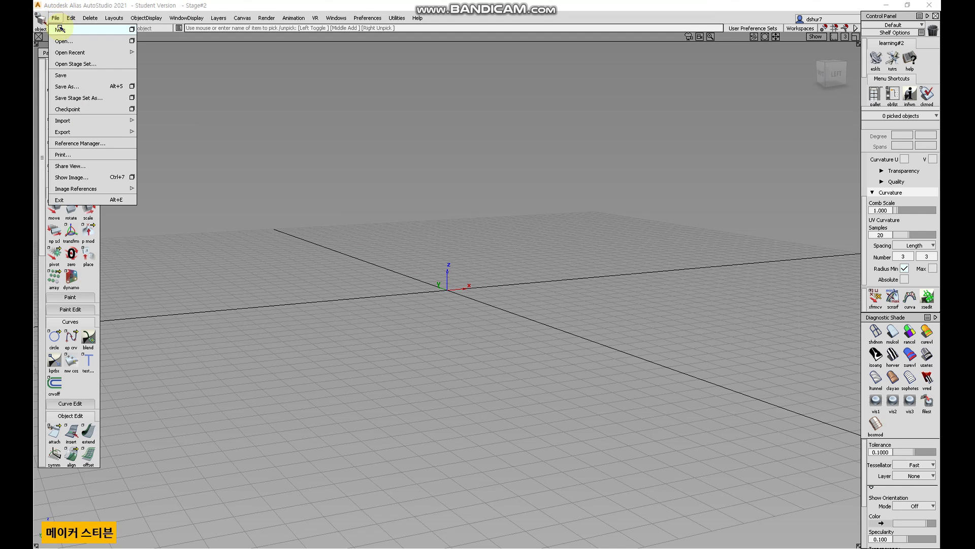
left_click(61, 30)
left_click(436, 314)
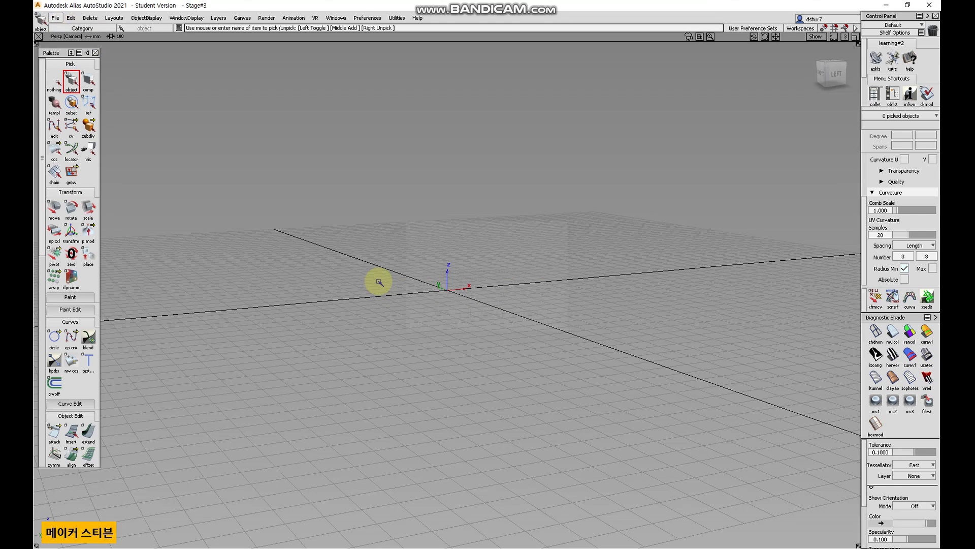
Open the file browser, look through its folder list, and cancel it without opening anything.
left_click(55, 18)
left_click(57, 19)
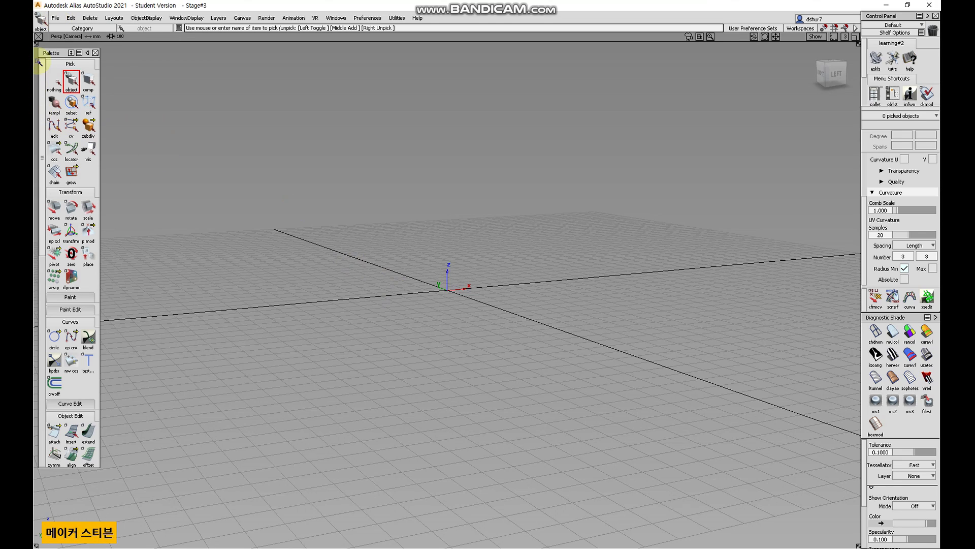
left_click(56, 19)
left_click(60, 40)
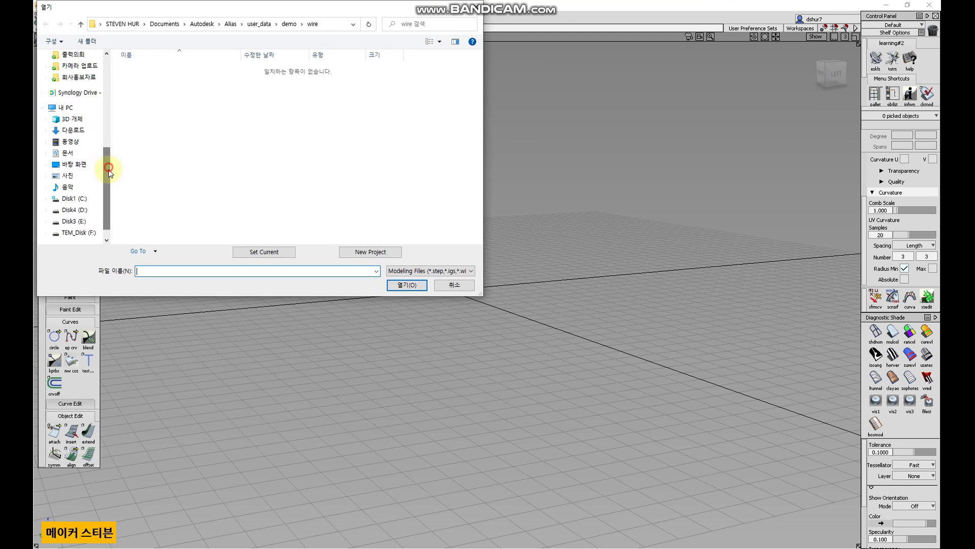
left_click_drag(108, 170, 110, 190)
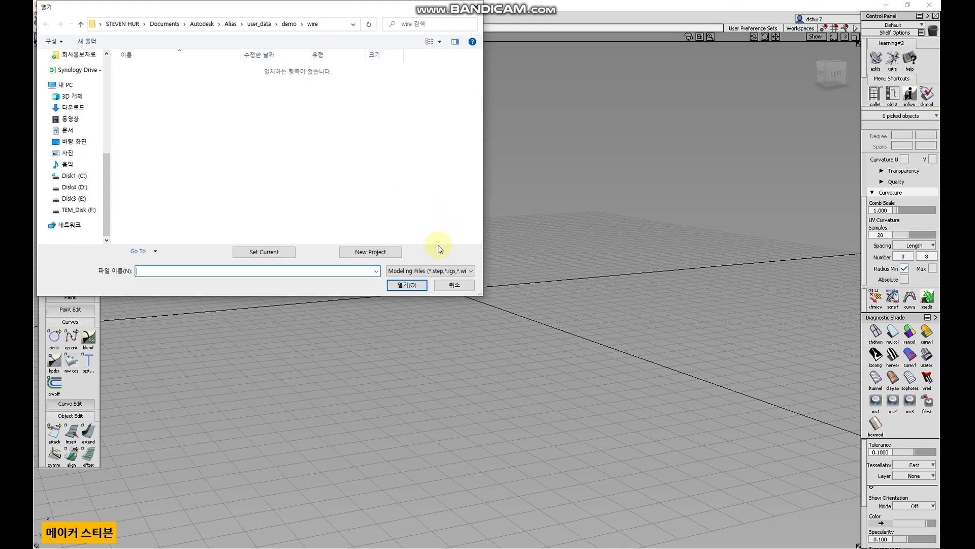
left_click(450, 288)
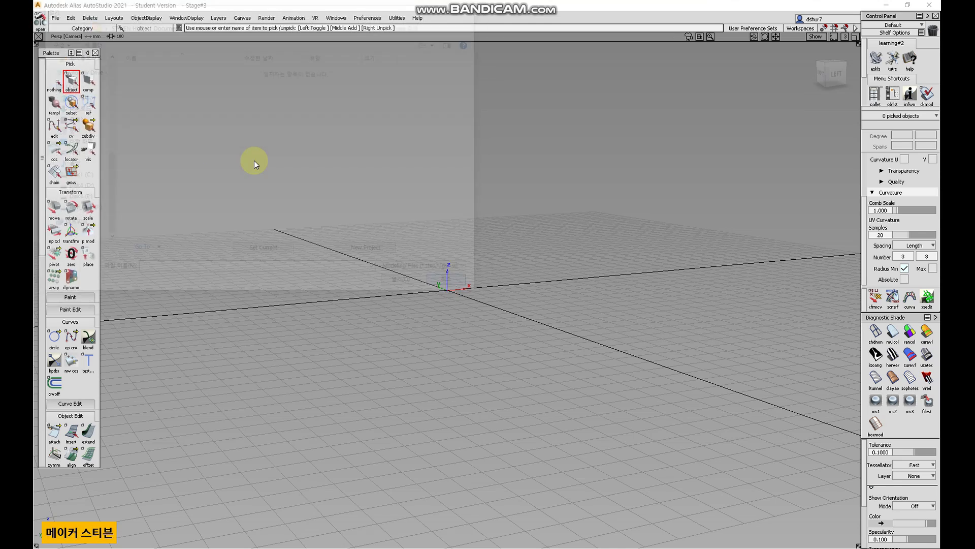
Examine the Import submenu options without importing anything.
left_click(55, 19)
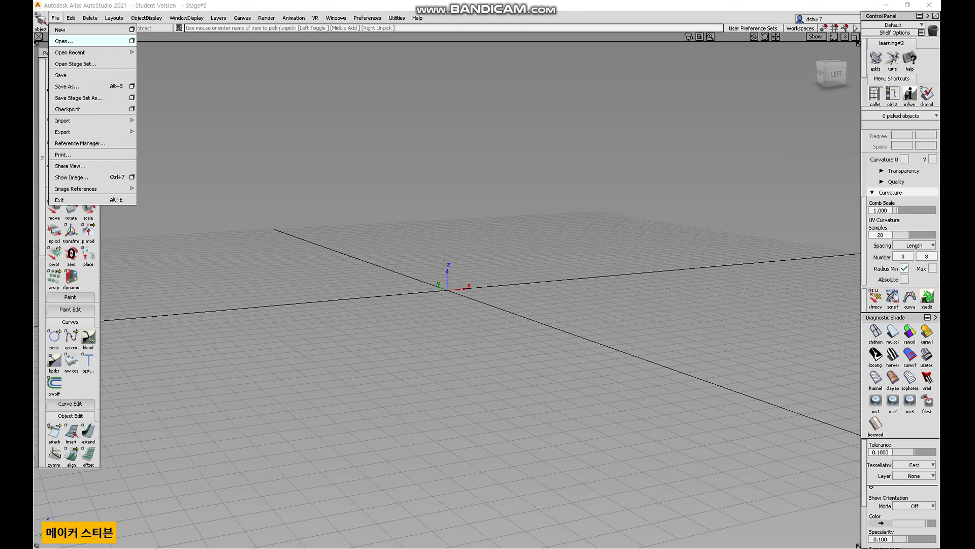
left_click(541, 157)
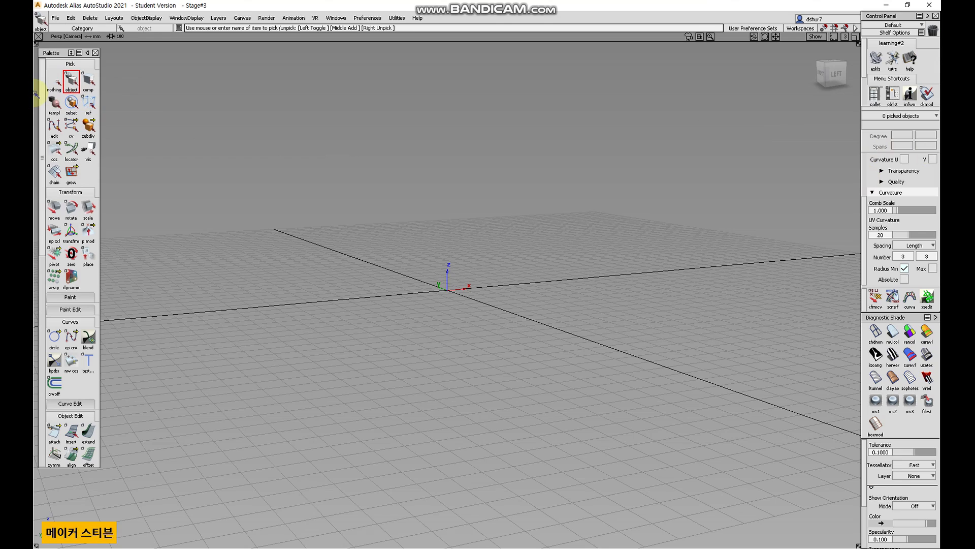
left_click(56, 19)
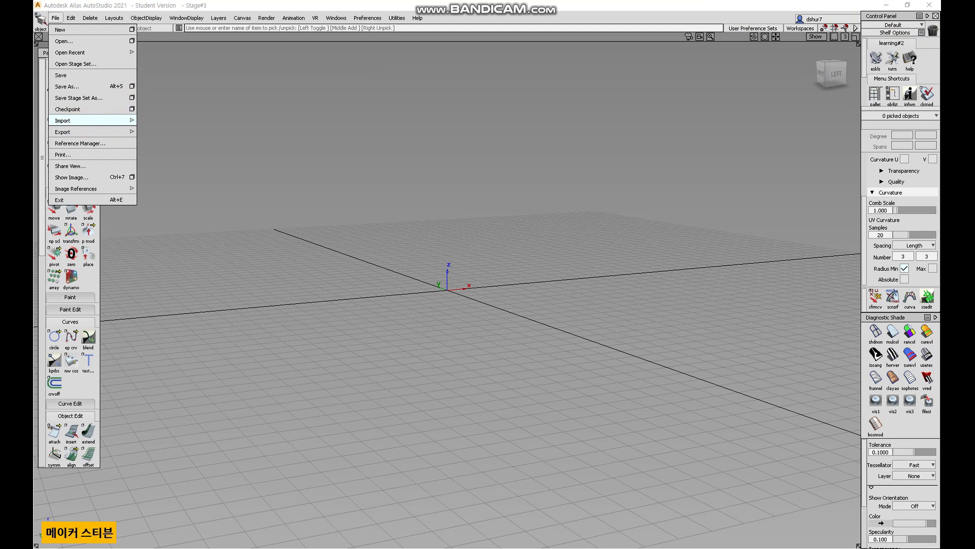
left_click(552, 113)
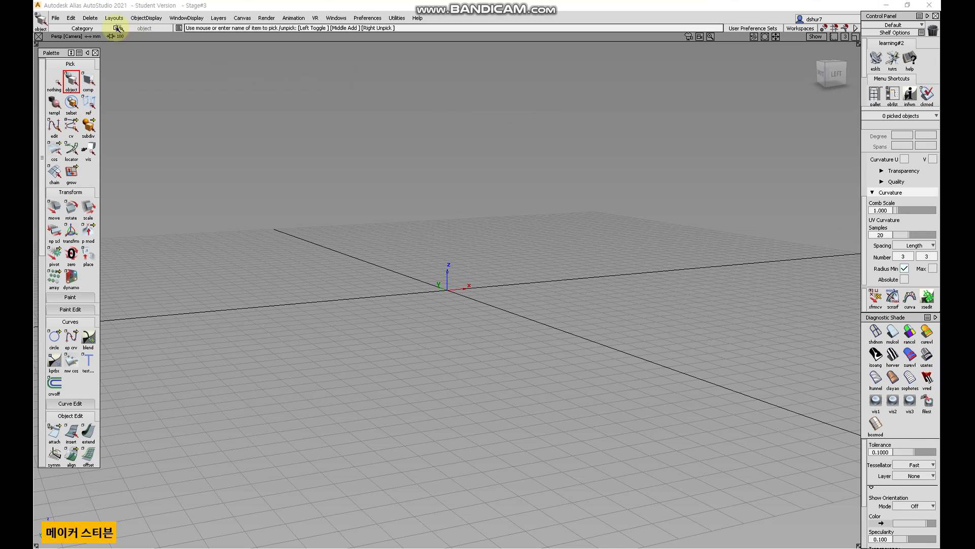
left_click(55, 18)
mouse_move(125, 121)
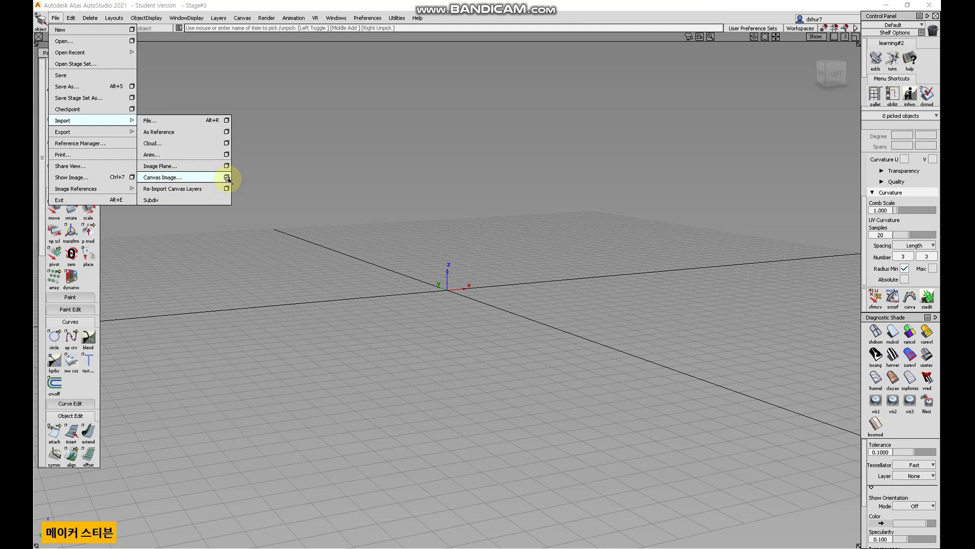
left_click(381, 159)
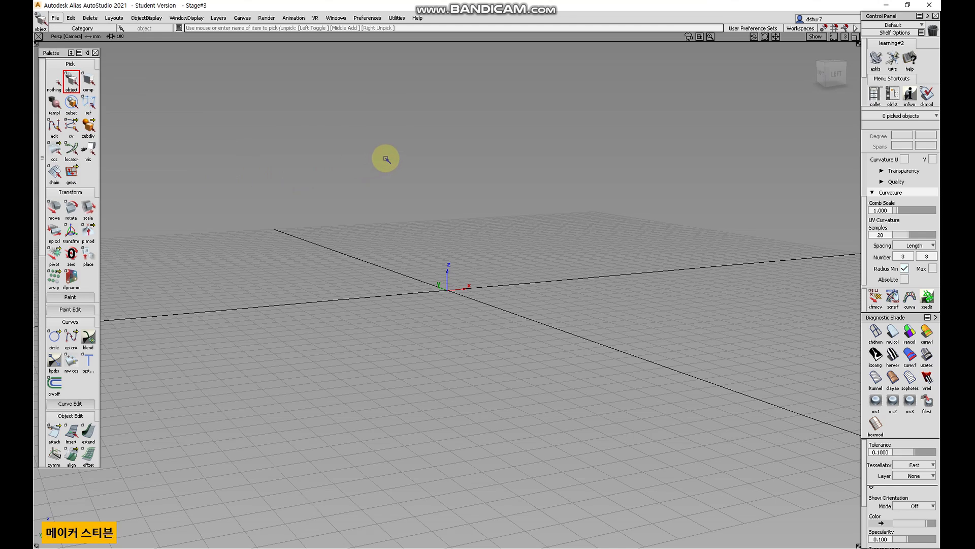
Open the Export Rapid Prototype options and close them without exporting.
left_click(56, 18)
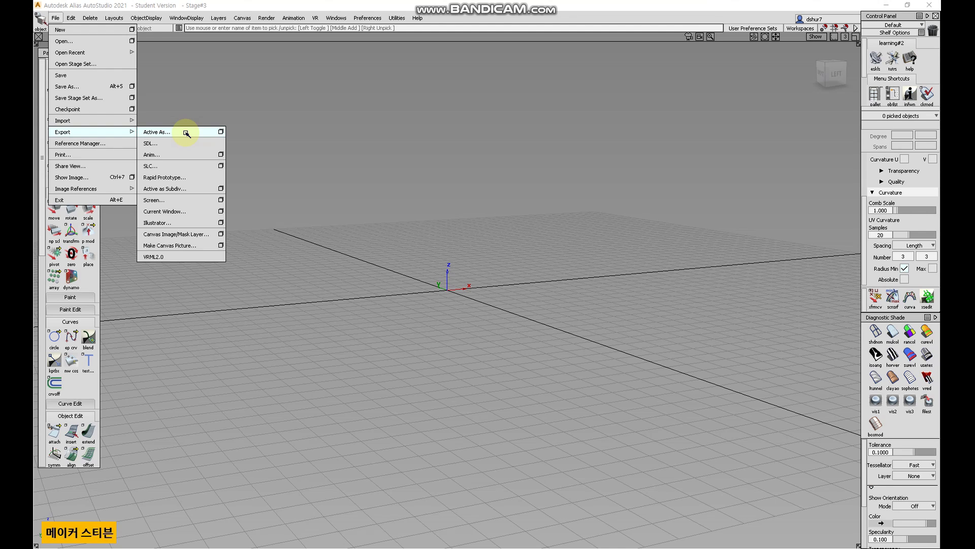
left_click(217, 177)
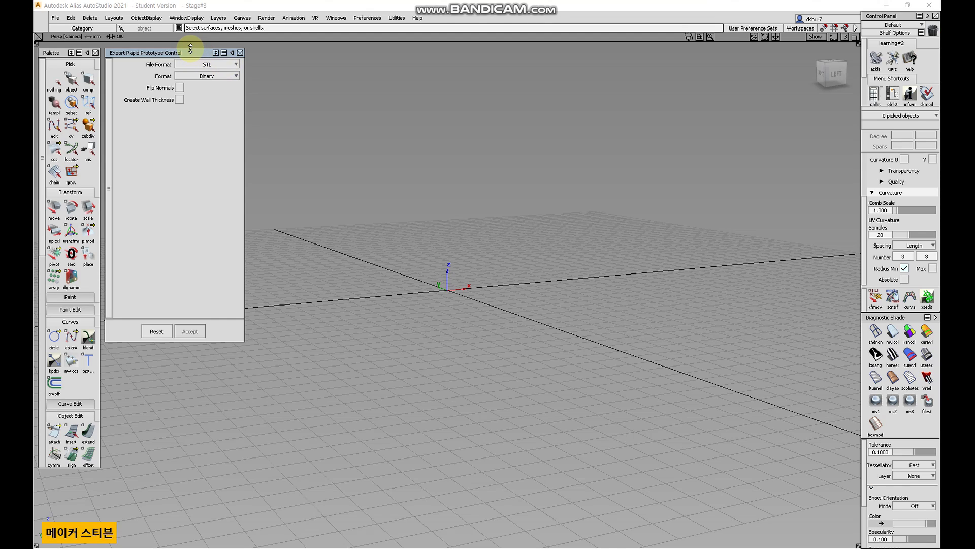
left_click_drag(181, 54, 182, 123)
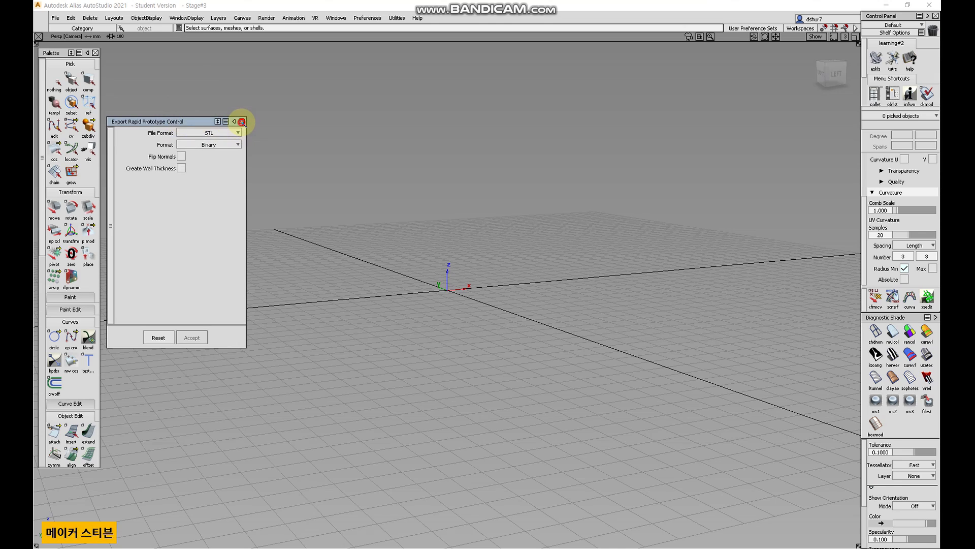
left_click(241, 122)
left_click(56, 18)
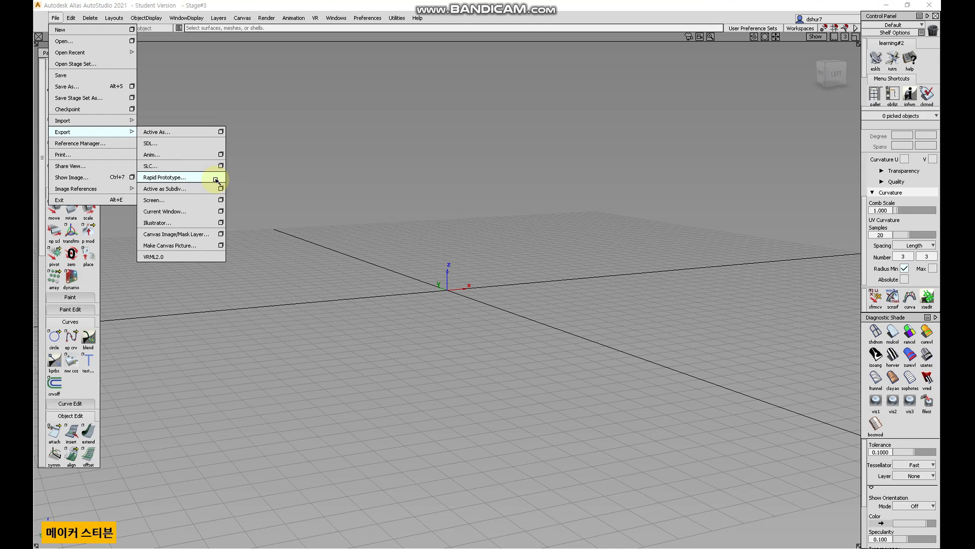
left_click(216, 179)
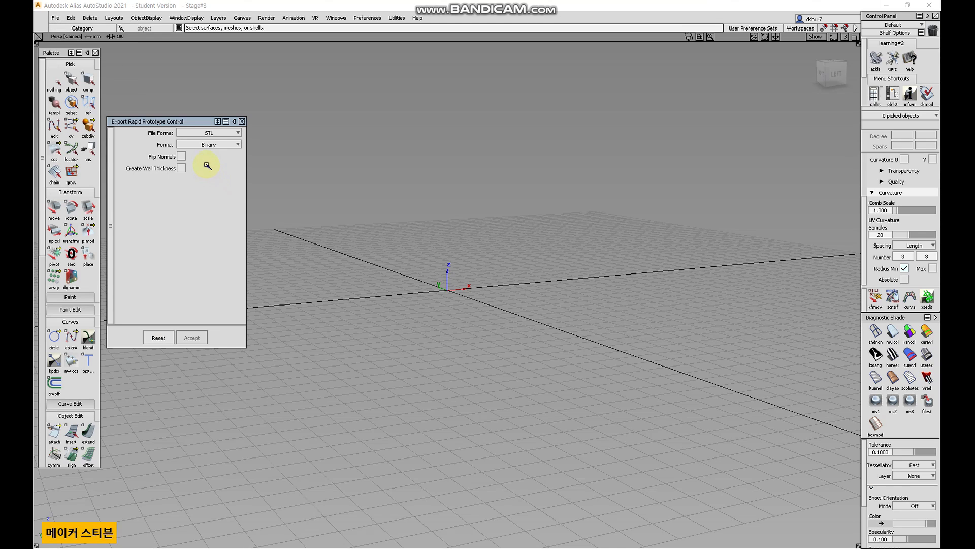
left_click(242, 122)
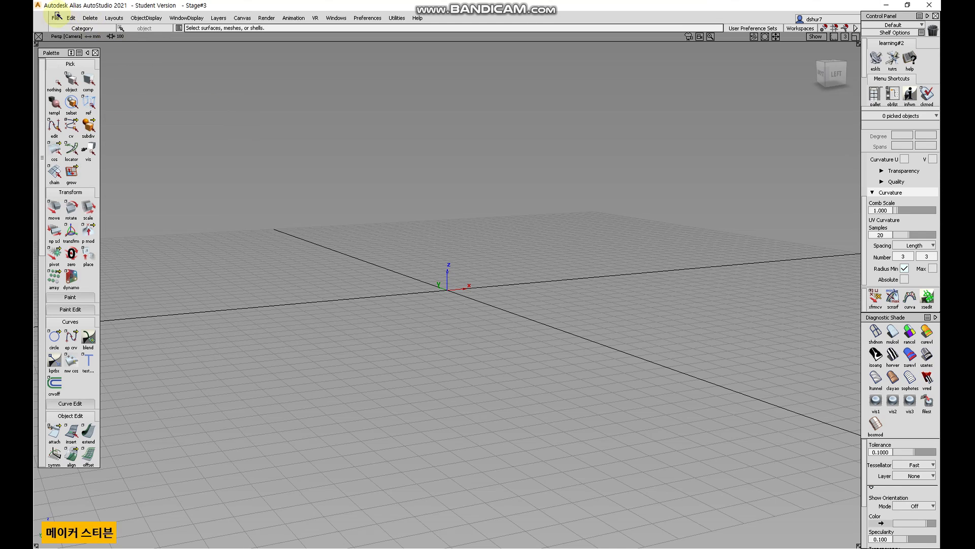
Open the Export to Illustrator options and exit them without exporting.
left_click(55, 18)
mouse_move(108, 131)
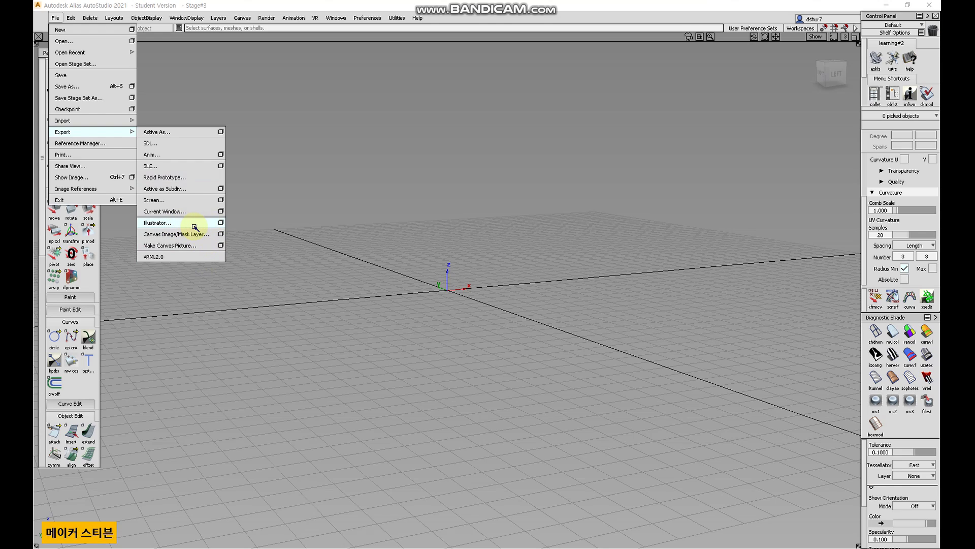
left_click(221, 222)
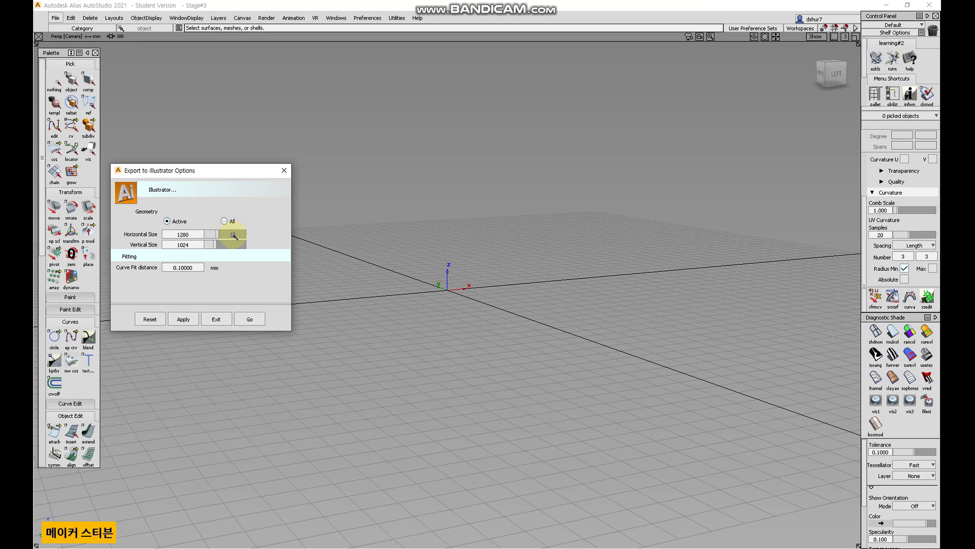
left_click(218, 319)
Open the VRML 2.0 translator export options and exit without exporting.
left_click(56, 19)
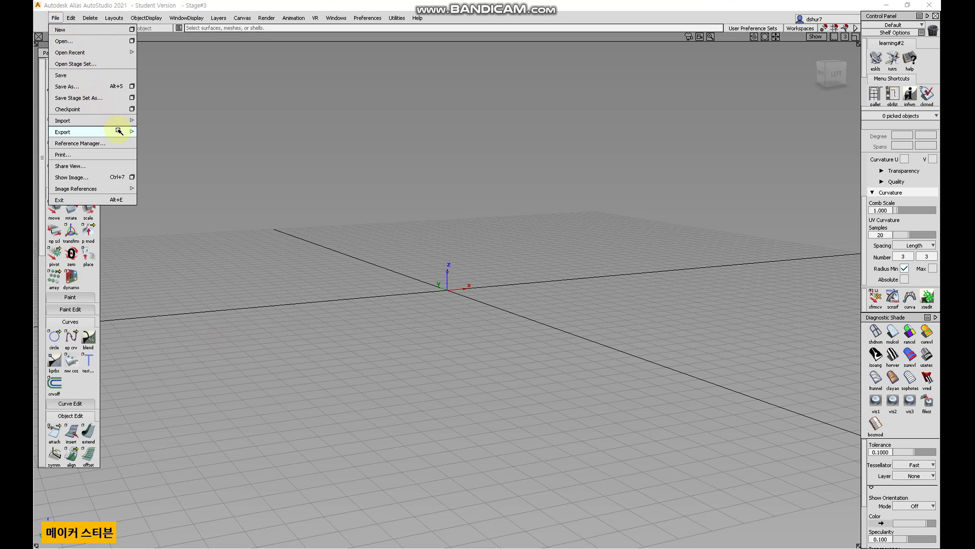
left_click(196, 256)
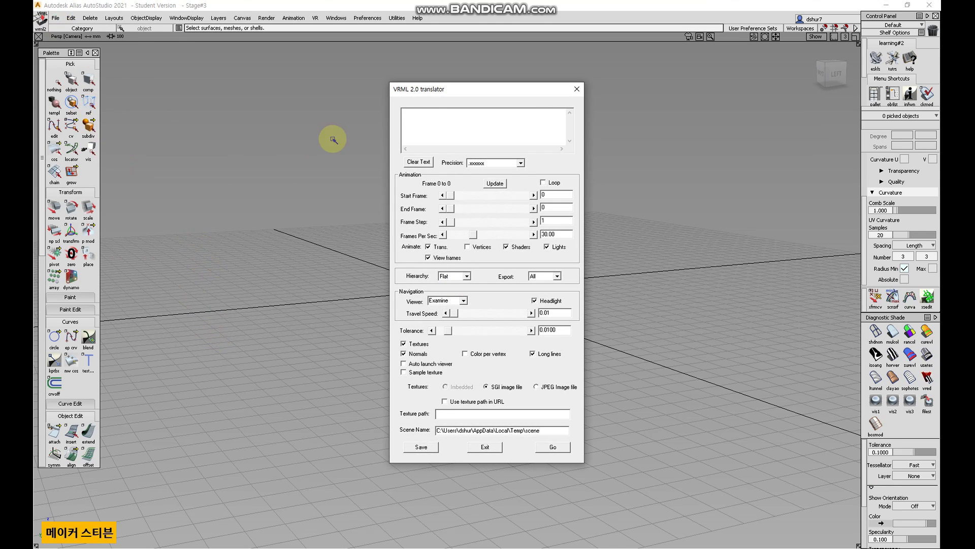
left_click(576, 89)
left_click(61, 16)
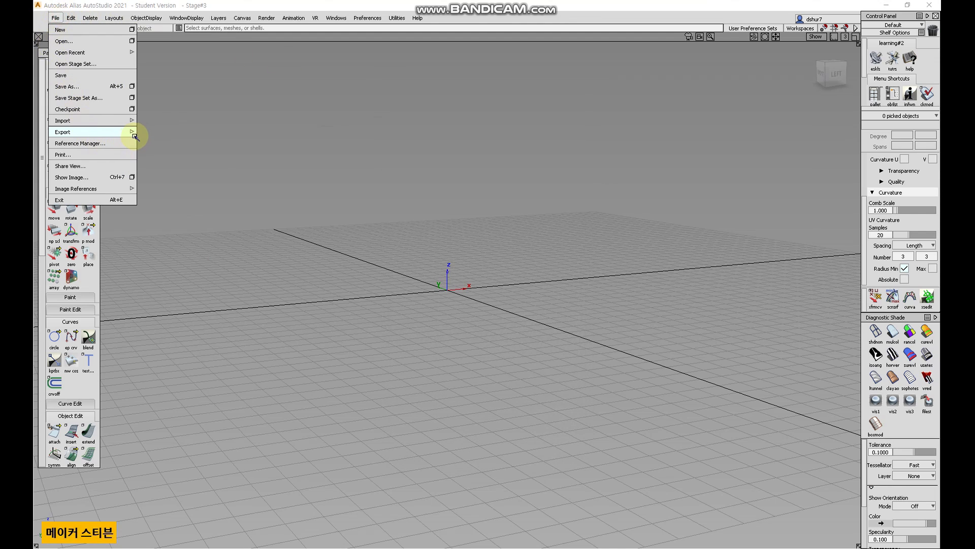
mouse_move(130, 132)
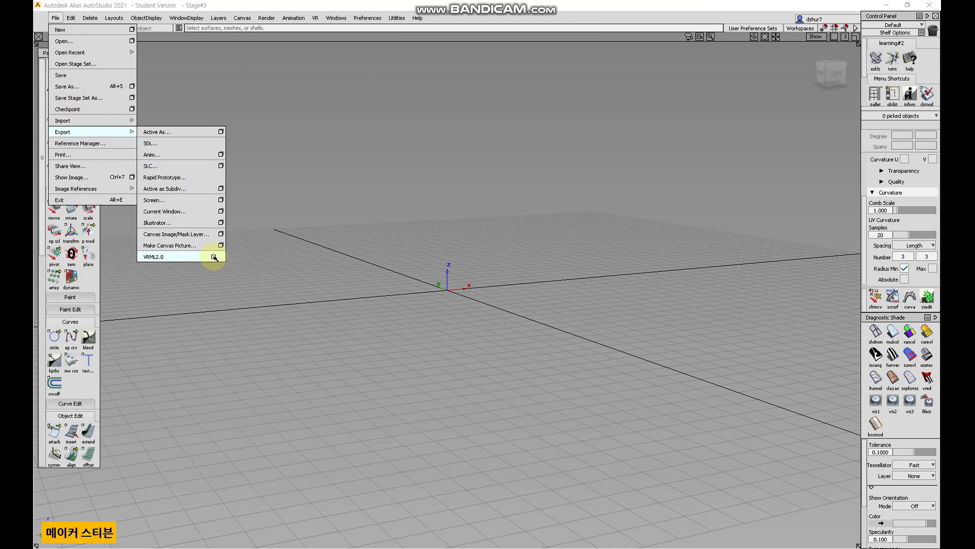
left_click(213, 256)
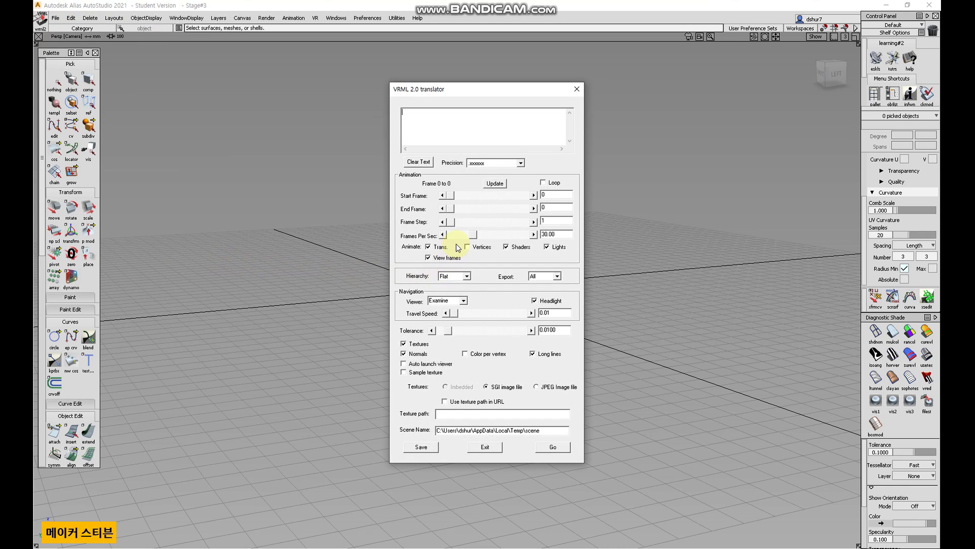
left_click(487, 447)
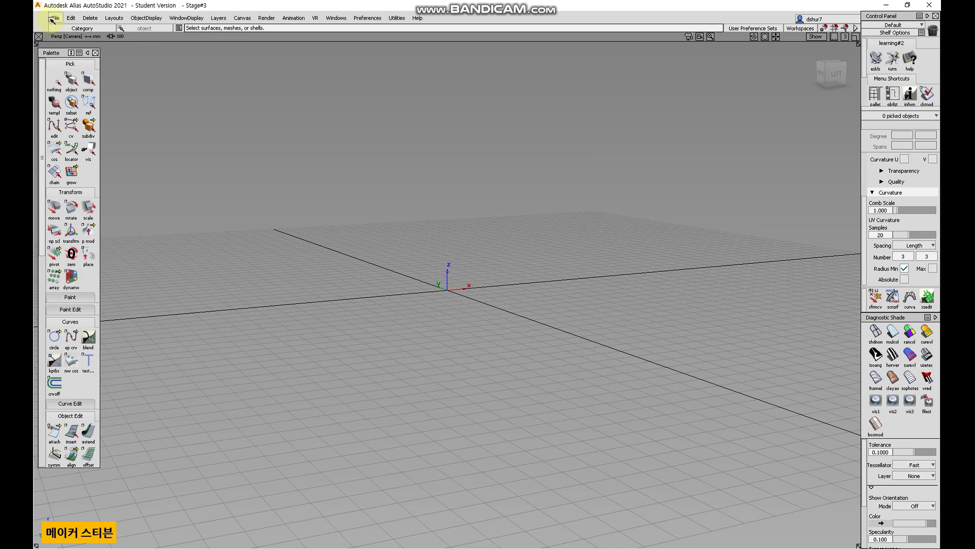
Open the Save As options, review the available file formats, and cancel without saving.
left_click(55, 18)
mouse_move(125, 133)
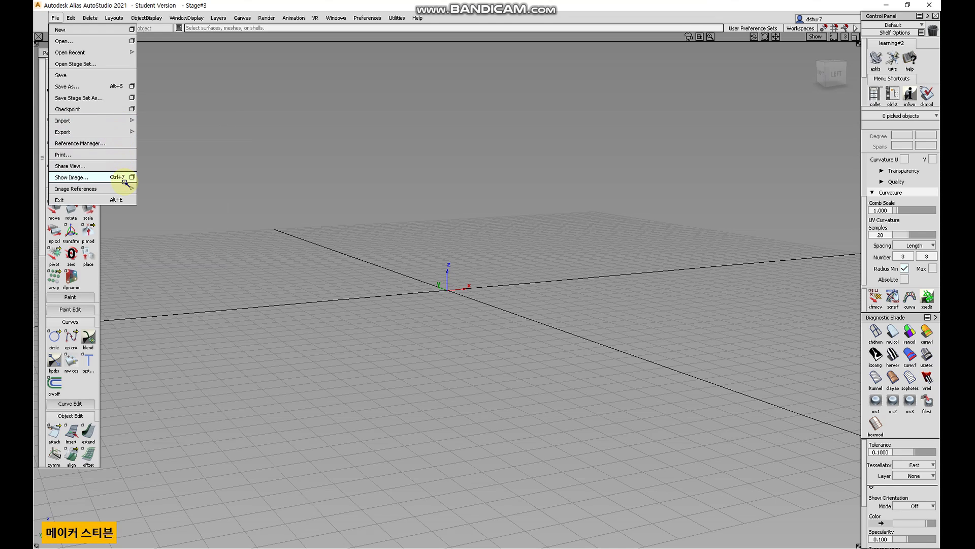
left_click(131, 86)
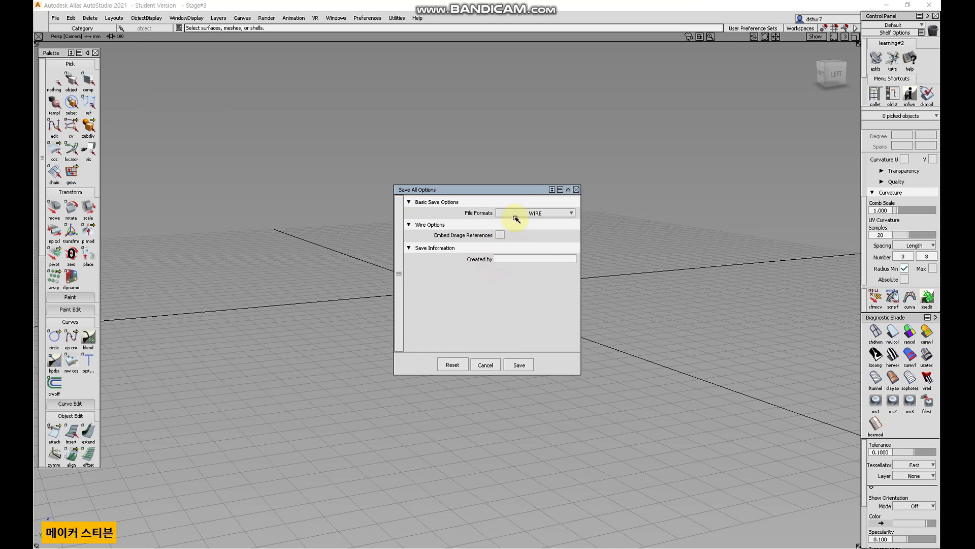
left_click_drag(509, 190, 326, 62)
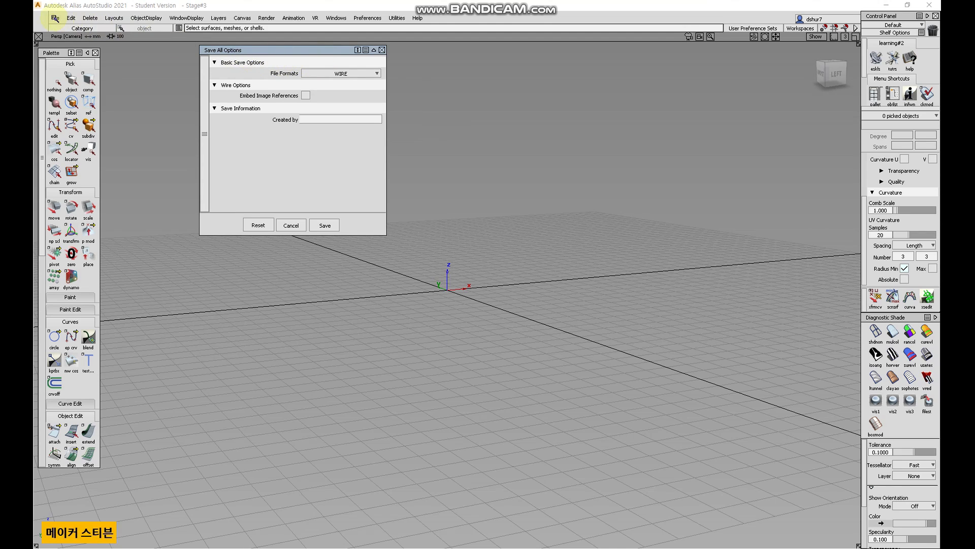
left_click(55, 19)
mouse_move(66, 132)
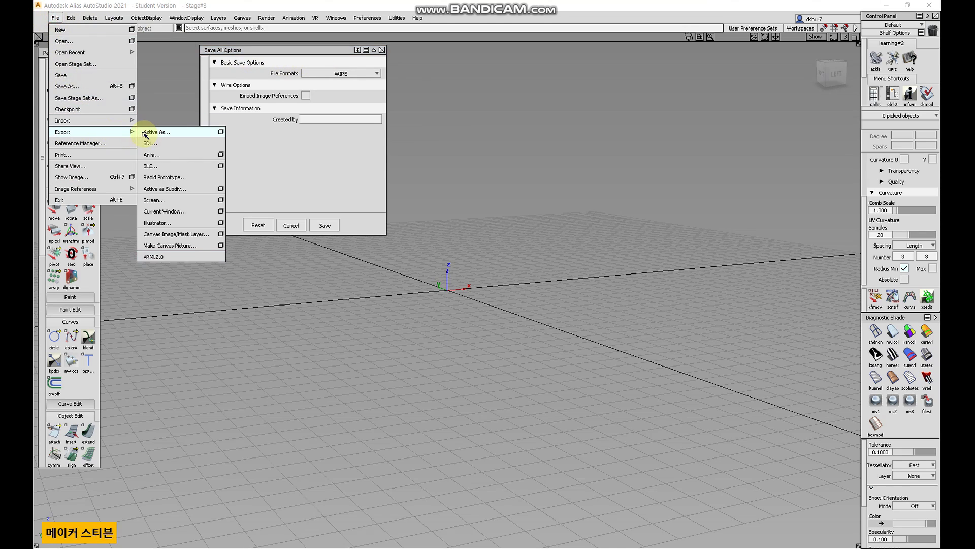
left_click(357, 75)
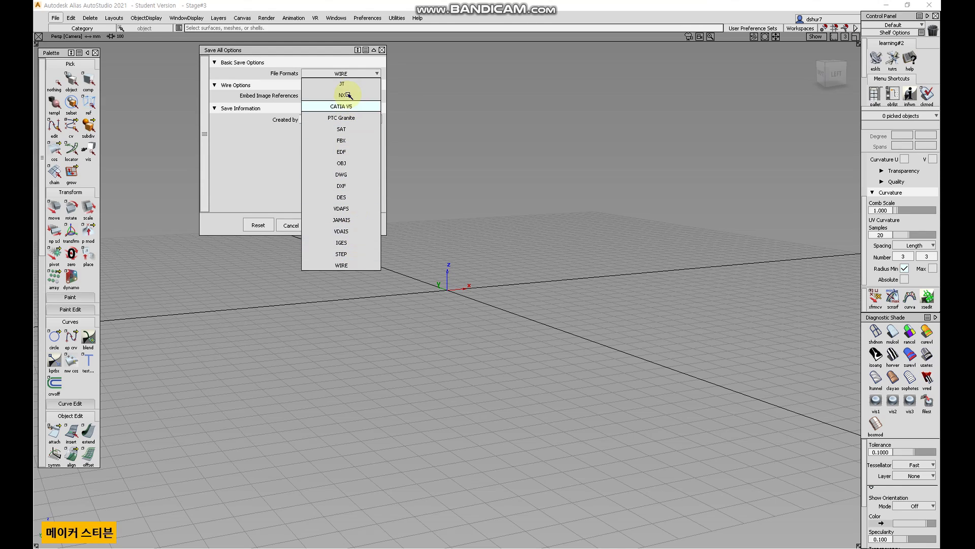
left_click(253, 161)
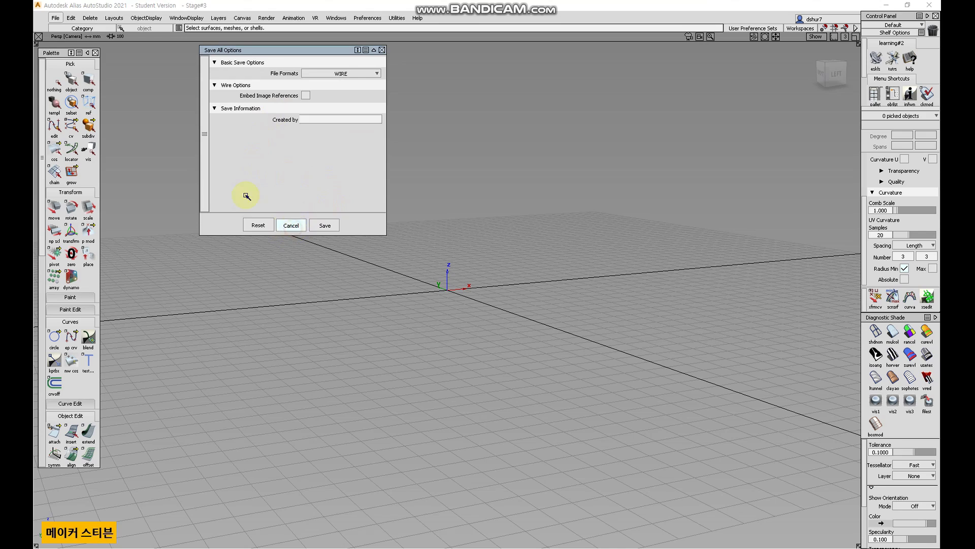
left_click(292, 225)
Reopen the Save As options and cancel them again.
left_click(55, 18)
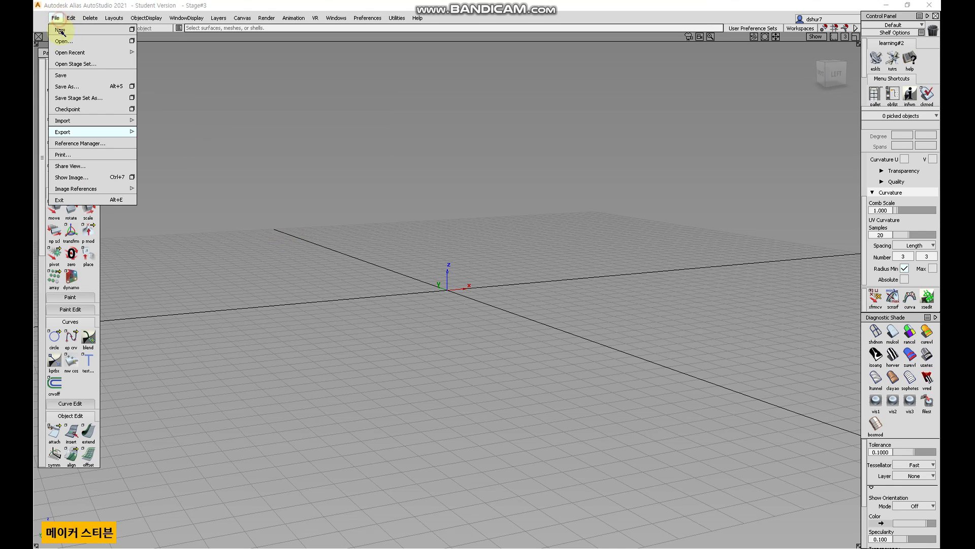
left_click(132, 87)
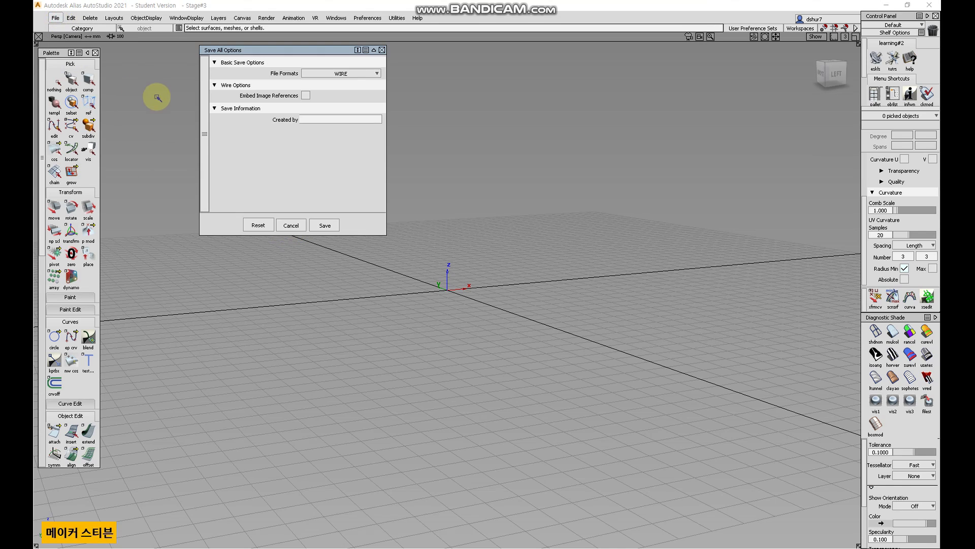
left_click(292, 227)
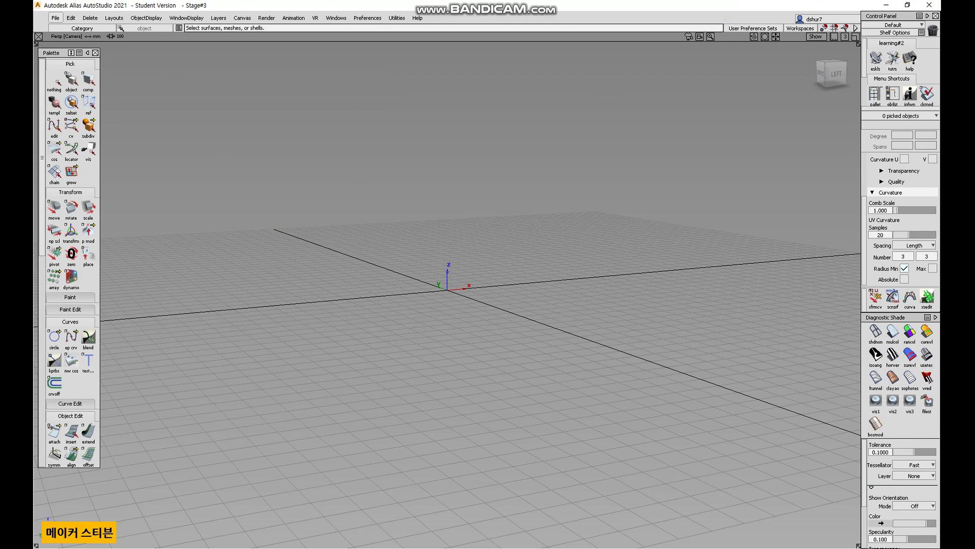
Choose to exit the application and cancel the save confirmation.
left_click(56, 18)
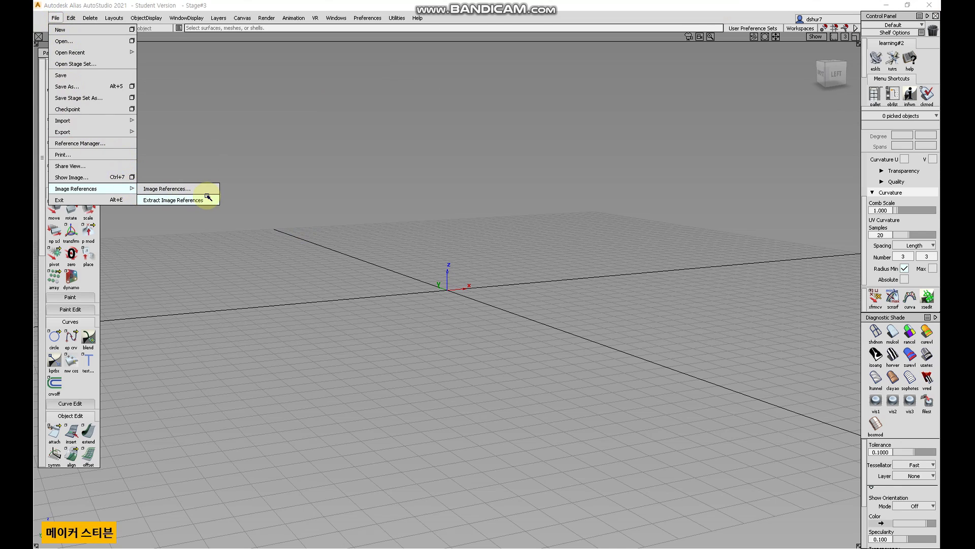
left_click(123, 201)
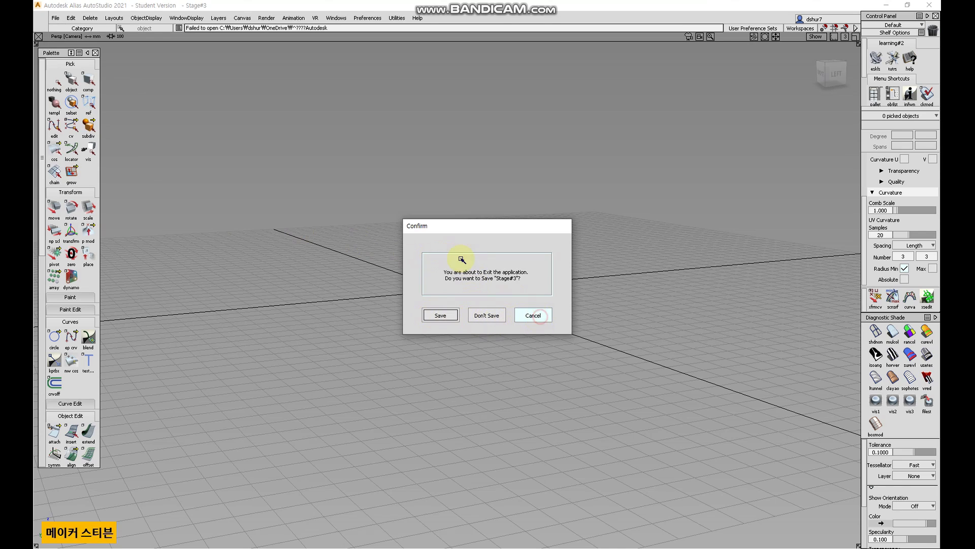
Create a sphere at the grid origin in the top view.
left_click(71, 15)
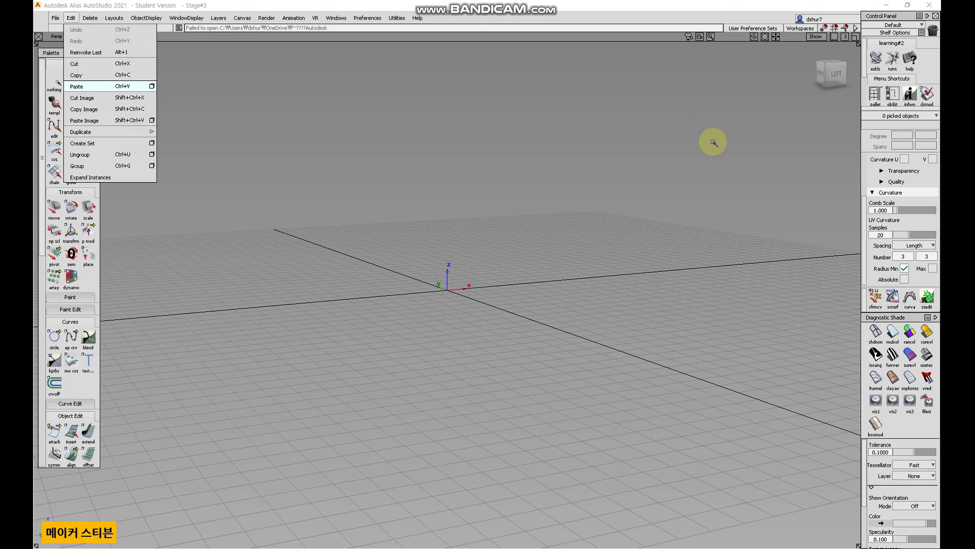
left_click(651, 154)
left_click_drag(751, 149, 722, 201, "alt+shift")
left_click(831, 71)
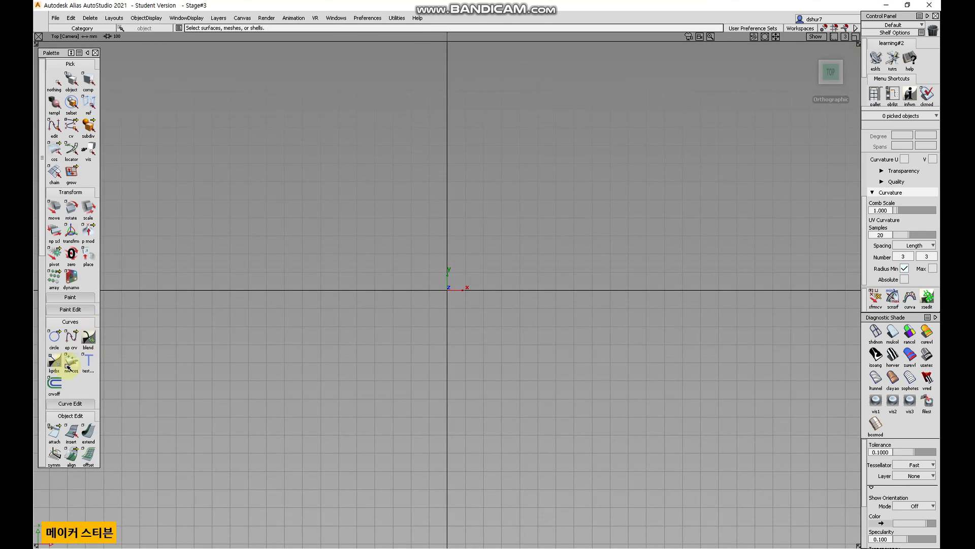
scroll(84, 386, "down", 5)
left_click(54, 377)
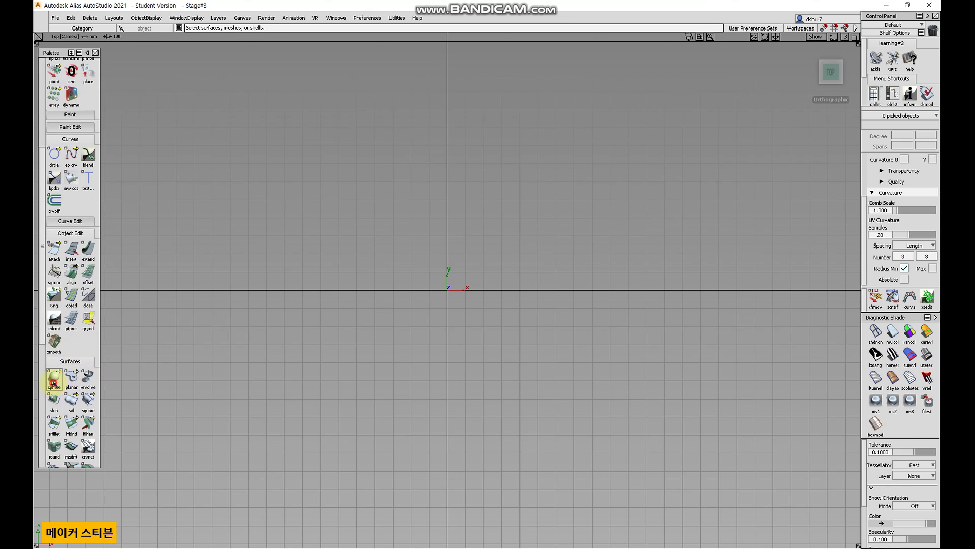
left_click(447, 290)
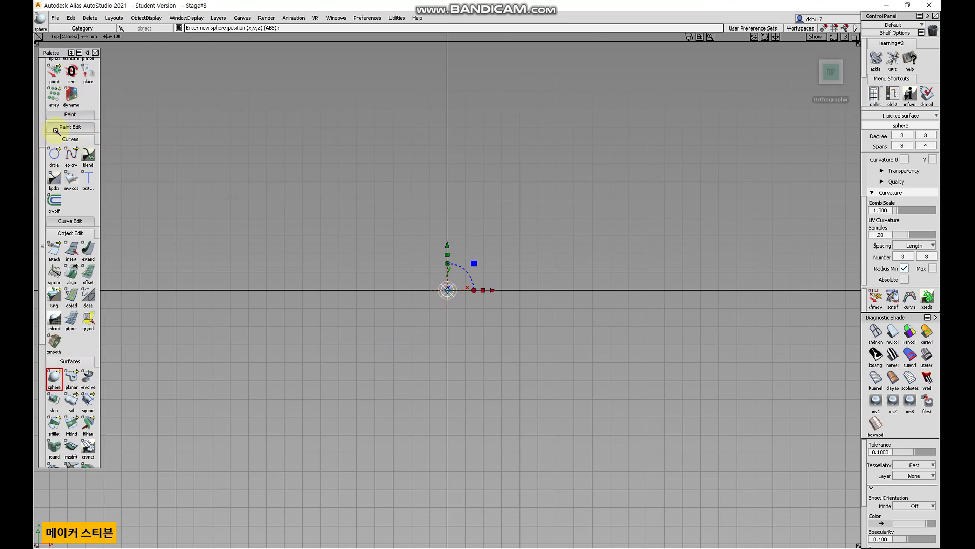
Try moving the sphere upward and undo the move.
scroll(49, 97, "up", 5)
left_click(54, 208)
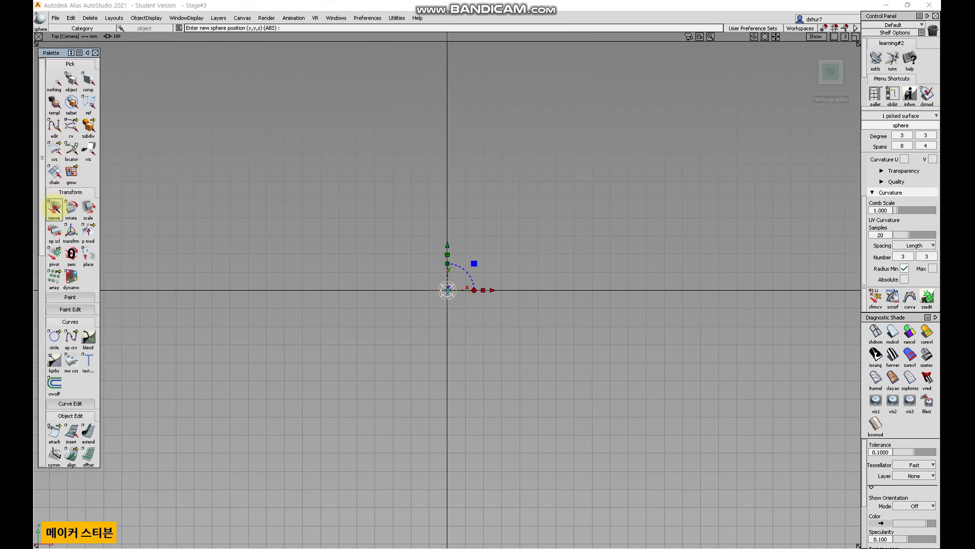
right_click_drag(464, 263, 476, 169)
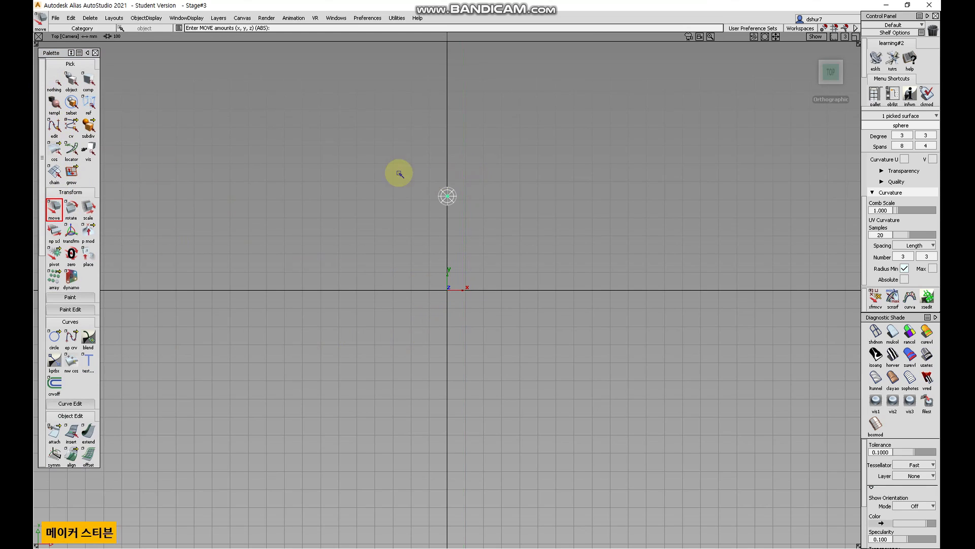
left_click(72, 17)
left_click(74, 29)
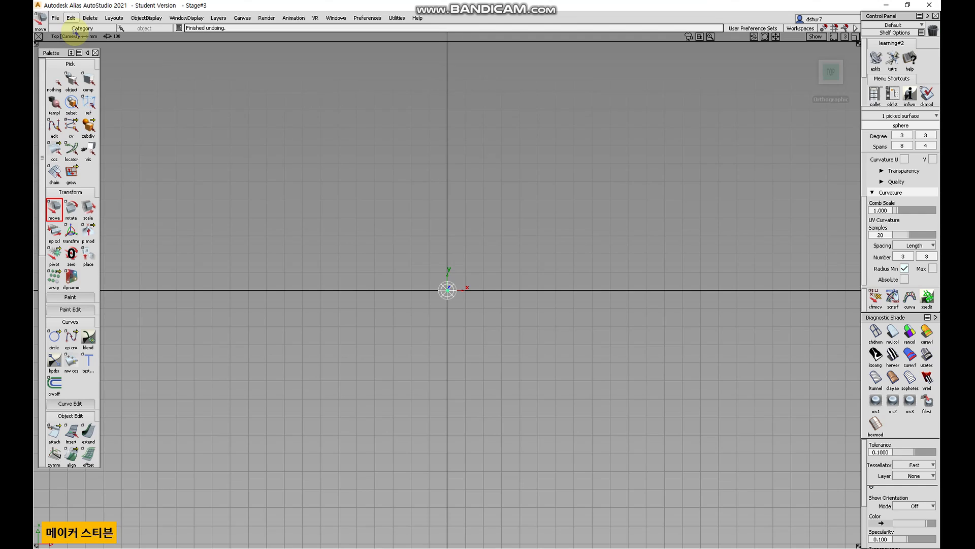
Try to delete the sphere, dismissing the confirmation.
left_click(90, 18)
left_click(96, 29)
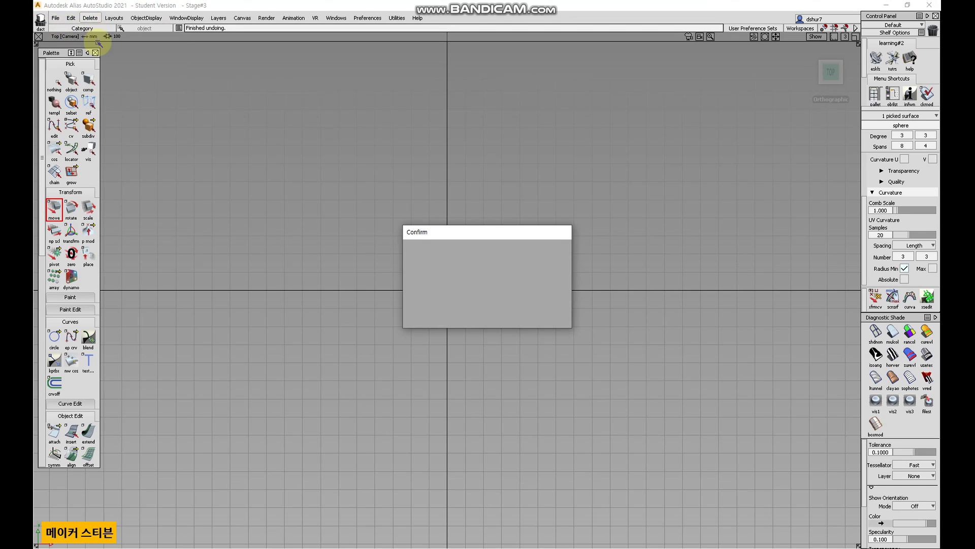
left_click(435, 307)
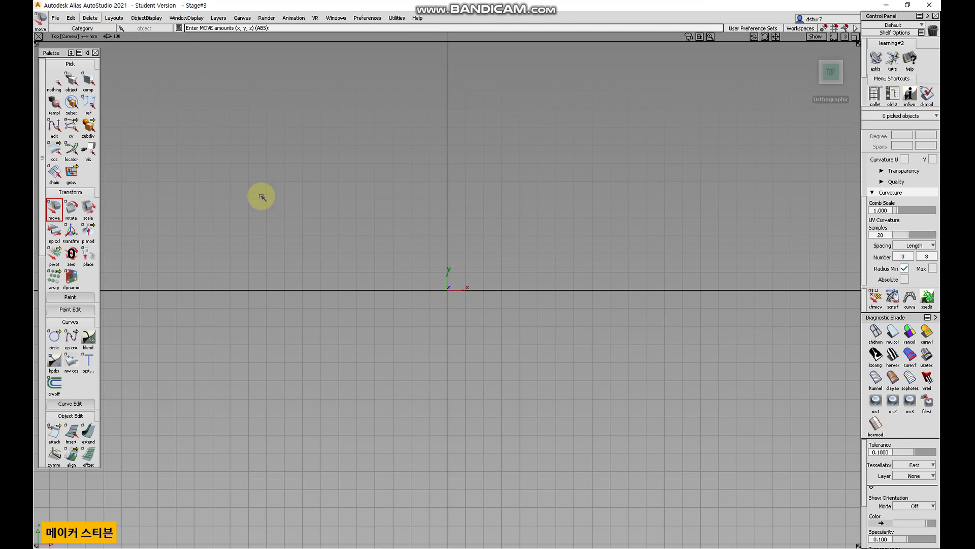
right_click_drag(407, 293, 512, 226, "alt+shift")
Open the Rail surface tool options and close them without building a surface.
scroll(77, 370, "down", 5)
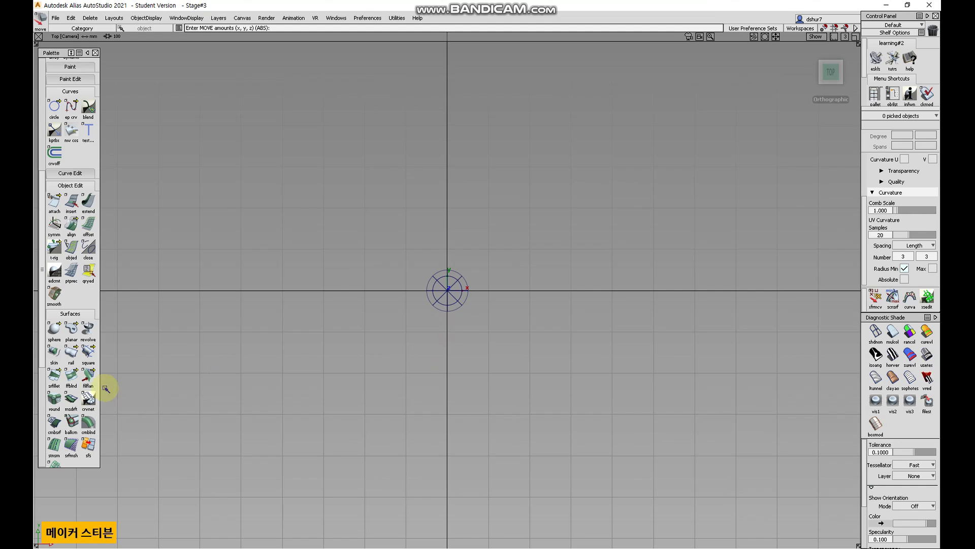
left_click(71, 361)
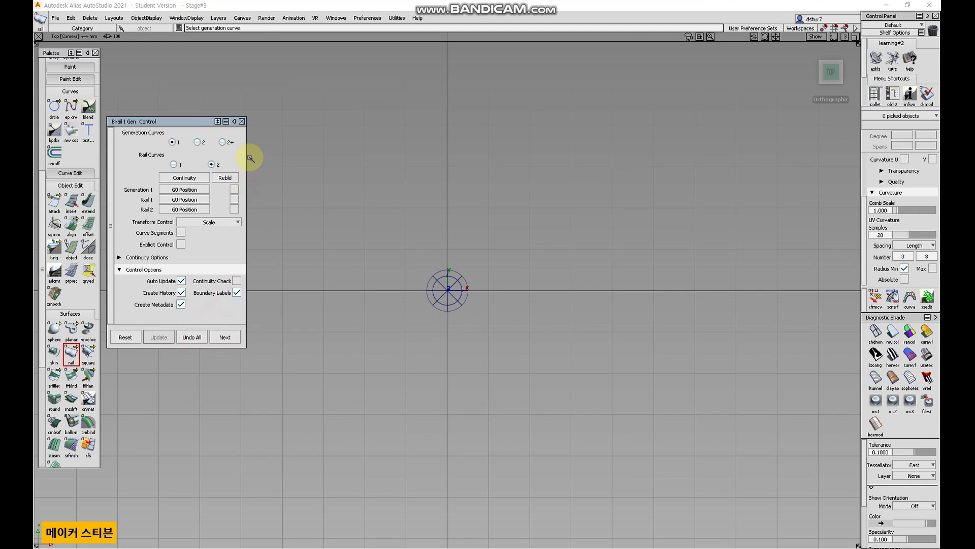
left_click(242, 121)
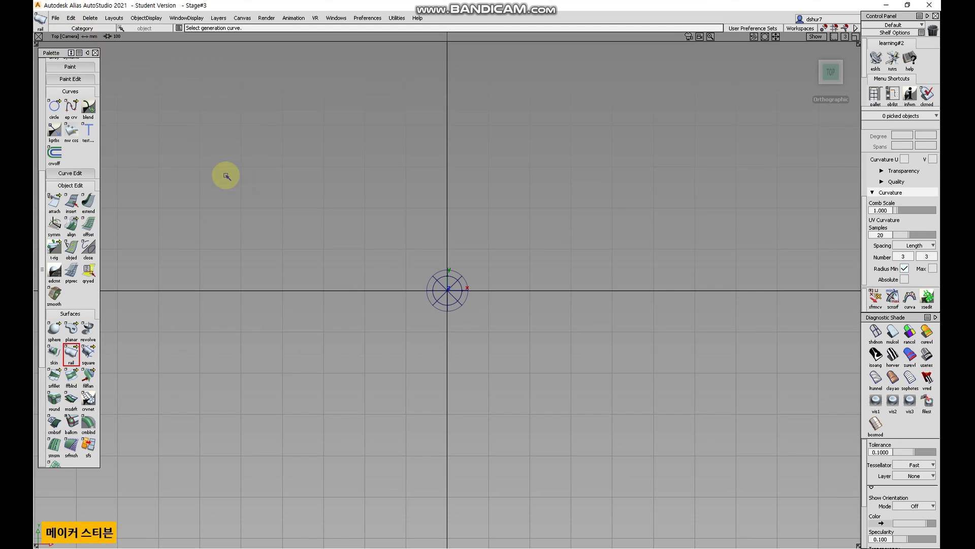
Select the sphere and paste a copy of it.
left_click(40, 73)
scroll(44, 71, "up", 5)
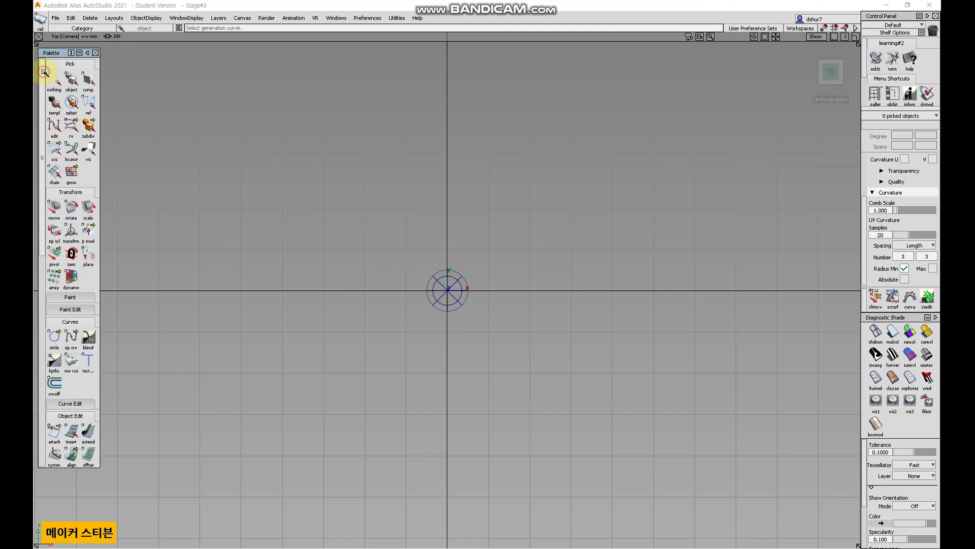
left_click(55, 77)
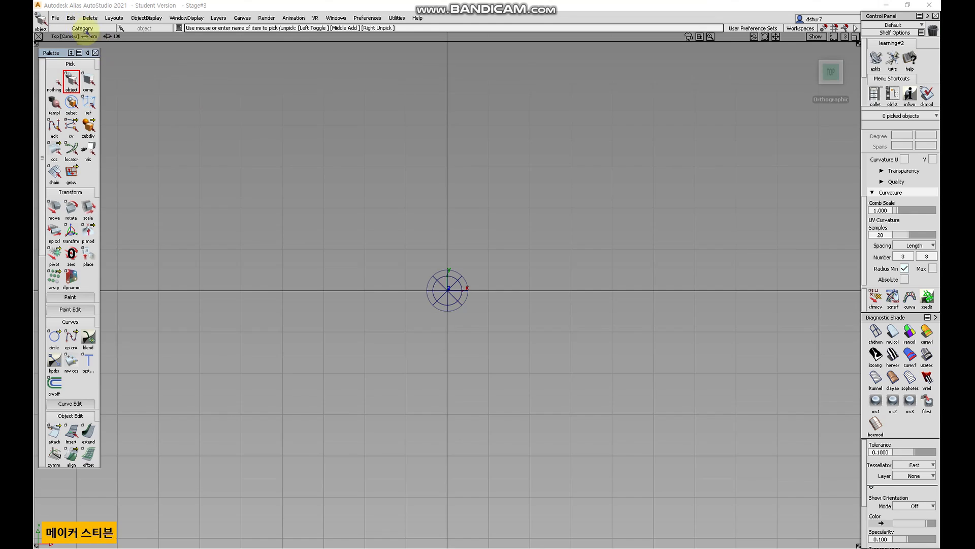
left_click(71, 18)
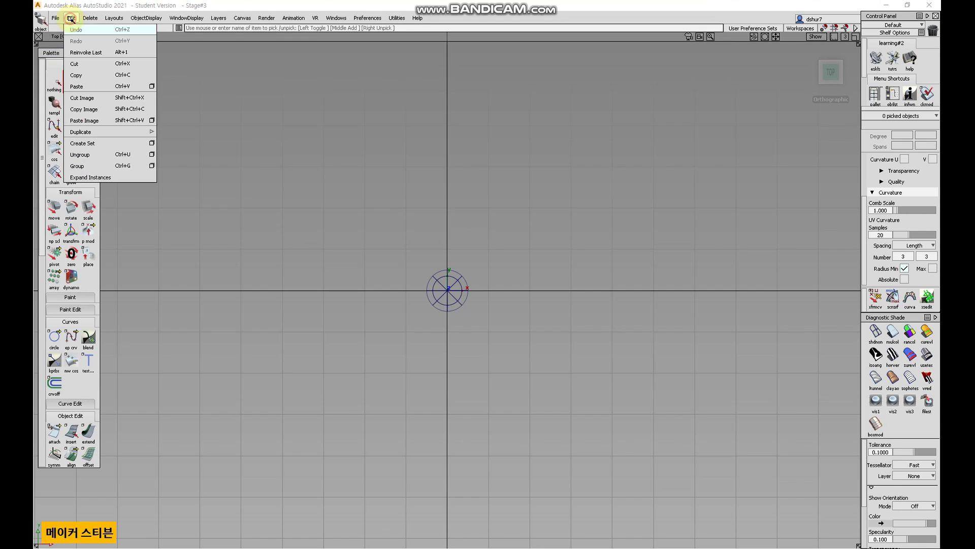
left_click(93, 75)
left_click(447, 297)
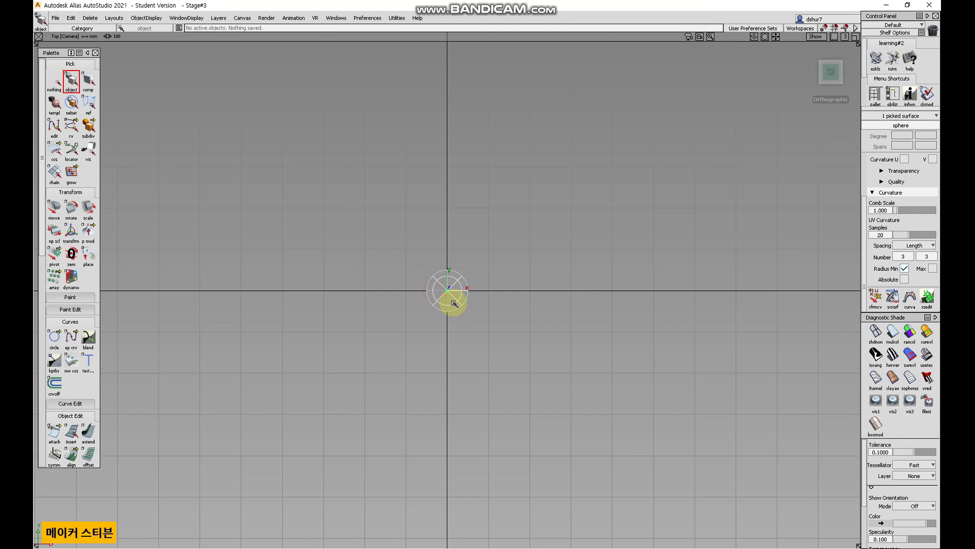
key("ctrl+v")
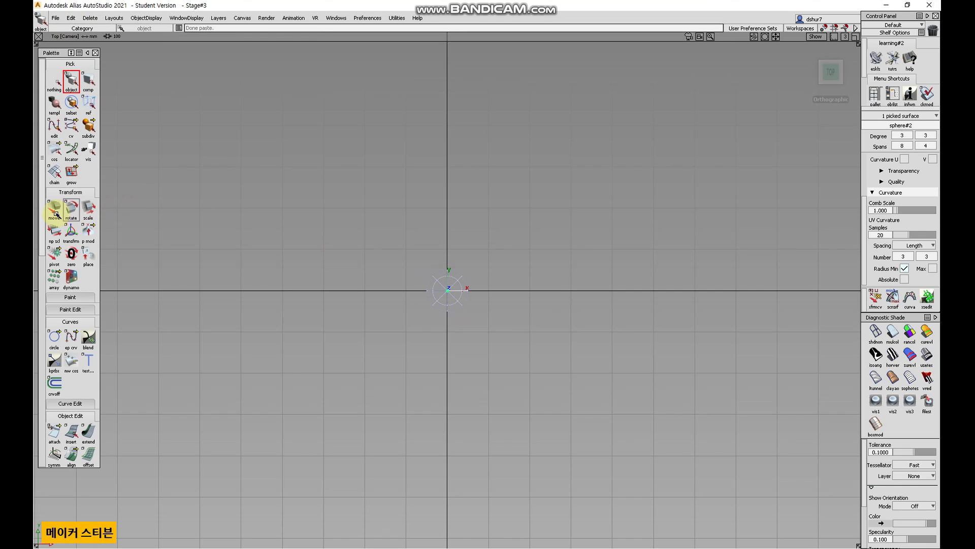
Move the pasted sphere upward, away from the original sphere.
left_click(54, 207)
right_click_drag(358, 297, 443, 208)
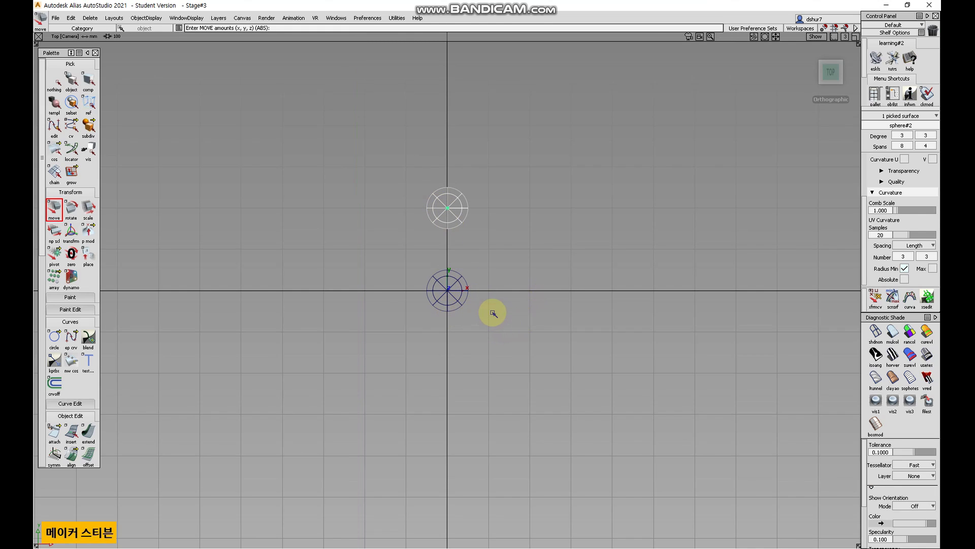
left_click_drag(496, 314, 340, 270, "alt+shift")
right_click_drag(504, 304, 547, 255, "alt+shift")
middle_click_drag(538, 270, 456, 317, "alt+shift")
right_click_drag(455, 318, 514, 235, "alt+shift")
middle_click_drag(457, 299, 500, 287, "alt+shift")
right_click_drag(530, 283, 497, 316, "alt+shift")
middle_click_drag(518, 285, 488, 305, "alt+shift")
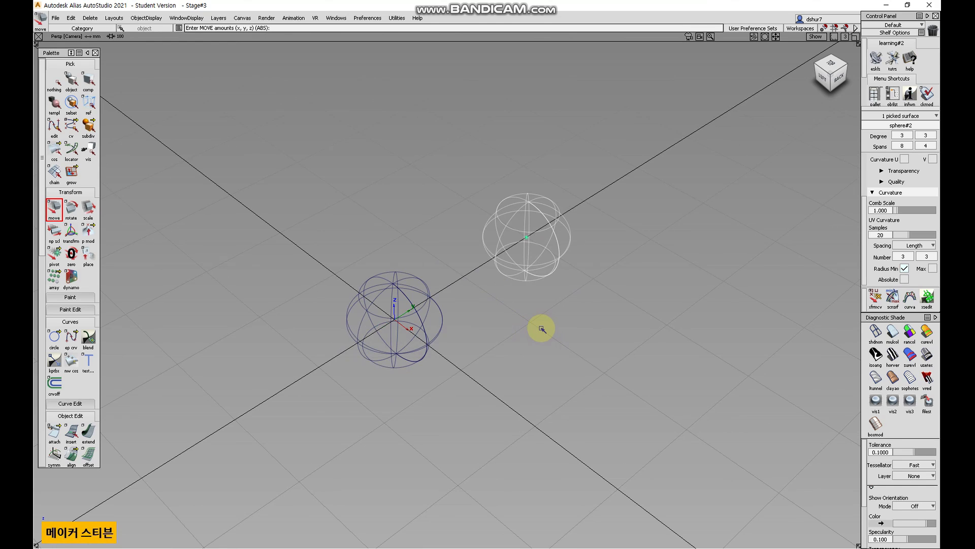
Select the original sphere and paste another copy.
left_click(54, 79)
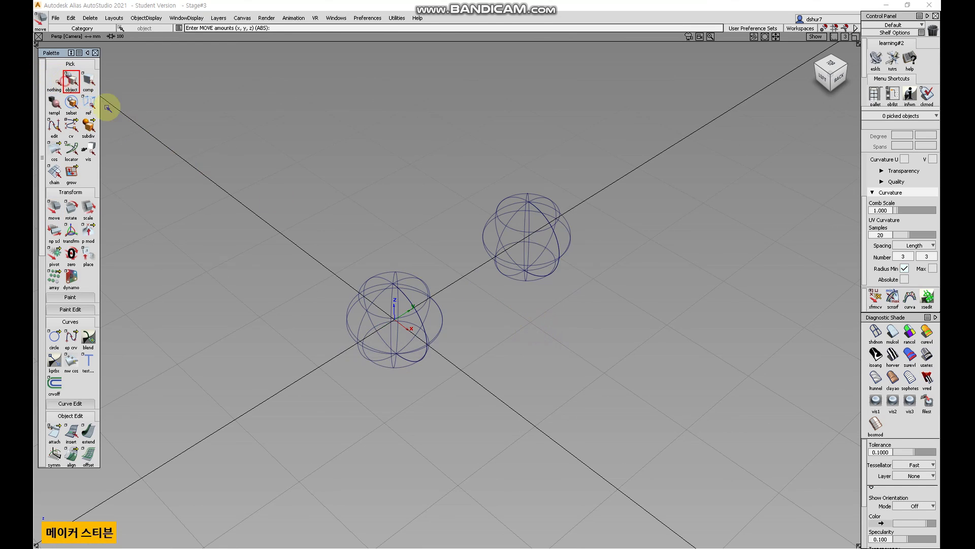
left_click(371, 331)
left_click(69, 18)
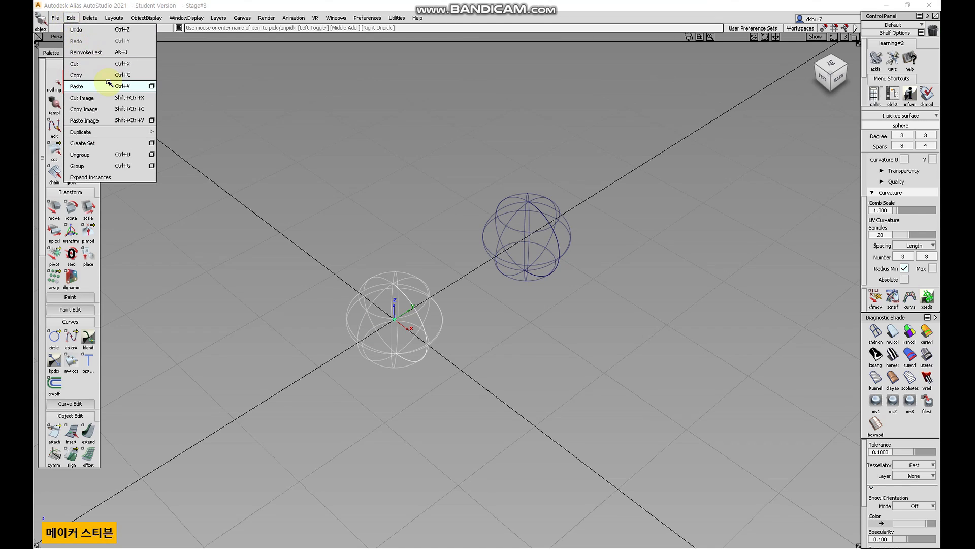
left_click(76, 86)
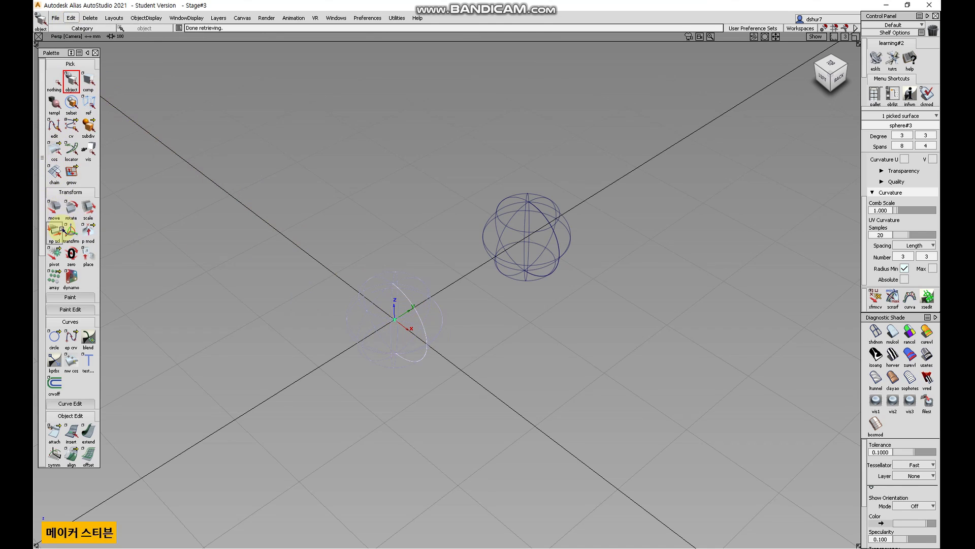
Move the third sphere up above the other two.
left_click(53, 207)
right_click_drag(467, 356, 611, 182)
left_click_drag(607, 290, 586, 309, "alt+shift")
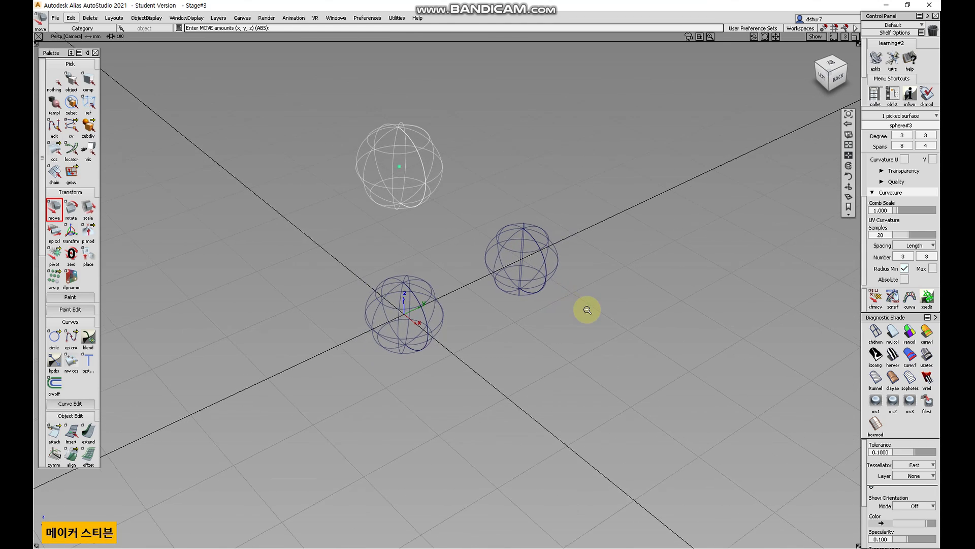
Select the original sphere and duplicate it as a new object with Duplicate Object.
left_click(56, 84)
left_click(71, 18)
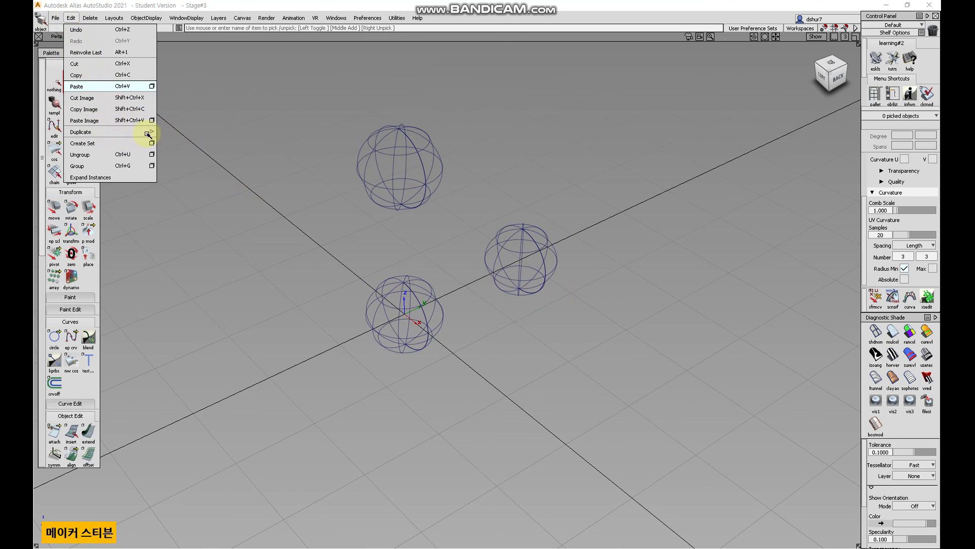
mouse_move(153, 133)
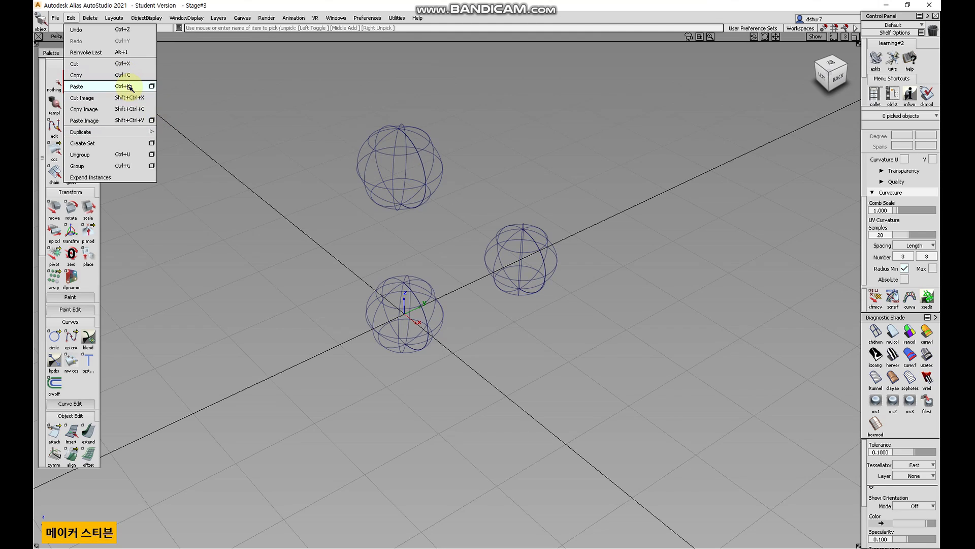
left_click(269, 161)
left_click(428, 212)
left_click(393, 291)
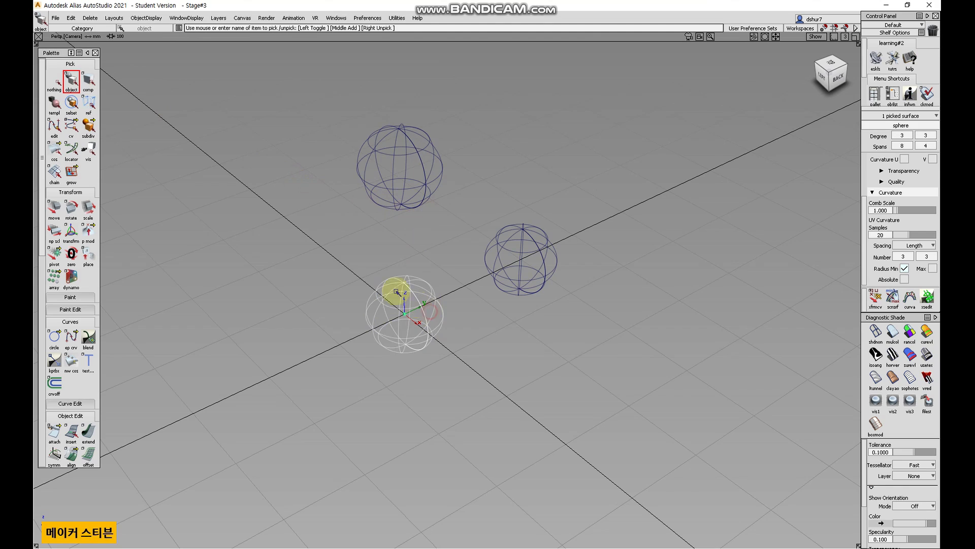
left_click(71, 17)
mouse_move(127, 132)
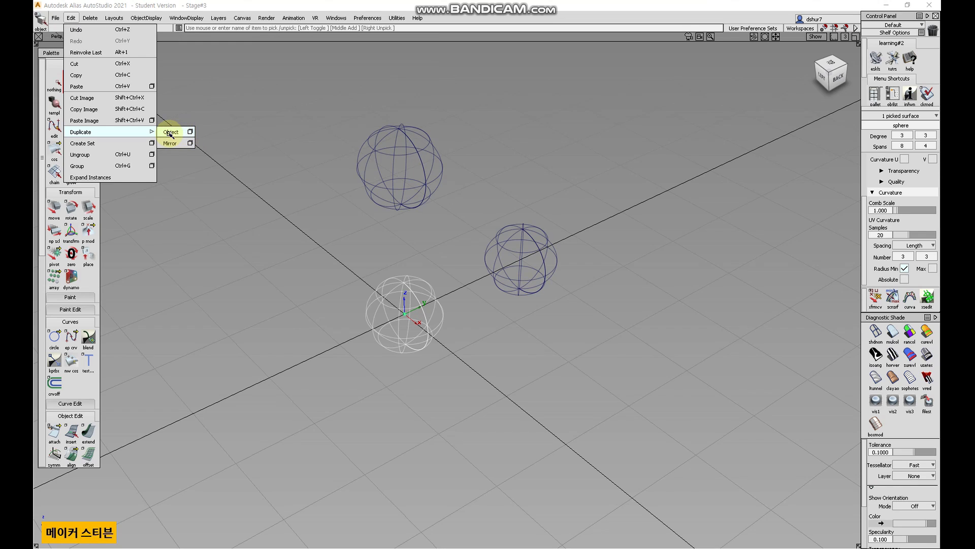
left_click(169, 134)
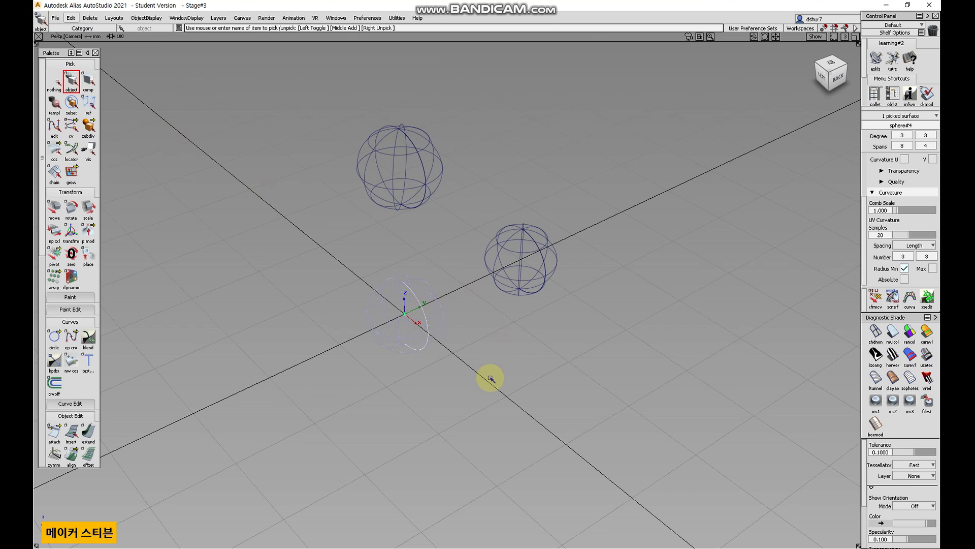
Move the duplicated sphere to the right of the original sphere.
left_click_drag(488, 381, 559, 348, "alt+shift")
left_click(54, 207)
right_click_drag(454, 402, 637, 419)
left_click_drag(482, 398, 644, 404)
left_click_drag(623, 409, 599, 392, "alt+shift")
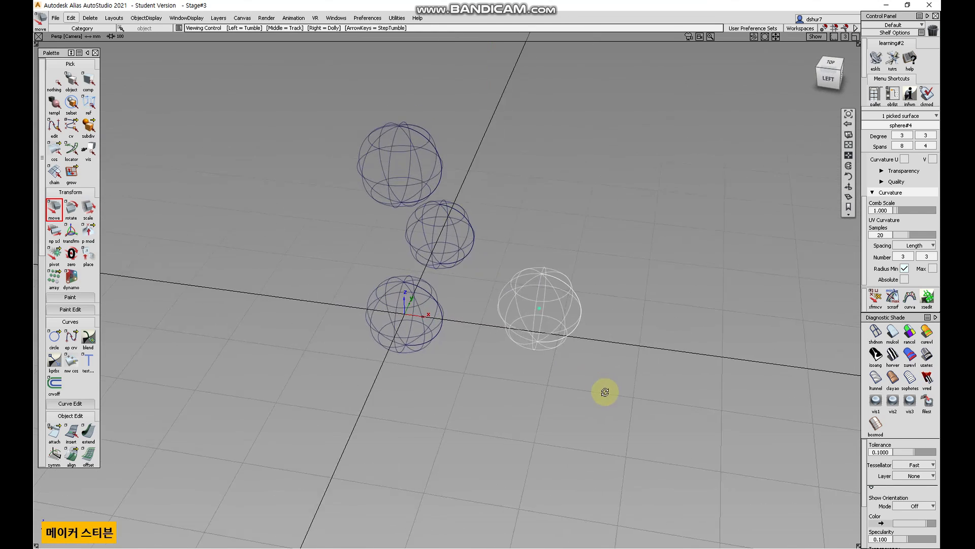
Select the three copied spheres and delete them, keeping only the original.
left_click(60, 83)
left_click(71, 80)
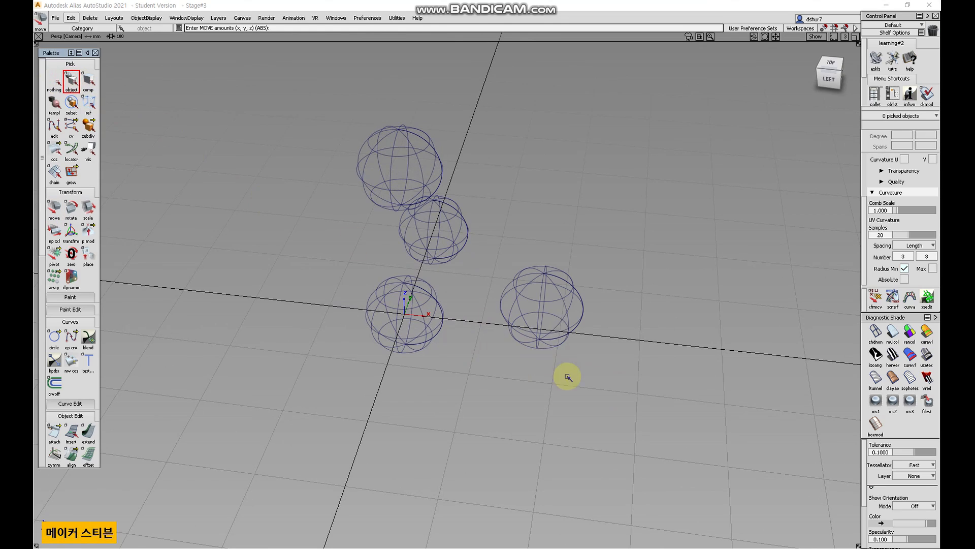
left_click(522, 270)
left_click_drag(474, 242, 399, 190)
key("Delete")
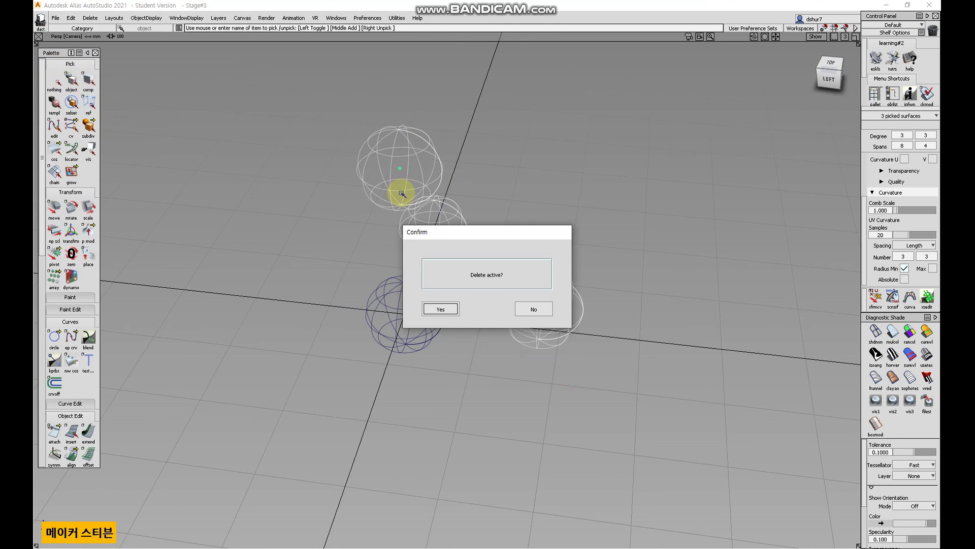
key("Return")
Switch to the top view and duplicate the sphere 10 times with an X translation of 100.
left_click(831, 64)
middle_click_drag(474, 281, 498, 246, "alt+shift")
right_click_drag(478, 282, 467, 290, "alt+shift")
middle_click_drag(457, 301, 429, 339, "alt+shift")
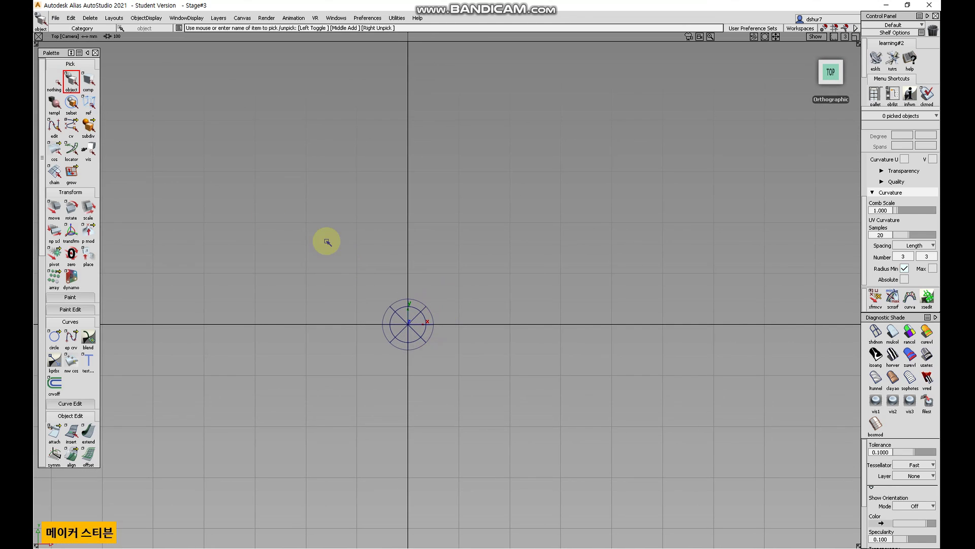
left_click(405, 322)
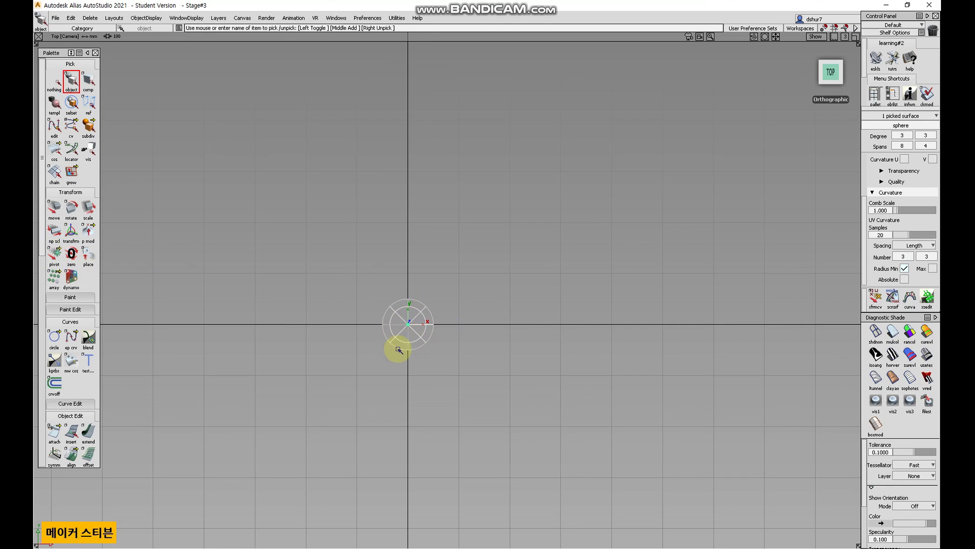
left_click(72, 18)
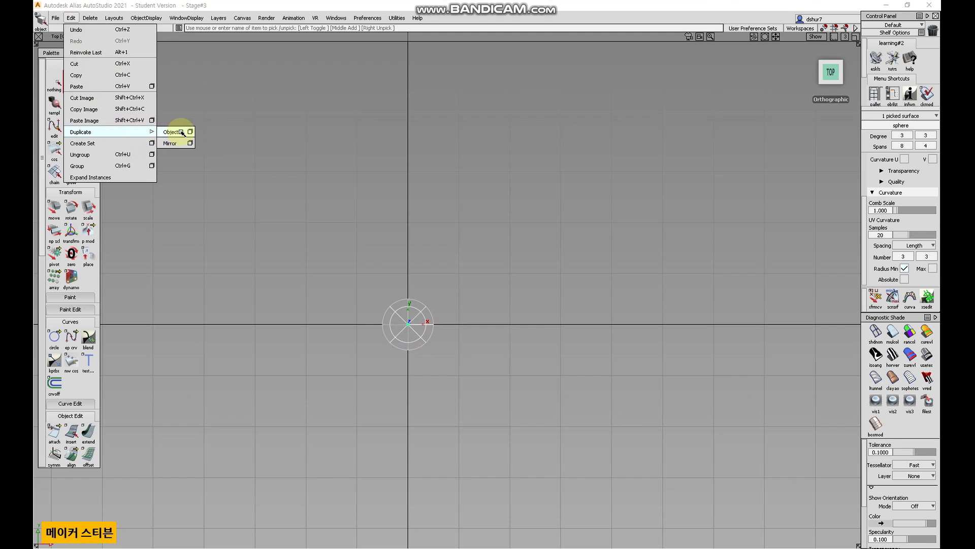
left_click(191, 132)
left_click_drag(233, 12, 236, 73)
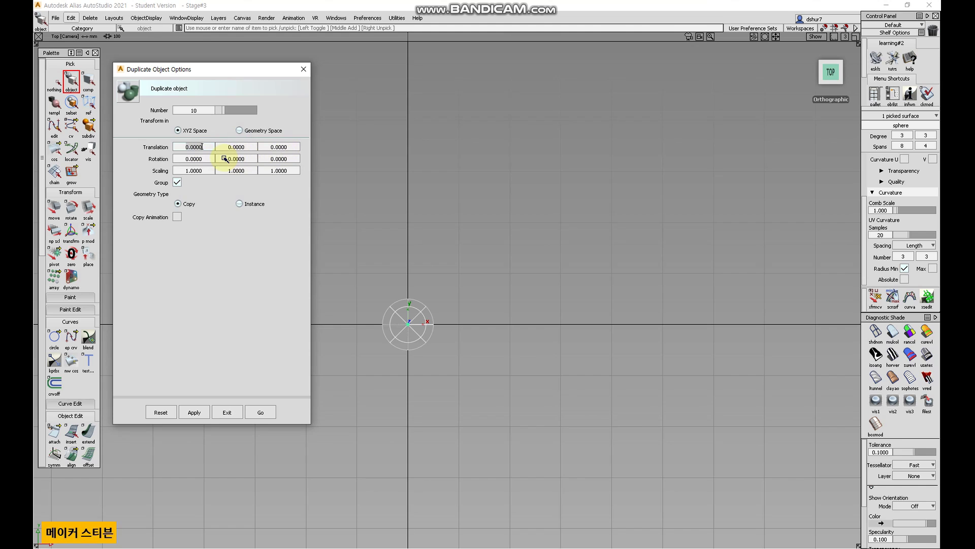
left_click(260, 414)
Select the duplicated row of spheres and undo the duplication.
scroll(413, 384, "down", 2)
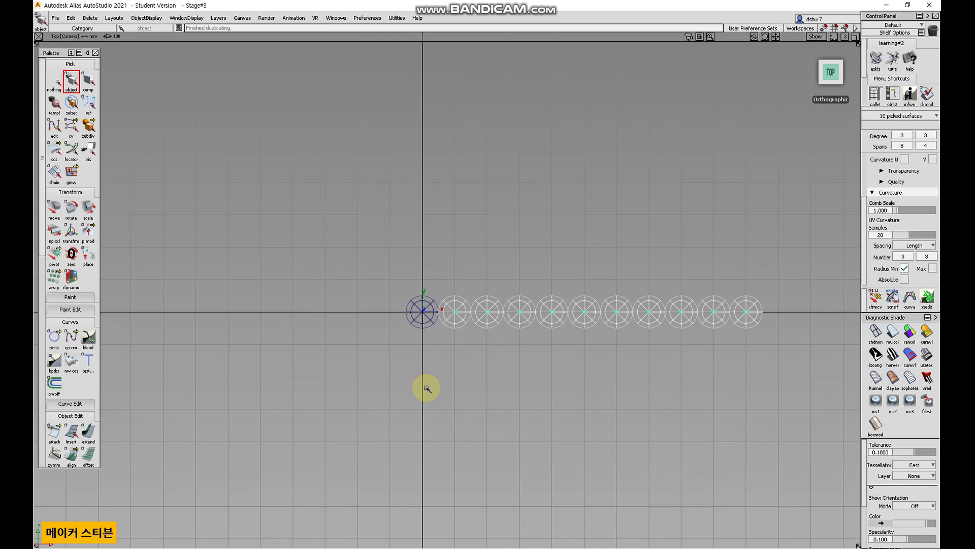
scroll(432, 386, "up", 2)
left_click_drag(509, 383, 441, 372)
middle_click_drag(560, 401, 359, 319, "alt+shift")
right_click_drag(401, 326, 400, 333, "alt+shift")
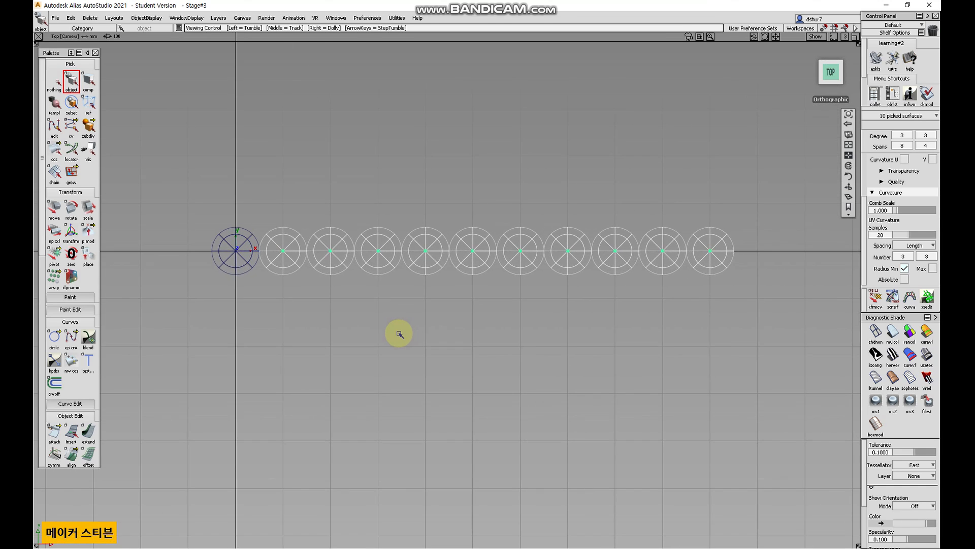
middle_click_drag(396, 331, 405, 375, "alt+shift")
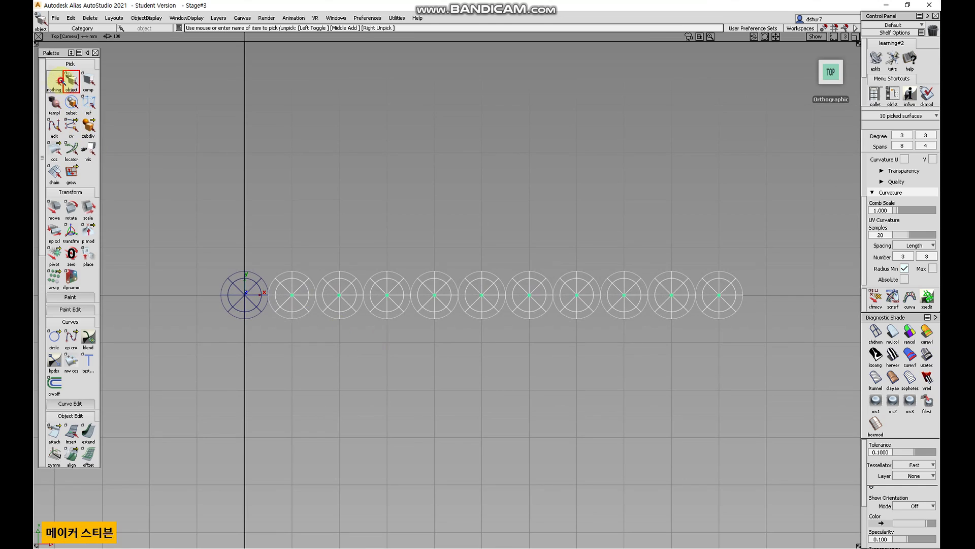
left_click(55, 80)
left_click_drag(203, 348, 778, 236)
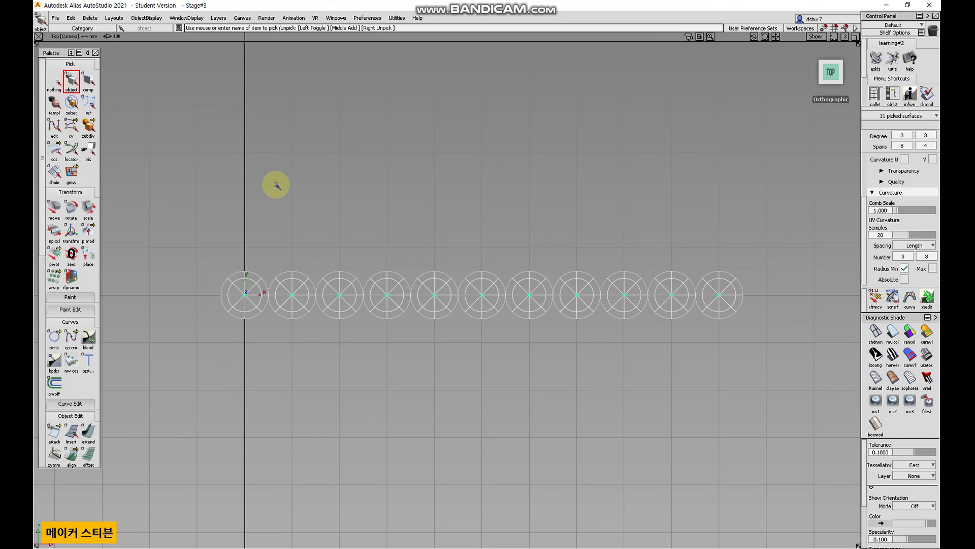
left_click(56, 80)
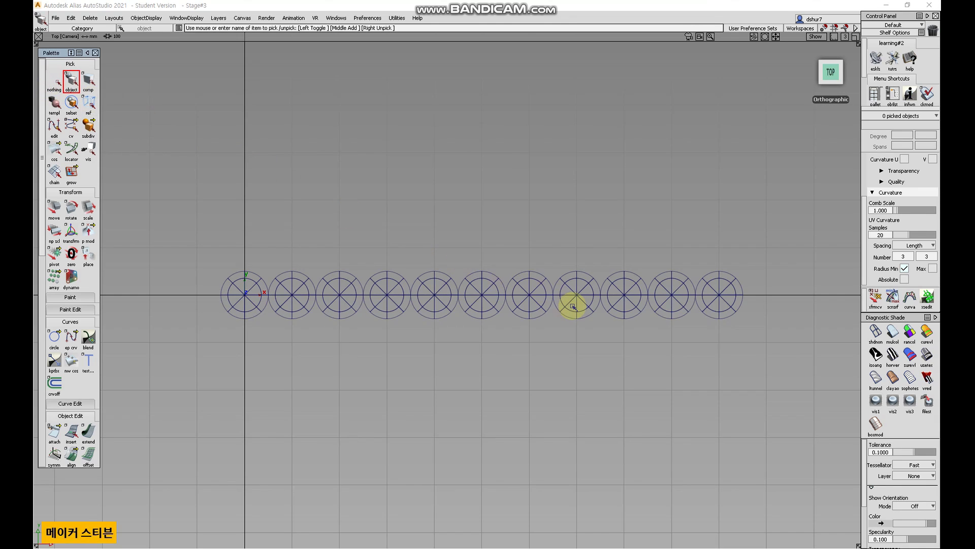
left_click_drag(747, 370, 282, 220)
left_click(71, 18)
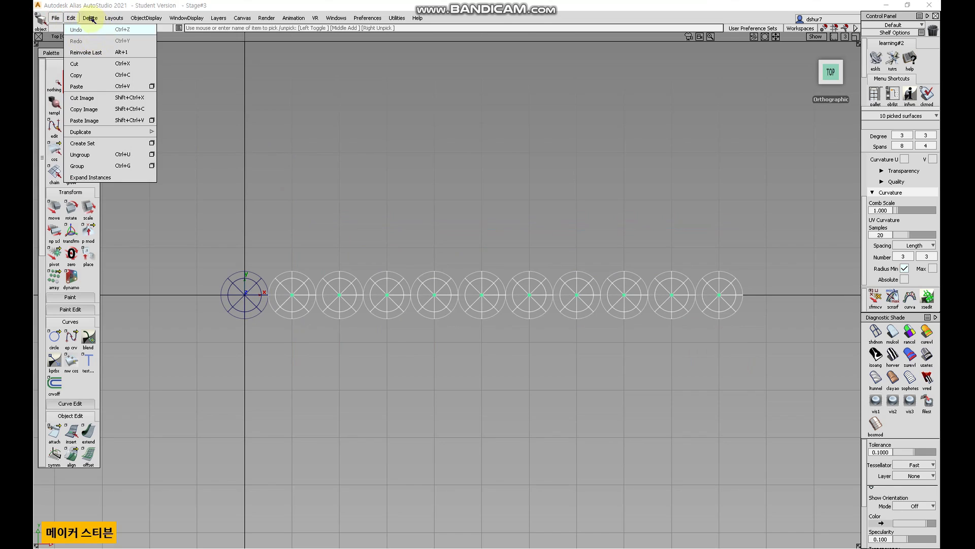
left_click(94, 29)
Duplicate the sphere 10 times with translations of 100 in both X and Y.
left_click(443, 310)
middle_click_drag(264, 242, 407, 294, "alt+shift")
left_click_drag(458, 375, 460, 400, "ctrl+shift")
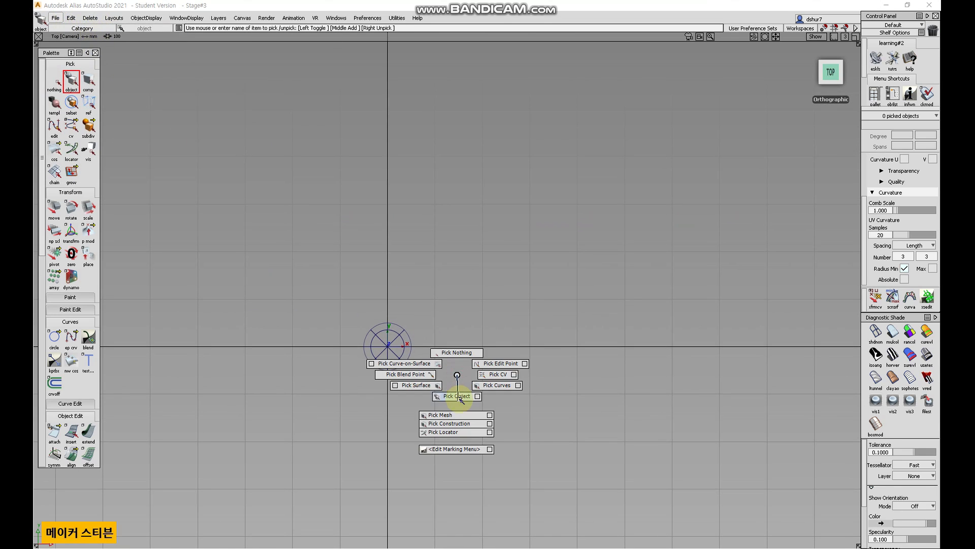
left_click(388, 346)
left_click(71, 17)
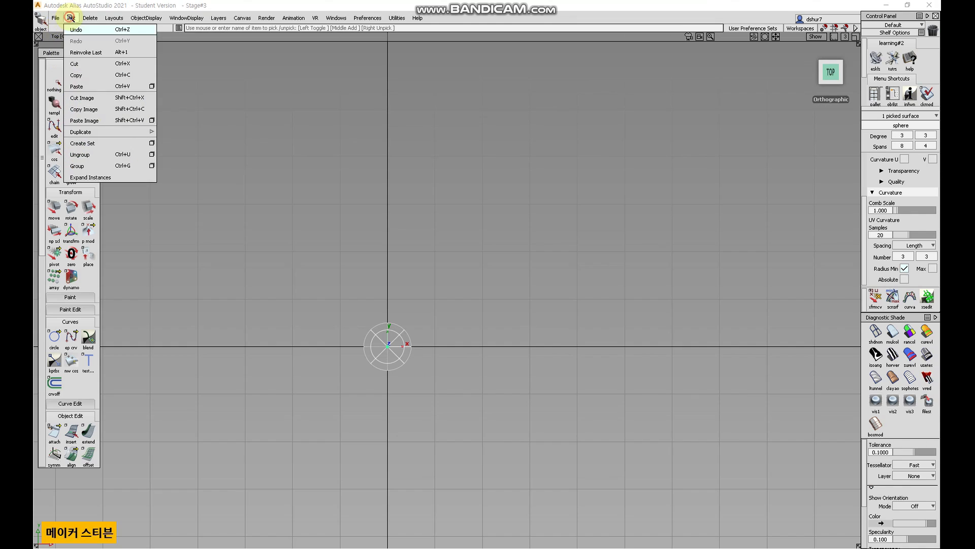
mouse_move(147, 132)
left_click(190, 132)
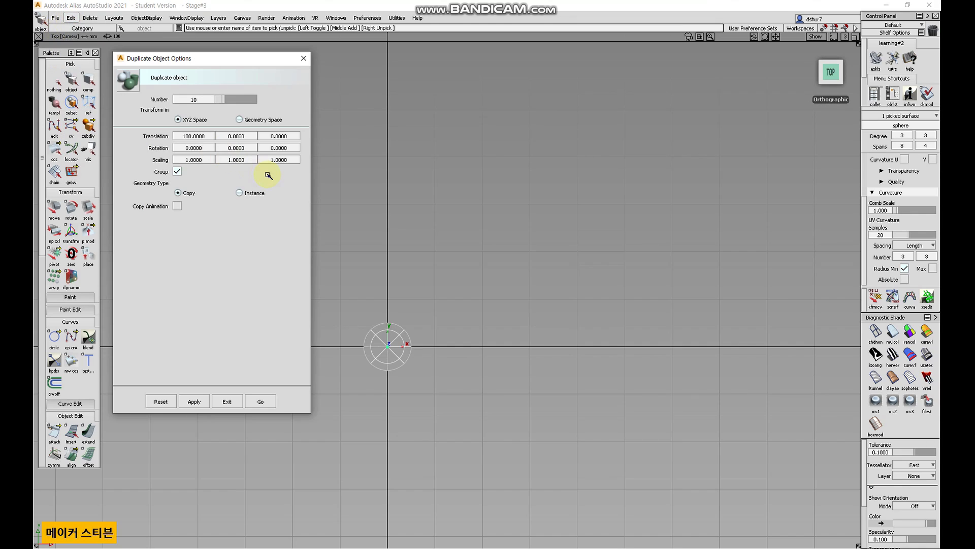
left_click_drag(225, 139, 279, 146)
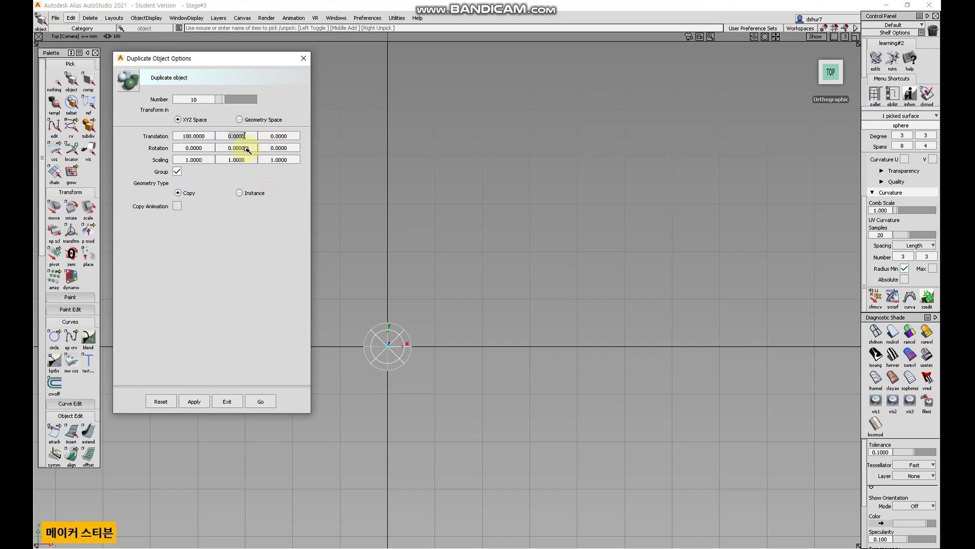
key("Return")
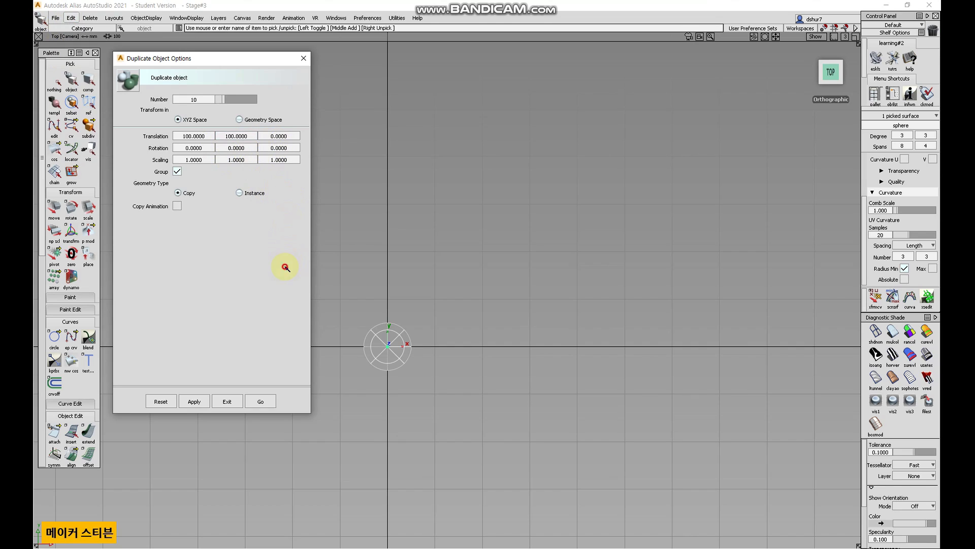
left_click(261, 402)
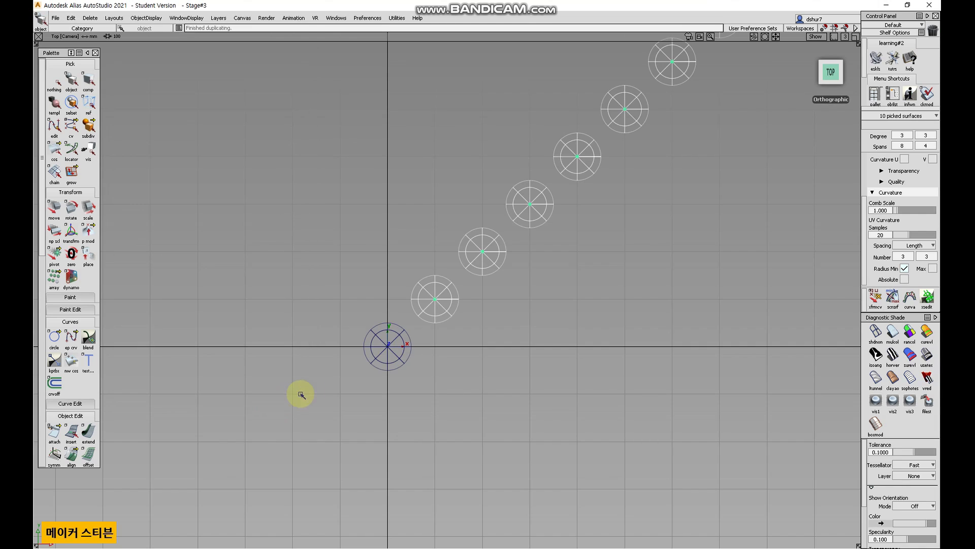
Select the ten diagonal copies and delete them.
right_click_drag(659, 300, 523, 308, "alt+shift")
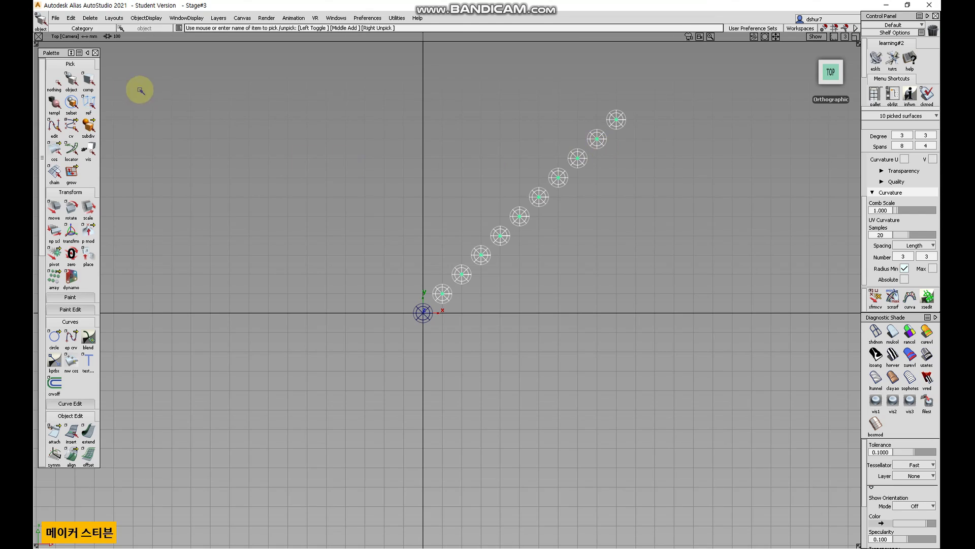
left_click(55, 80)
left_click_drag(706, 305, 444, 92)
key("Delete")
key("Return")
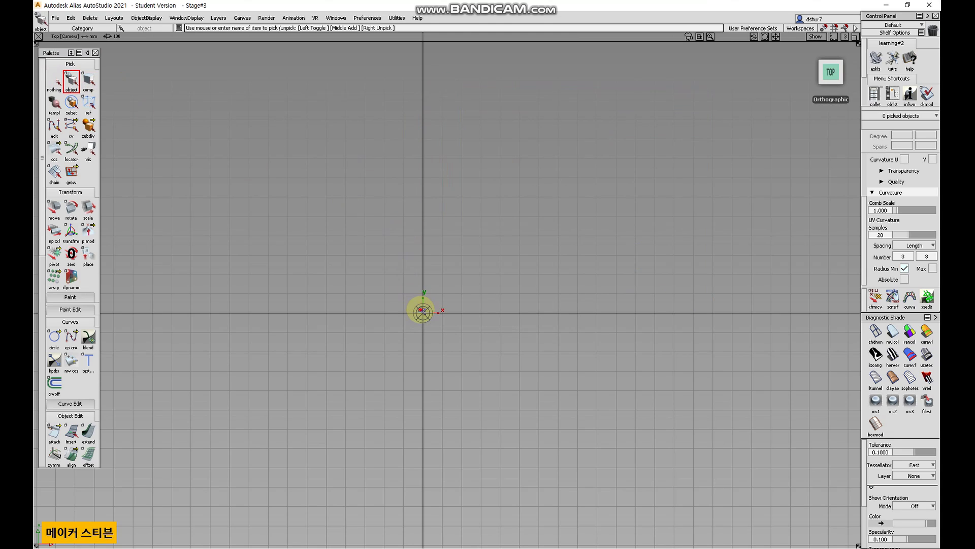
Move the sphere upward along Y, above the origin.
left_click(422, 312)
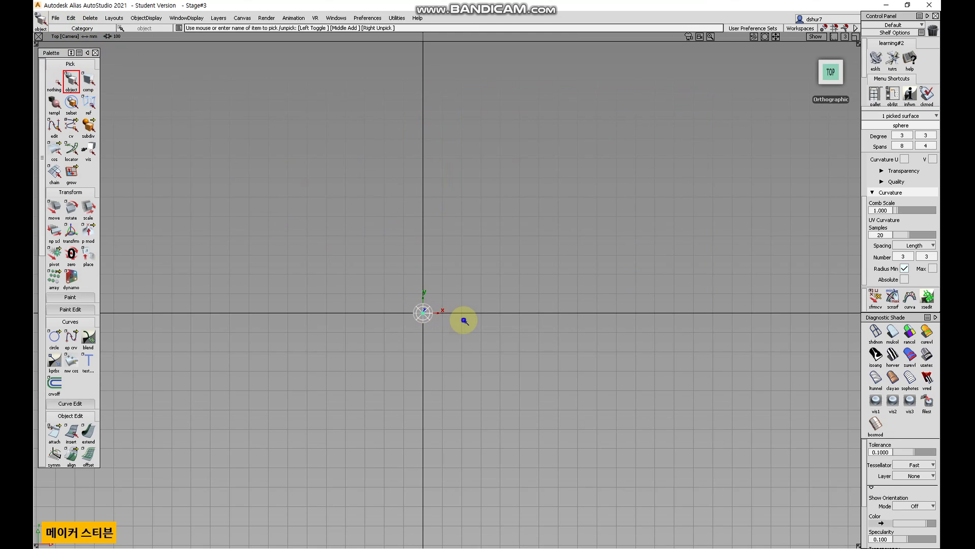
left_click(54, 209)
right_click_drag(434, 280, 459, 131)
right_click_drag(427, 212, 432, 222)
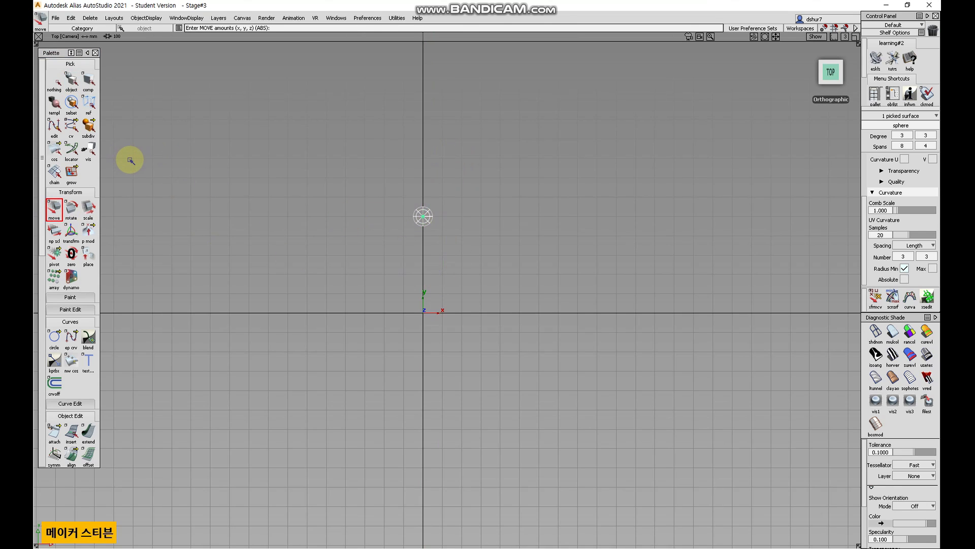
key("ctrl+z")
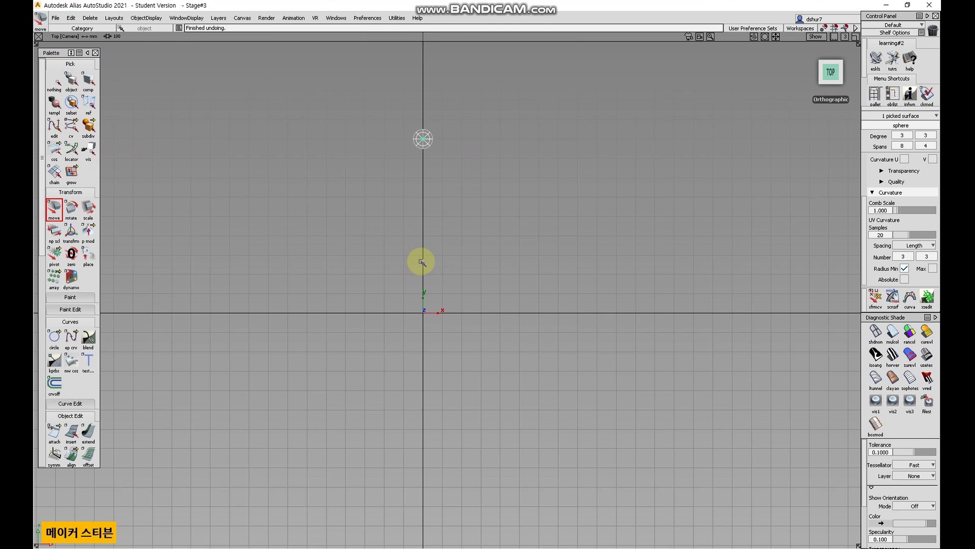
right_click_drag(436, 198, 481, 156, "alt+shift")
middle_click_drag(478, 211, 495, 324, "alt+shift")
right_click_drag(480, 252, 475, 225, "alt+shift")
middle_click_drag(475, 225, 480, 269, "alt+shift")
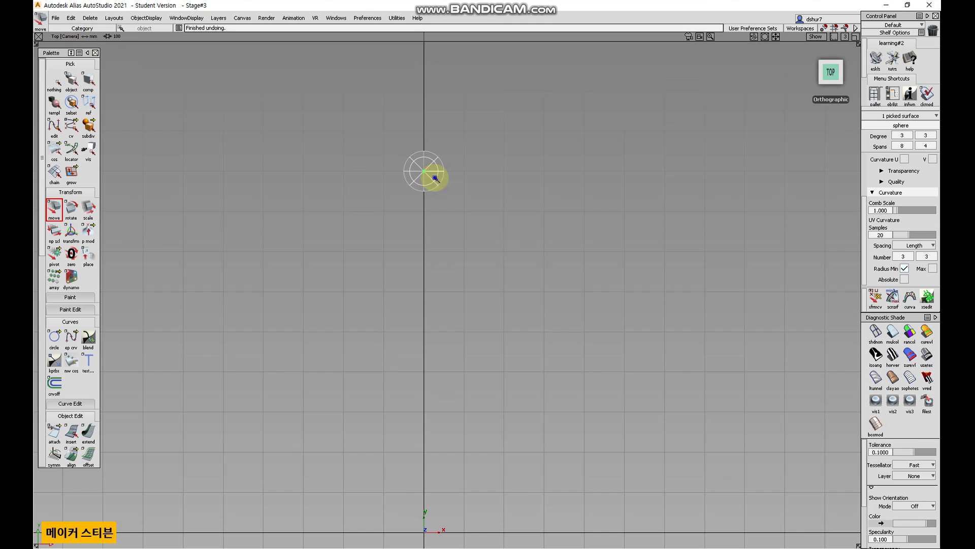
right_click_drag(436, 178, 398, 235, "alt+shift")
middle_click_drag(399, 235, 350, 168, "alt+shift")
Duplicate the sphere once with a Z rotation of 30 in the Duplicate Object options.
left_click(72, 18)
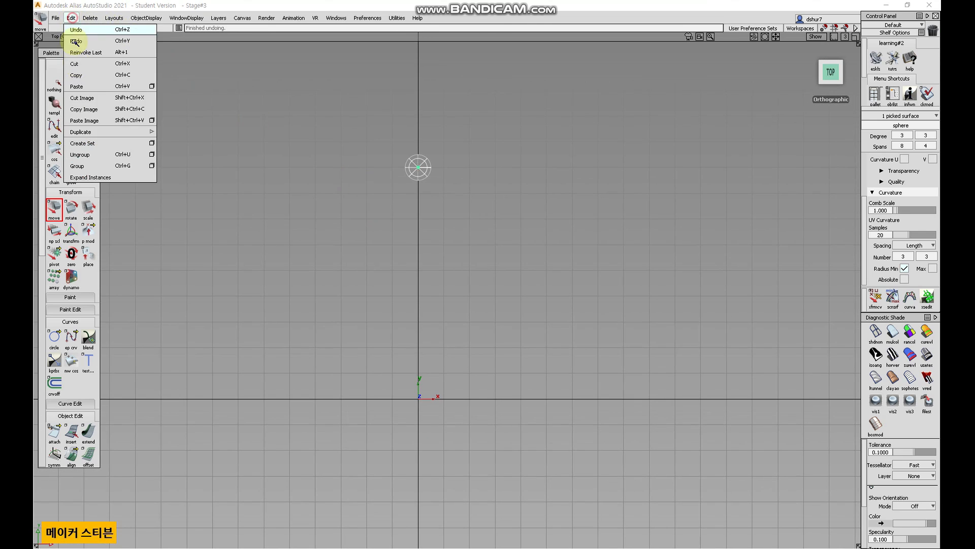
mouse_move(163, 132)
left_click(195, 132)
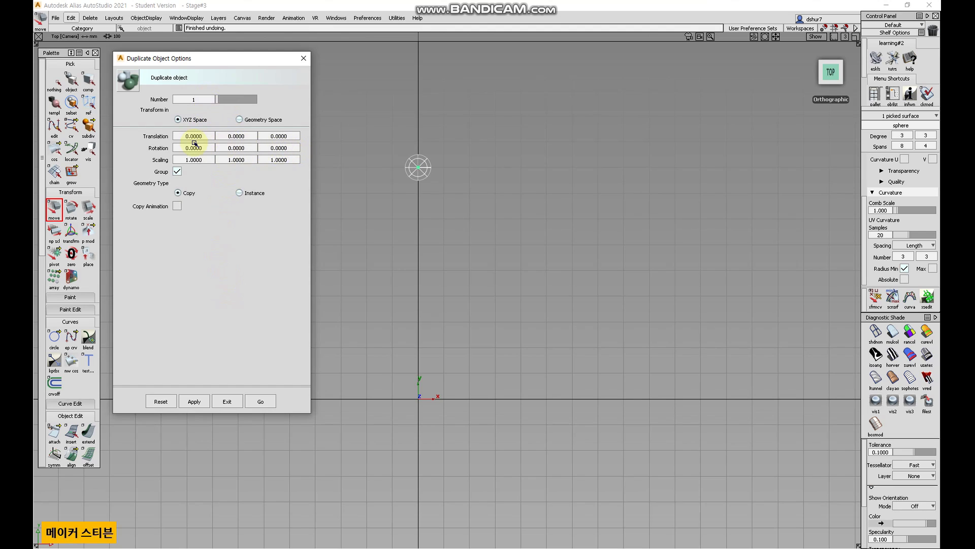
left_click(288, 148)
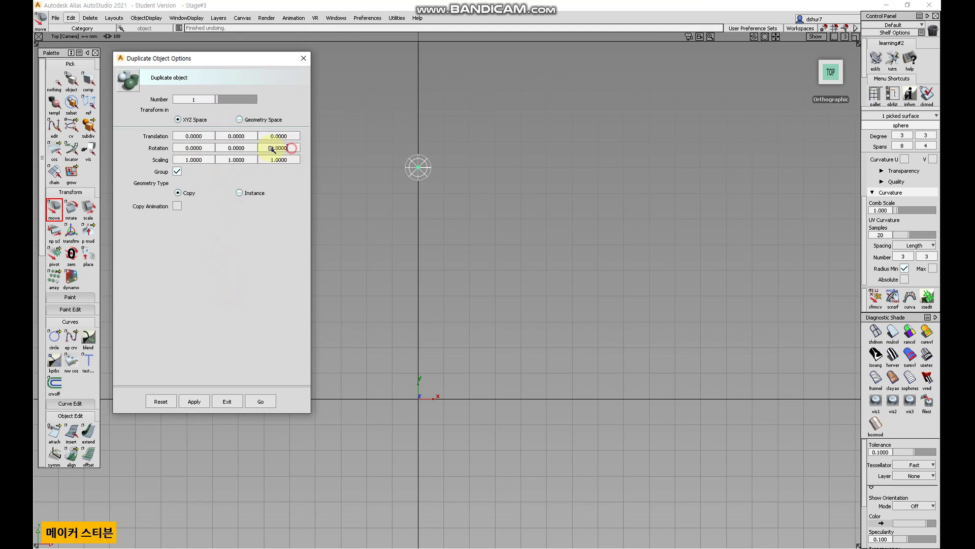
type("30")
left_click(261, 401)
Move the rotated duplicate up above the original sphere in the perspective view.
middle_click_drag(415, 189, 413, 272, "alt+shift")
right_click_drag(413, 275, 513, 147, "alt+shift")
middle_click_drag(388, 230, 426, 299, "alt+shift")
left_click_drag(426, 300, 148, 215, "alt+shift")
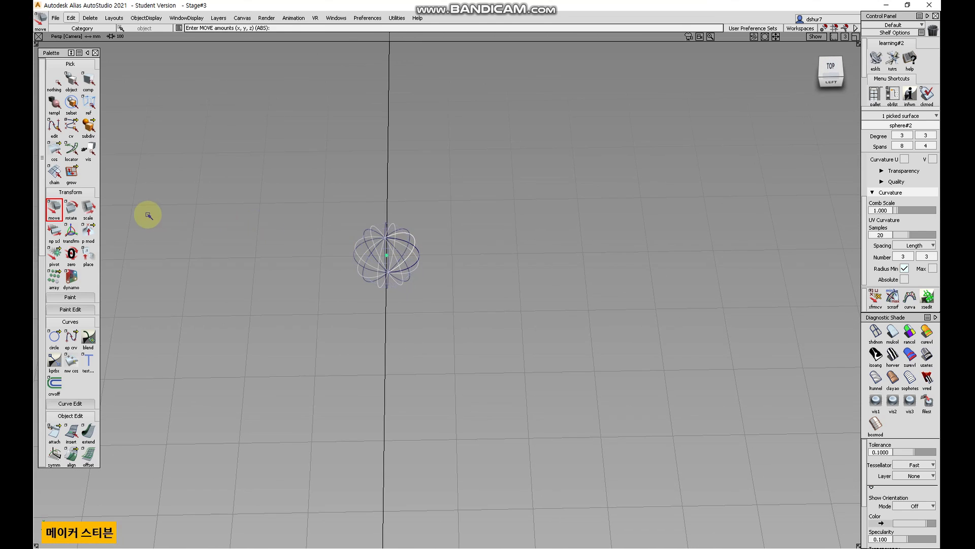
right_click_drag(265, 302, 285, 231)
left_click_drag(391, 266, 391, 278, "alt+shift")
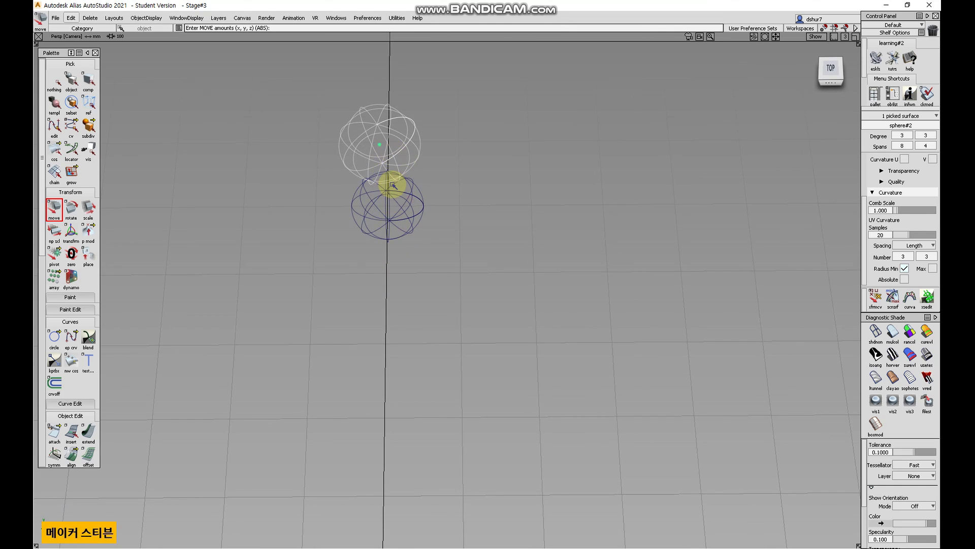
Delete the rotated duplicate sphere, switching to the top view.
left_click(90, 18)
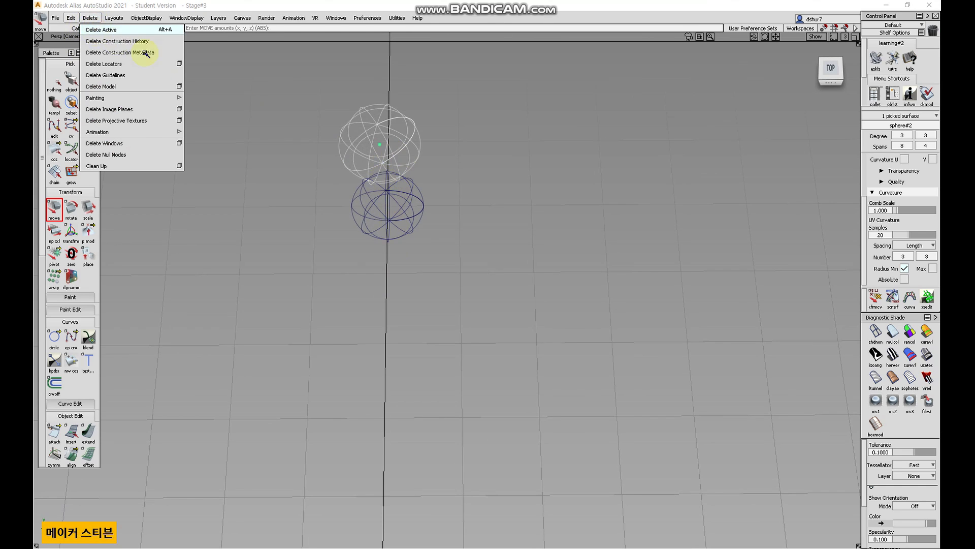
right_click_drag(455, 222, 371, 342, "alt+shift")
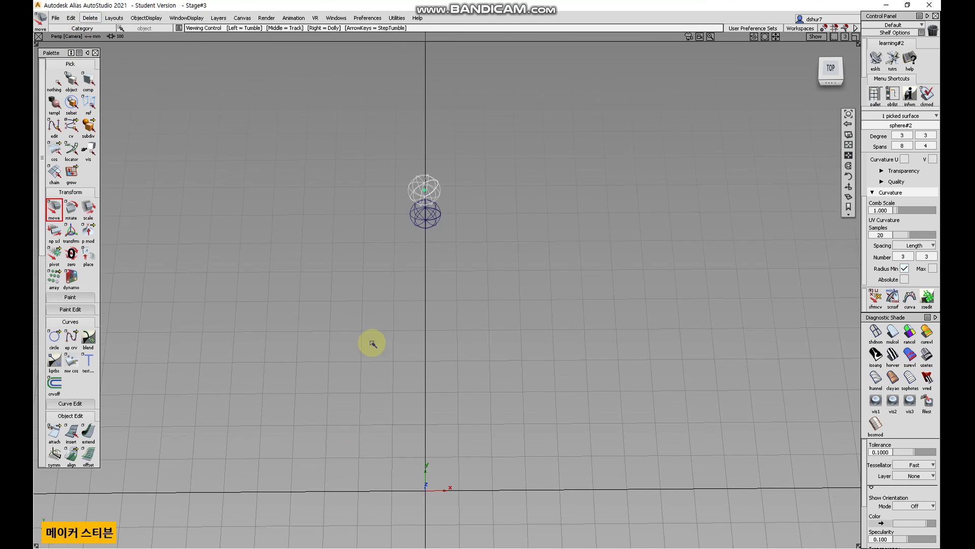
left_click(830, 69)
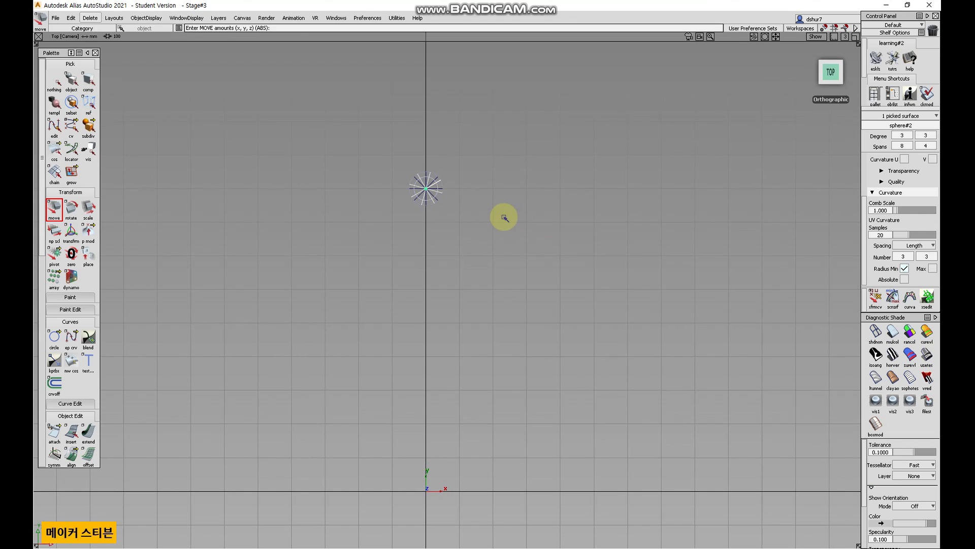
key("Delete")
key("Return")
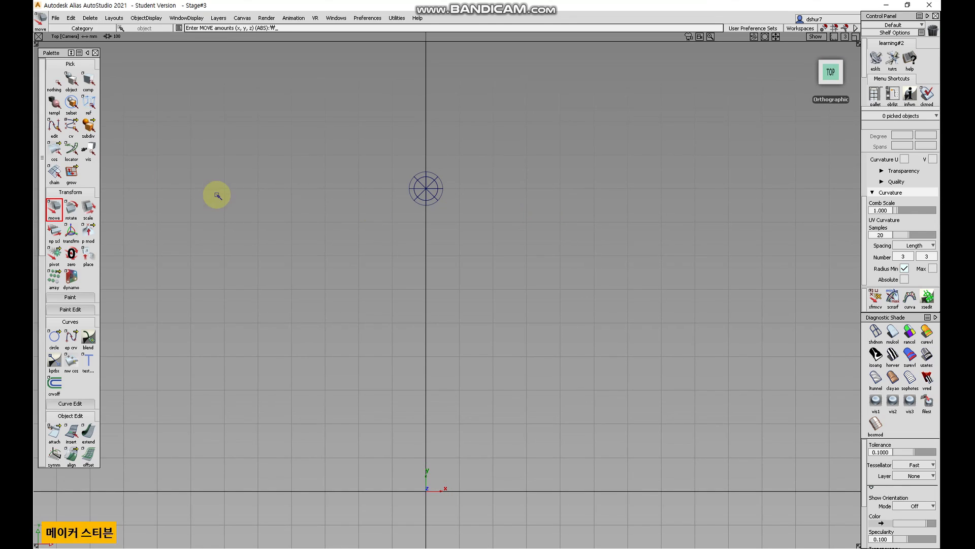
Select the remaining sphere and move its pivot point below the origin along Y.
left_click(72, 82)
left_click_drag(437, 257, 366, 185)
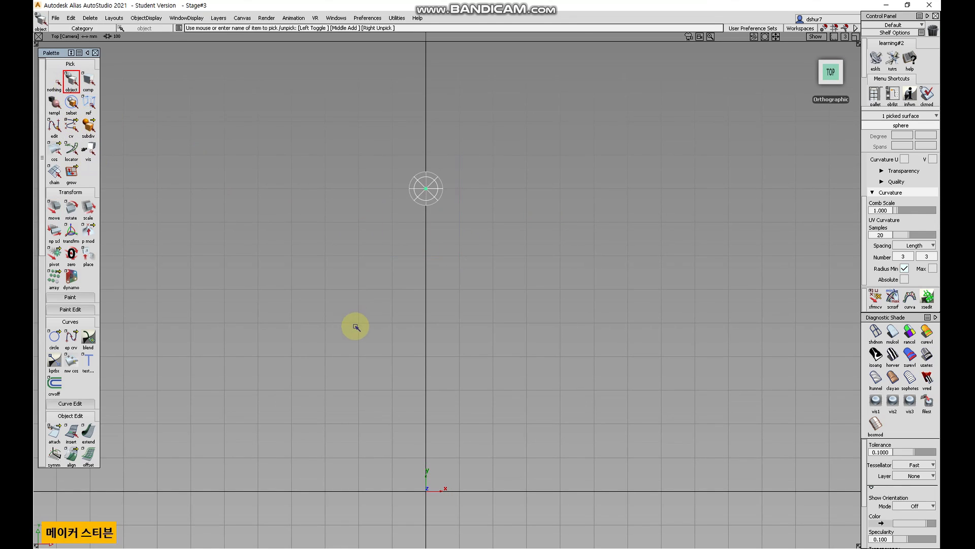
middle_click_drag(461, 258, 475, 212, "alt+shift")
right_click_drag(523, 243, 459, 320, "alt+shift")
middle_click_drag(459, 320, 432, 245, "alt+shift")
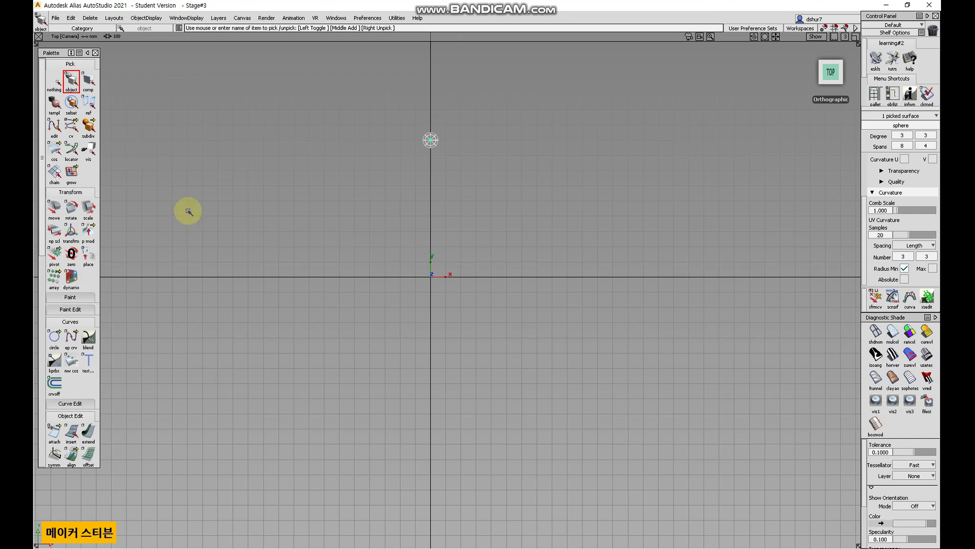
left_click(55, 255)
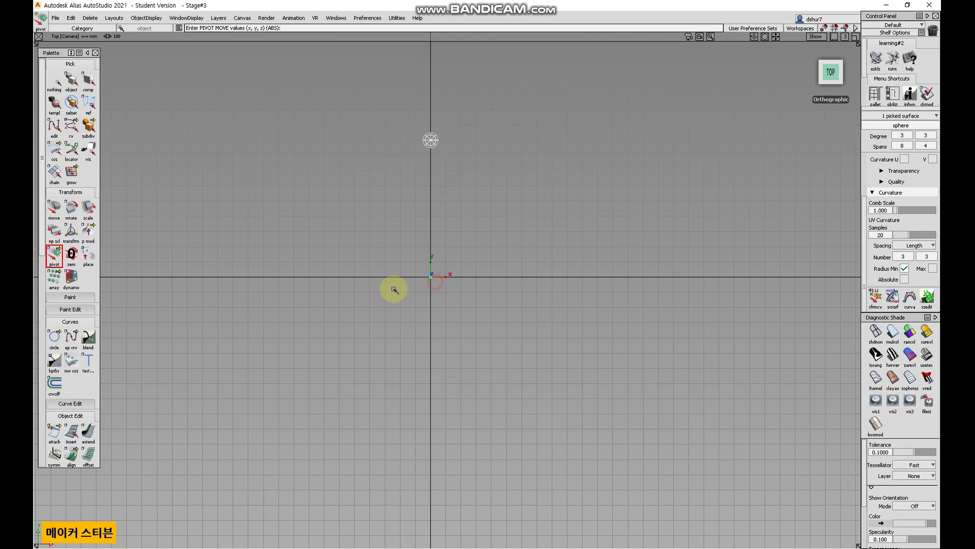
right_click_drag(435, 268, 478, 238, "alt+shift")
mouse_move(478, 238)
middle_mouse_down("alt+shift")
mouse_move(456, 307)
mouse_move(394, 307)
middle_mouse_up("alt+shift")
right_click_drag(447, 288, 423, 302, "alt+shift")
middle_click_drag(422, 302, 438, 275, "alt+shift")
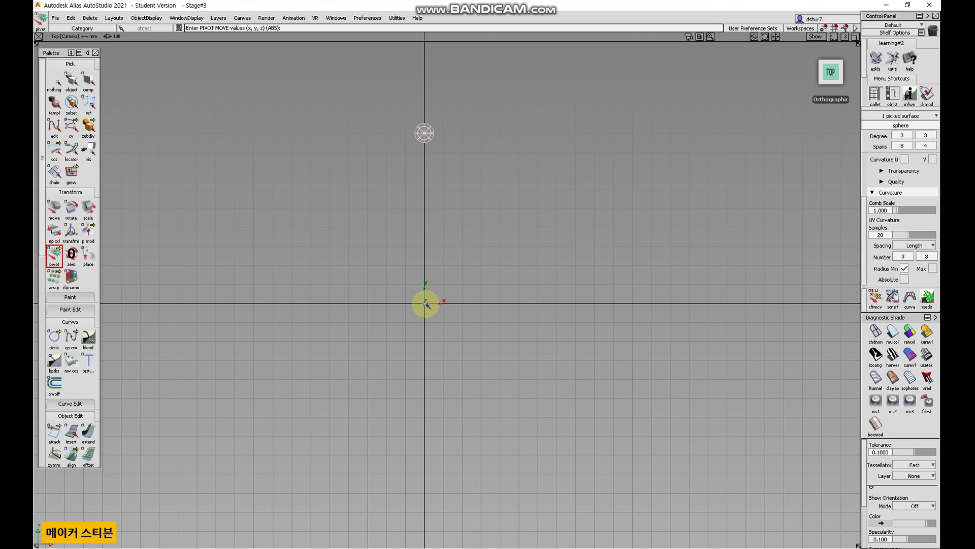
right_click_drag(565, 340, 573, 383)
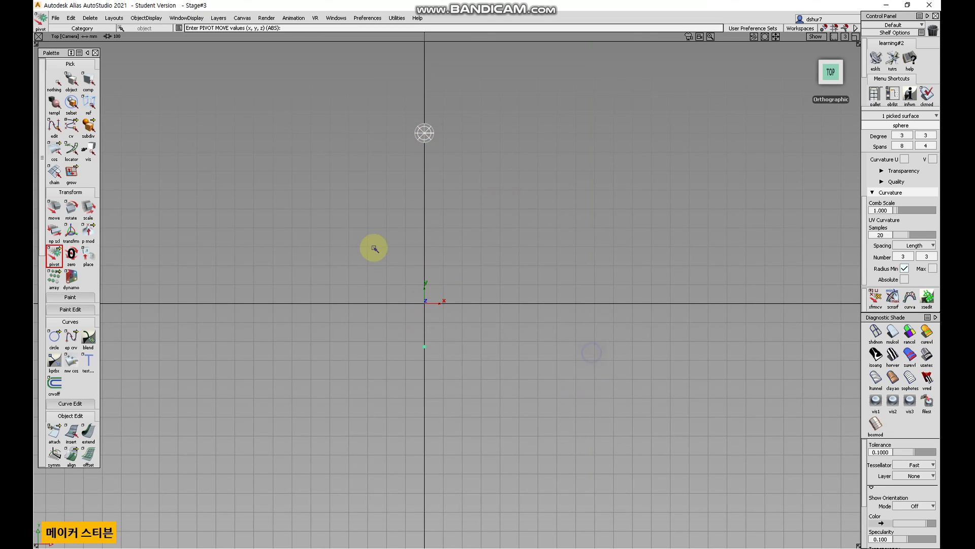
Duplicate the sphere 10 times with a Z rotation of 30 in the Duplicate Object options, forming a ring around the pivot.
left_click(71, 18)
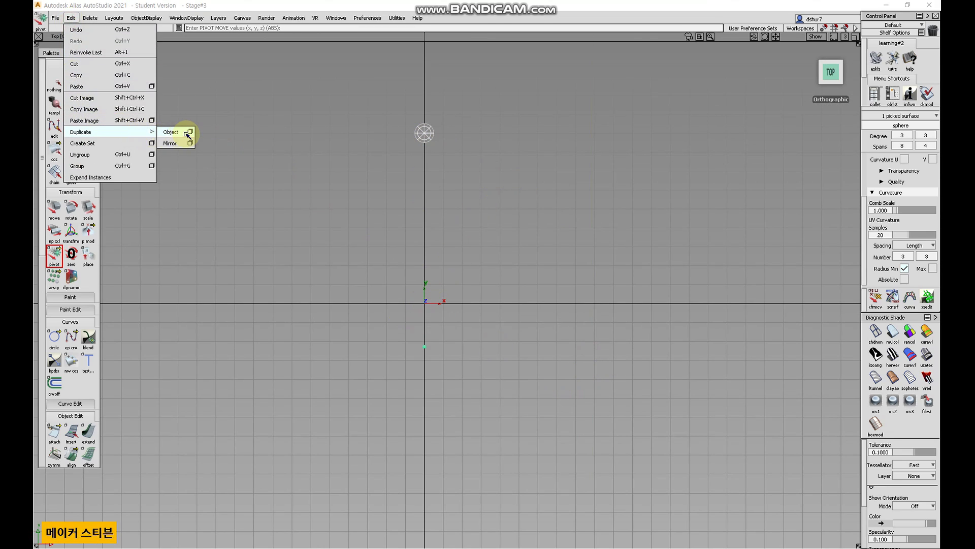
left_click(188, 135)
left_click(203, 98)
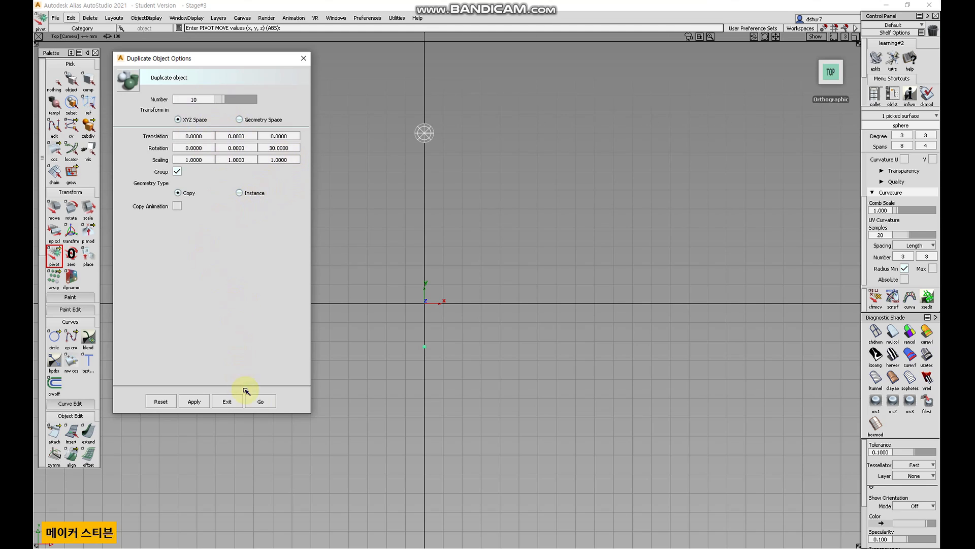
left_click(264, 401)
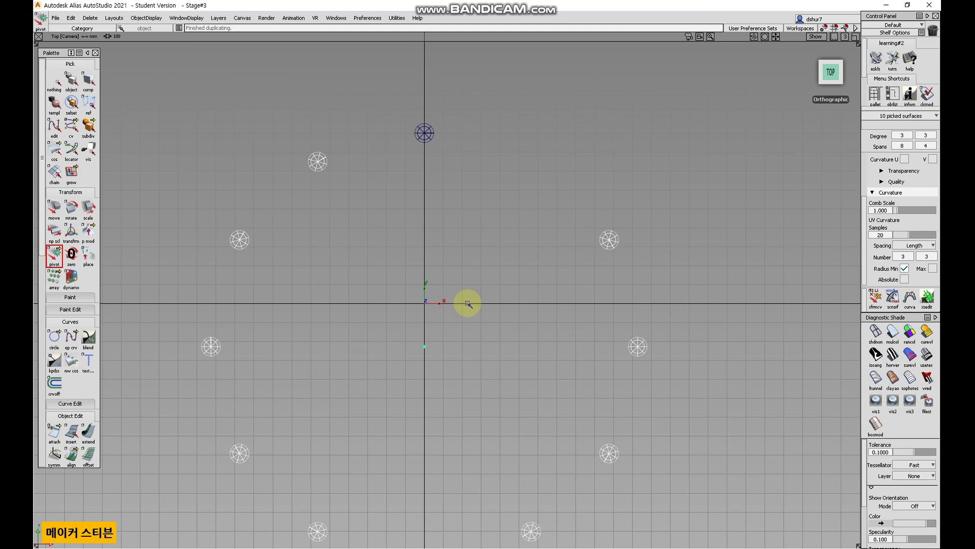
Deselect everything and examine the ring of duplicated spheres in perspective and top views.
right_click_drag(503, 288, 466, 310, "alt+shift")
middle_click_drag(458, 324, 462, 265, "alt+shift")
right_click_drag(462, 265, 479, 248, "alt+shift")
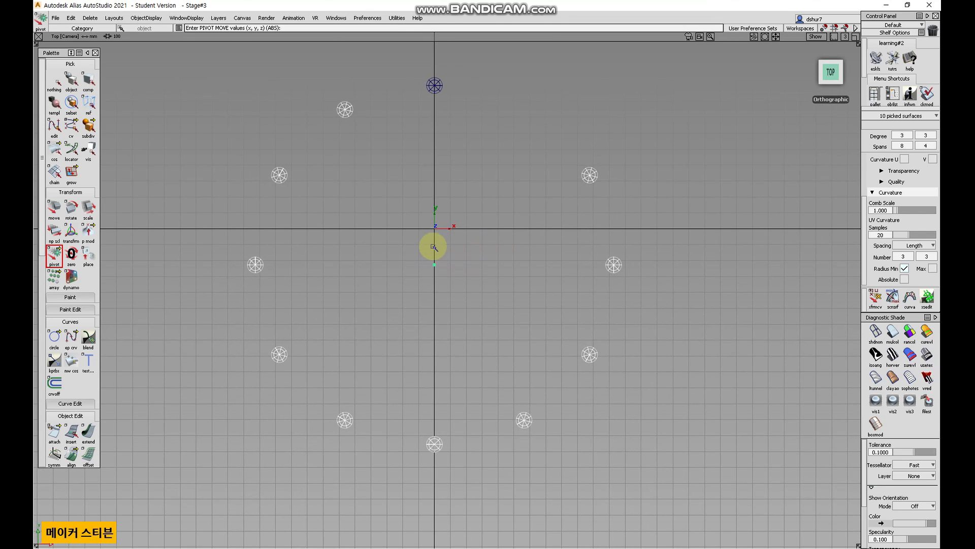
left_click_drag(518, 264, 456, 143, "alt+shift")
left_click(56, 81)
left_click(74, 81)
left_click_drag(349, 222, 473, 322, "alt+shift")
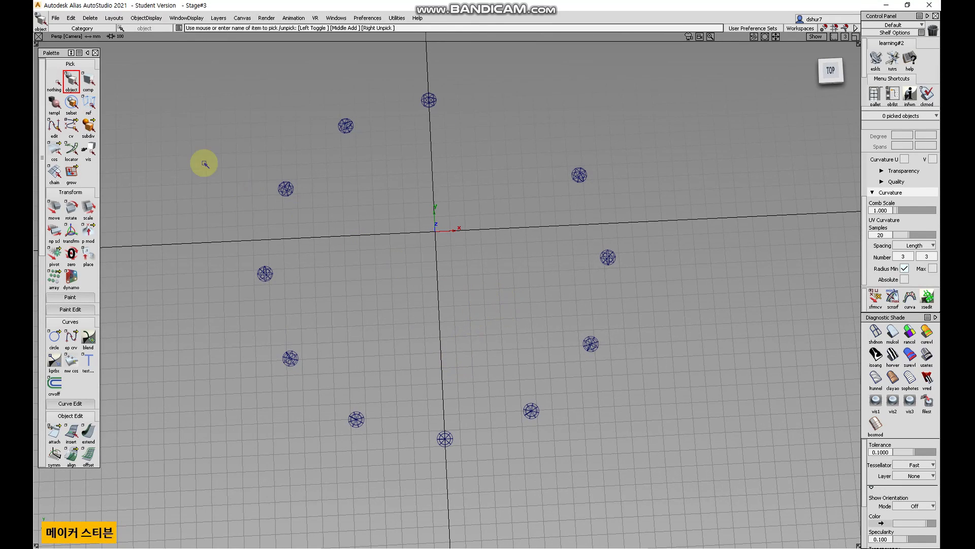
left_click(830, 70)
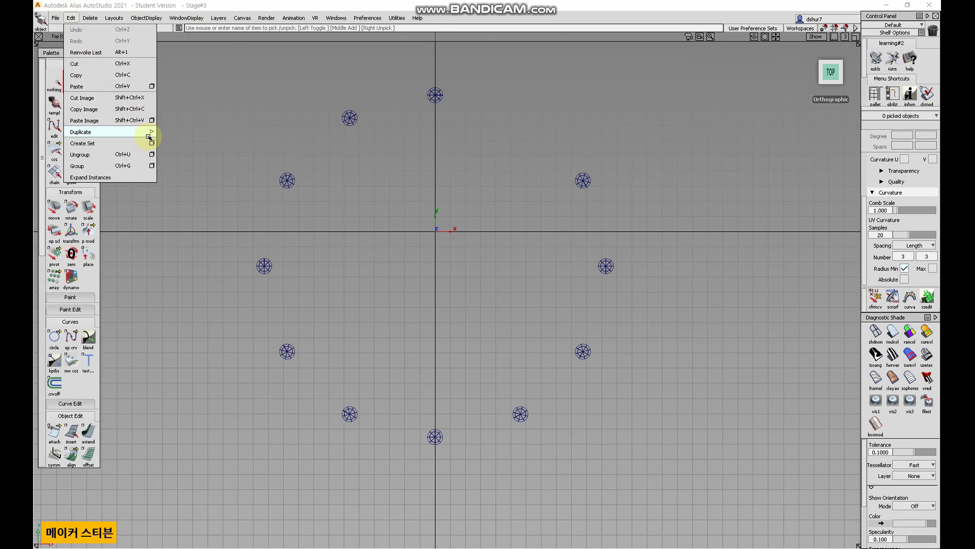
left_click(148, 134)
left_click(191, 132)
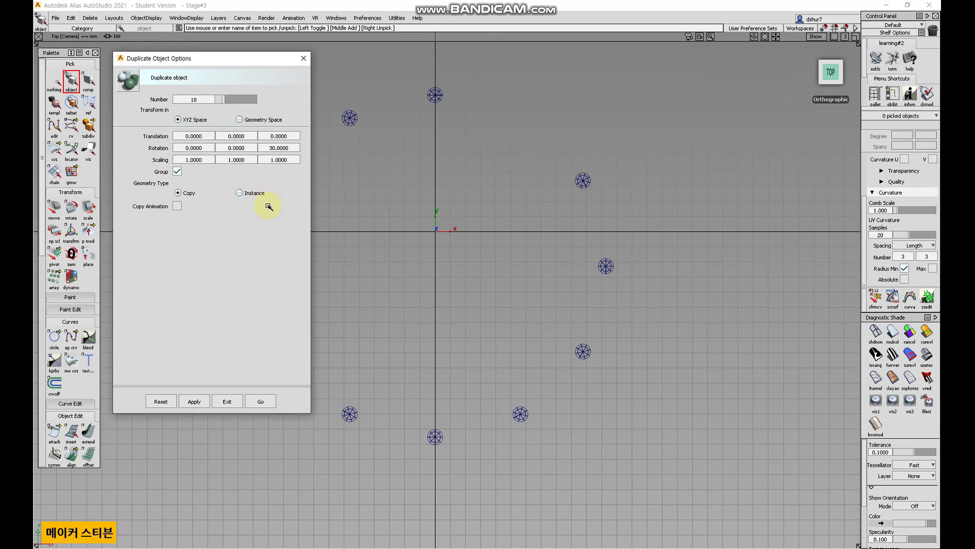
left_click(227, 401)
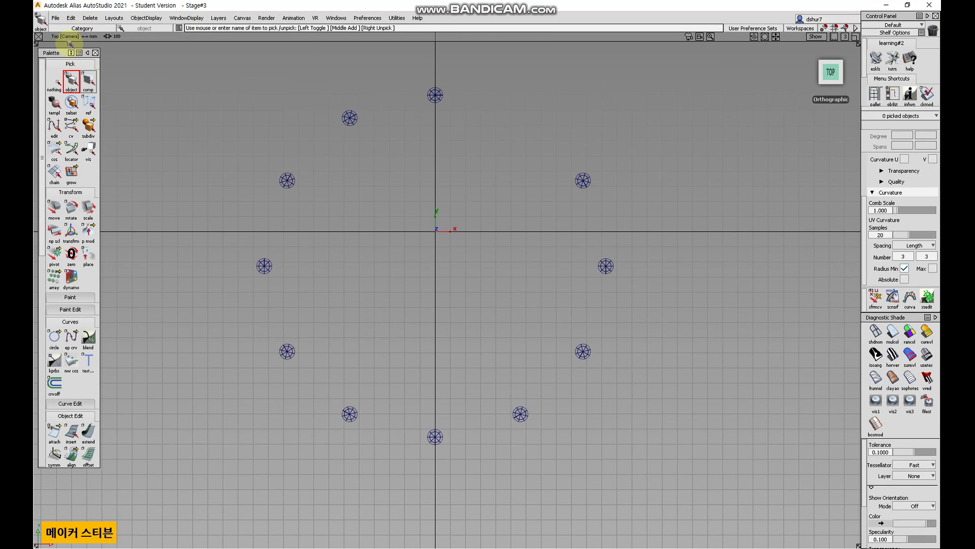
left_click(69, 18)
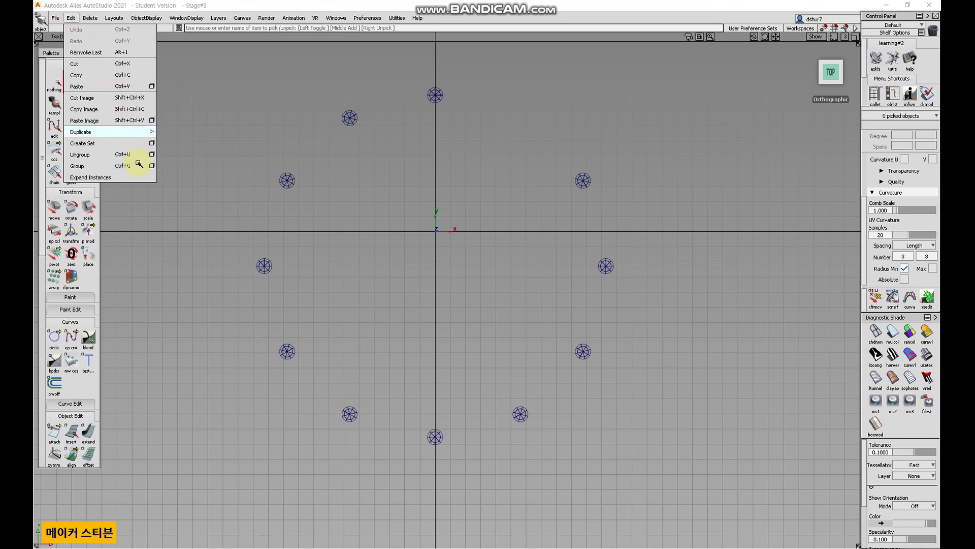
left_click(207, 134)
Select the two topmost spheres of the ring and group them.
left_click(58, 80)
left_click(74, 80)
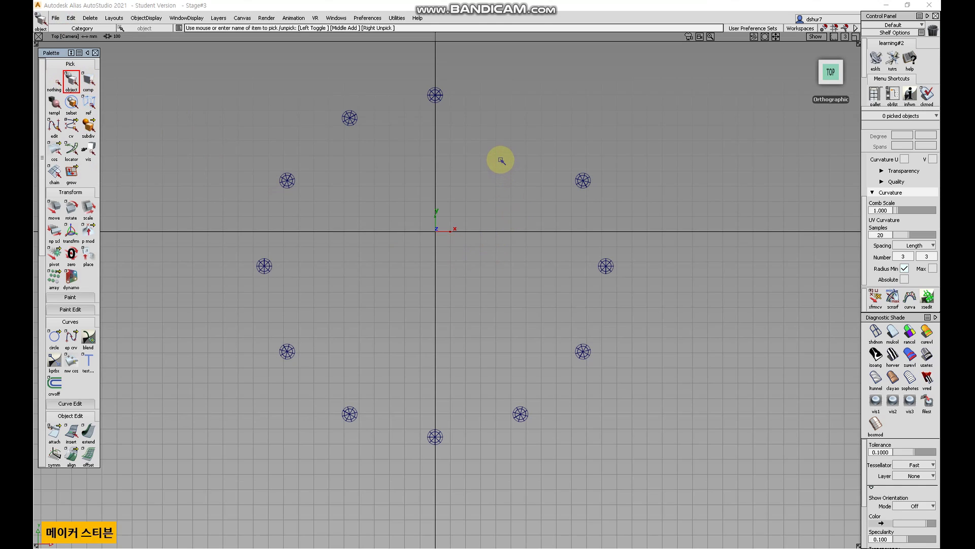
left_click_drag(483, 151, 414, 71)
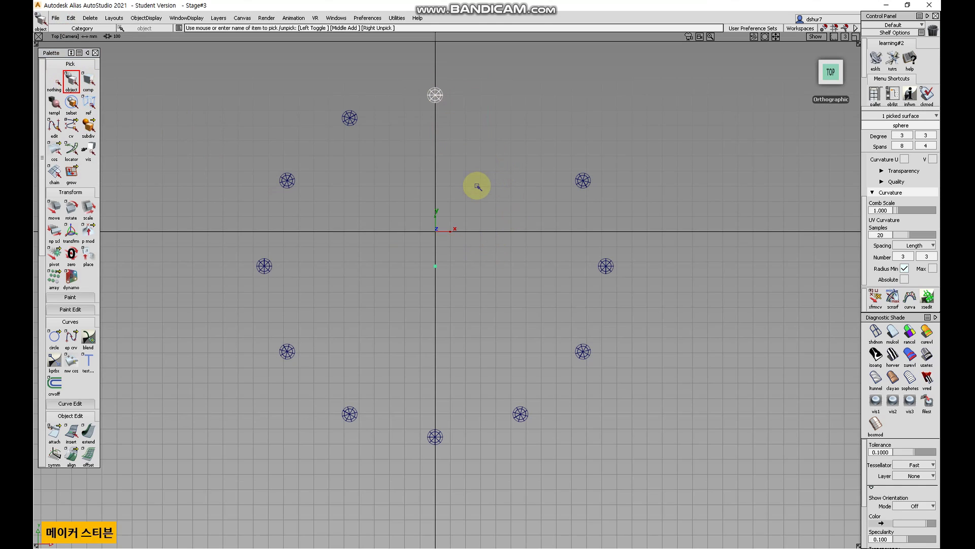
left_click_drag(389, 161, 328, 97)
left_click_drag(491, 158, 410, 82)
left_click_drag(357, 211, 278, 162)
left_click_drag(391, 156, 330, 102)
left_click_drag(368, 221, 270, 168)
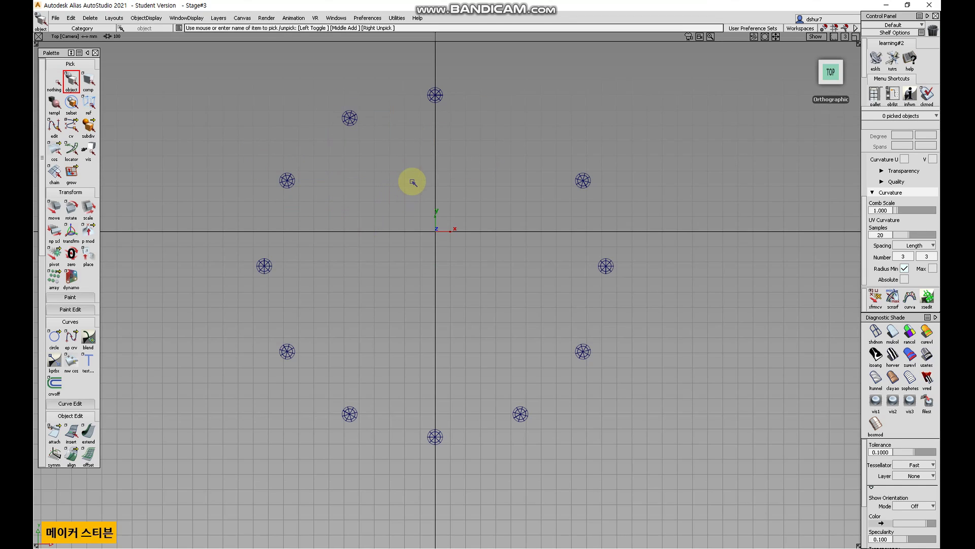
left_click_drag(473, 160, 320, 77)
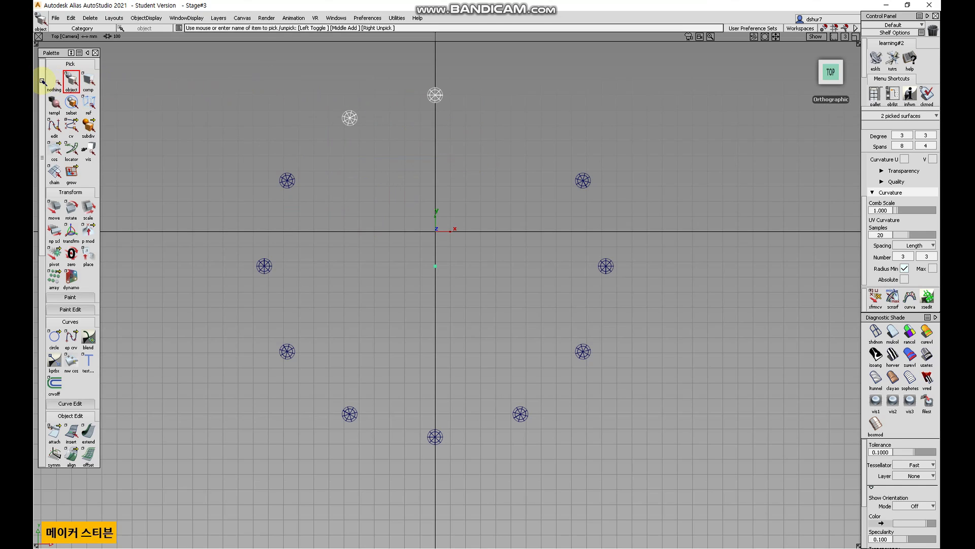
left_click(71, 18)
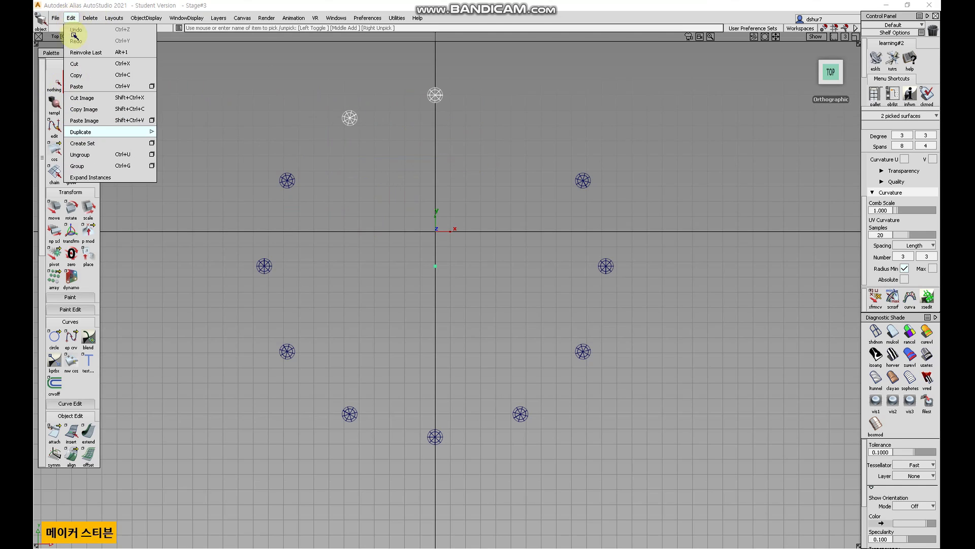
left_click(135, 166)
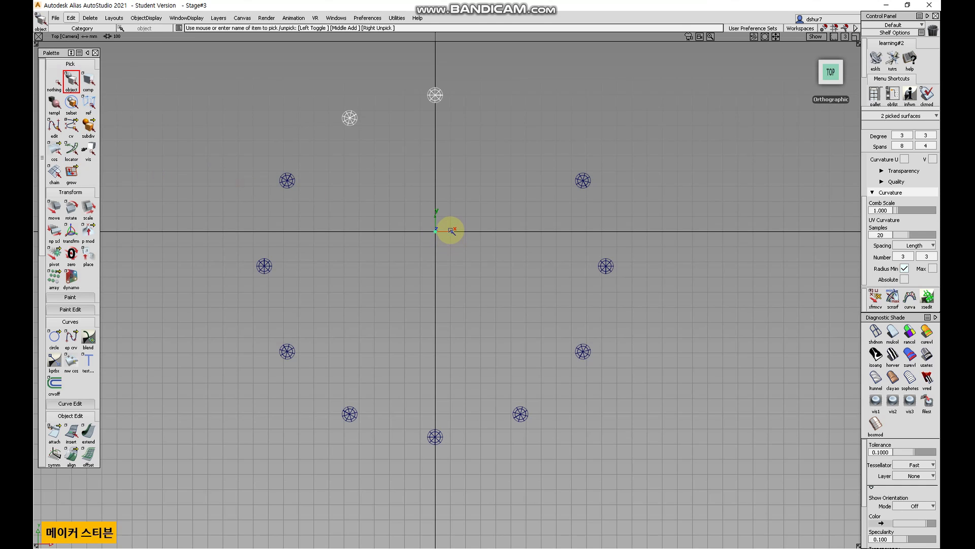
Deselect, select the three spheres on the ring's left side, and group them.
scroll(451, 230, "up", 2)
scroll(432, 208, "down", 1)
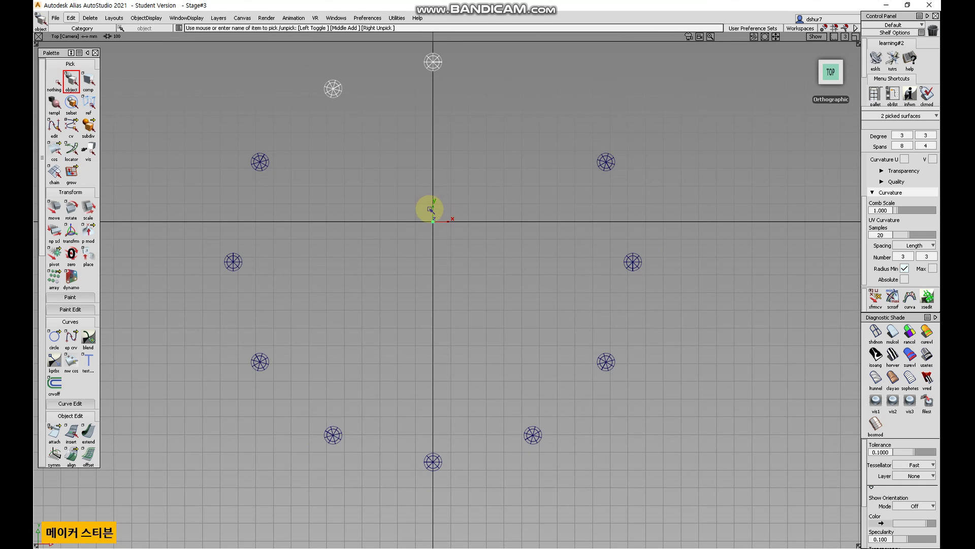
left_click(57, 82)
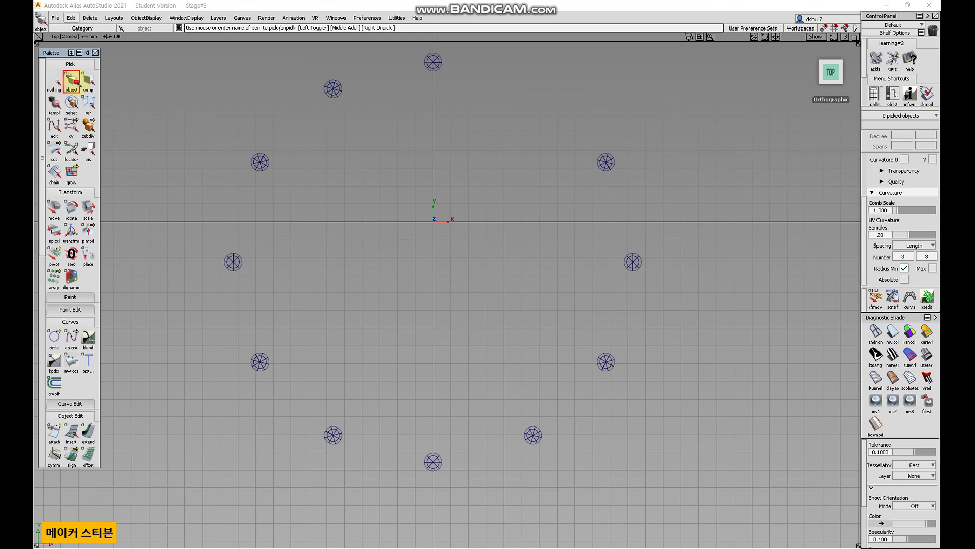
left_click_drag(328, 386, 173, 148)
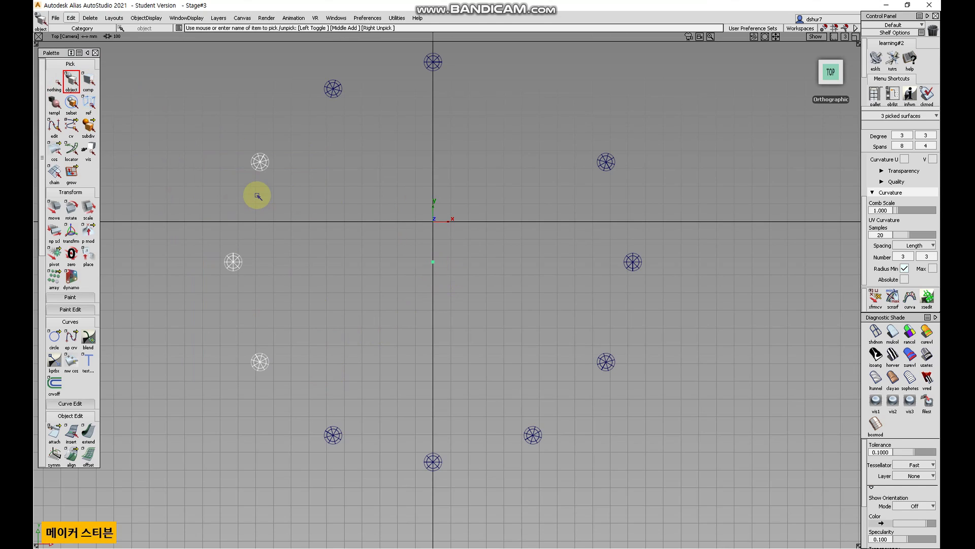
left_click(70, 18)
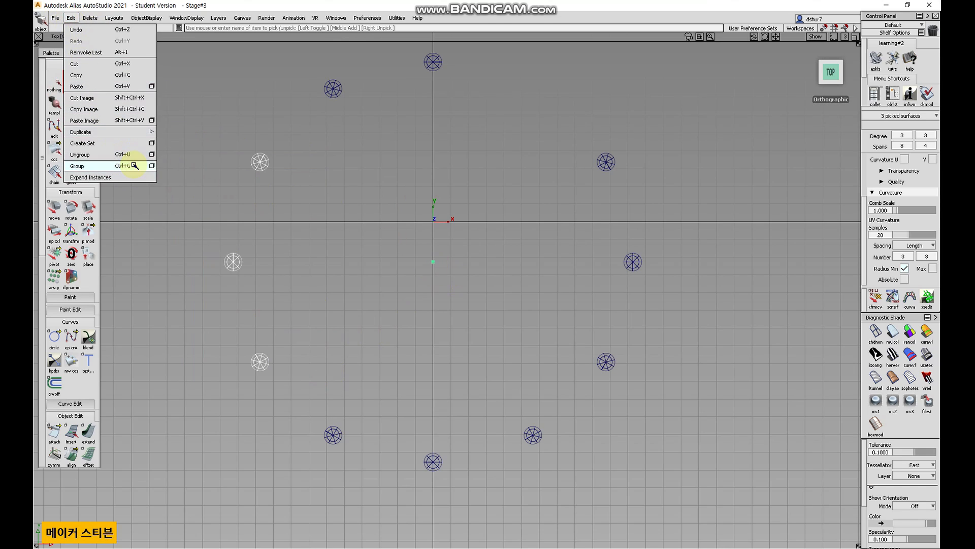
left_click(128, 163)
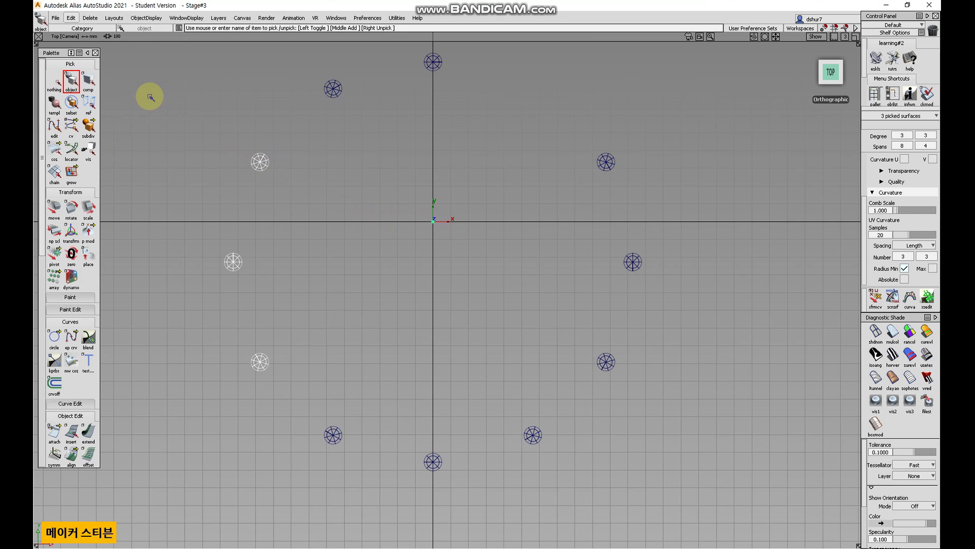
Pick individual spheres to check which groups they belong to, then deselect.
left_click(54, 80)
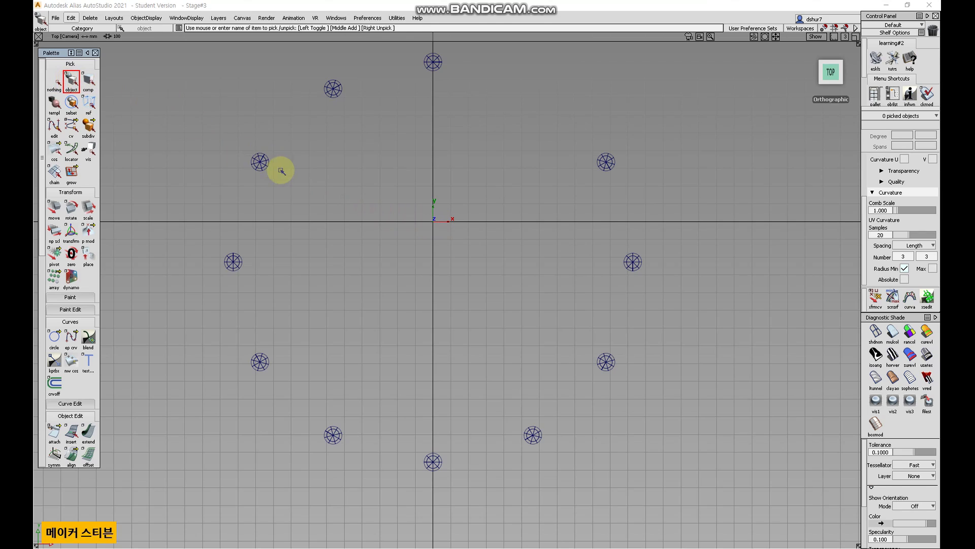
left_click(259, 161)
left_click(334, 90)
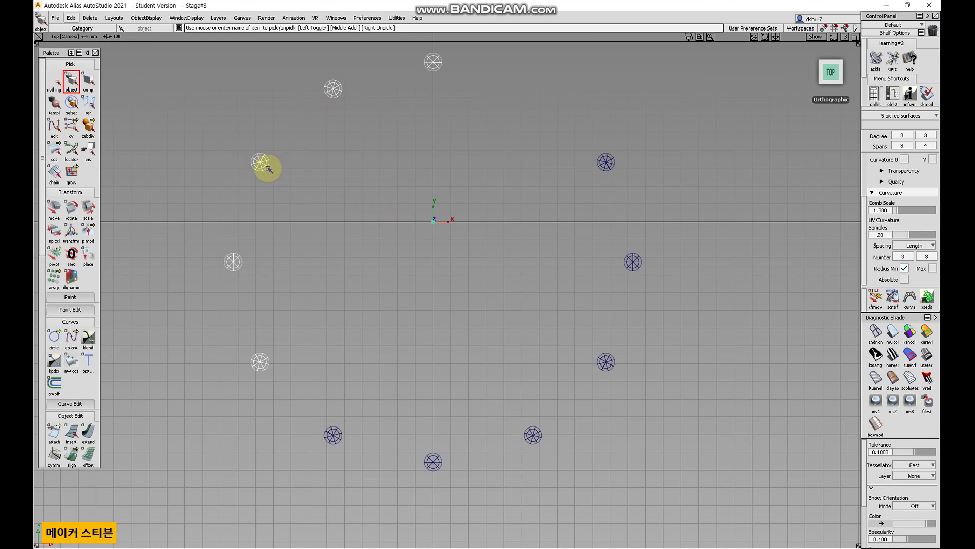
left_click(261, 163)
left_click(56, 80)
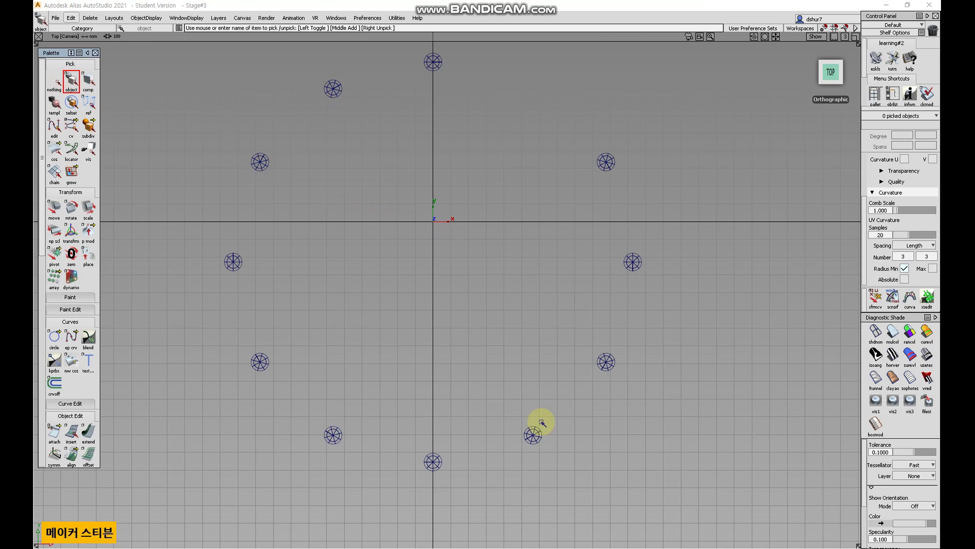
Select the six spheres on the ring's right and lower side, group them, and deselect.
left_click_drag(655, 471, 311, 138)
left_click(70, 17)
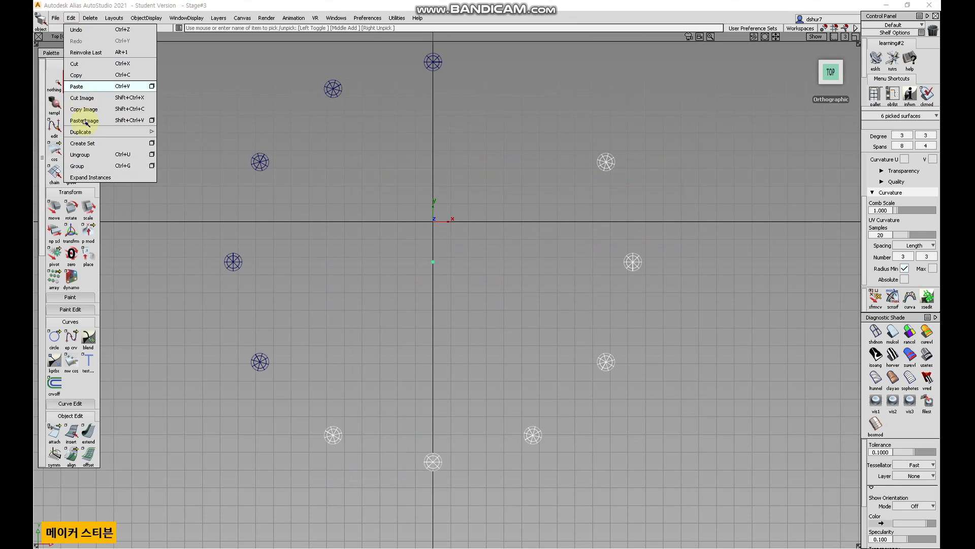
left_click(88, 165)
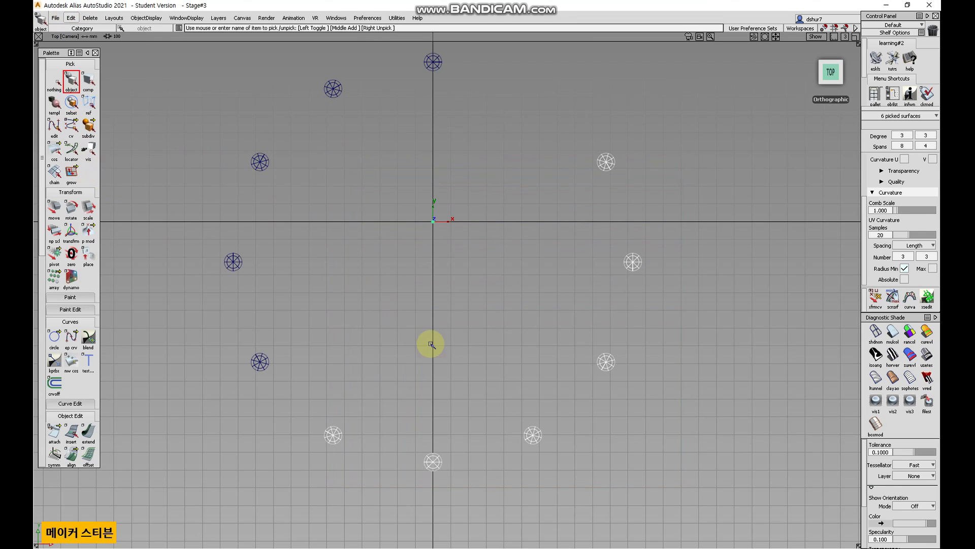
left_click(528, 437)
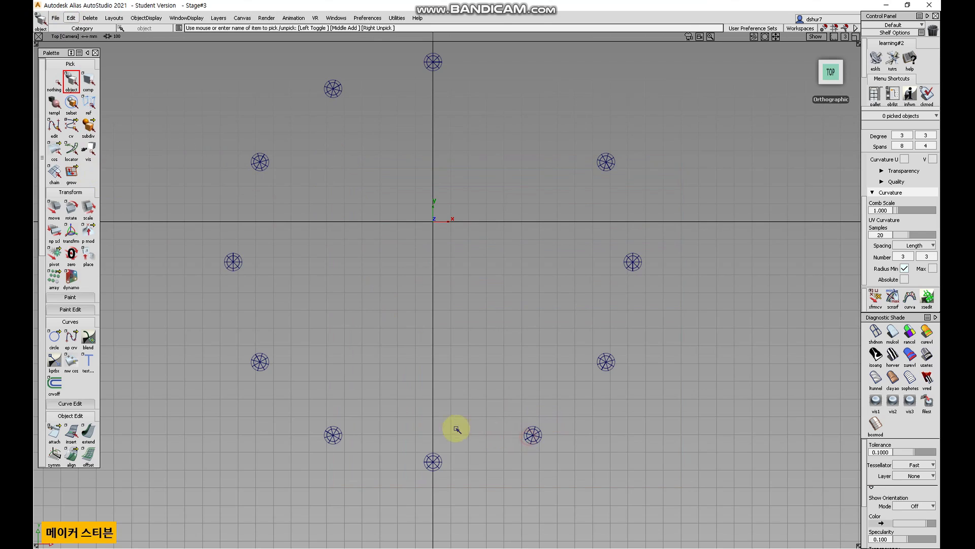
Pick individual spheres on the ring to check their group membership, then clear the selection.
left_click(267, 362)
left_click(336, 91)
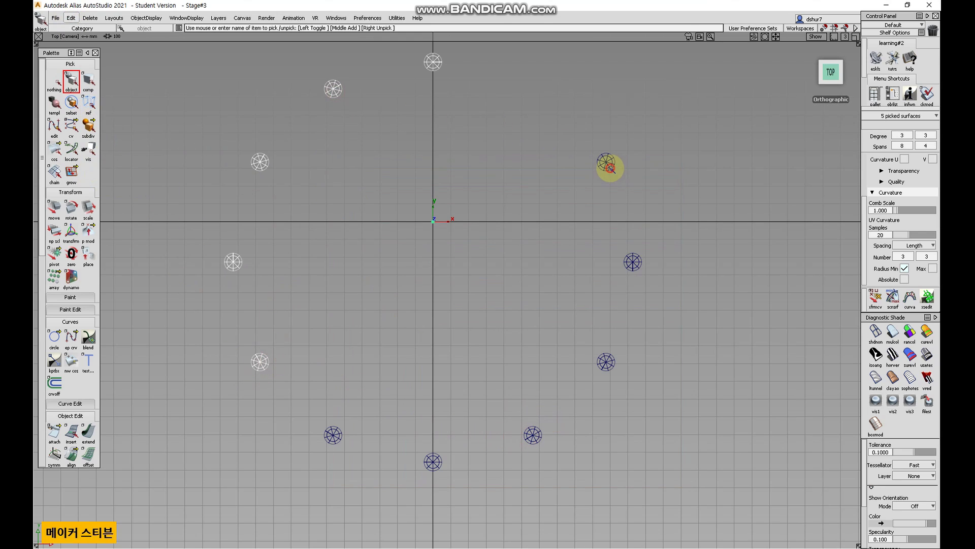
left_click(610, 168)
left_click(62, 81)
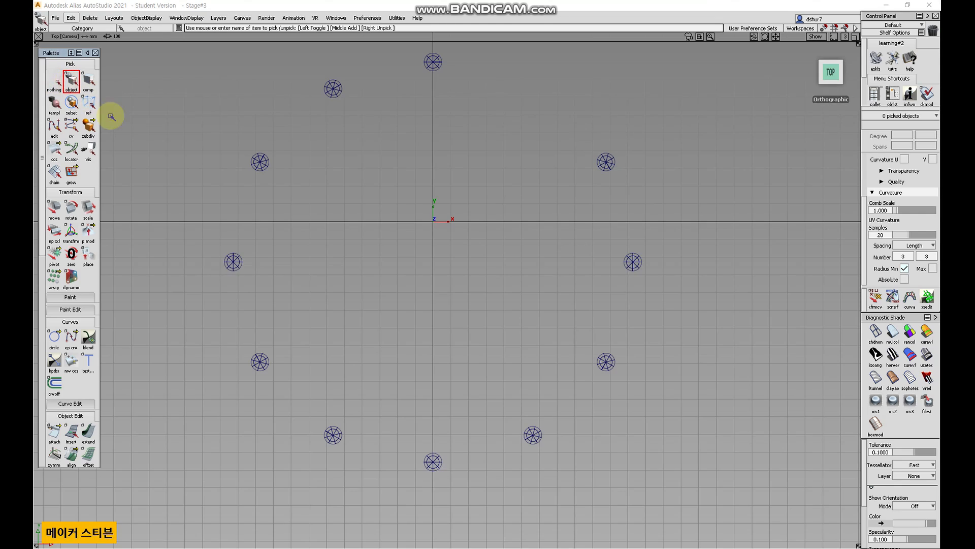
Zoom out, select the five spheres forming the ring's left half, and group them.
scroll(420, 276, "down", 3)
left_click_drag(637, 443, 563, 396)
left_click_drag(440, 288, 260, 146)
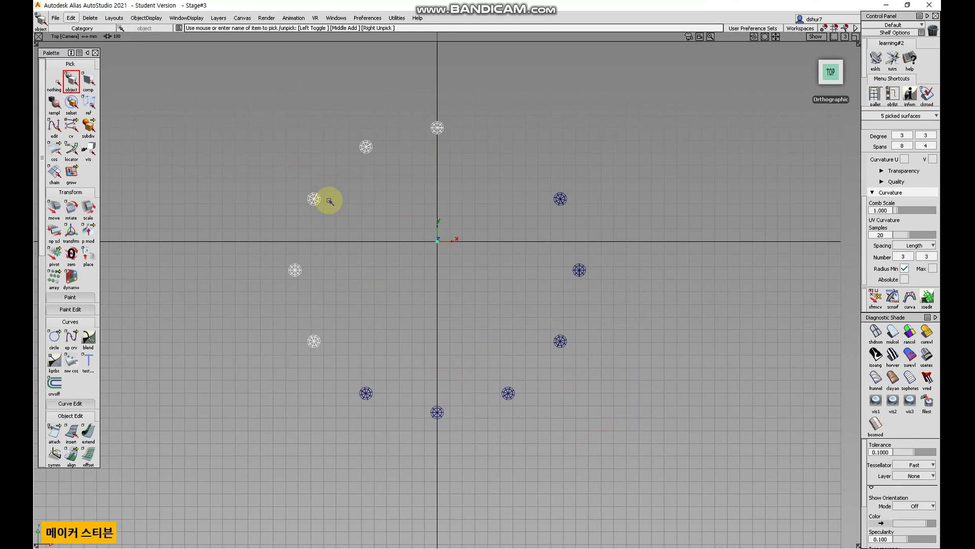
left_click(73, 19)
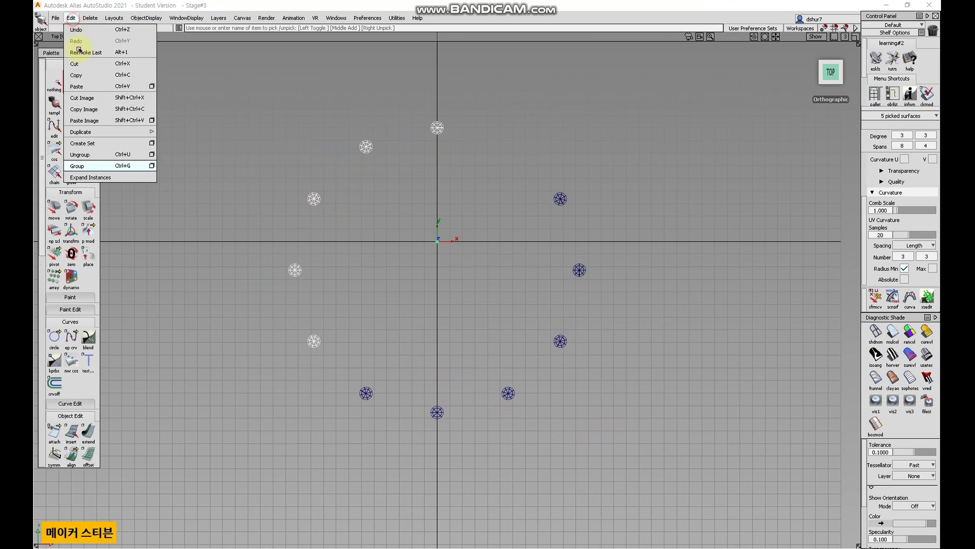
left_click(112, 167)
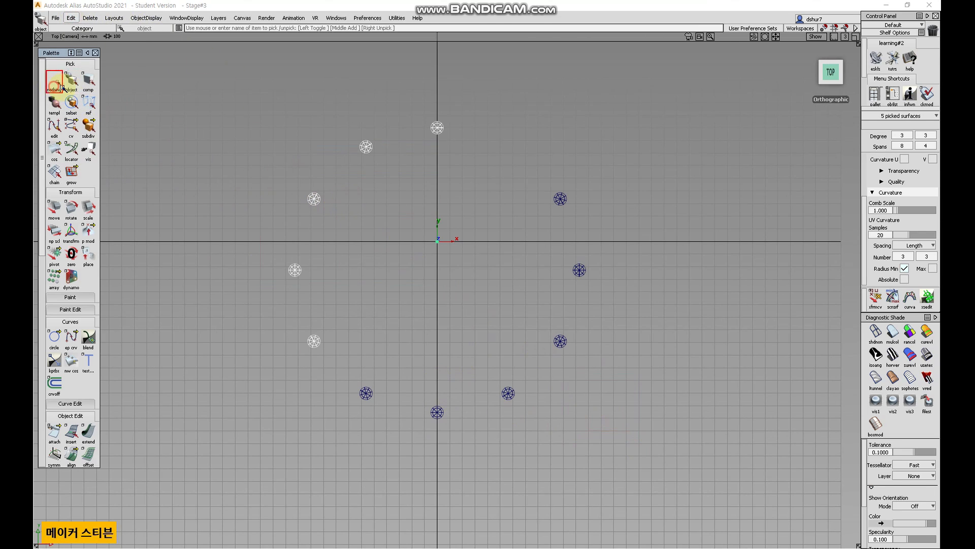
Pick single spheres with the component pick tool to inspect them, then clear the selection.
left_click(88, 81)
left_click(310, 202)
left_click(374, 155)
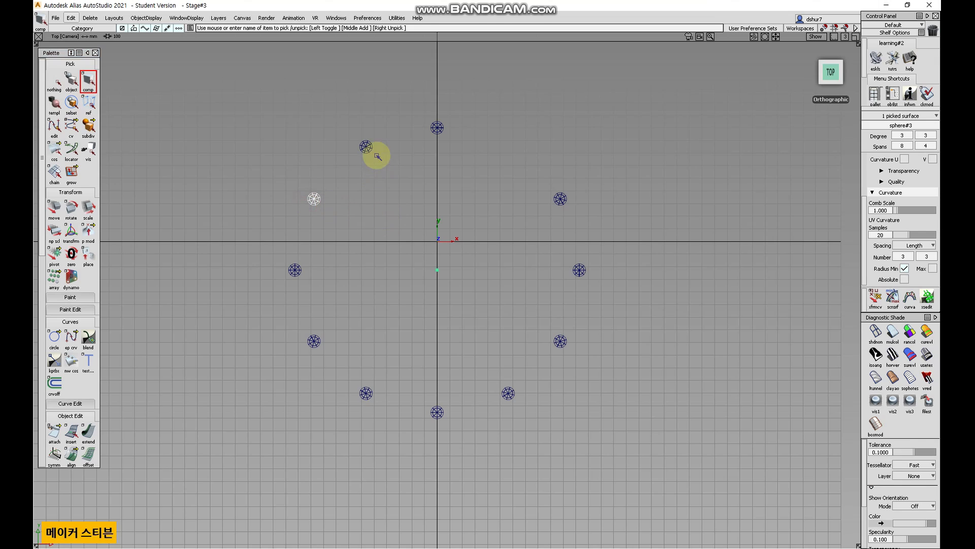
left_click(50, 80)
Switch back to object picking, select every sphere of the ring, then clear the selection.
left_click(68, 81)
left_click_drag(346, 211, 295, 178)
left_click_drag(384, 210, 306, 185)
left_click_drag(560, 260, 518, 175)
left_click_drag(434, 218, 278, 158)
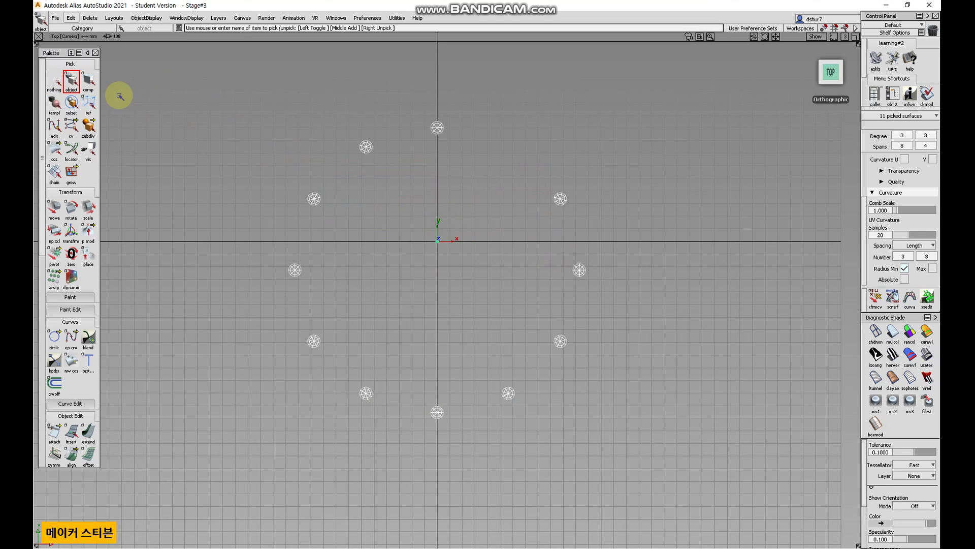
left_click(54, 81)
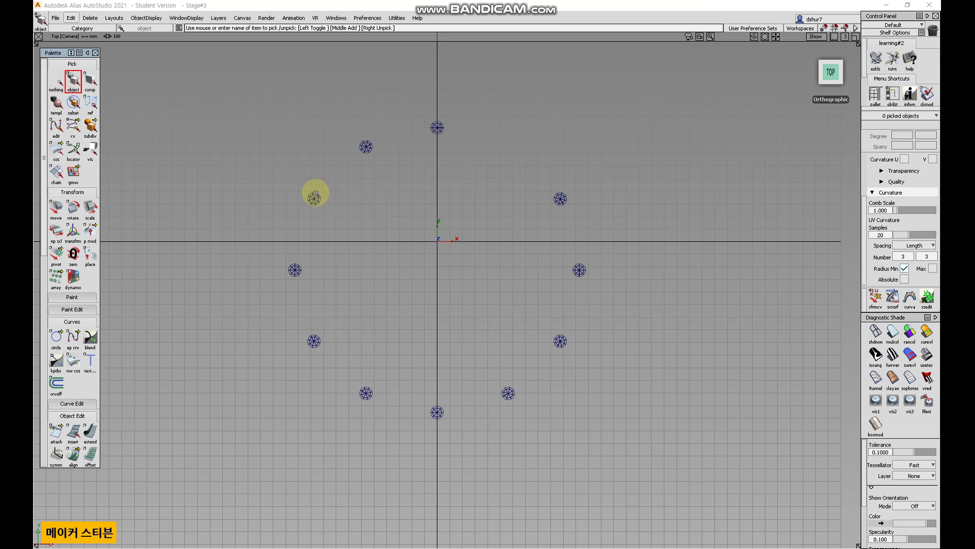
Pick the left-half group and rotate it clockwise around the origin, then deselect.
left_click(316, 198)
left_click(73, 208)
left_click_drag(396, 311, 508, 395)
left_click(507, 395)
left_click_drag(638, 233, 68, 27)
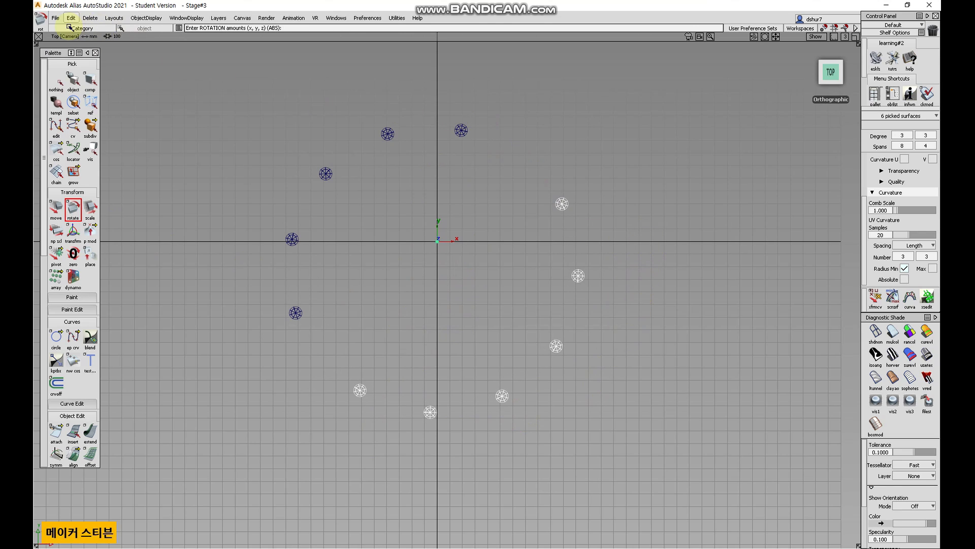
left_click(56, 81)
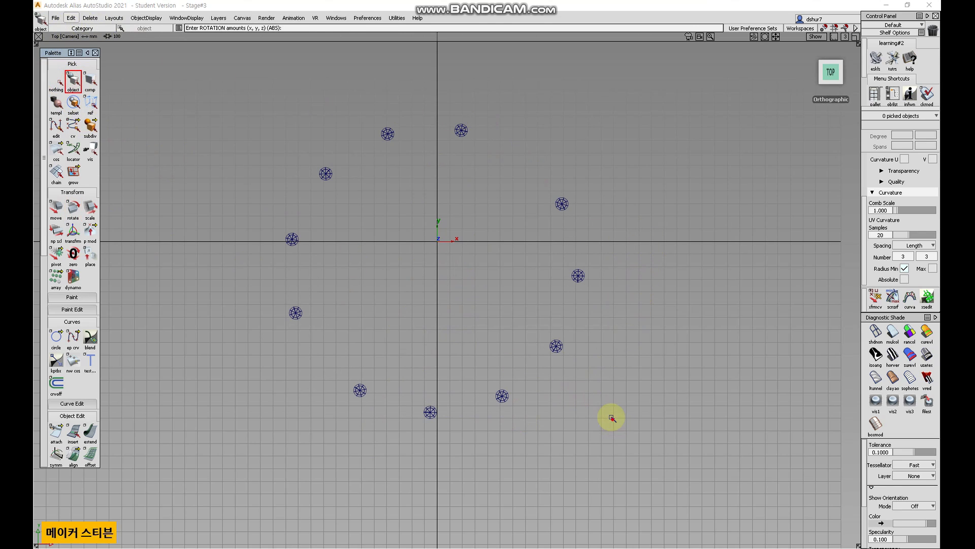
Select all spheres of the ring and ungroup them, then deselect.
left_click_drag(612, 413, 185, 133)
left_click(70, 17)
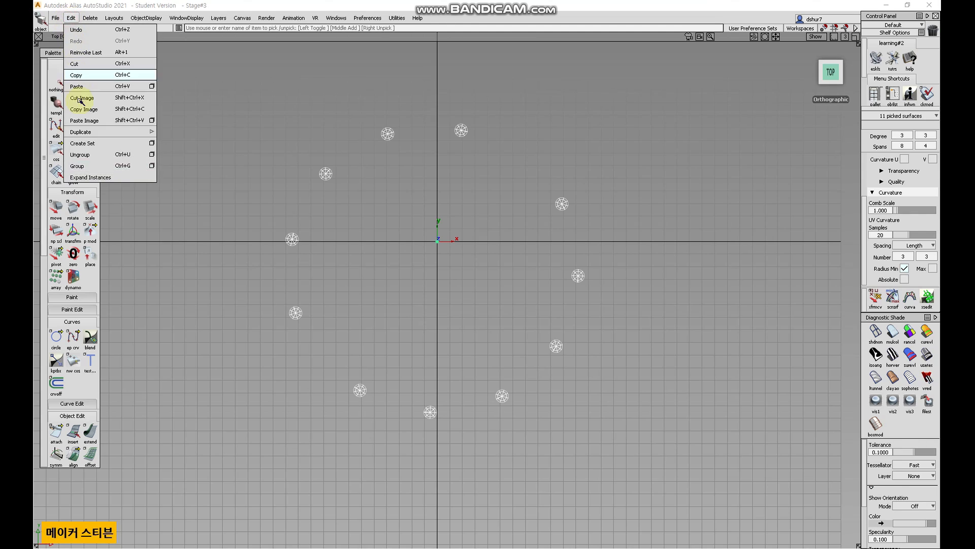
left_click(81, 155)
left_click(60, 84)
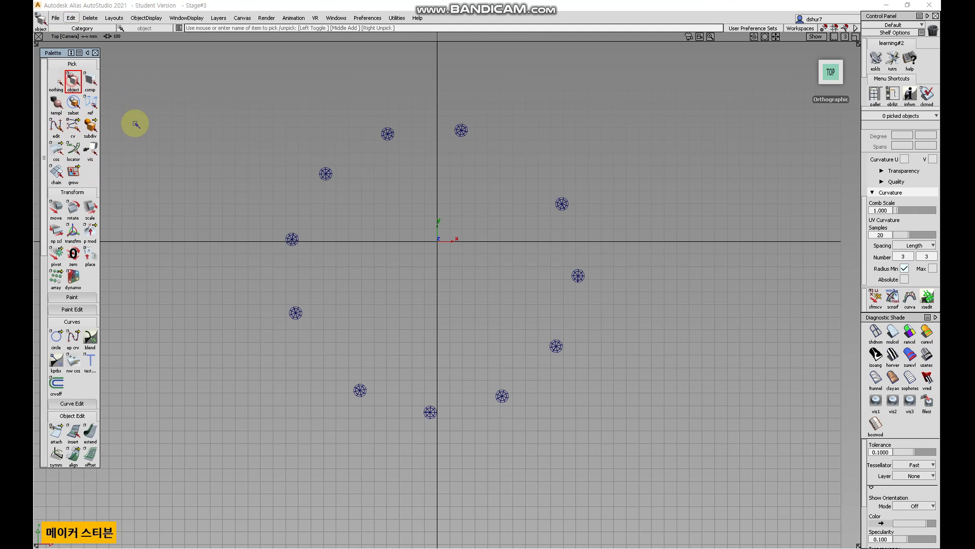
Pick the ring and rotate all spheres together around the origin, then deselect.
left_click(293, 239)
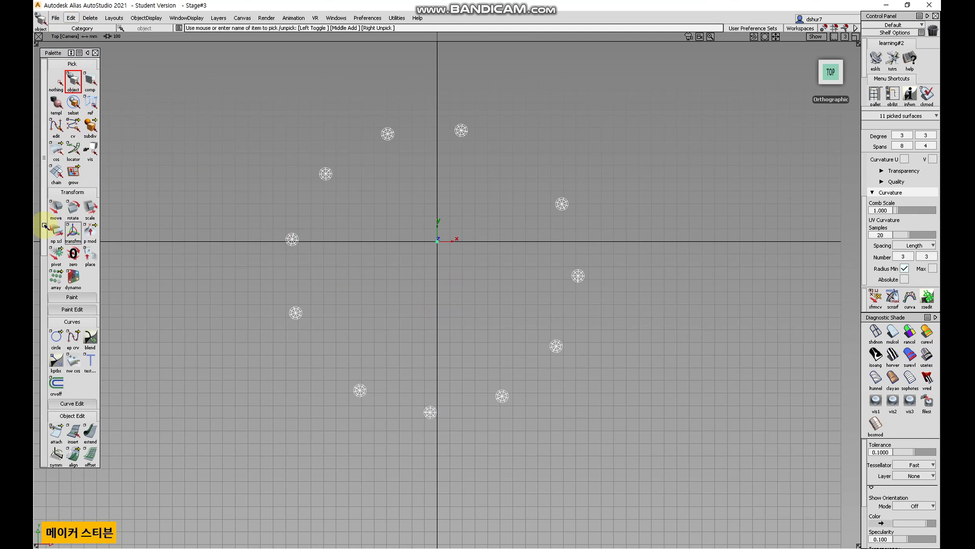
left_click(73, 211)
right_click_drag(462, 320, 380, 252)
left_click(49, 84)
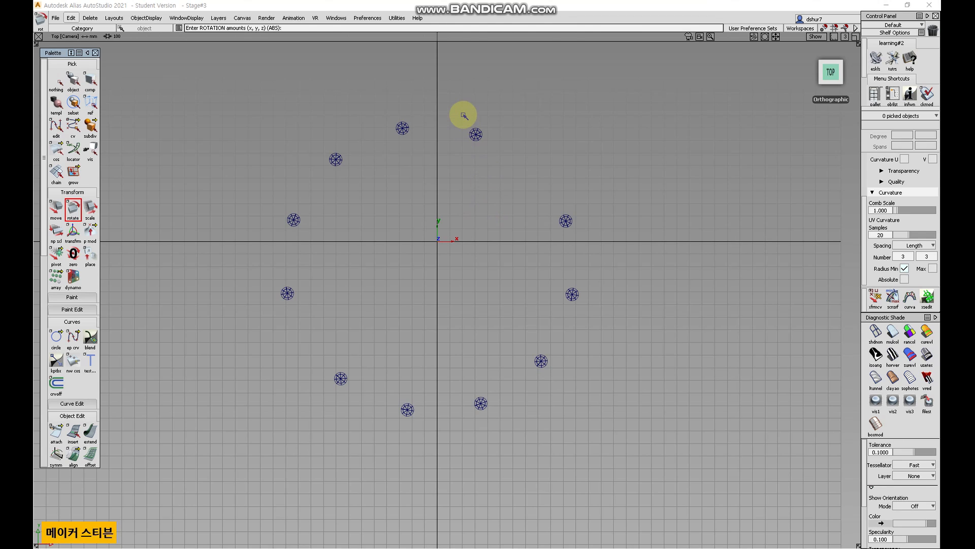
Open the Object Lister, reposition it, and expand the top node of the group hierarchy.
left_click(336, 18)
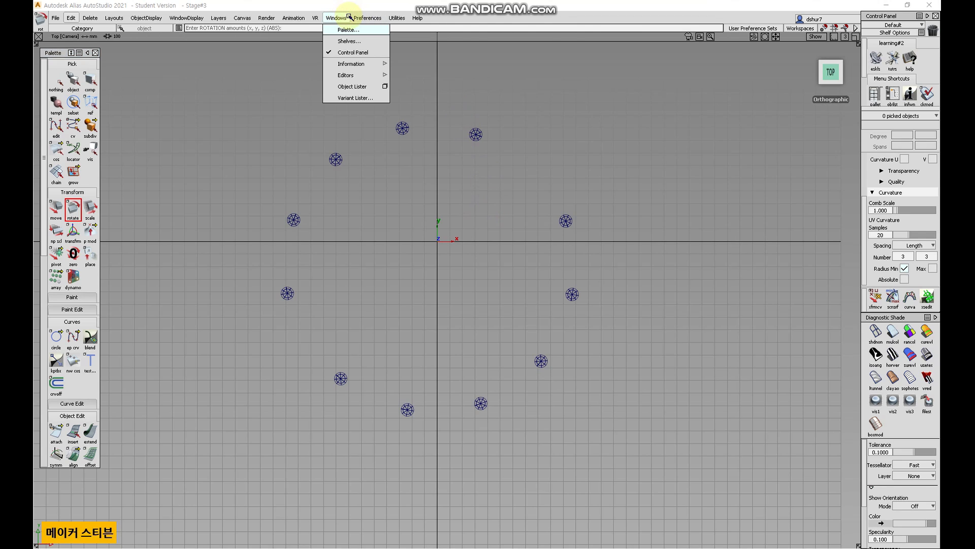
left_click(352, 87)
left_click_drag(421, 166, 137, 50)
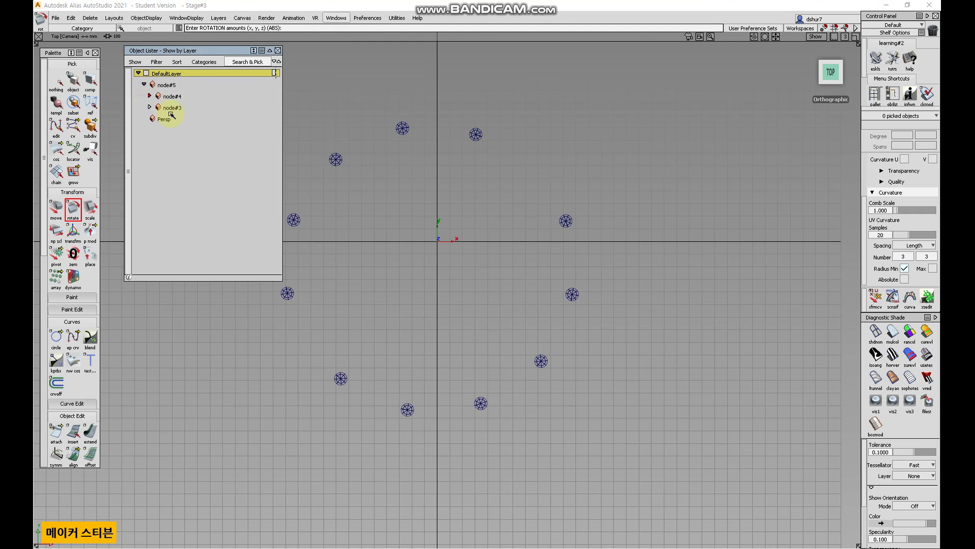
left_click(147, 96)
left_click_drag(233, 57, 208, 102)
Open the SBD window and arrange it and the Object Lister beside the viewport.
left_click(397, 18)
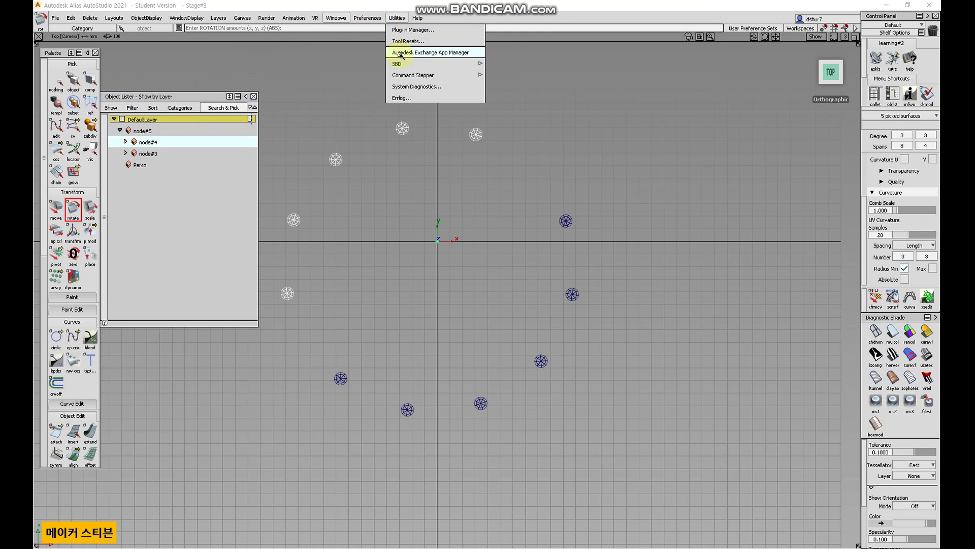
mouse_move(482, 74)
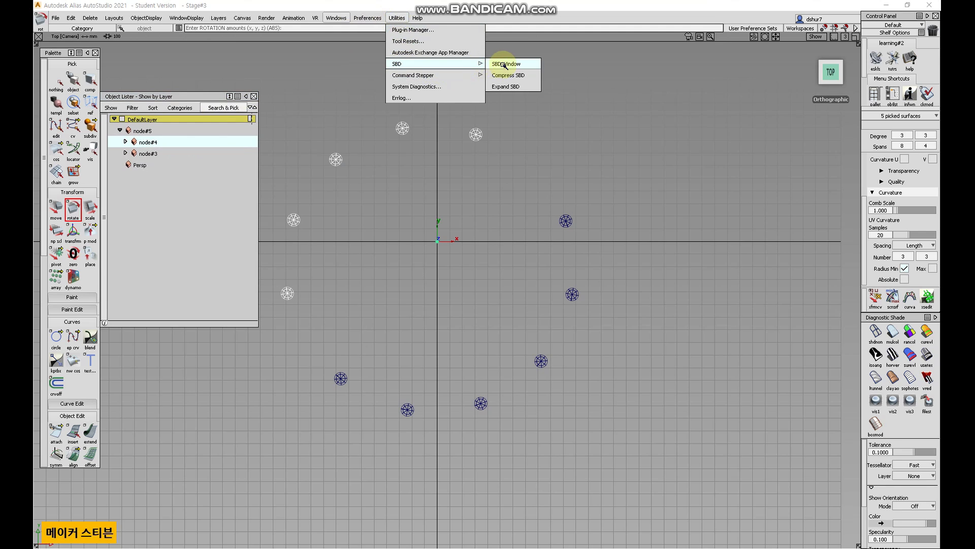
left_click(516, 86)
left_click(594, 427)
left_click_drag(593, 428, 514, 347)
left_click_drag(778, 467, 839, 523)
right_click_drag(695, 456, 696, 436, "alt+shift")
middle_click_drag(696, 436, 688, 457, "alt+shift")
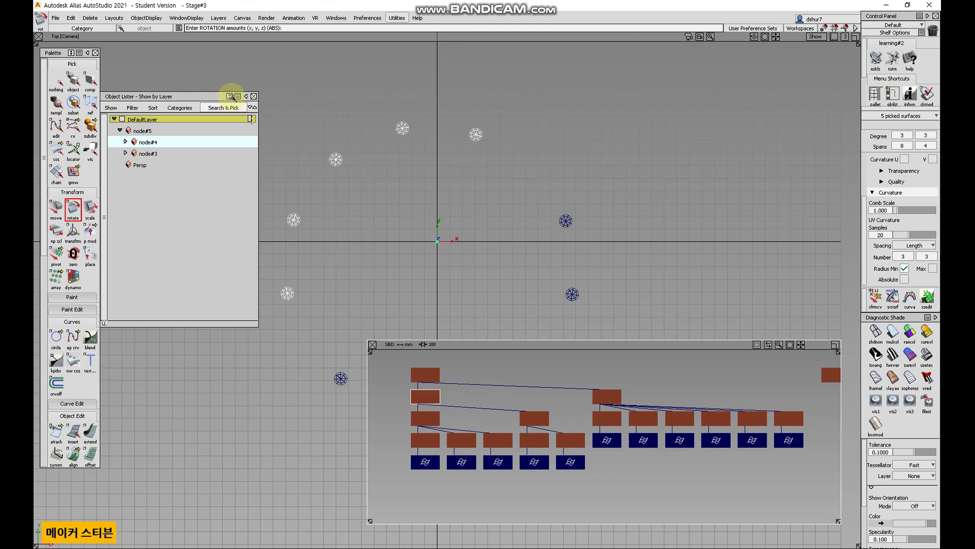
left_click_drag(200, 96, 186, 89)
right_click_drag(431, 175, 430, 220, "alt+shift")
middle_click_drag(430, 219, 405, 143, "alt+shift")
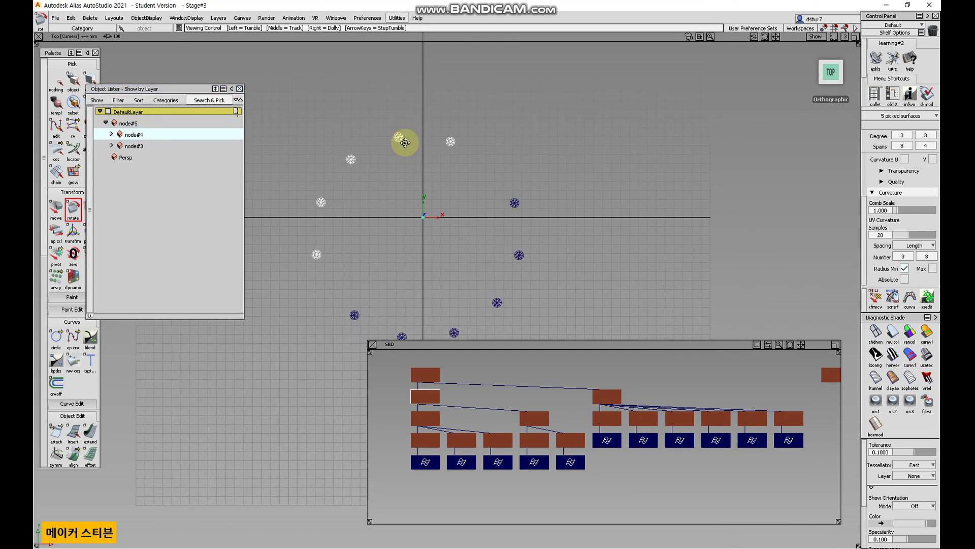
left_click_drag(189, 90, 208, 84)
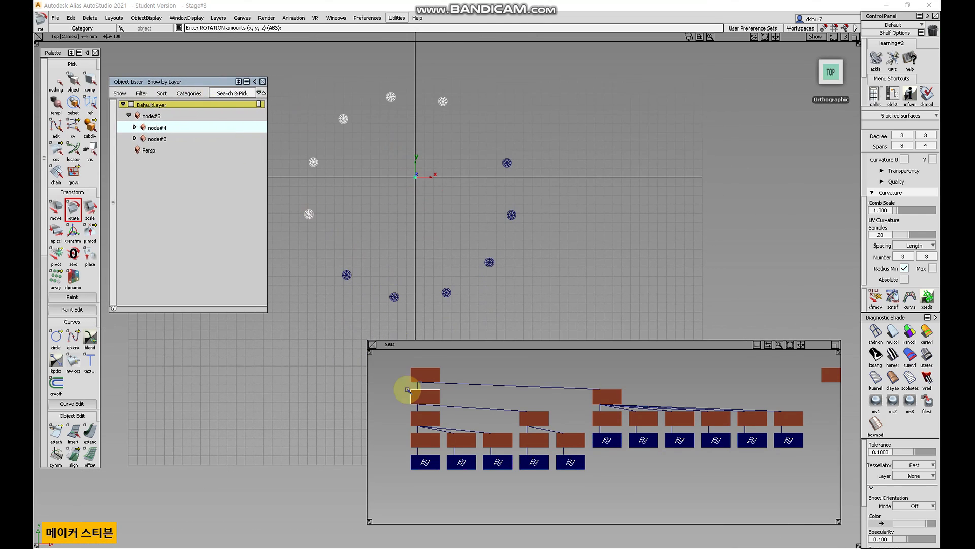
Expand node#3, node#4 and their subgroups in the Object Lister, picking nodes to see which spheres they hold, then deselect.
left_click(425, 374)
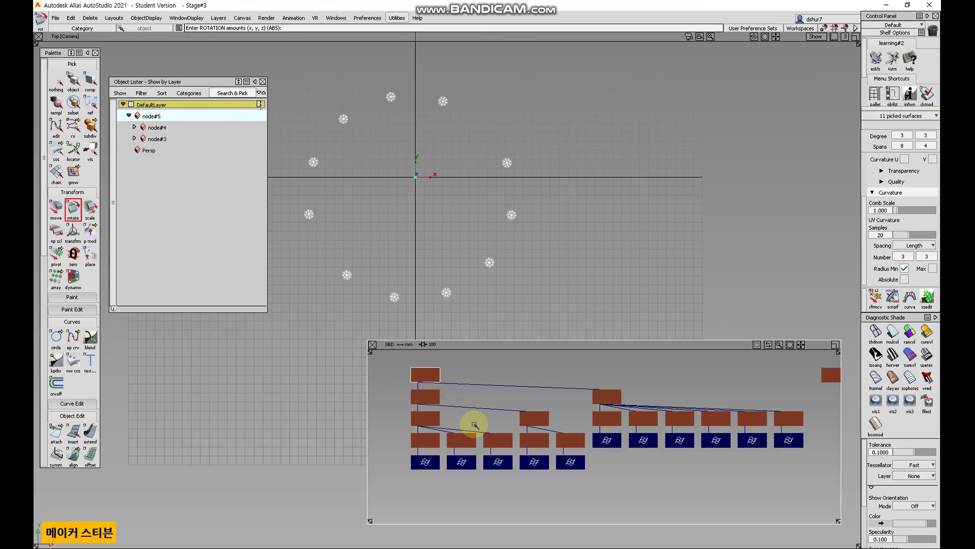
left_click(134, 138)
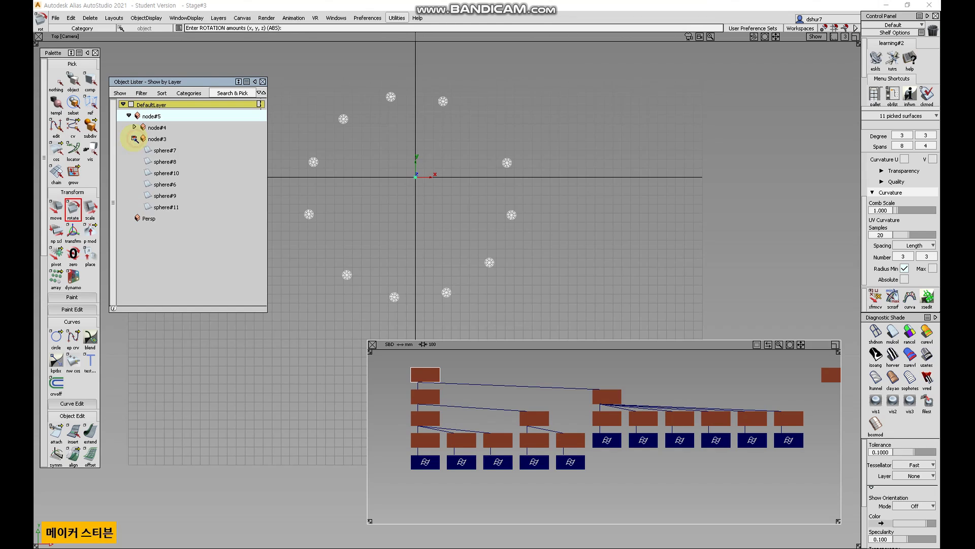
left_click(134, 128)
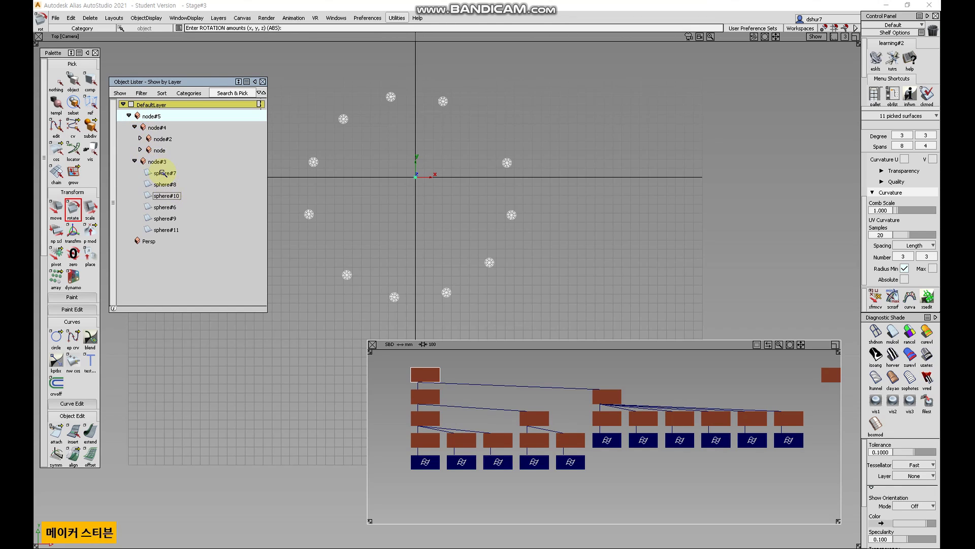
left_click(139, 150)
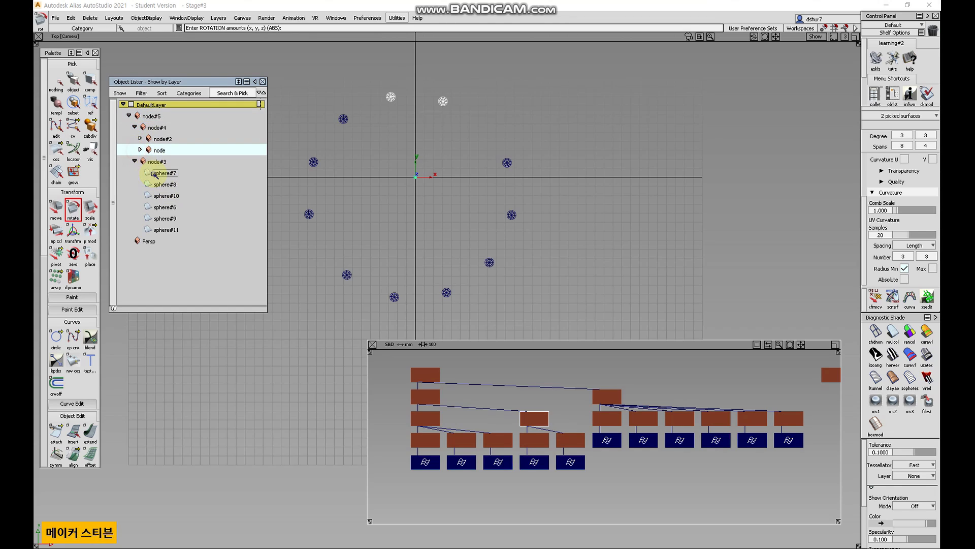
left_click(140, 139)
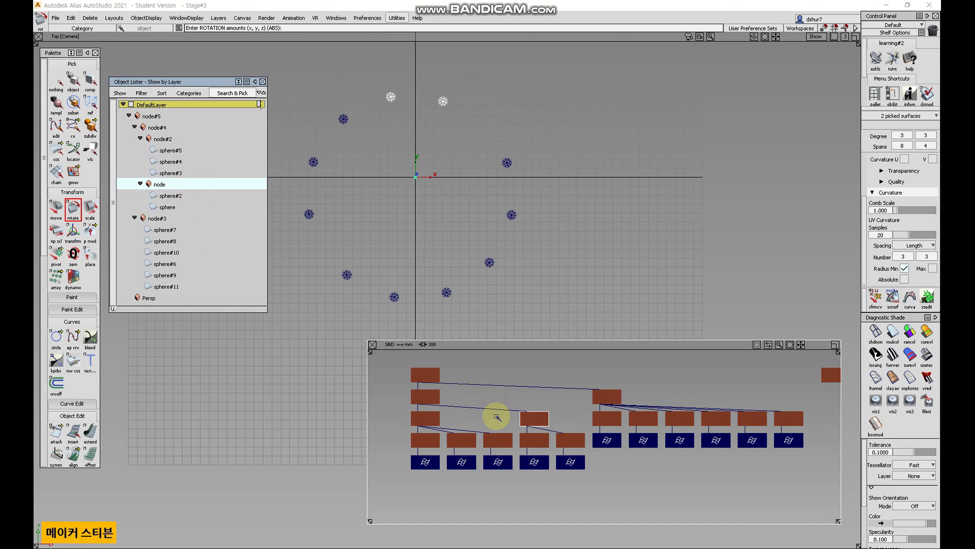
left_click(67, 82)
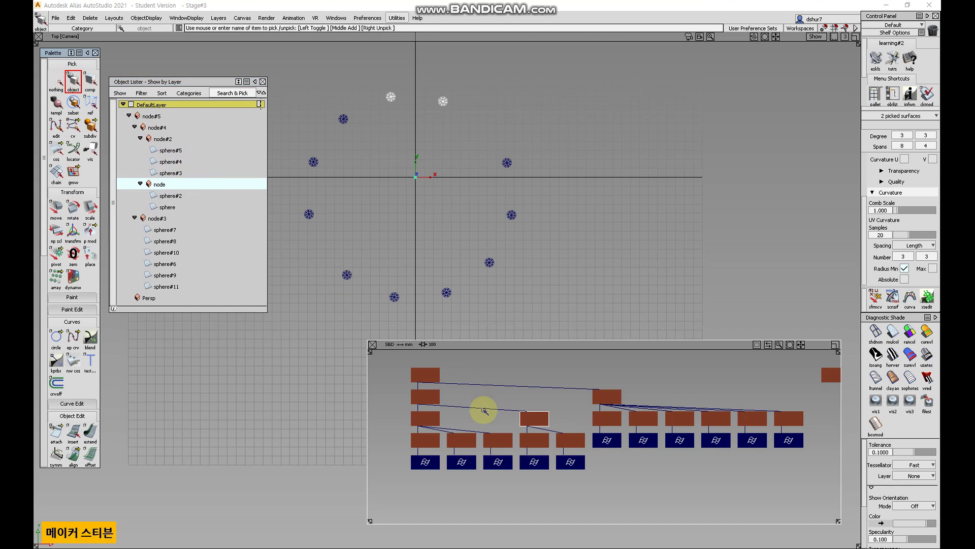
left_click(55, 80)
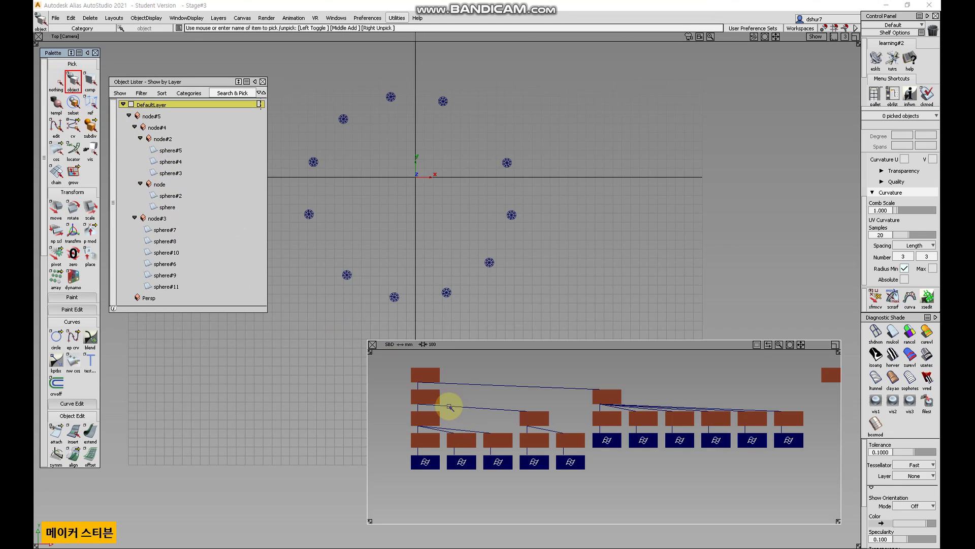
Zoom and pan the SBD graph to examine the node and sphere names of the hierarchy.
left_click(418, 374)
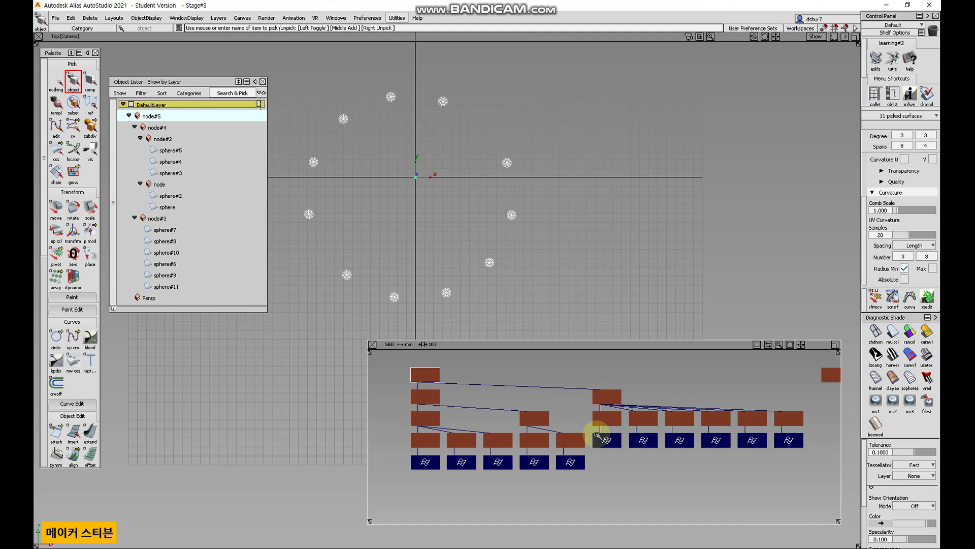
scroll(562, 447, "up", 2)
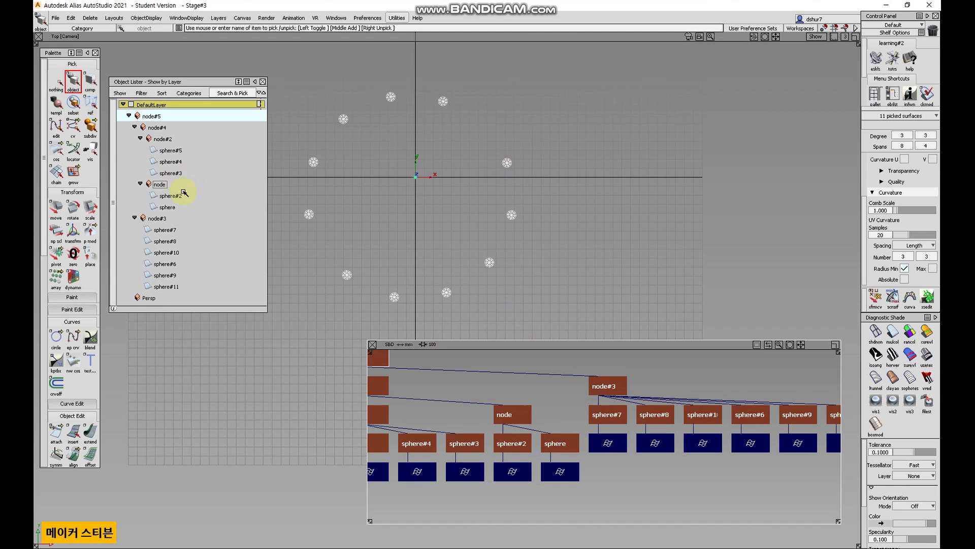
left_click_drag(572, 469, 598, 463)
middle_click_drag(521, 447, 627, 424, "alt+shift")
mouse_move(591, 448)
right_mouse_down("alt+shift")
mouse_move(653, 398)
mouse_move(605, 447)
right_mouse_up("alt+shift")
middle_click_drag(641, 437, 590, 432, "alt+shift")
right_click_drag(618, 439, 580, 464, "alt+shift")
middle_click_drag(518, 435, 590, 452, "alt+shift")
right_click_drag(594, 454, 630, 417, "alt+shift")
middle_click_drag(614, 426, 635, 423, "alt+shift")
Pick sphere and group nodes in the SBD graph to highlight their spheres, then clear the selection.
left_click(637, 403)
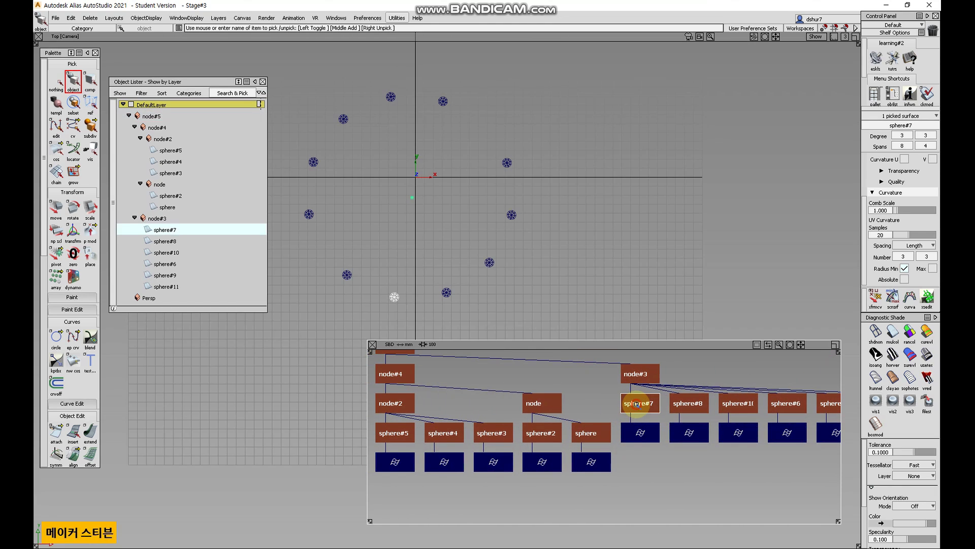
left_click(636, 404)
left_click(642, 400)
left_click(584, 438)
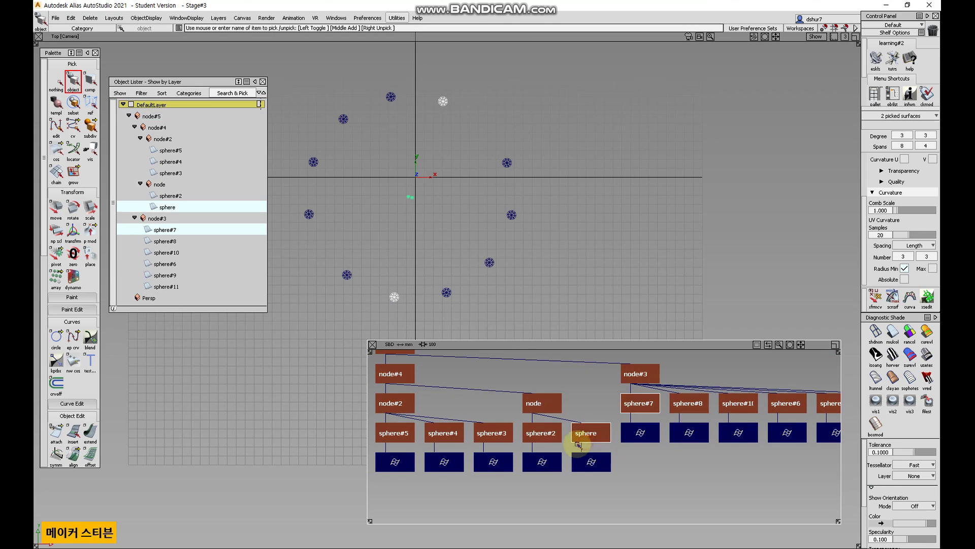
left_click(538, 431)
left_click(491, 432)
left_click(442, 432)
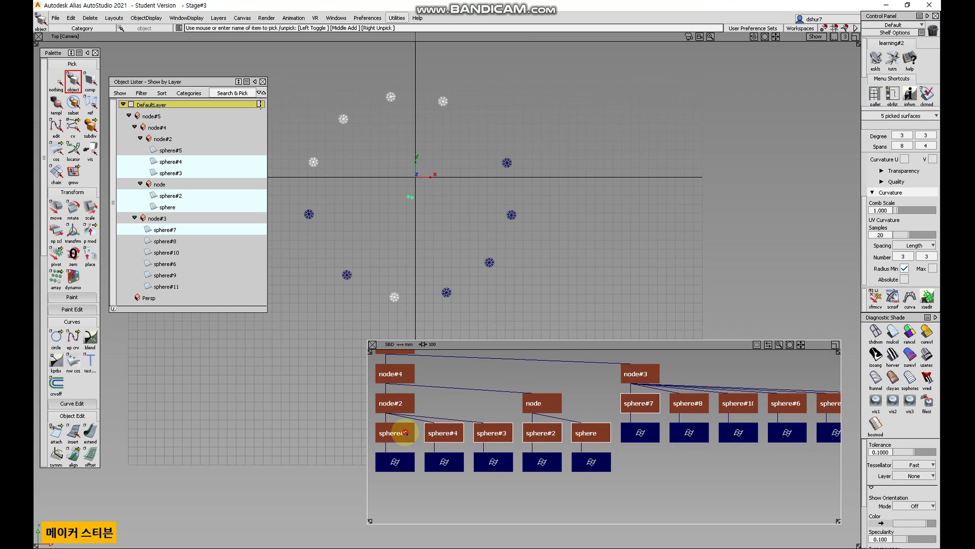
left_click(405, 433)
left_click(395, 403)
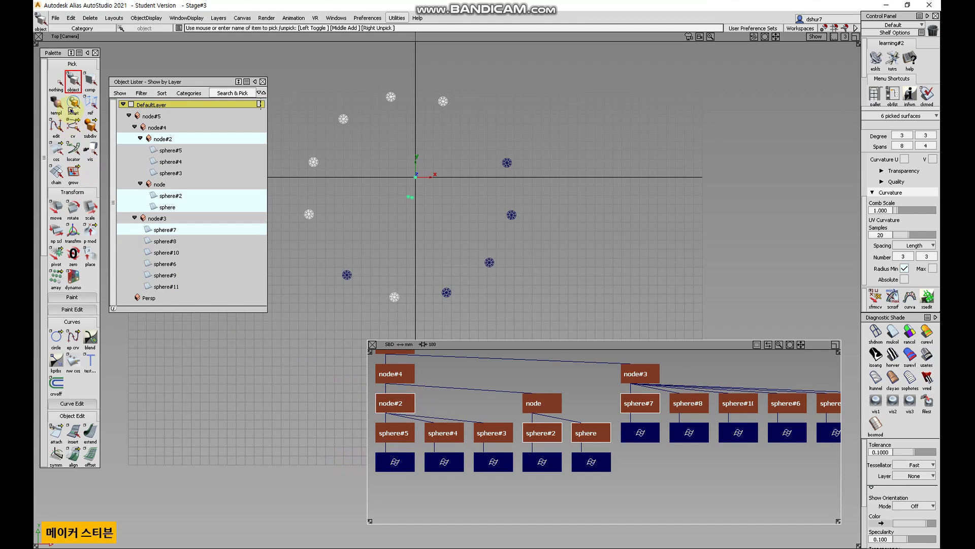
left_click(57, 81)
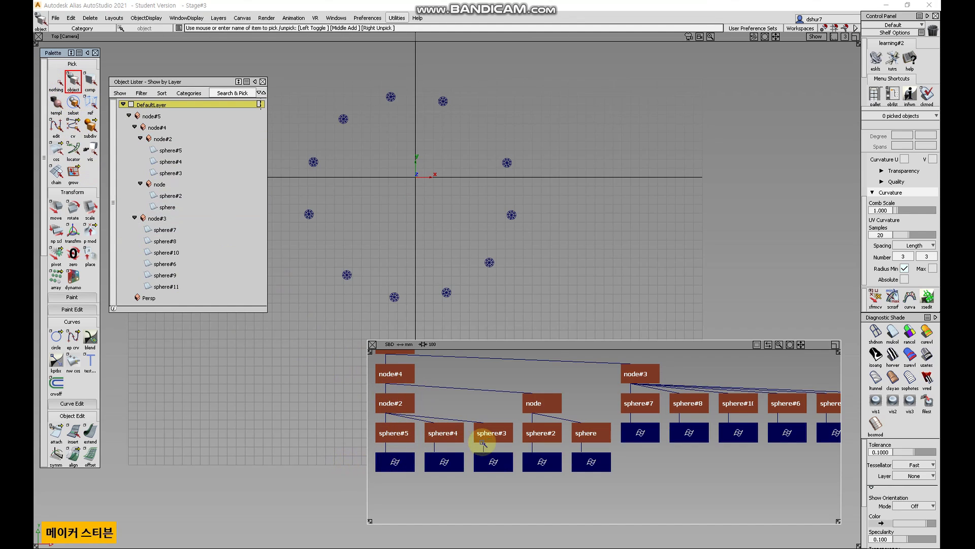
Pick node#2, node, node#4 and node#5 in the SBD graph to highlight the spheres each group holds.
left_click(399, 405)
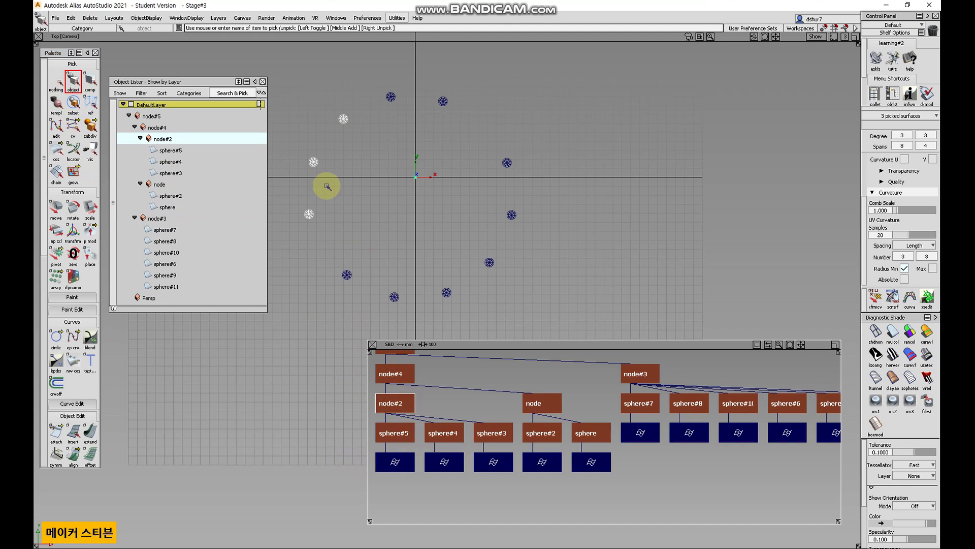
left_click(393, 404)
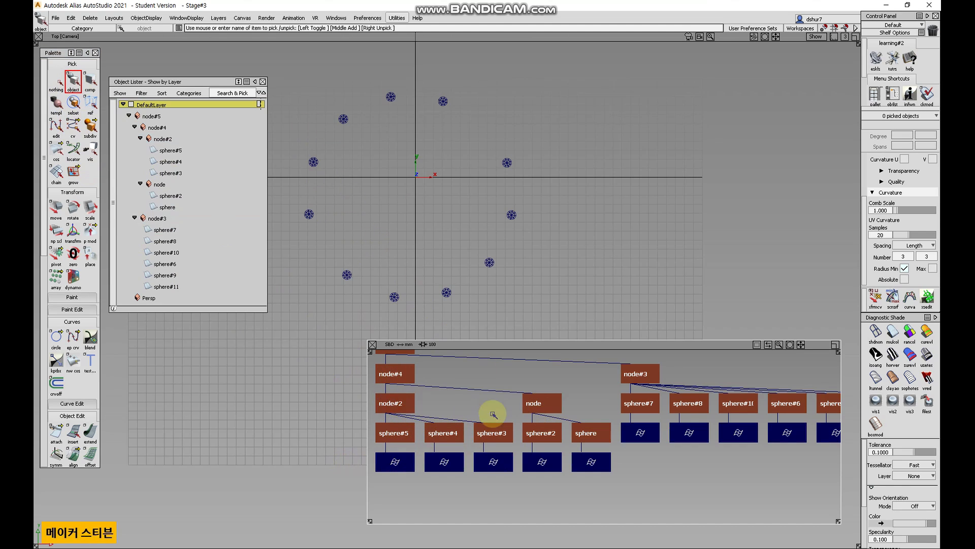
left_click(543, 403)
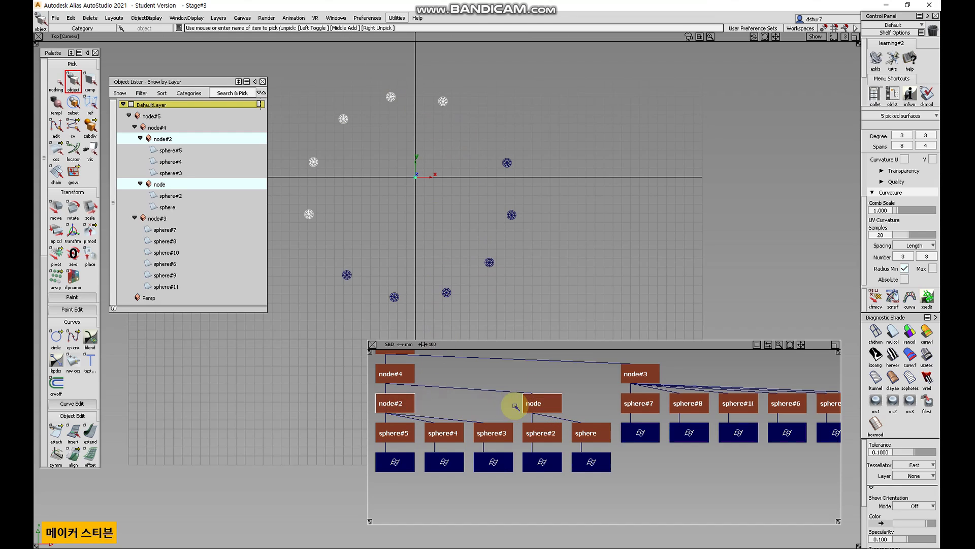
left_click(394, 374)
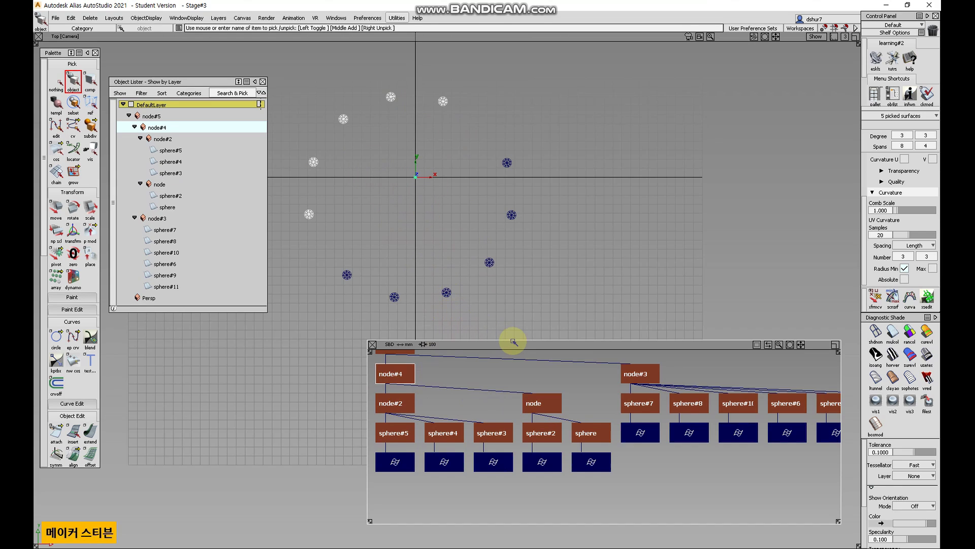
scroll(453, 399, "down", 2)
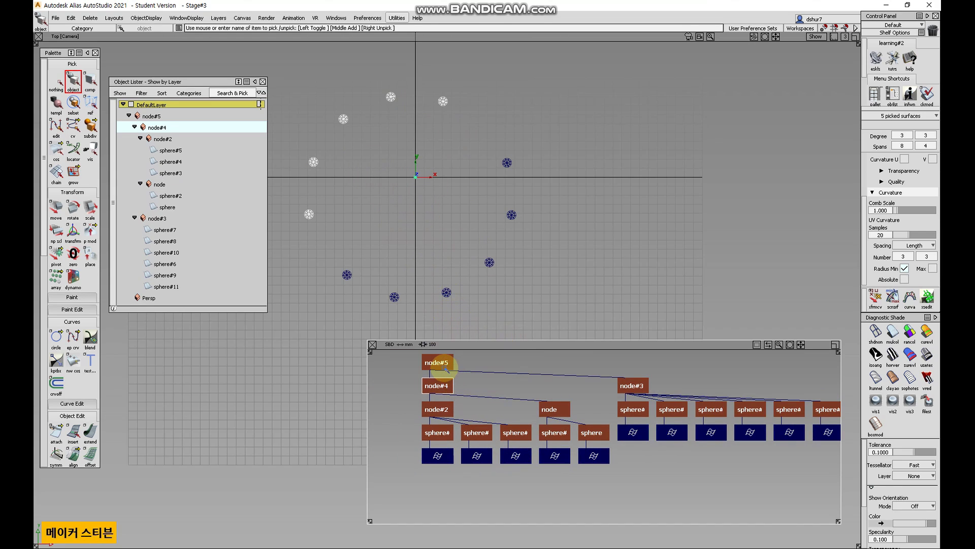
left_click(437, 362)
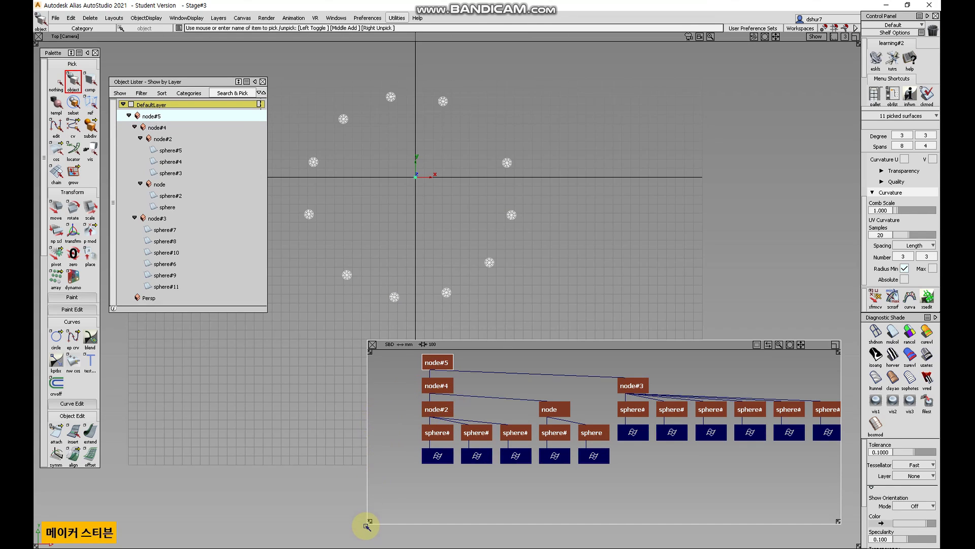
Widen the SBD window and ungroup the selected top group node#5.
left_click_drag(369, 523, 251, 517)
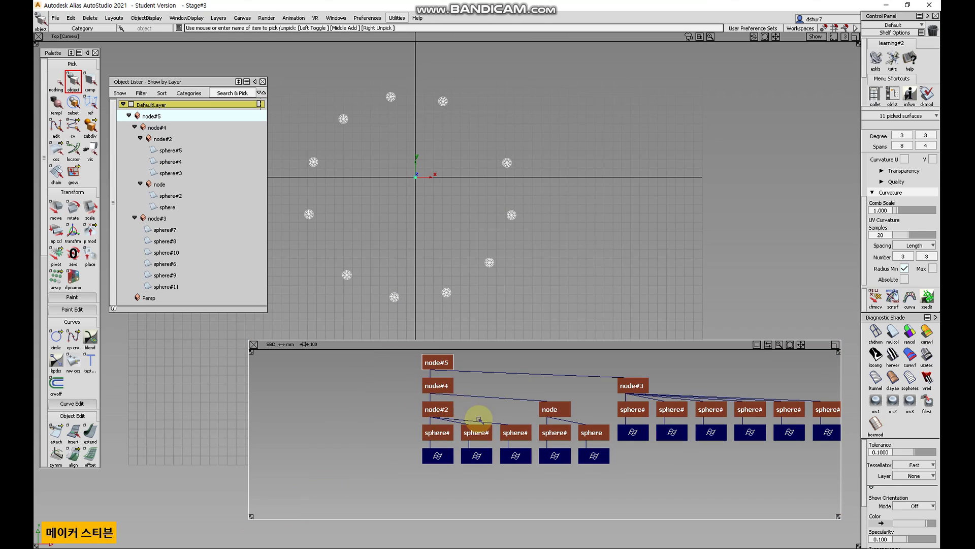
middle_click_drag(625, 431, 519, 449, "alt+shift")
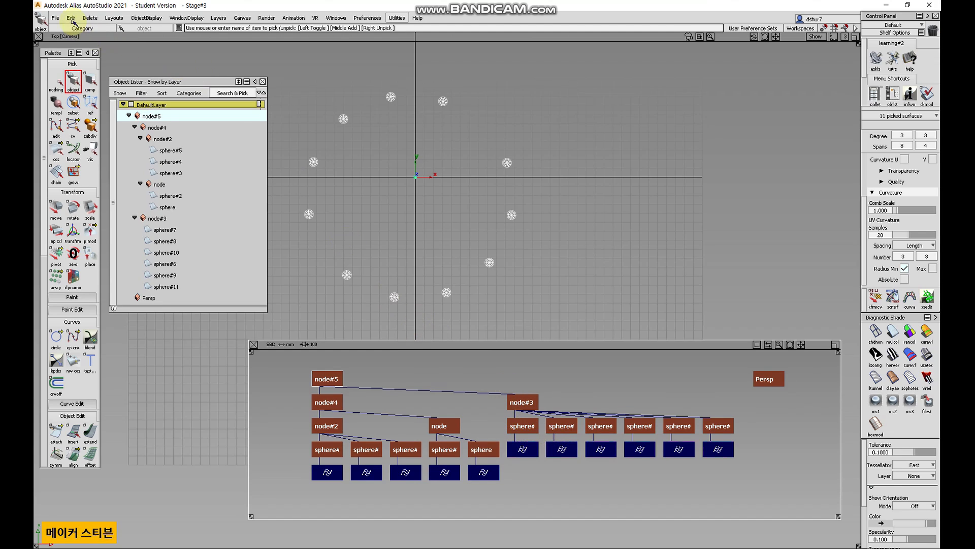
left_click(71, 18)
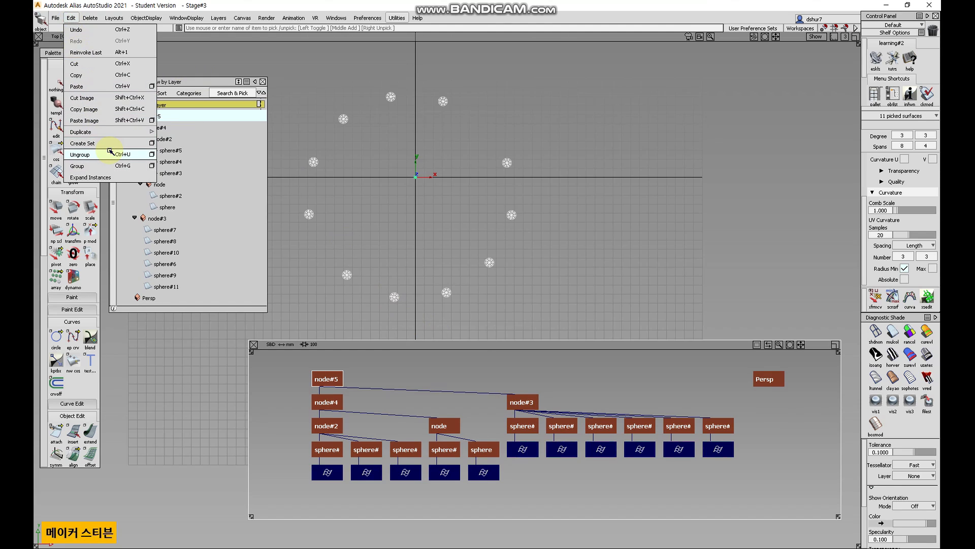
left_click(109, 151)
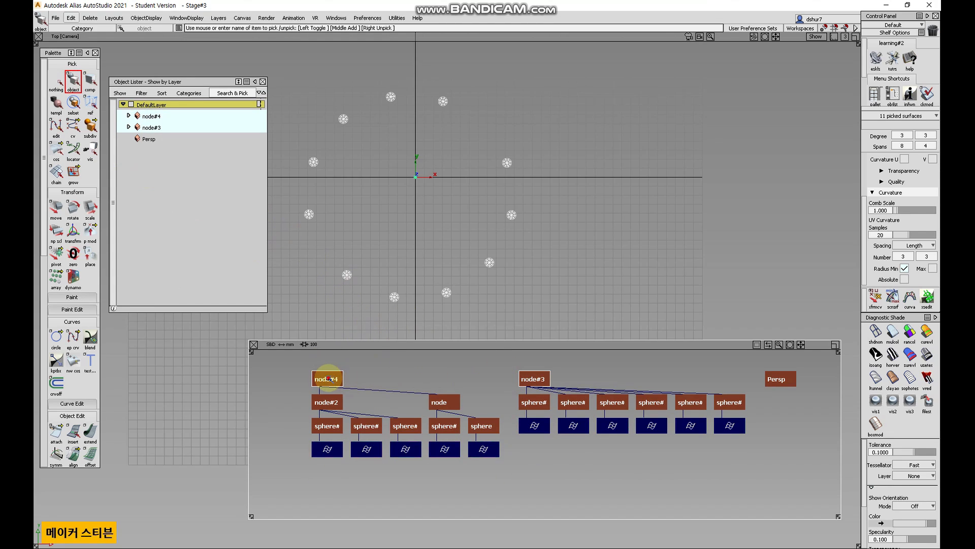
Select node#4 in the SBD graph and ungroup it.
left_click(328, 379)
left_click(531, 383)
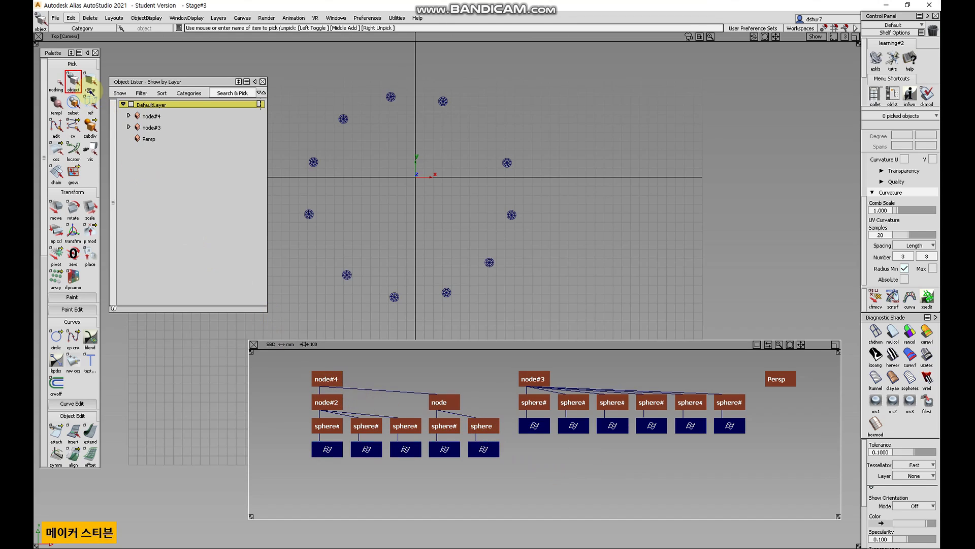
left_click(326, 379)
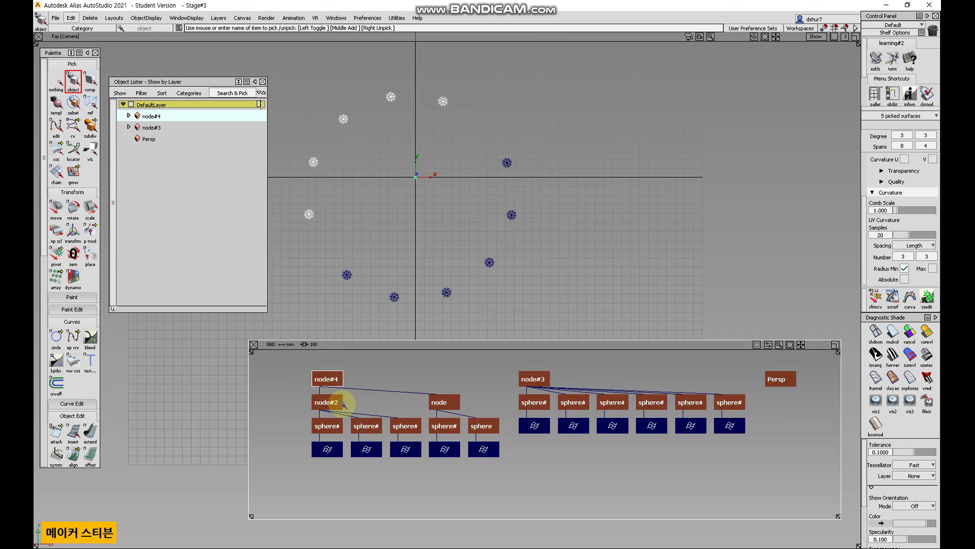
left_click(59, 18)
mouse_move(70, 18)
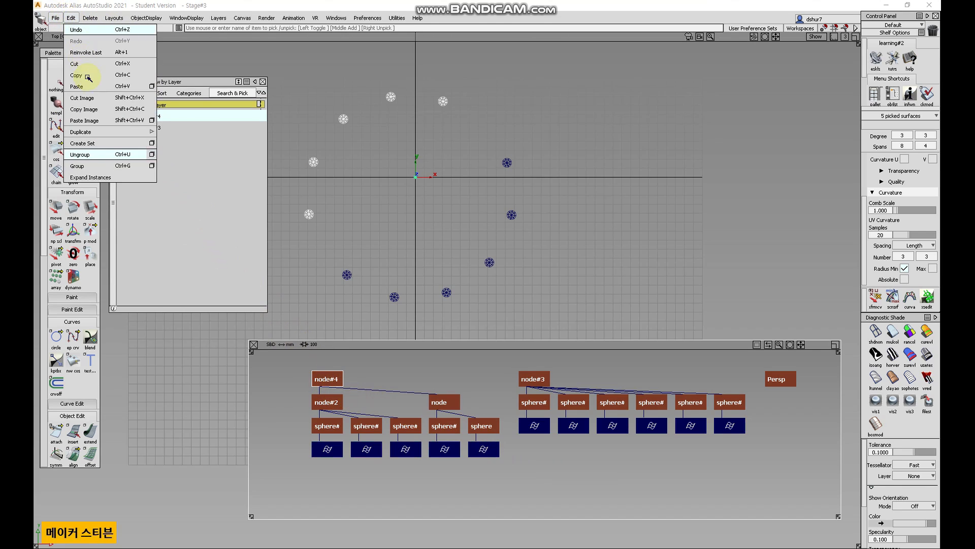
left_click(111, 159)
Ungroup the remaining groups node#2, node and node#3 so every sphere stands alone.
left_click(543, 379)
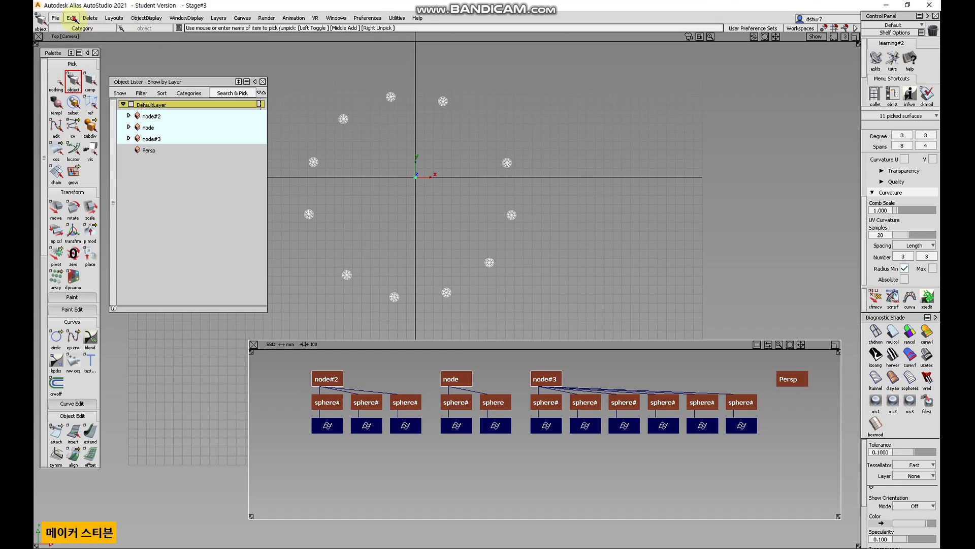
left_click(73, 19)
left_click(96, 150)
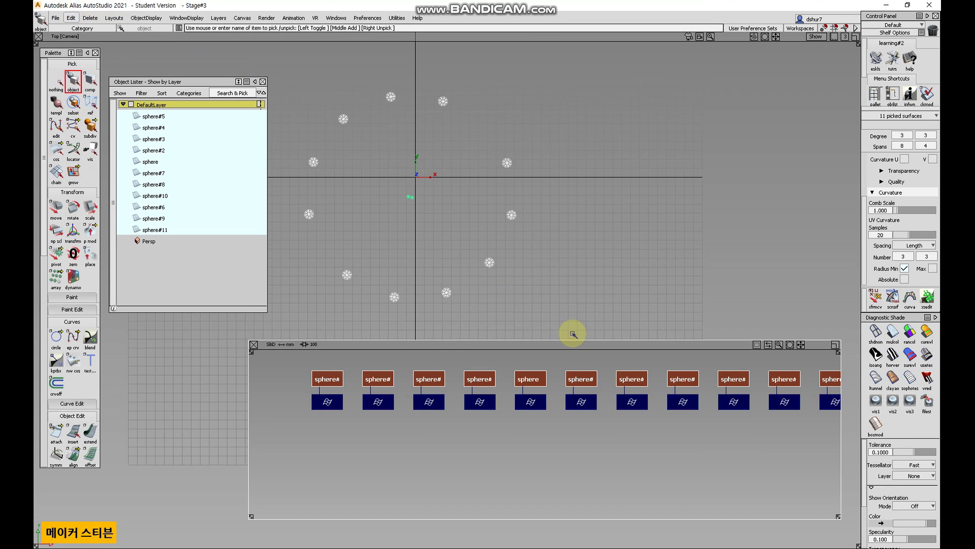
Close the Object Lister and clear the selection.
mouse_move(679, 448)
right_mouse_down("alt+shift")
mouse_move(679, 462)
mouse_move(637, 489)
mouse_move(674, 449)
right_mouse_up("alt+shift")
middle_click_drag(666, 453, 615, 484, "alt+shift")
left_click(263, 82)
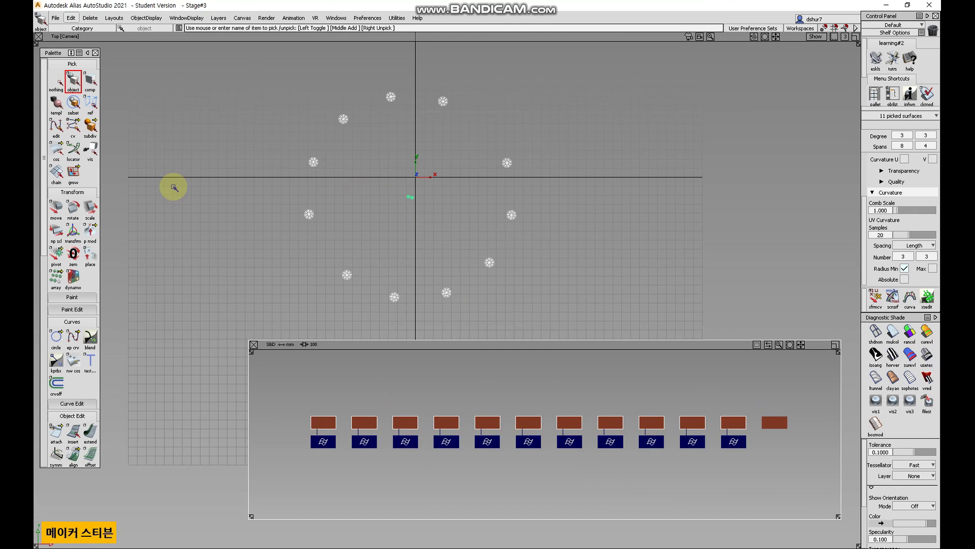
left_click(56, 80)
Place a cube primitive just right of the origin in the top view.
scroll(69, 251, "down", 1)
scroll(70, 252, "down", 10)
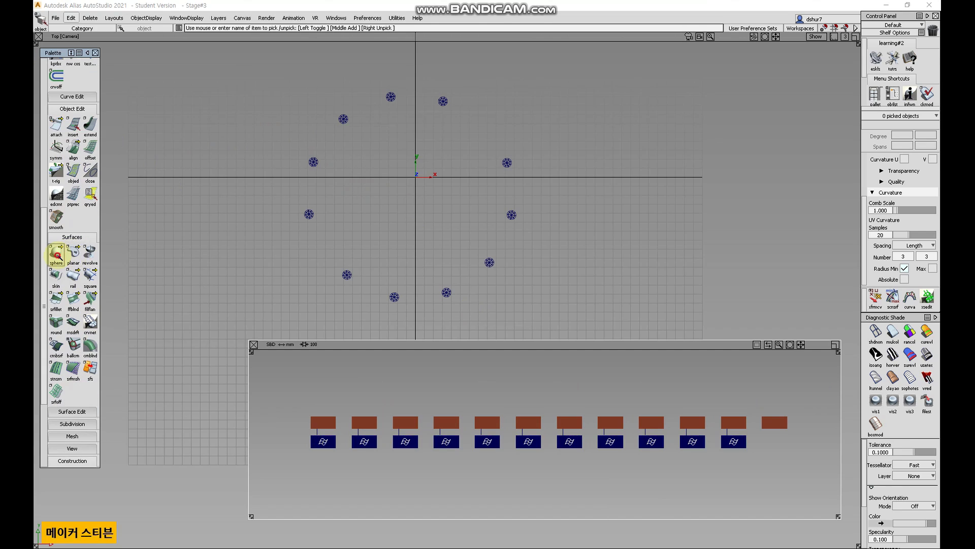
left_click(58, 257)
left_click_drag(64, 257, 144, 260)
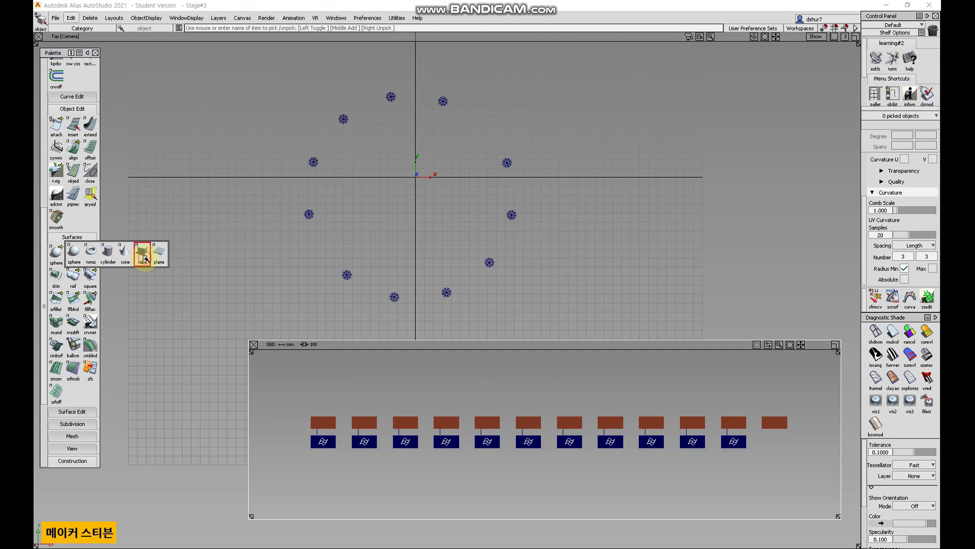
left_click(145, 258)
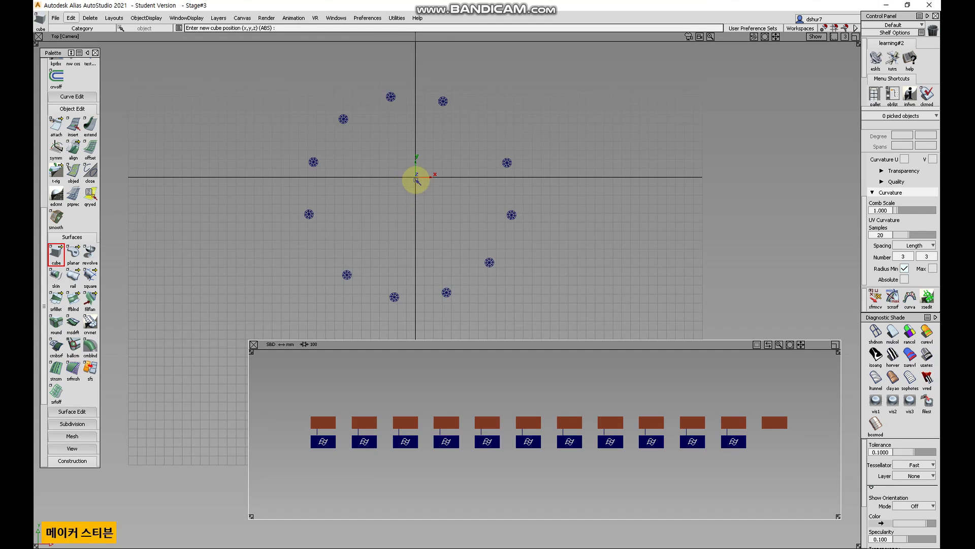
right_click_drag(405, 204, 456, 166, "alt+shift")
middle_click_drag(447, 156, 497, 259, "alt+shift")
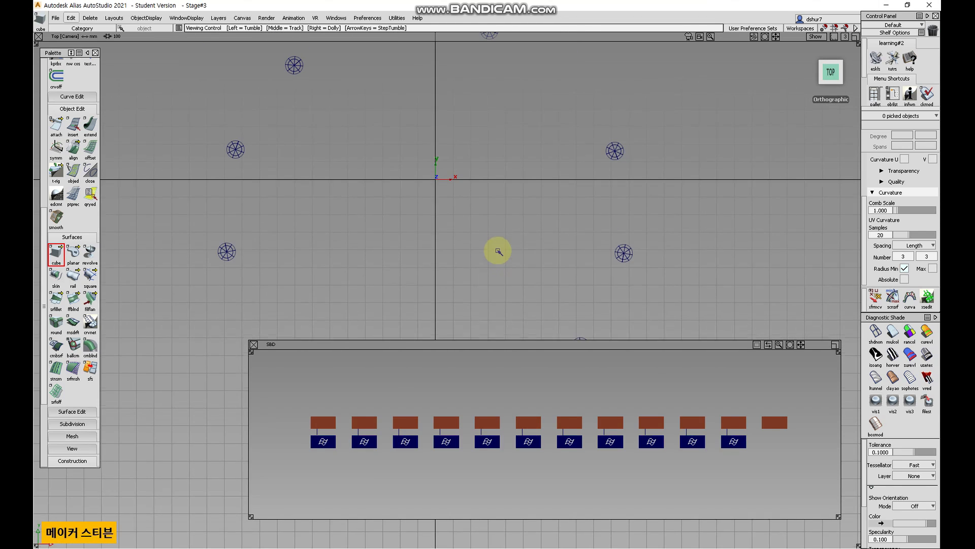
left_click(495, 181)
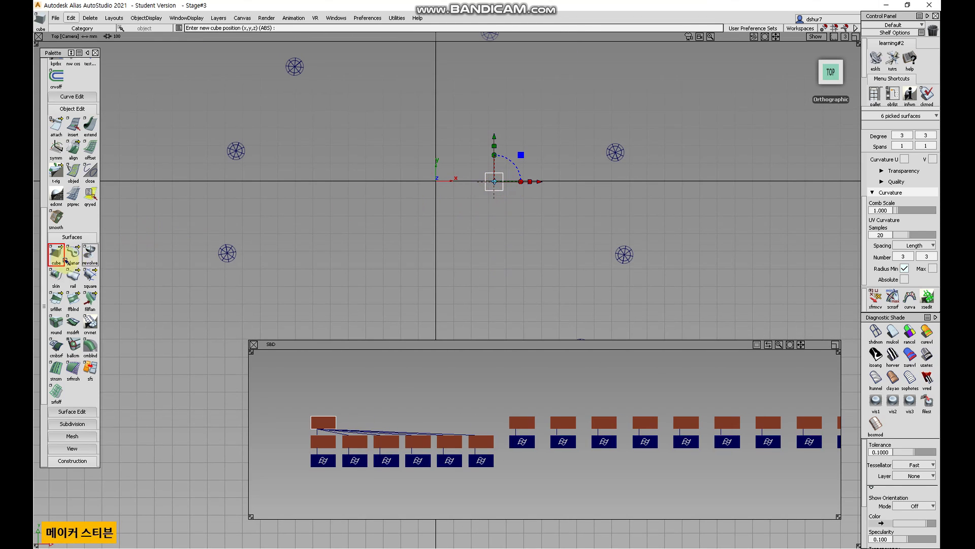
Place a cylinder at the origin and a cone to its left, then return to object picking.
left_click_drag(57, 254, 110, 259)
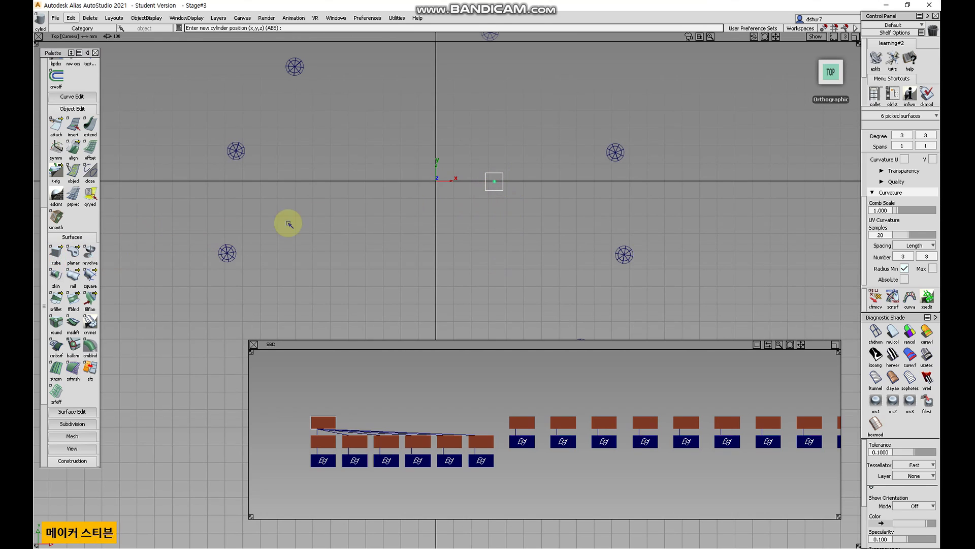
left_click(418, 181)
left_click_drag(56, 254, 122, 258)
left_click(364, 180)
left_click_drag(376, 191, 540, 213, "alt+shift")
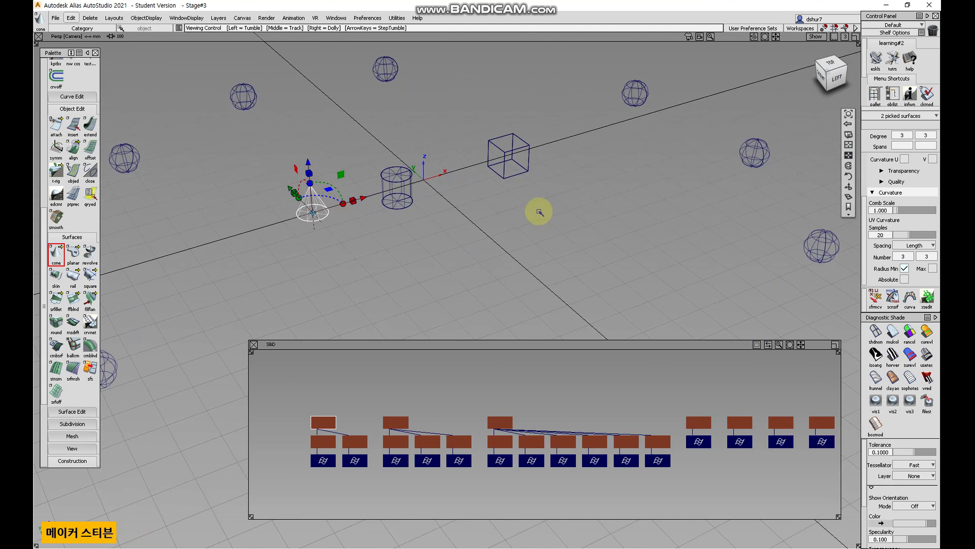
scroll(42, 68, "up", 5)
left_click(73, 81)
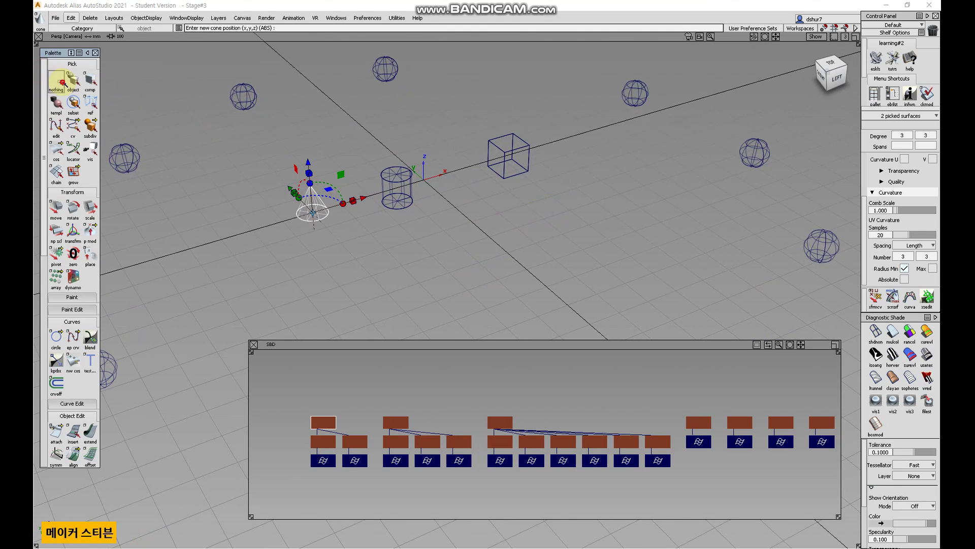
Pick and unpick the cone and cylinder in the perspective view to see their nodes highlight in the SBD graph.
left_click(317, 206)
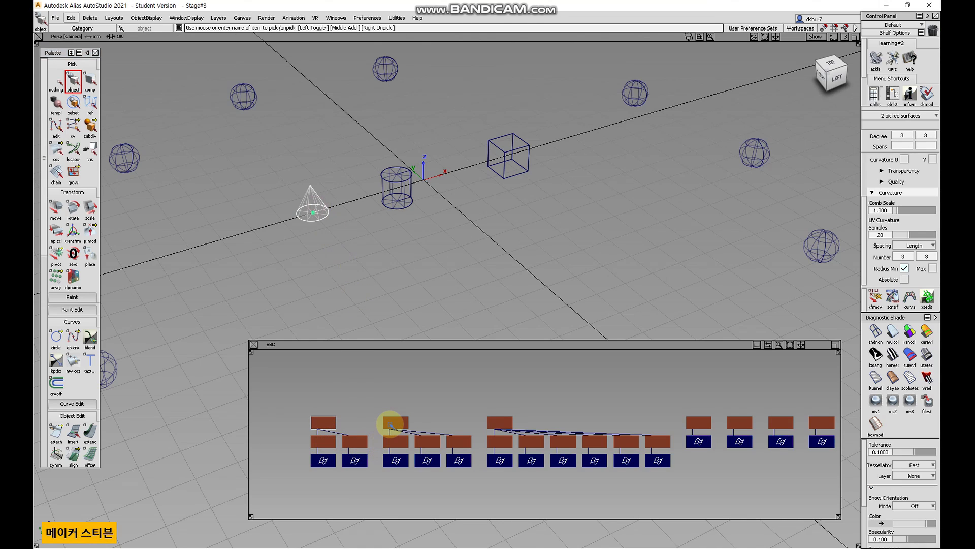
left_click(403, 203)
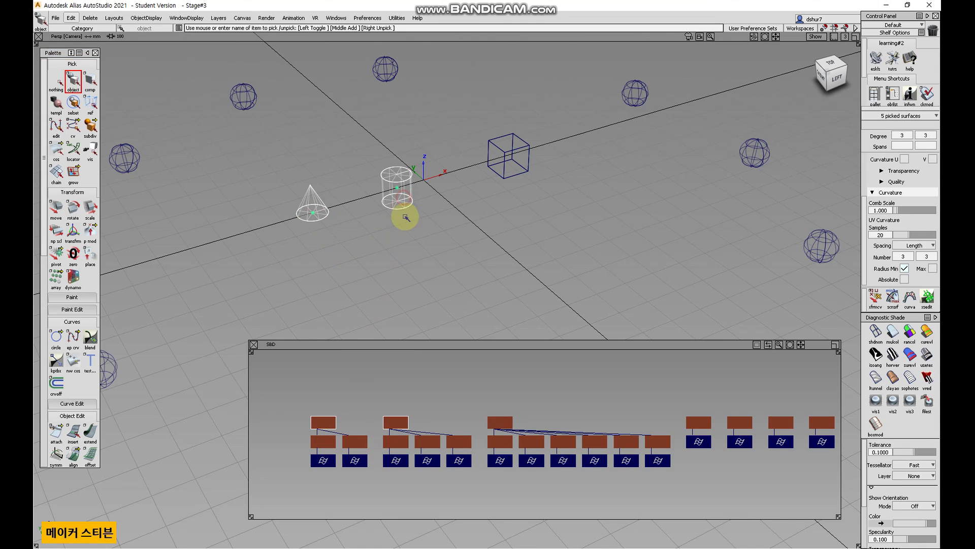
left_click(313, 208)
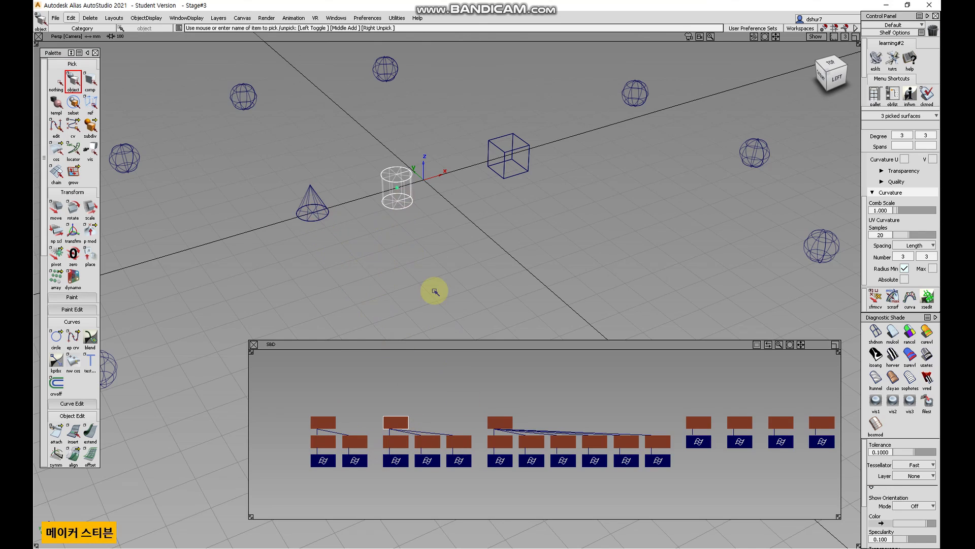
left_click(398, 202)
Select the cube and ungroup it into its separate face surfaces.
left_click(524, 168)
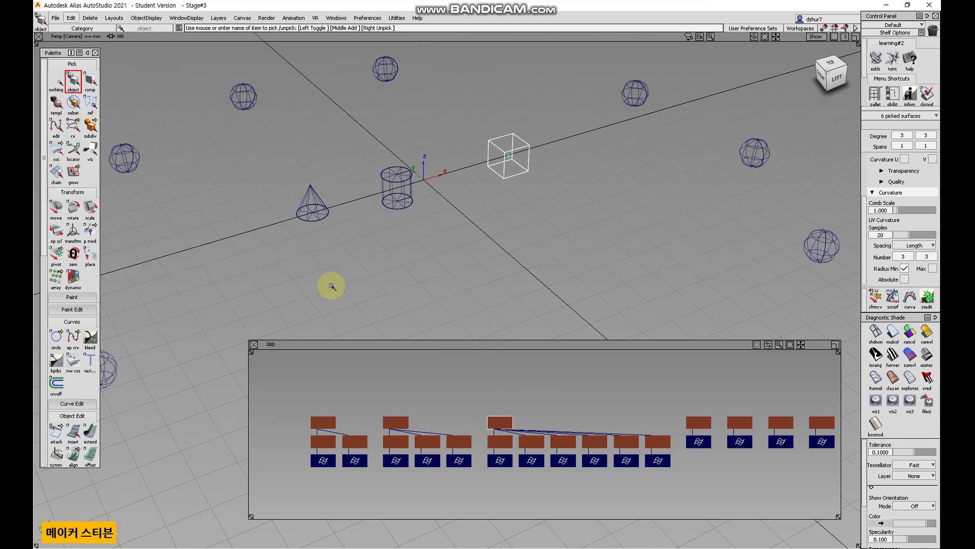
left_click(71, 18)
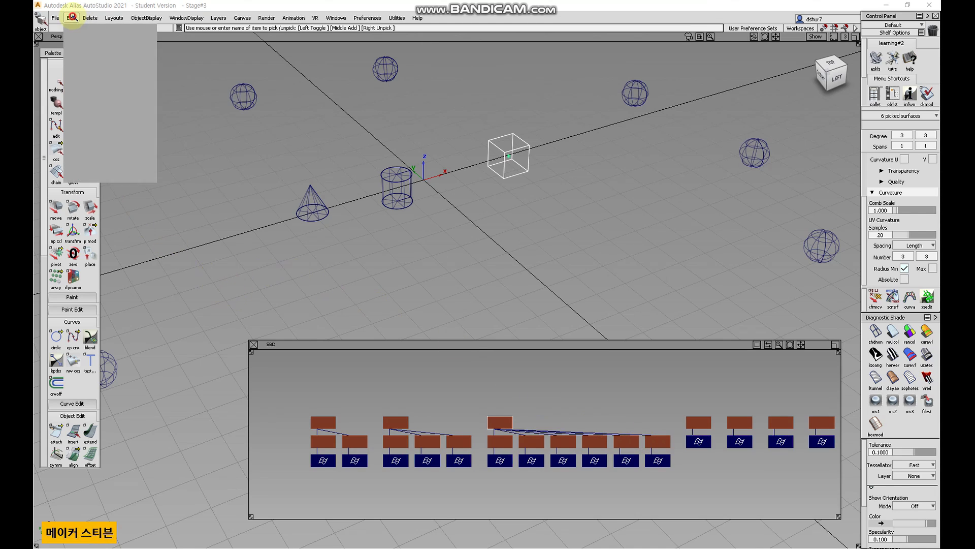
left_click(108, 154)
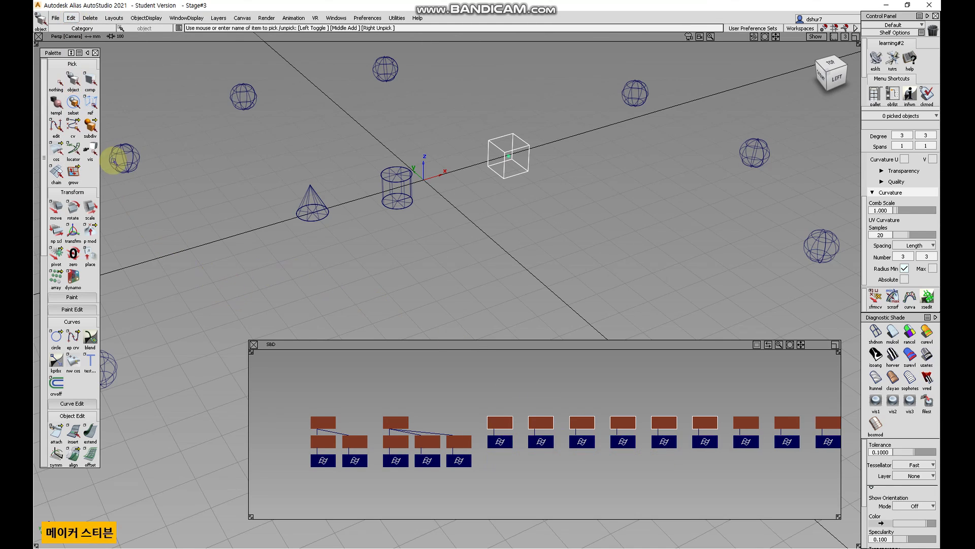
Pick and unpick each cube face node in the SBD graph to identify the individual faces.
left_click(57, 80)
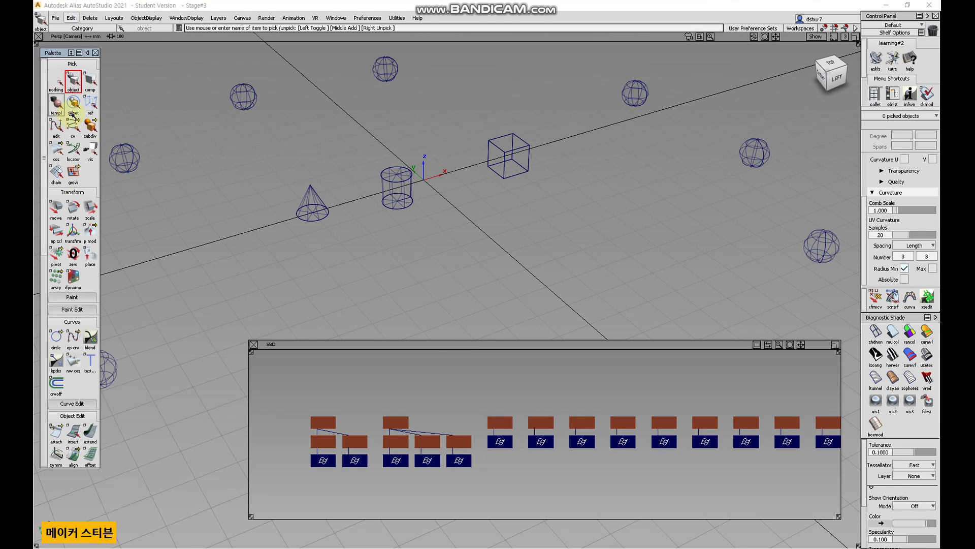
left_click(500, 422)
left_click(545, 423)
left_click(585, 424)
left_click(627, 425)
left_click(663, 424)
left_click(500, 423)
left_click(542, 424)
left_click(586, 423)
left_click(630, 424)
left_click(664, 424)
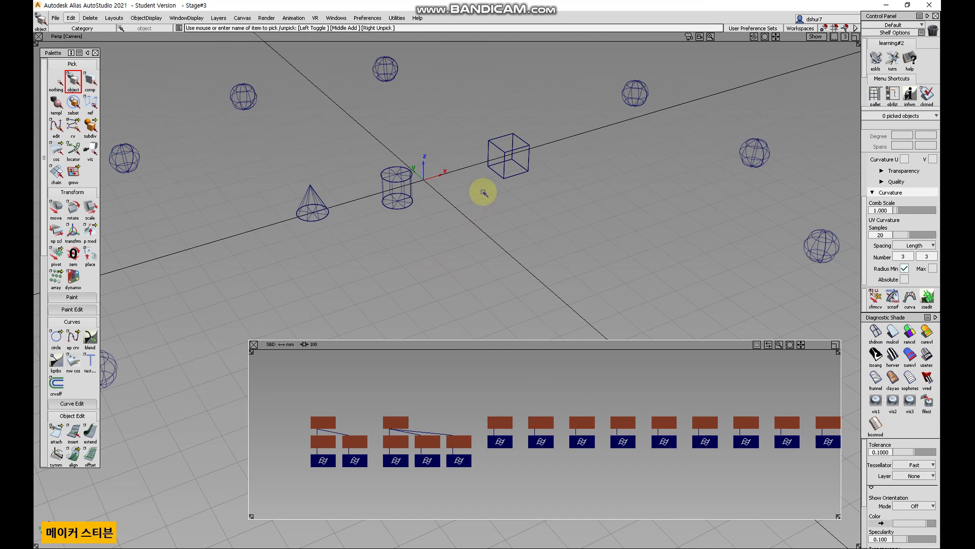
Pick a single cube face in the viewport, then deselect and switch to component picking.
left_click(516, 166)
left_click(528, 177)
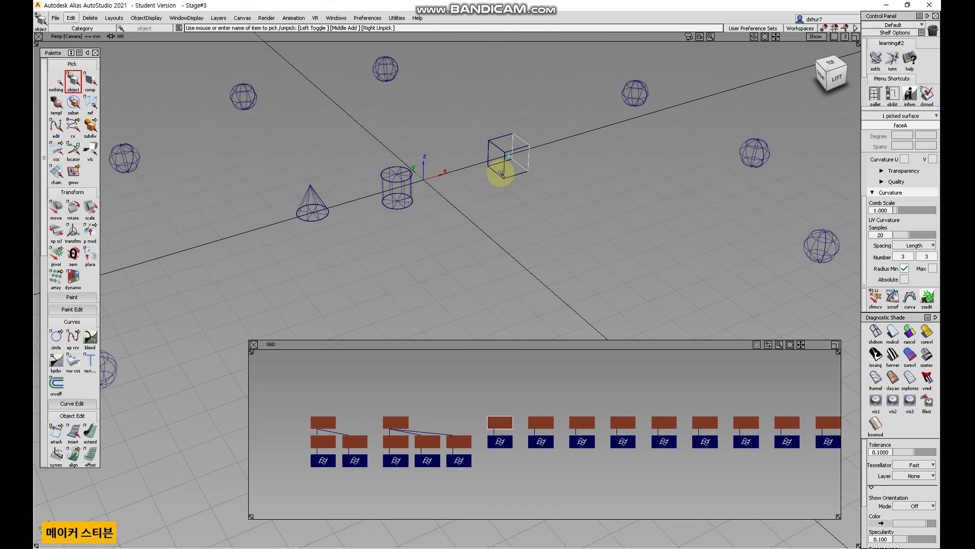
left_click(59, 80)
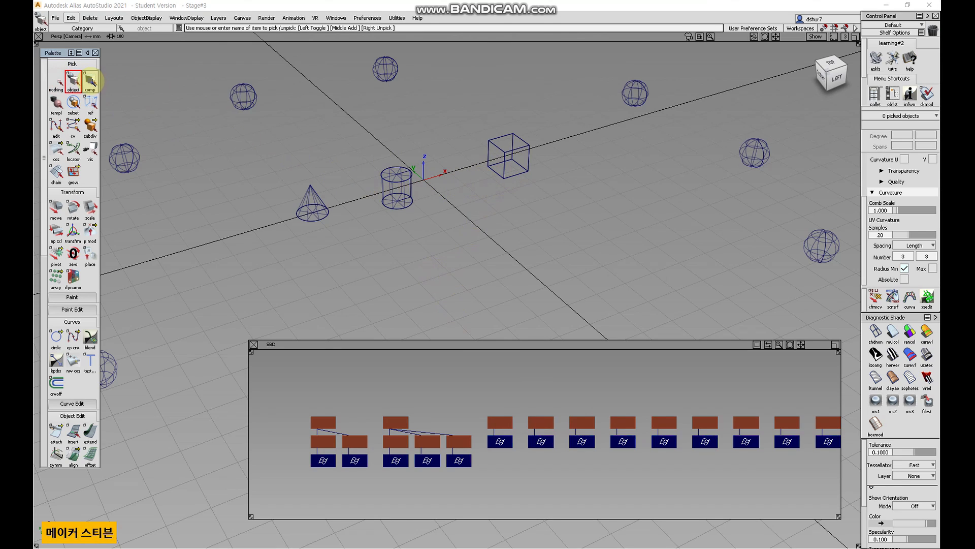
left_click(90, 80)
scroll(390, 167, "up", 2)
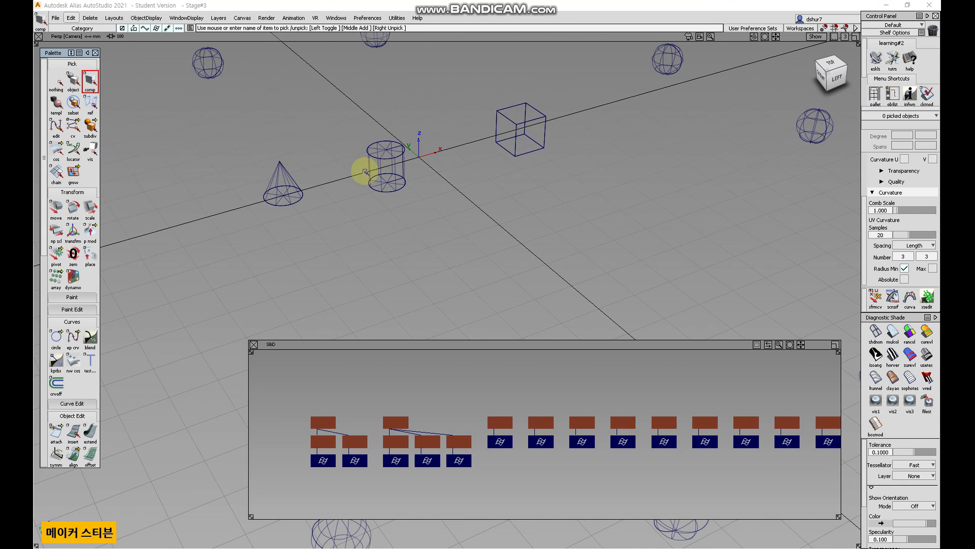
Pick the cylinder body in the perspective view, then pick and unpick the cylinder's face nodes in the SBD graph.
middle_click_drag(424, 175, 462, 263, "alt+shift")
right_click_drag(477, 242, 444, 216, "alt+shift")
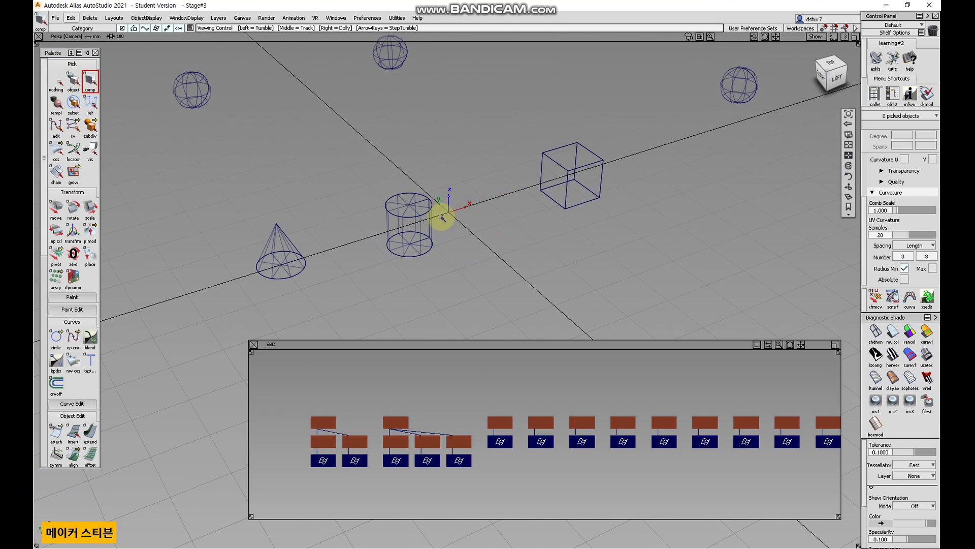
left_click(432, 225)
left_click_drag(462, 232, 434, 267, "alt+shift")
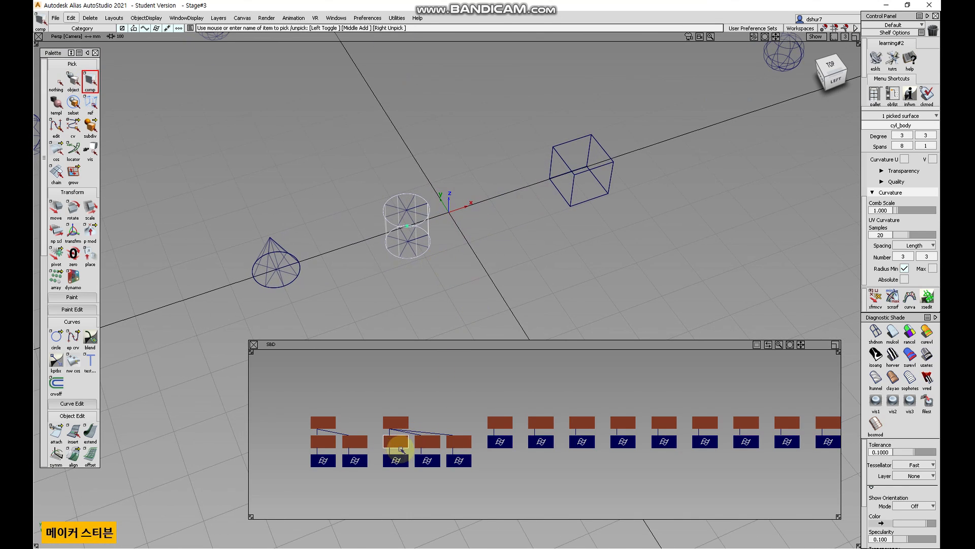
left_click(402, 446)
left_click(403, 446)
left_click(427, 446)
left_click(463, 446)
left_click(400, 443)
left_click(431, 444)
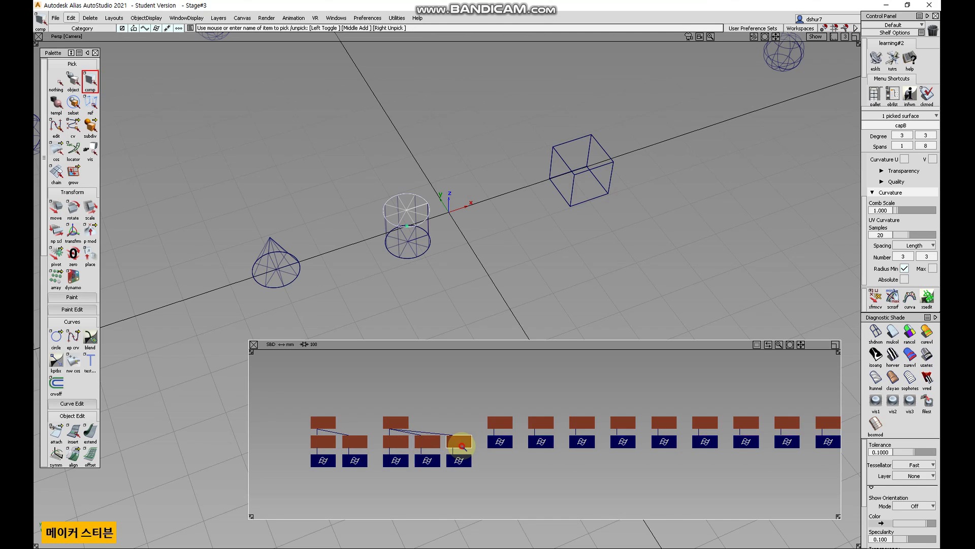
left_click(461, 446)
Switch to object picking and pick the cylinder's face nodes and then its group node in the SBD graph.
left_click(77, 85)
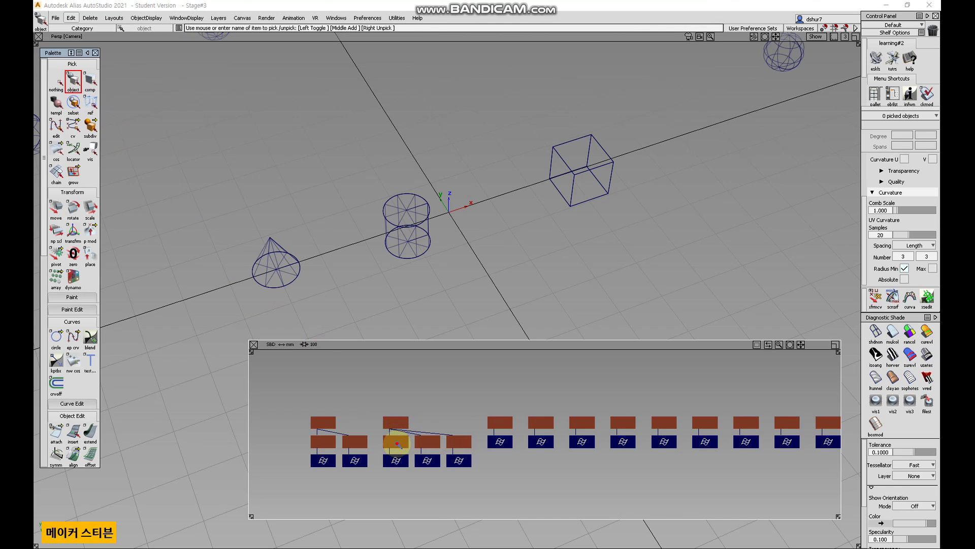
left_click(397, 445)
left_click(428, 443)
left_click(458, 444)
left_click(402, 443)
left_click(428, 444)
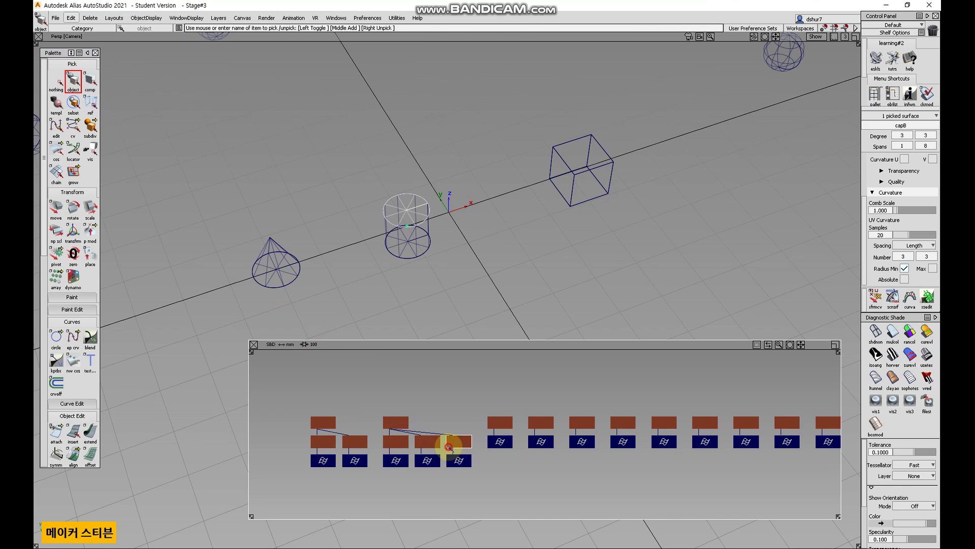
left_click(402, 424)
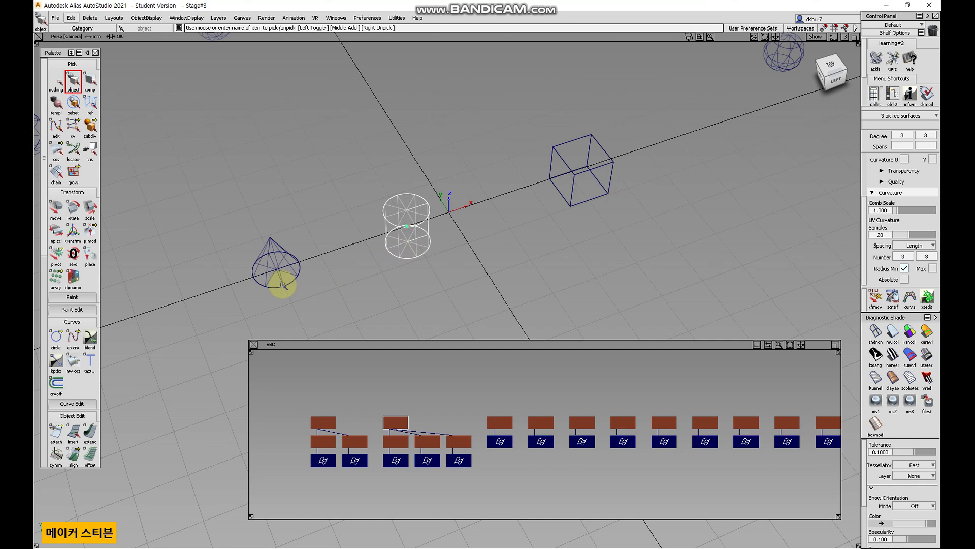
Switch to component picking and pick the cylinder's top cap and the cone in the viewport.
left_click(90, 80)
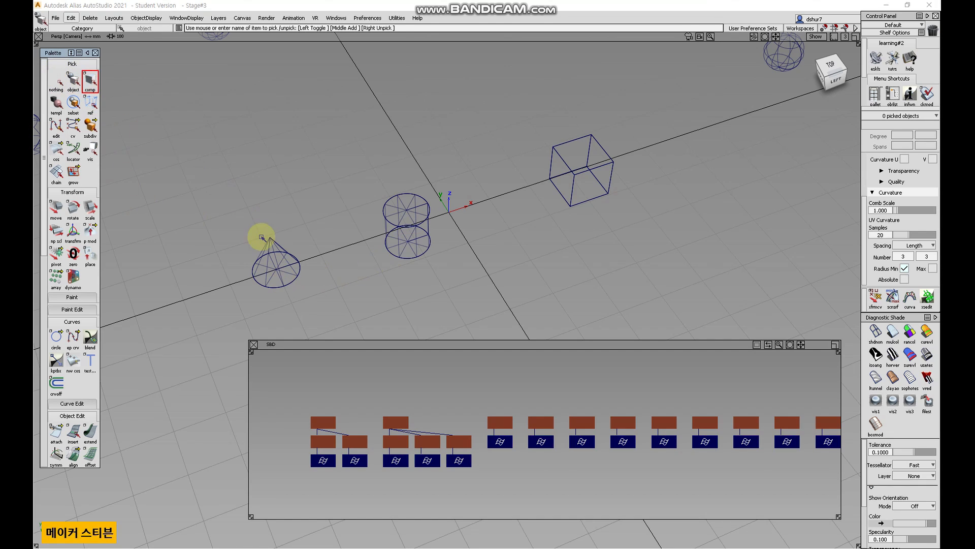
left_click(409, 207)
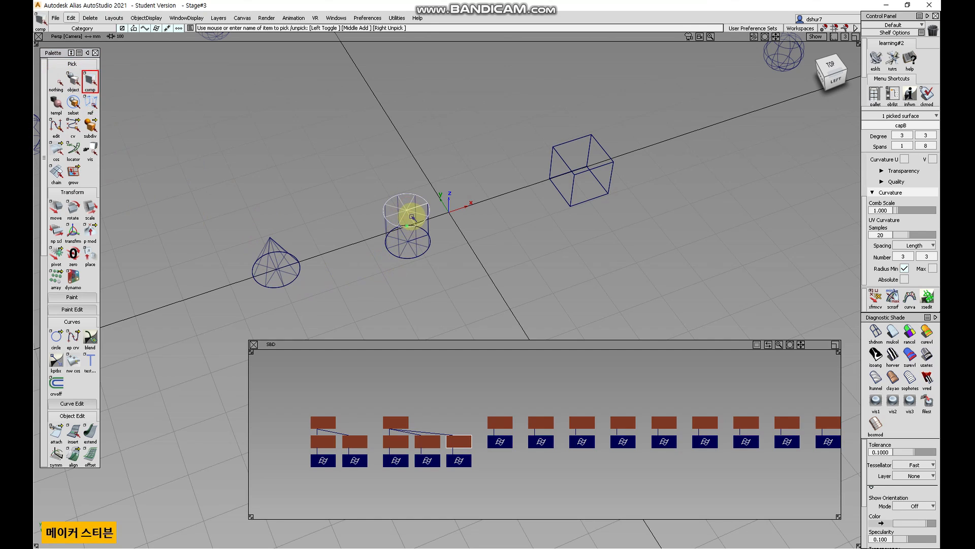
left_click(291, 275)
left_click(293, 278)
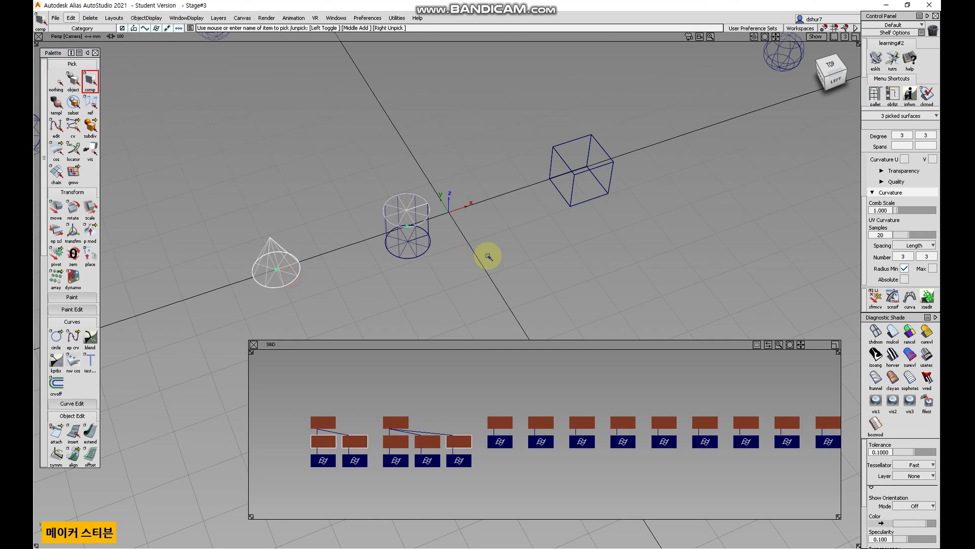
Close the SBD window and clear the current selection.
right_click_drag(582, 227, 435, 311, "alt+shift")
right_click_drag(543, 202, 274, 325, "alt+shift")
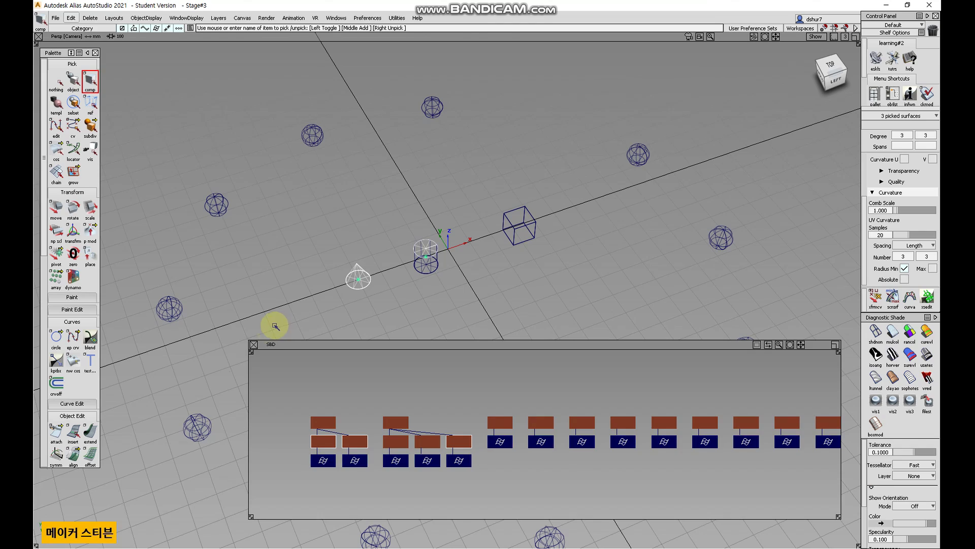
left_click(253, 344)
left_click(275, 180)
left_click_drag(274, 181, 430, 303, "alt+shift")
right_click_drag(451, 290, 401, 335, "alt+shift")
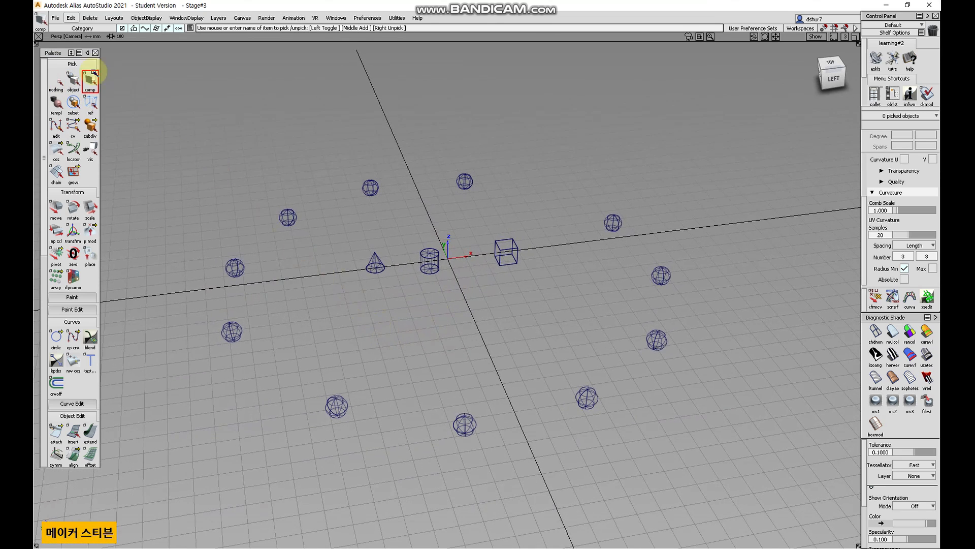
Try to delete the sphere near the top of the ring of spheres.
left_click(71, 18)
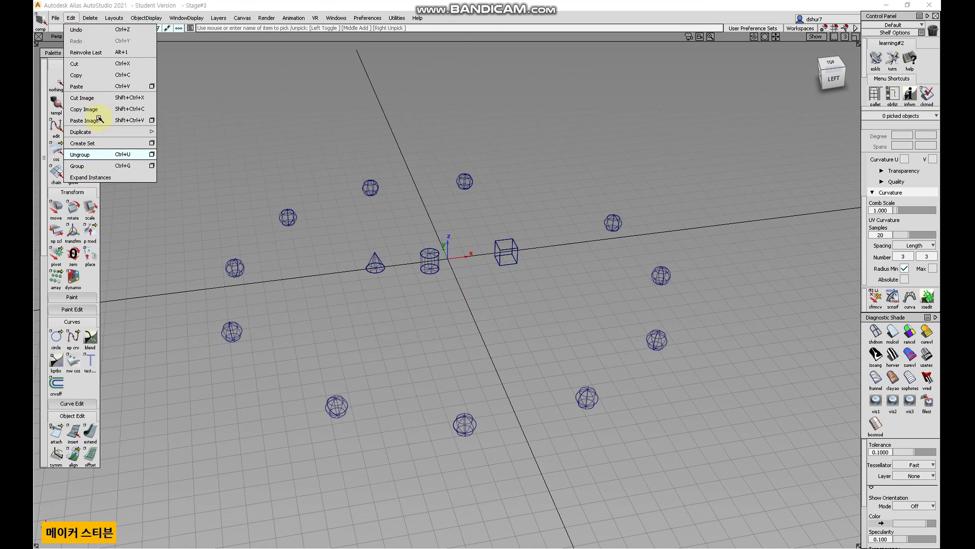
left_click(89, 18)
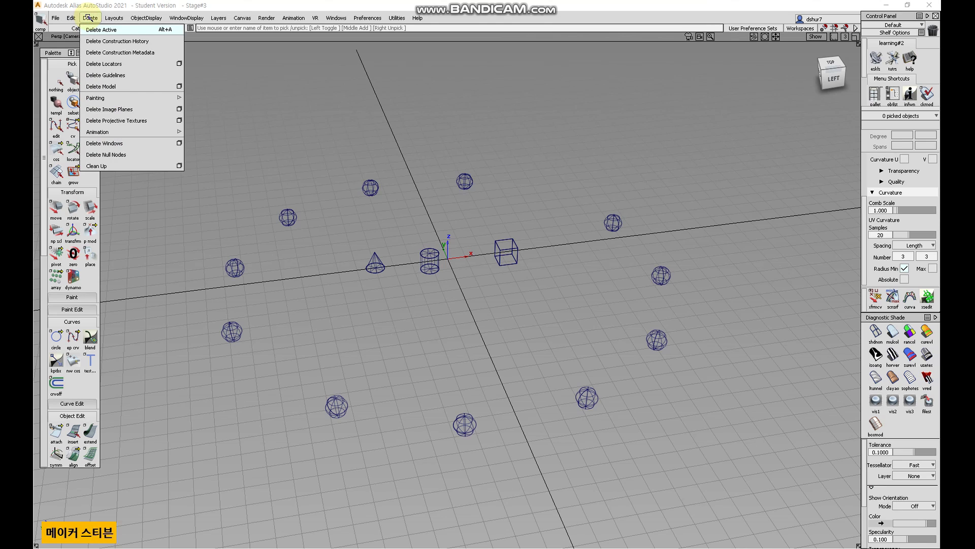
left_click(73, 79)
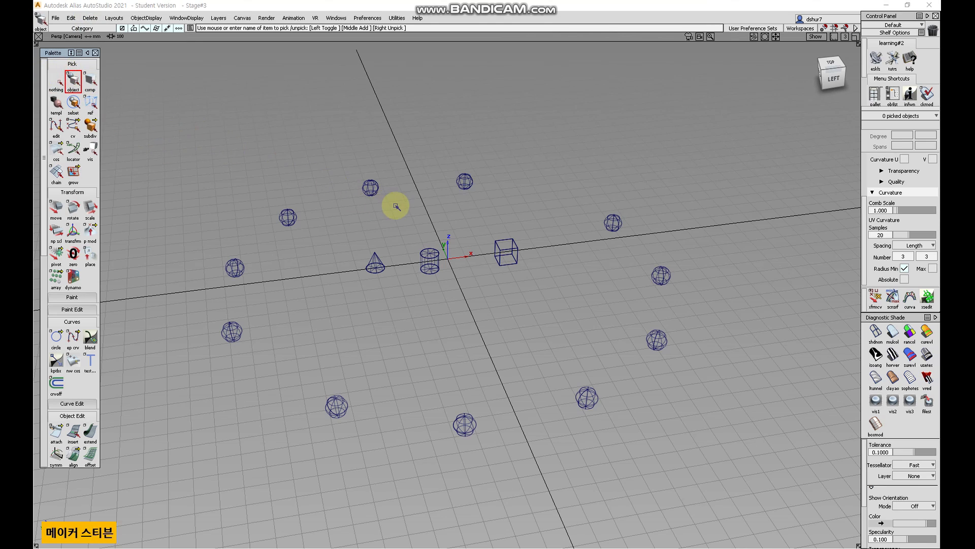
left_click_drag(392, 203, 348, 160)
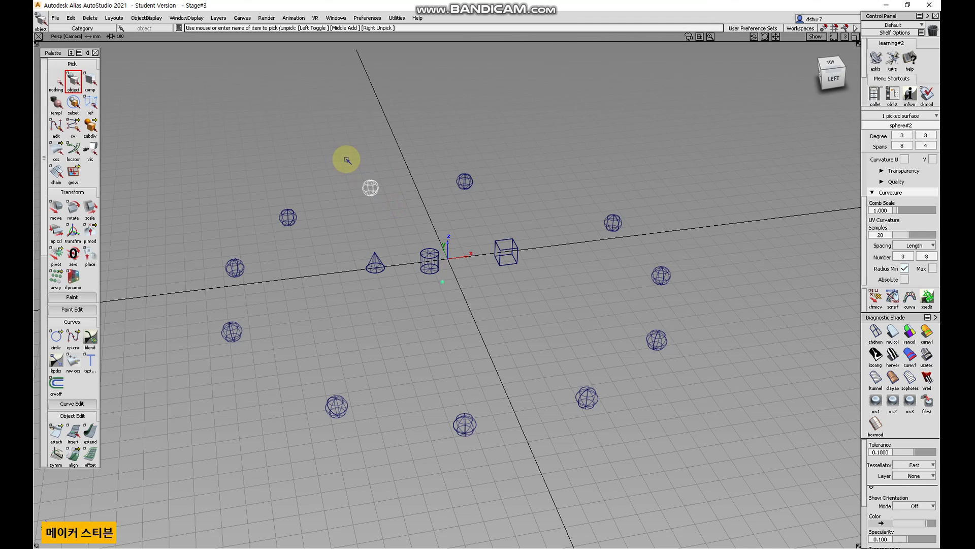
key("Delete")
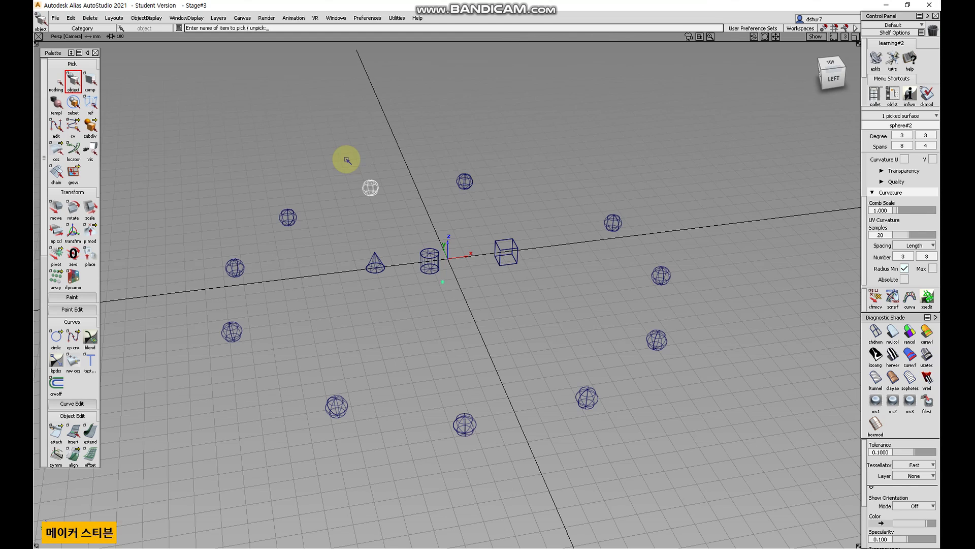
Pick the sphere at the upper left of the ring and delete it, confirming the deletion.
left_click(56, 82)
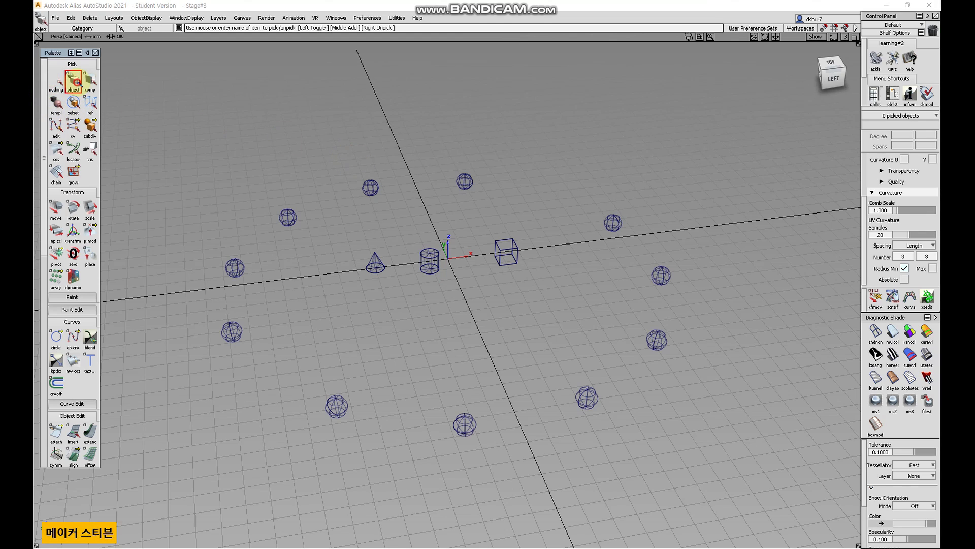
left_click_drag(339, 250, 243, 179)
key("Delete")
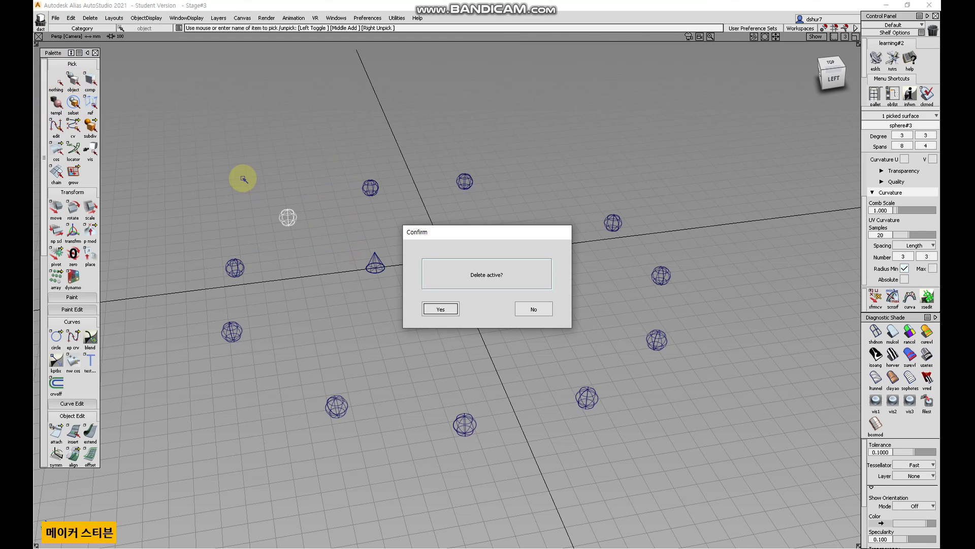
left_click(456, 309)
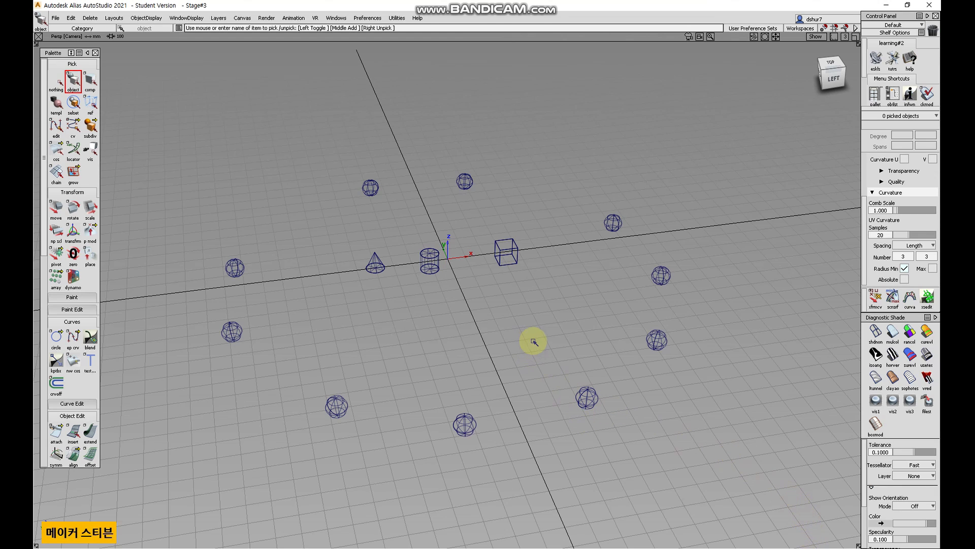
right_click_drag(510, 337, 485, 316, "alt+shift")
left_click(483, 317)
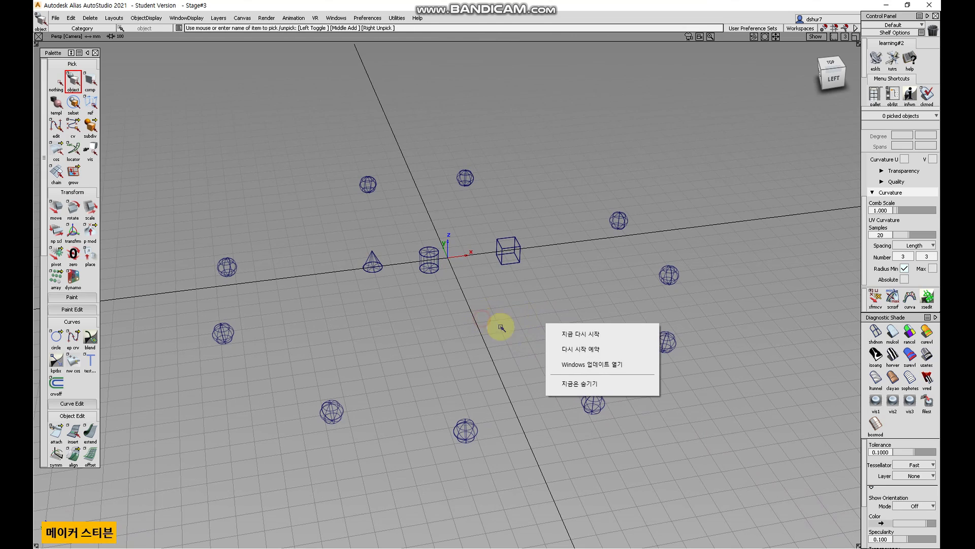
left_click(736, 404)
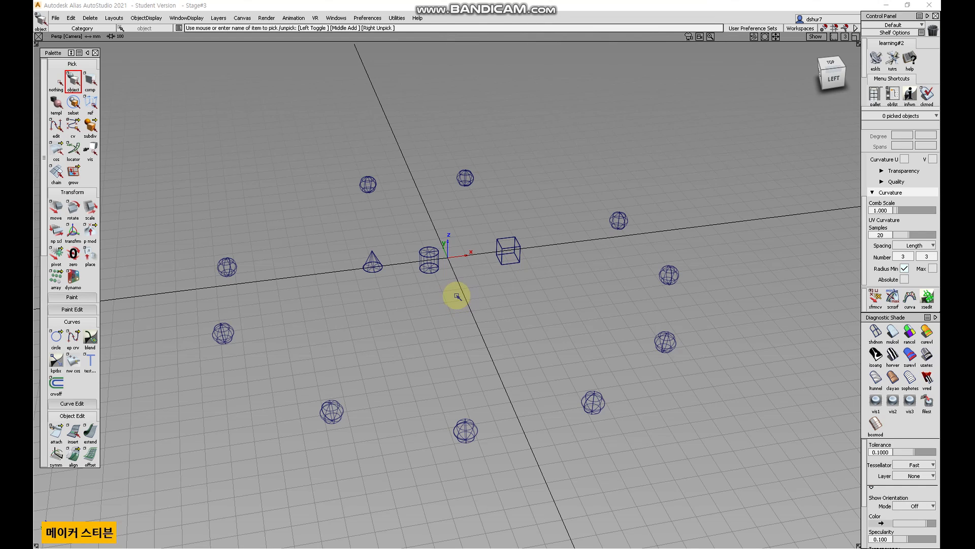
left_click(302, 288)
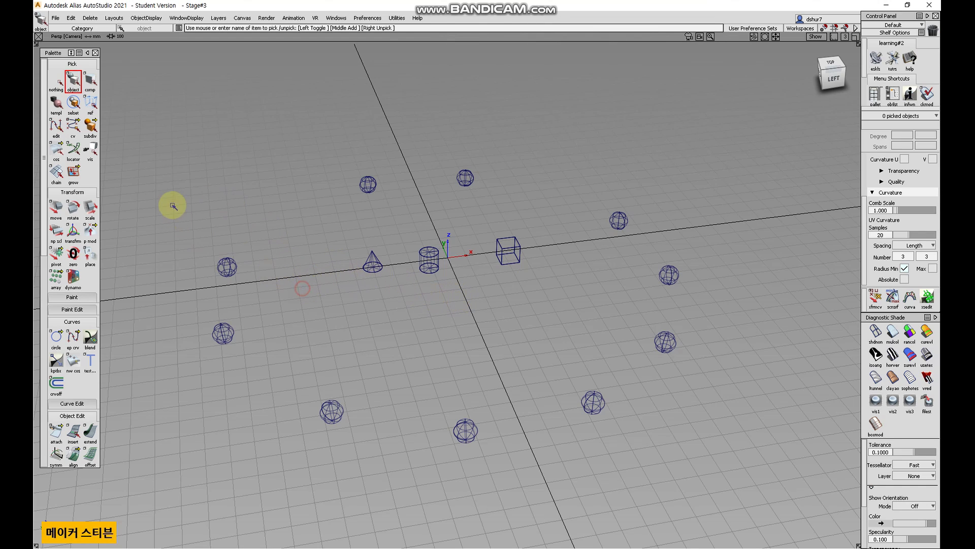
Pick the sphere on the left of the ring and remove it with Delete Active, confirming.
left_click(227, 264)
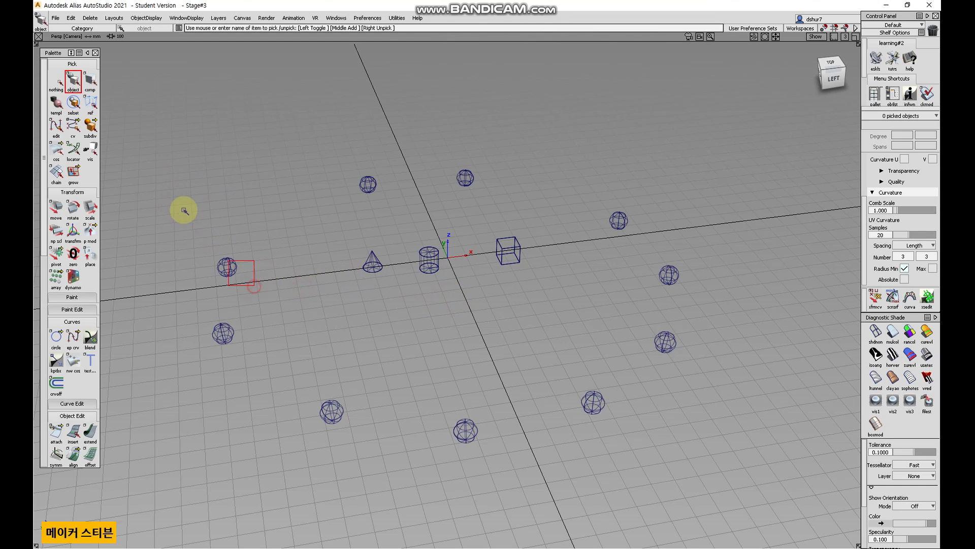
left_click(90, 19)
left_click(100, 29)
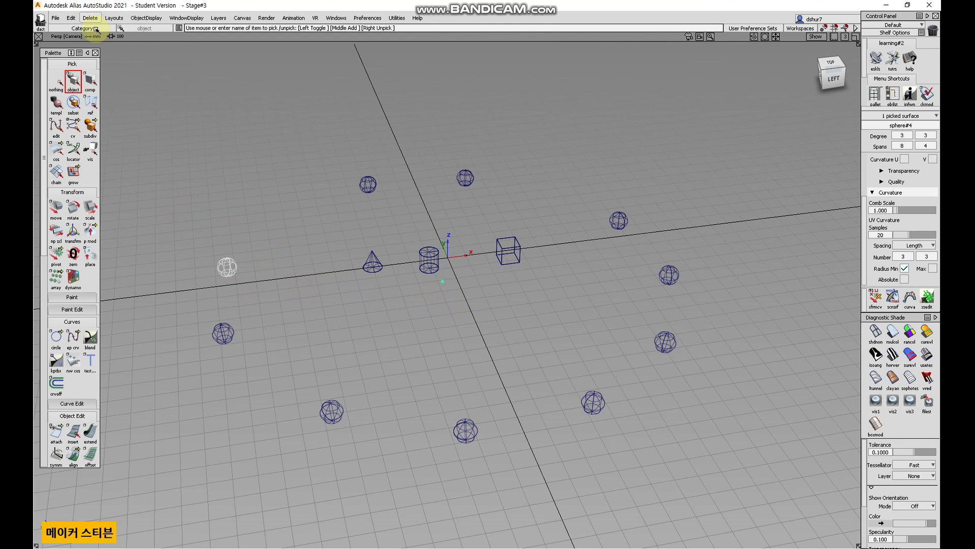
left_click(440, 309)
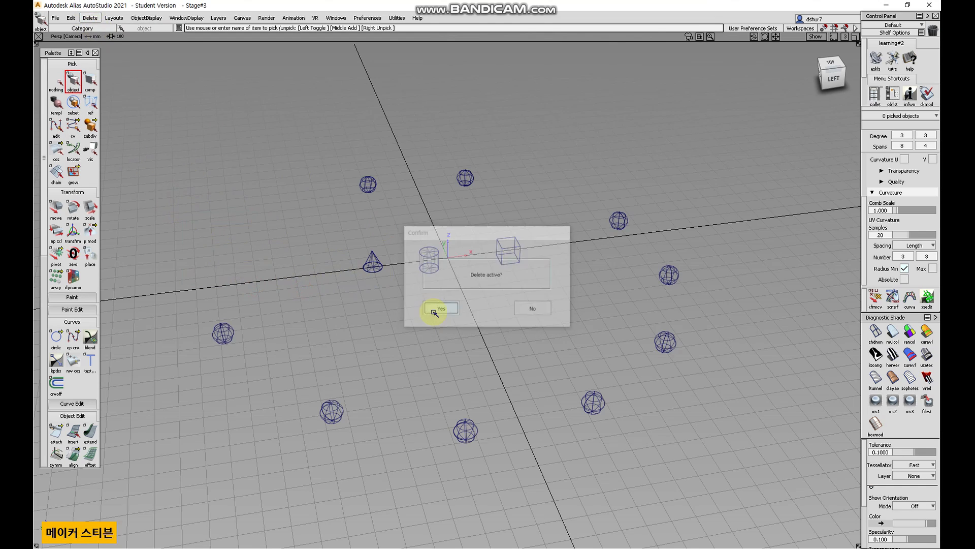
Delete the picked cone with Delete Active and confirm.
left_click(90, 18)
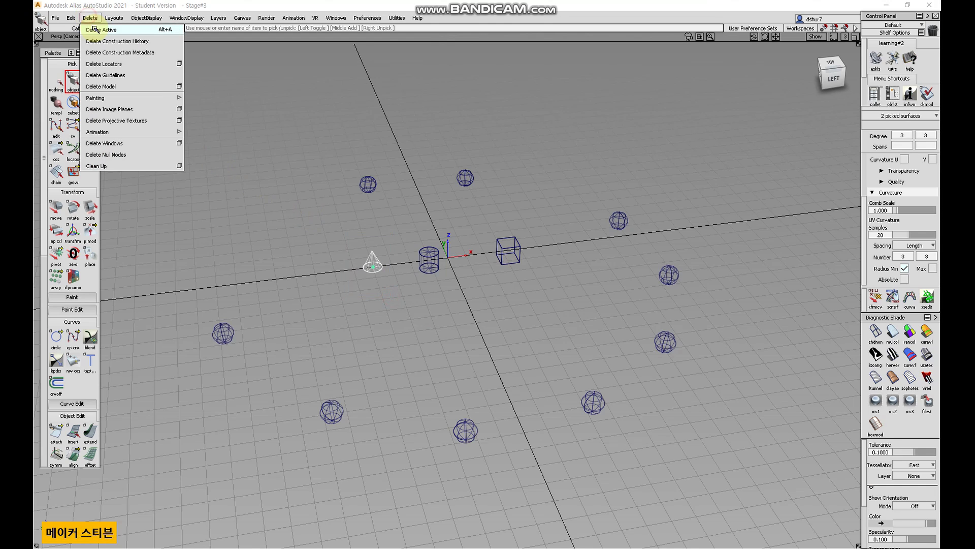
left_click(94, 29)
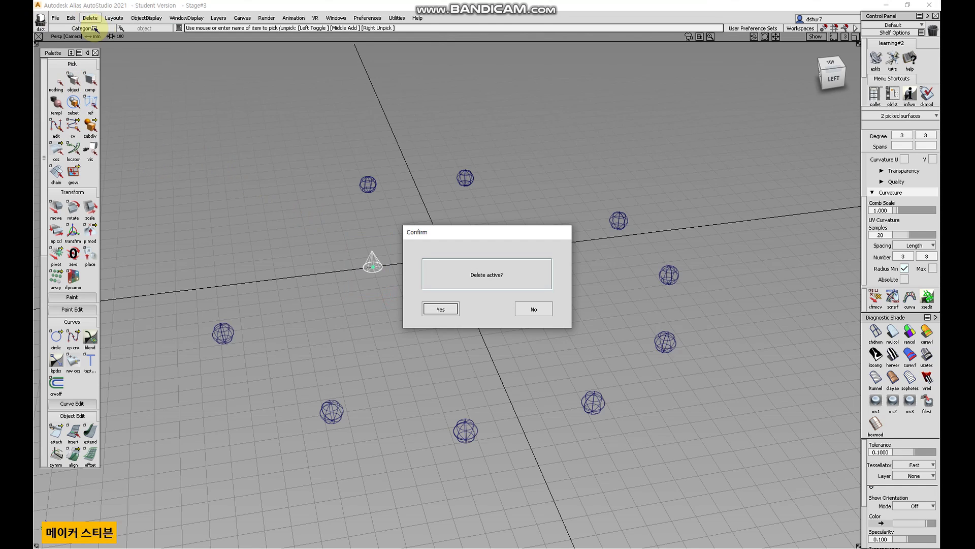
left_click(441, 308)
Box-select all remaining objects in the scene and delete them.
left_click(86, 17)
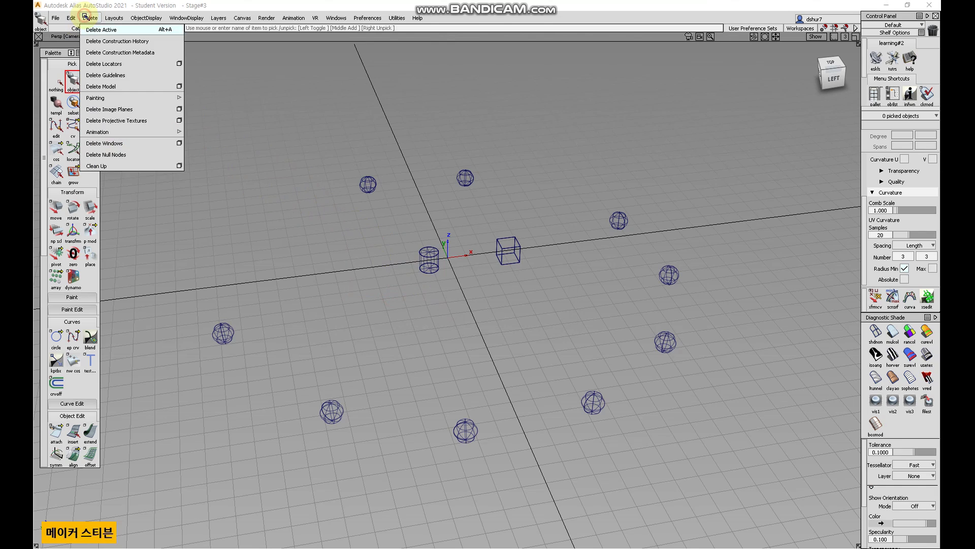
left_click(244, 87)
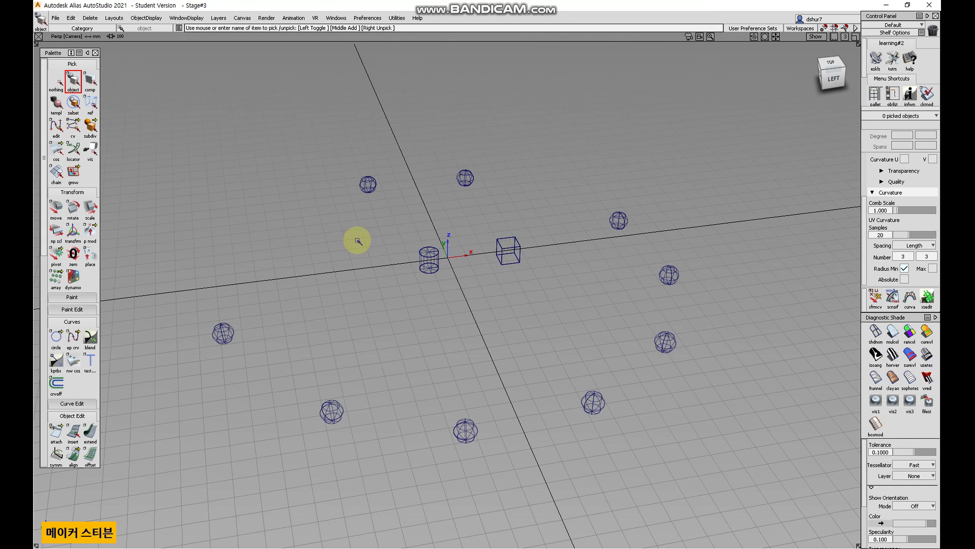
left_click_drag(184, 110, 741, 469)
key("Delete")
key("Return")
Switch the viewport to the Top orthographic view.
right_click_drag(404, 344, 494, 209, "alt+shift")
middle_click_drag(495, 209, 485, 281, "alt+shift")
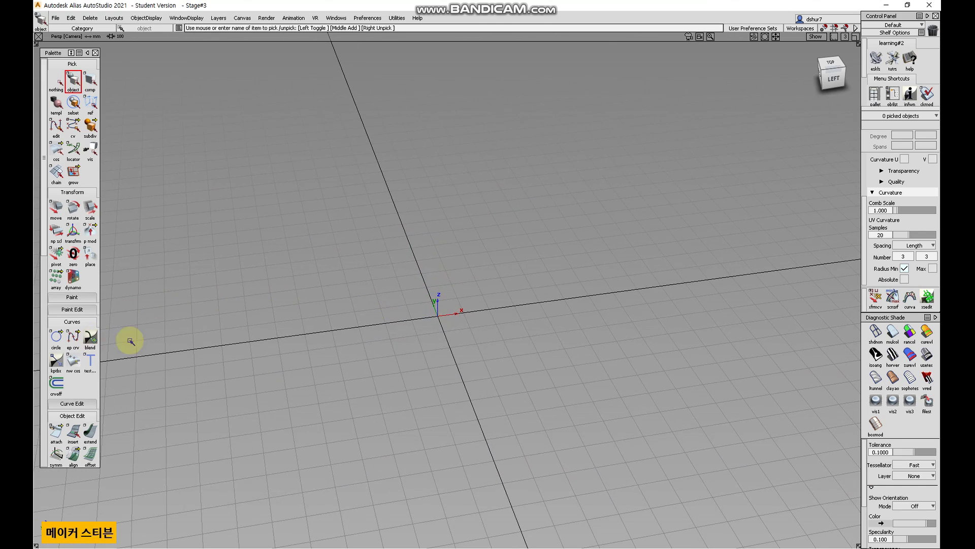
left_click(830, 65)
Draw a wavy CV curve with five control points across the top view.
left_click_drag(79, 345, 96, 338)
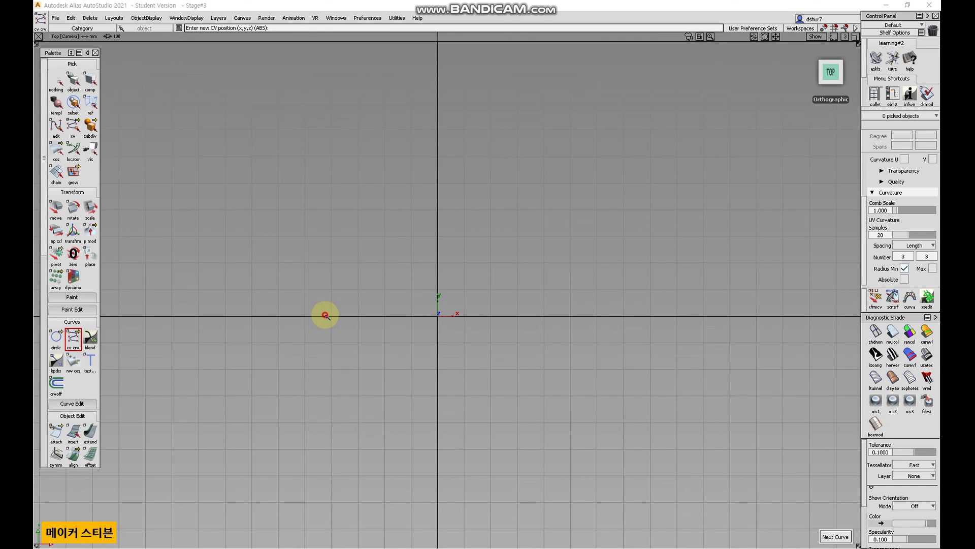
left_click(331, 316)
left_click(385, 209)
left_click(464, 289)
left_click(544, 236)
left_click(605, 315)
Paste a copy of the curve and move it to form a second, offset profile curve.
left_click(73, 80)
left_click(72, 83)
left_click_drag(408, 214, 425, 283)
left_click_drag(494, 335, 533, 152, "alt+shift")
left_click_drag(492, 361, 523, 359, "alt+shift")
key("ctrl+v")
left_click(50, 206)
right_click_drag(410, 394, 434, 277)
left_click_drag(496, 375, 469, 329, "alt+shift")
Create a Skin surface between the two wavy curves.
scroll(84, 392, "down", 10)
scroll(84, 392, "down", 3)
left_click(57, 404)
left_click(382, 157)
left_click(414, 283)
left_click(242, 121)
scroll(72, 101, "up", 10)
left_click(74, 81)
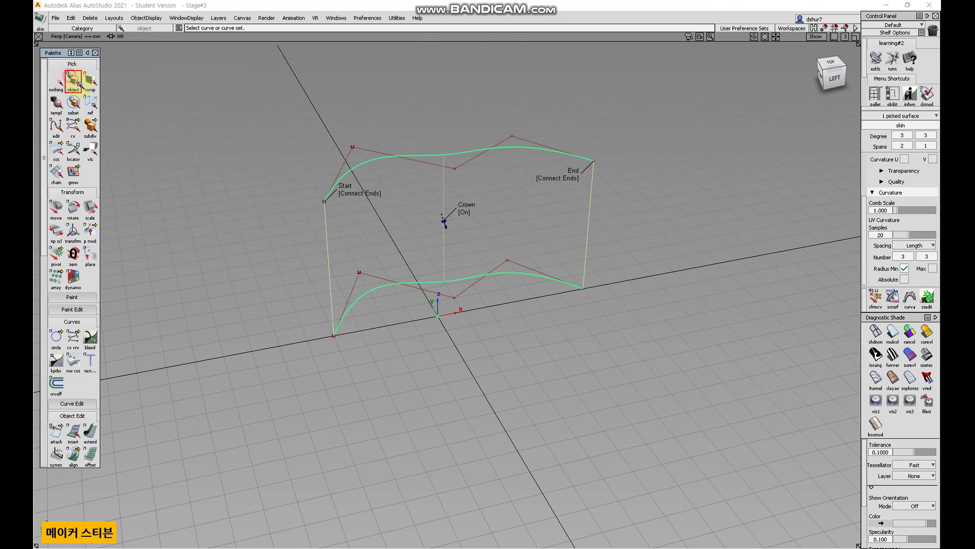
Reopen the Skin tool on the surface to review its Skin Control options, then close it and deselect.
left_click_drag(365, 277, 296, 258)
left_click_drag(412, 320, 500, 336, "alt+shift")
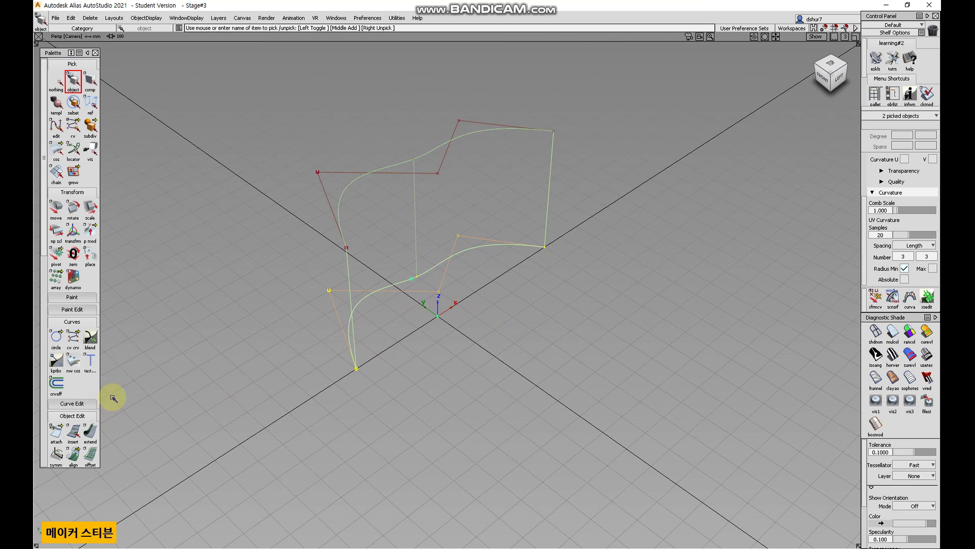
scroll(89, 366, "down", 3)
left_click(89, 448)
left_click(369, 250)
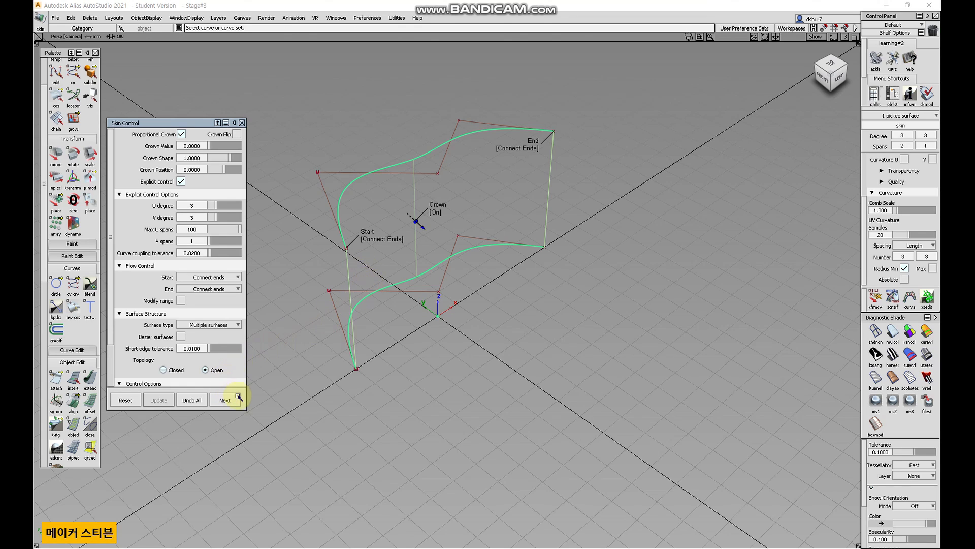
left_click(243, 123)
scroll(51, 66, "up", 3)
left_click(73, 78)
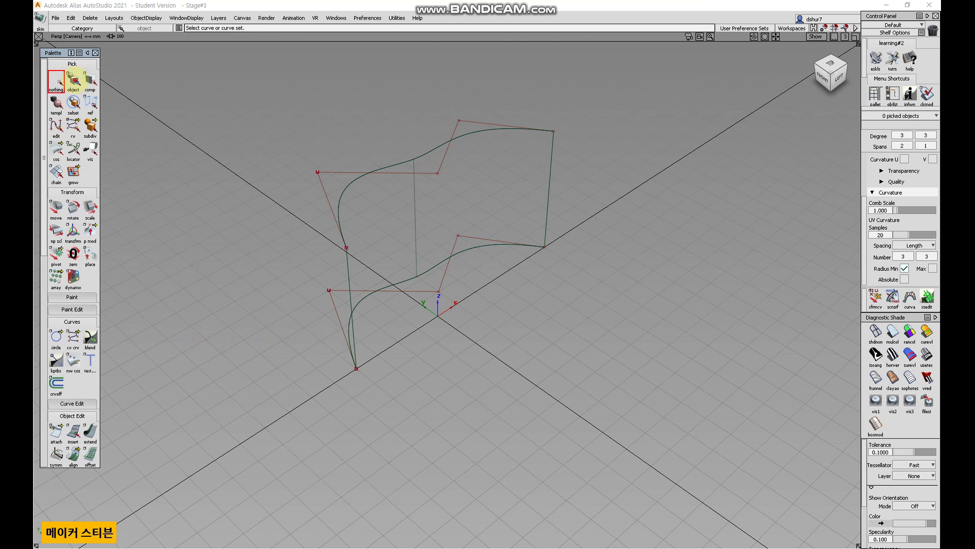
Select the skin surface, delete its construction history, confirming the prompt, and then deselect it.
left_click(387, 268)
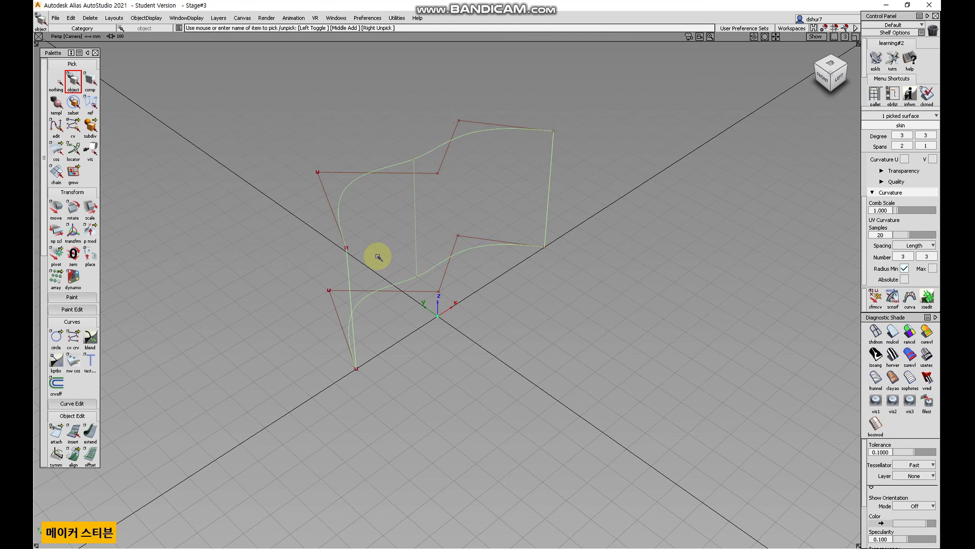
left_click(90, 17)
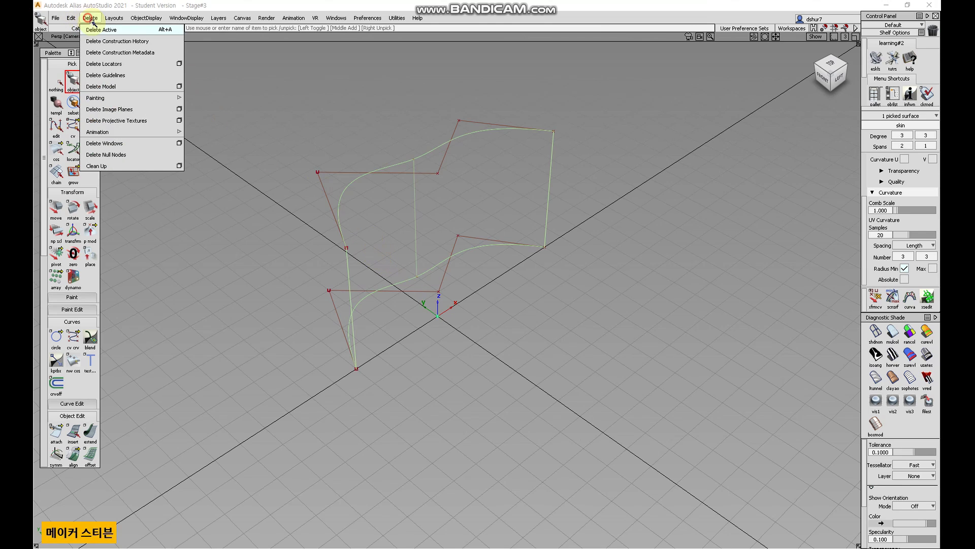
left_click(108, 42)
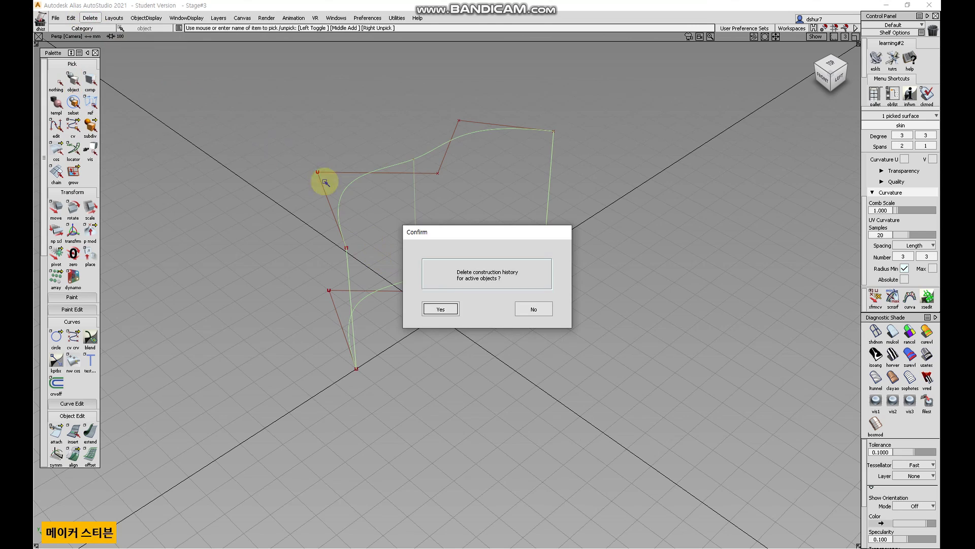
left_click(441, 308)
left_click(73, 82)
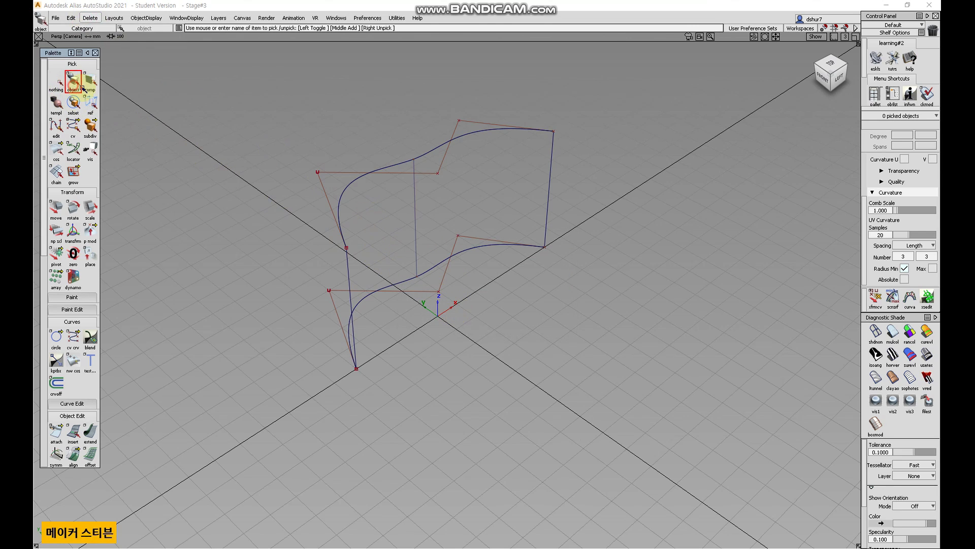
Pick the skin surface again and start deleting construction metadata.
left_click(414, 233)
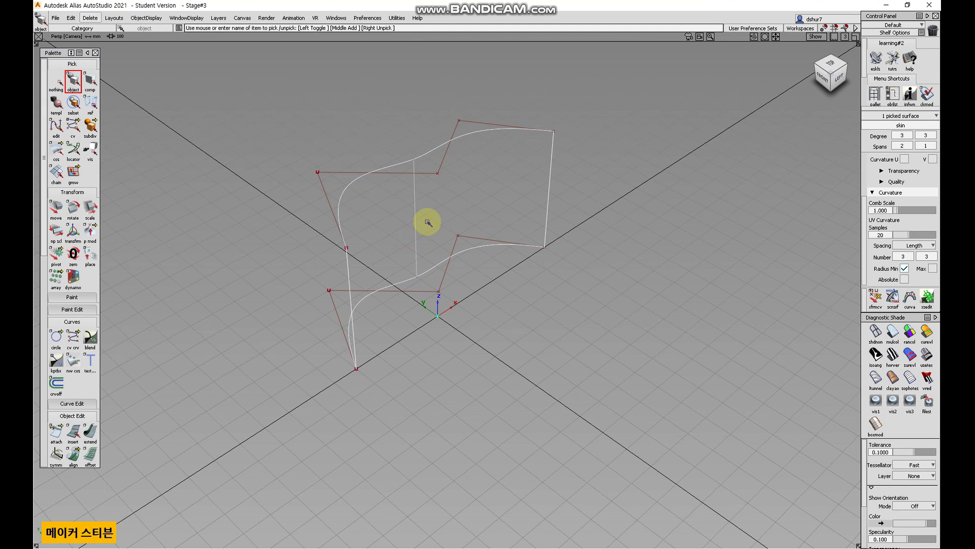
left_click(415, 227)
left_click(406, 227)
left_click(68, 83)
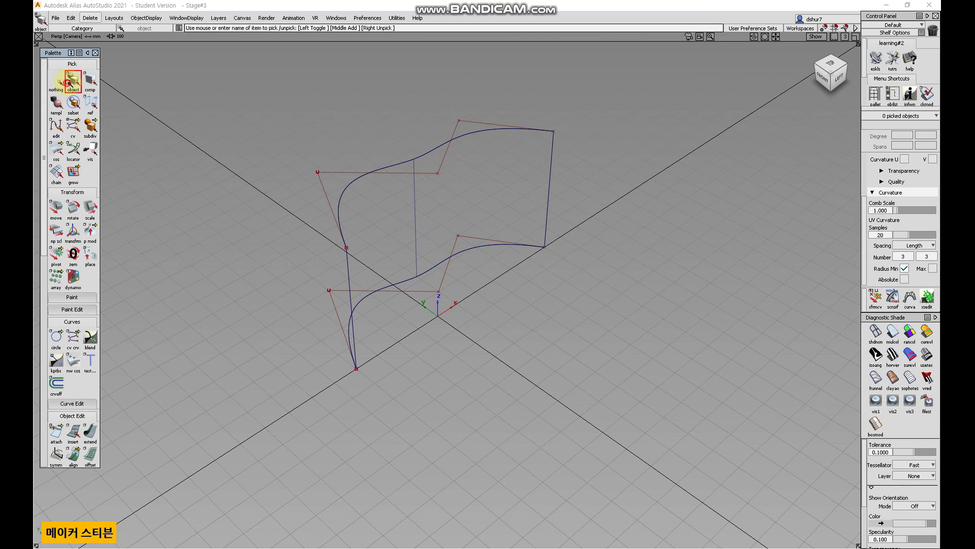
left_click(89, 17)
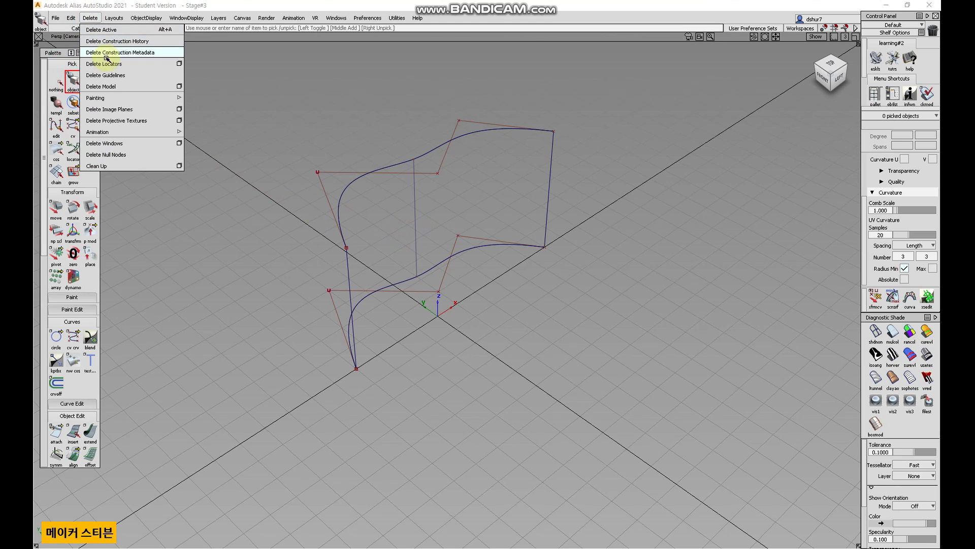
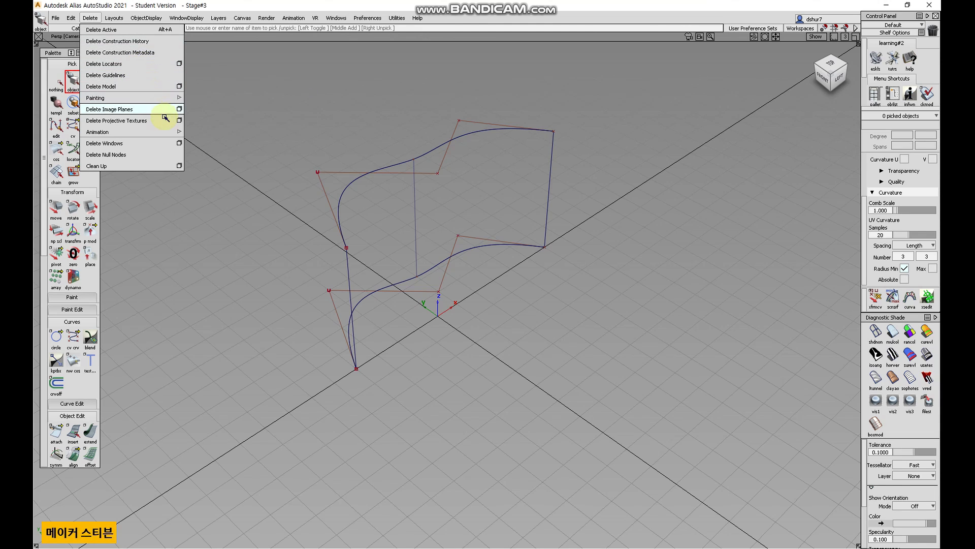
Delete the current Perspective window using the Delete Windows options for the current window.
mouse_move(132, 100)
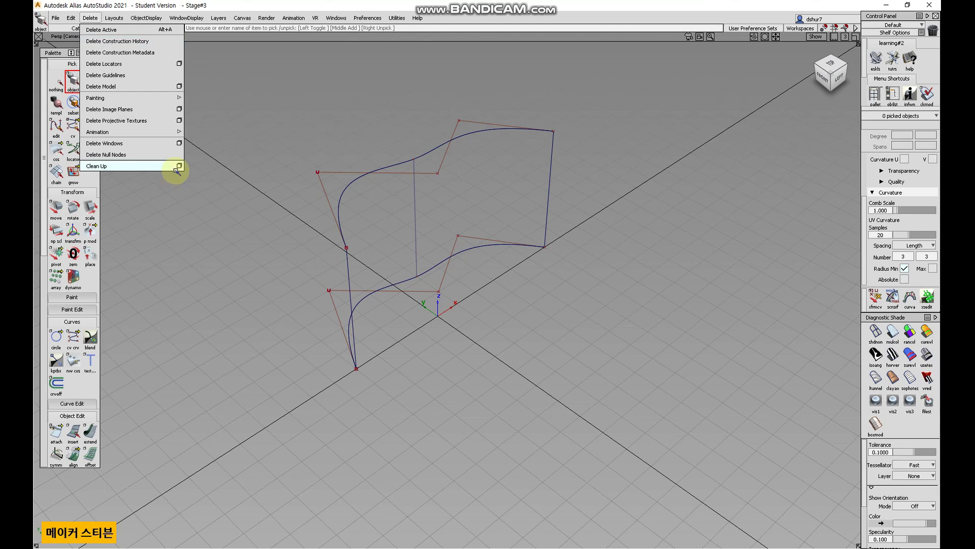
left_click(178, 143)
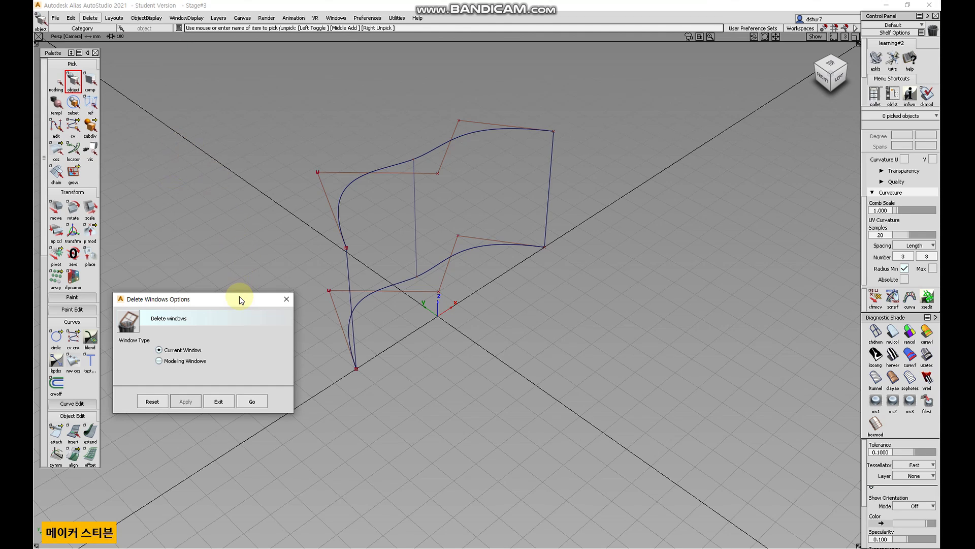
left_click(254, 401)
left_click(438, 310)
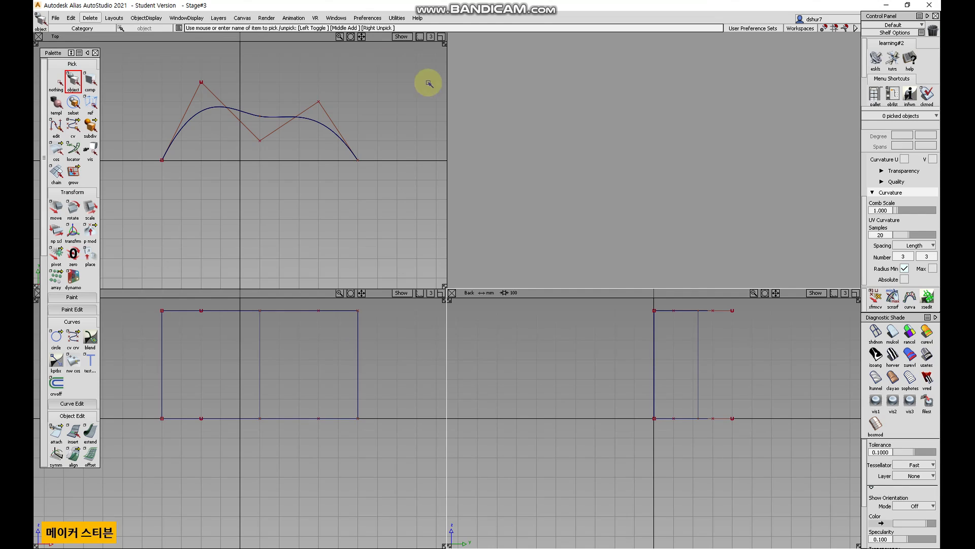
Open a new Perspective window through the New Window options.
left_click(112, 18)
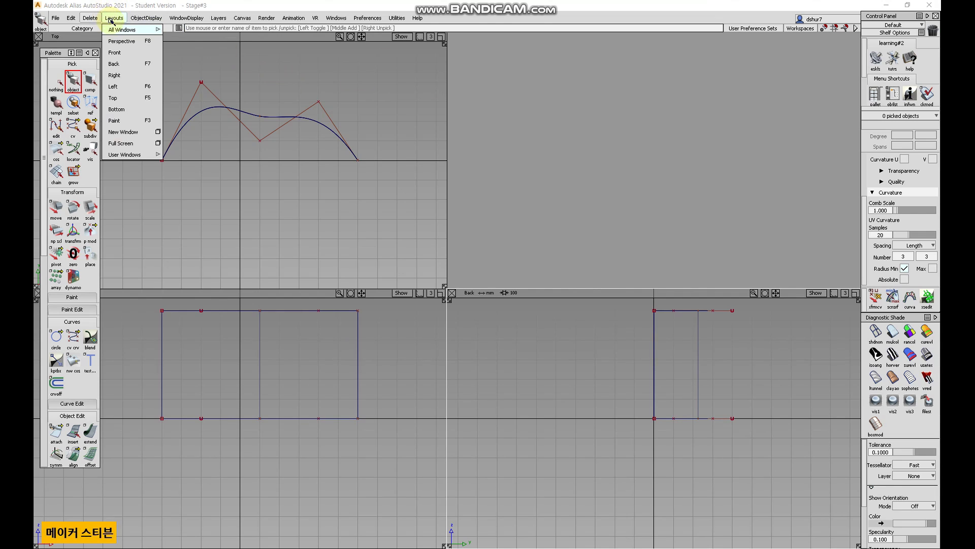
left_click(158, 132)
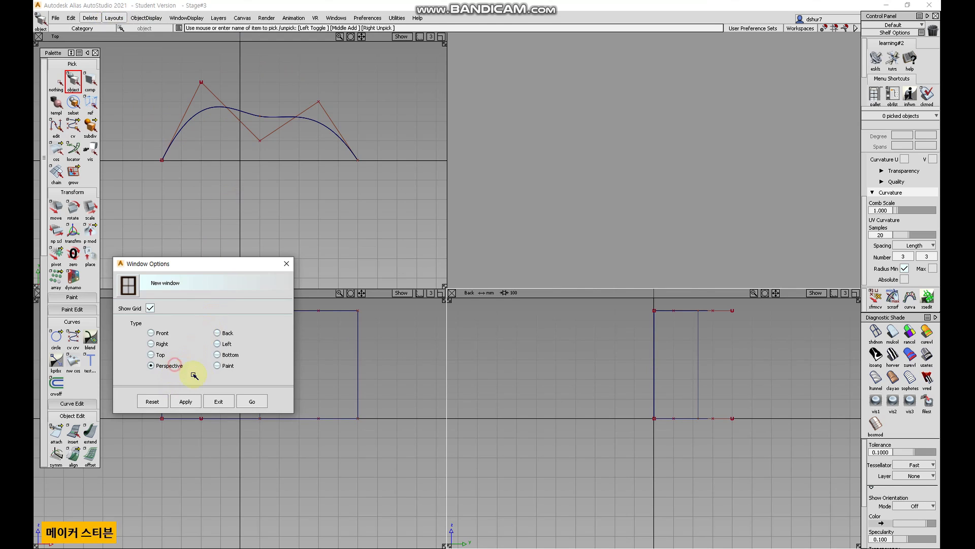
left_click(245, 402)
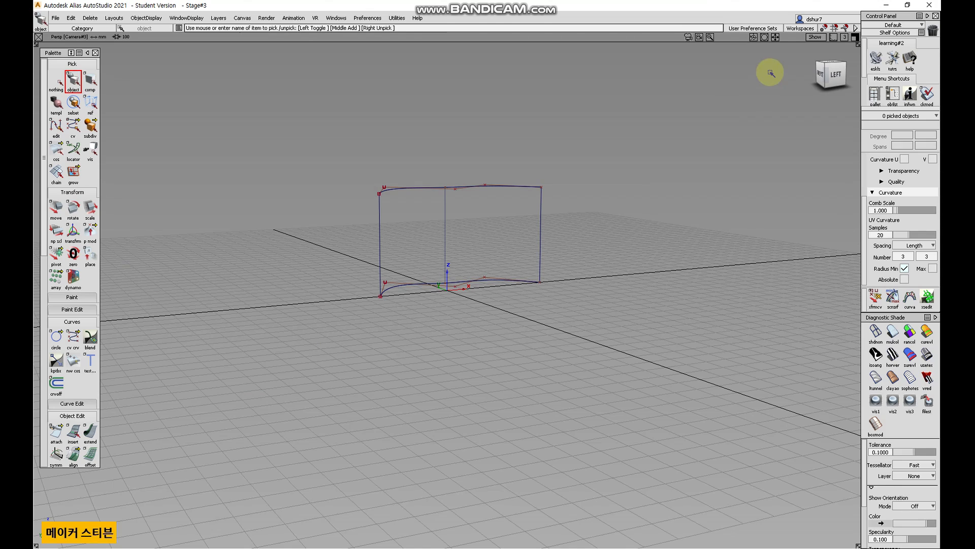
Switch the layout back to All Windows, showing the four views.
left_click(93, 19)
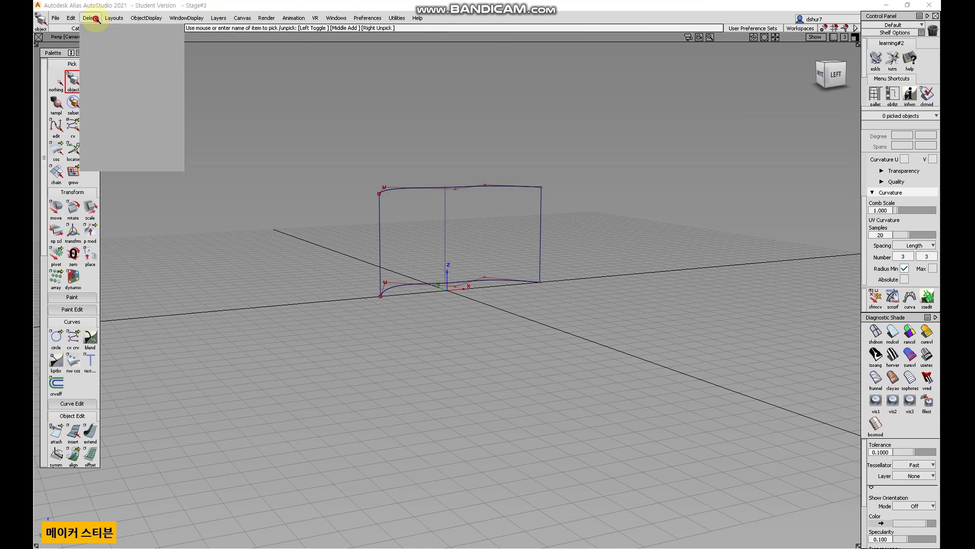
left_click(108, 18)
mouse_move(118, 28)
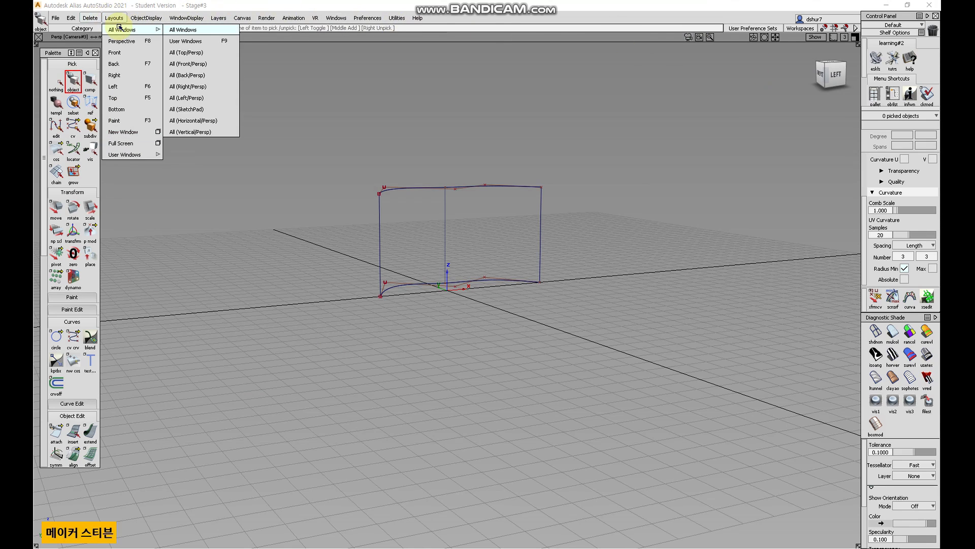
left_click(182, 29)
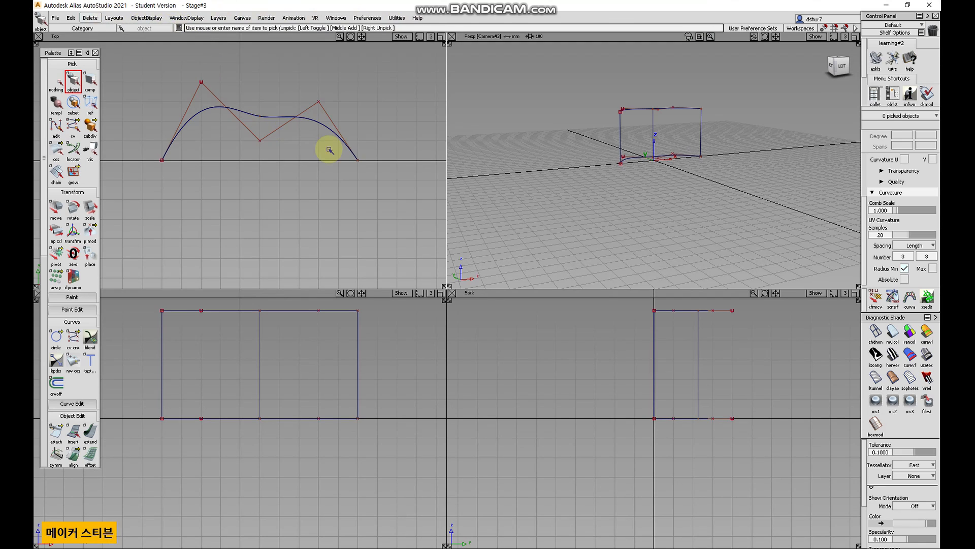
Cycle through the Top, Left, Back, Perspective and All Windows layouts with their hotkeys.
left_click_drag(662, 165, 731, 135, "alt+shift")
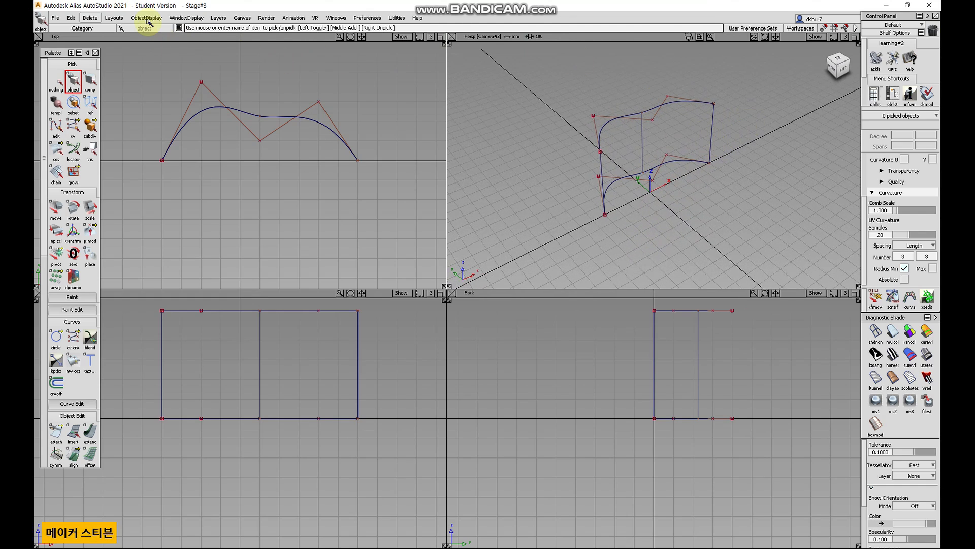
left_click(115, 17)
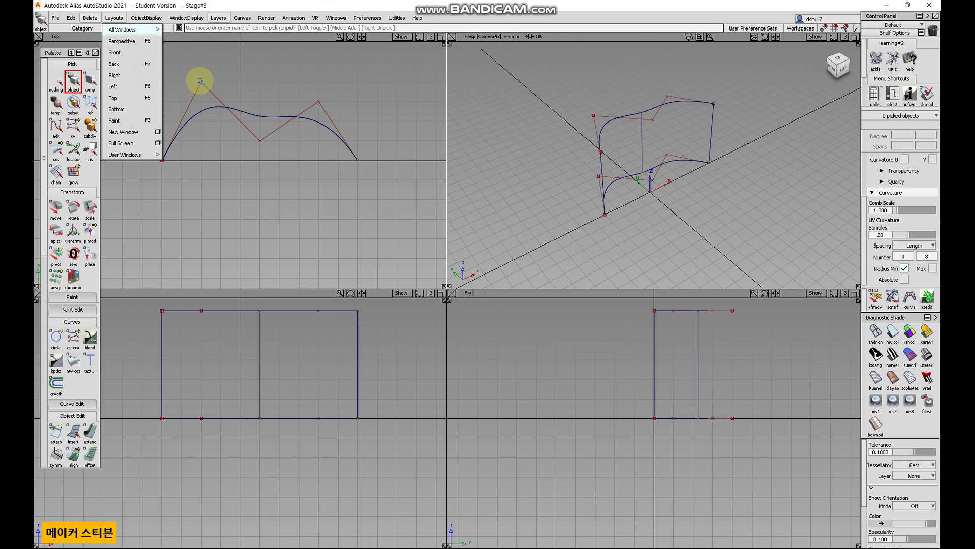
left_click(246, 112)
key("F5")
key("F6")
key("F7")
key("F8")
key("F9")
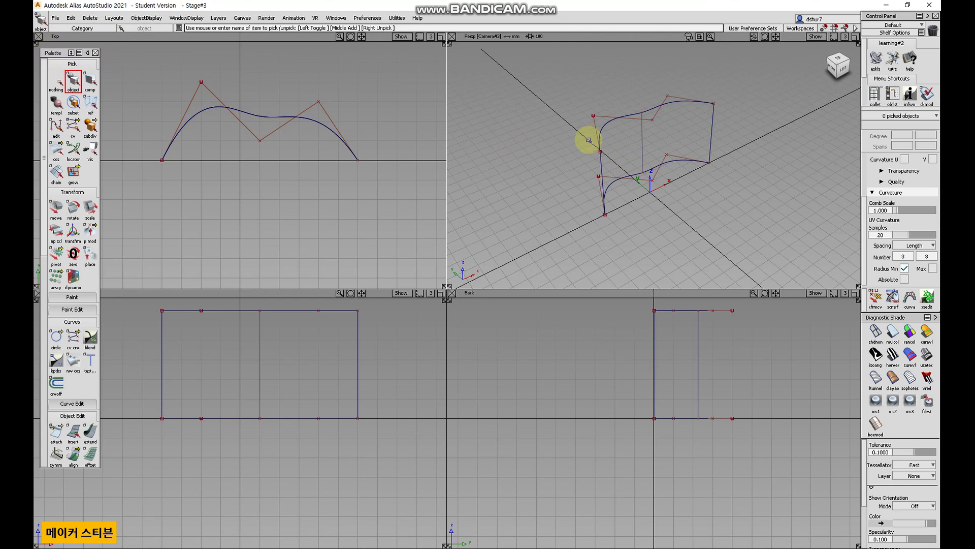
Close the Top window and open a new Top window through the New Window options.
left_click(38, 36)
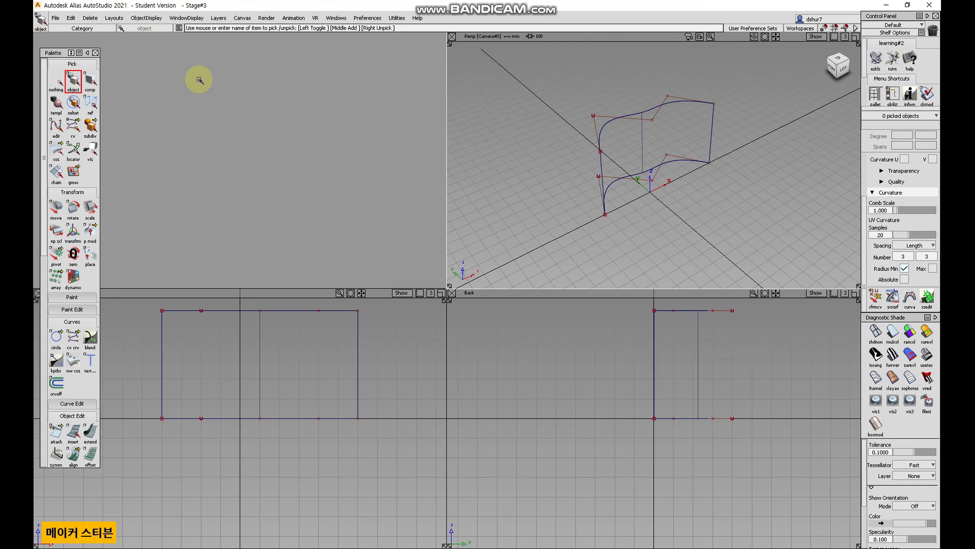
left_click(114, 17)
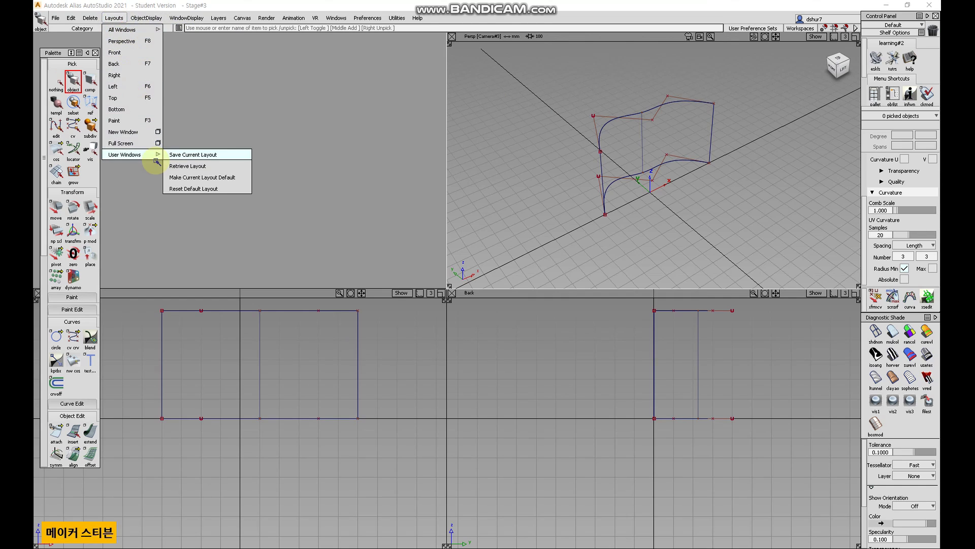
left_click(158, 133)
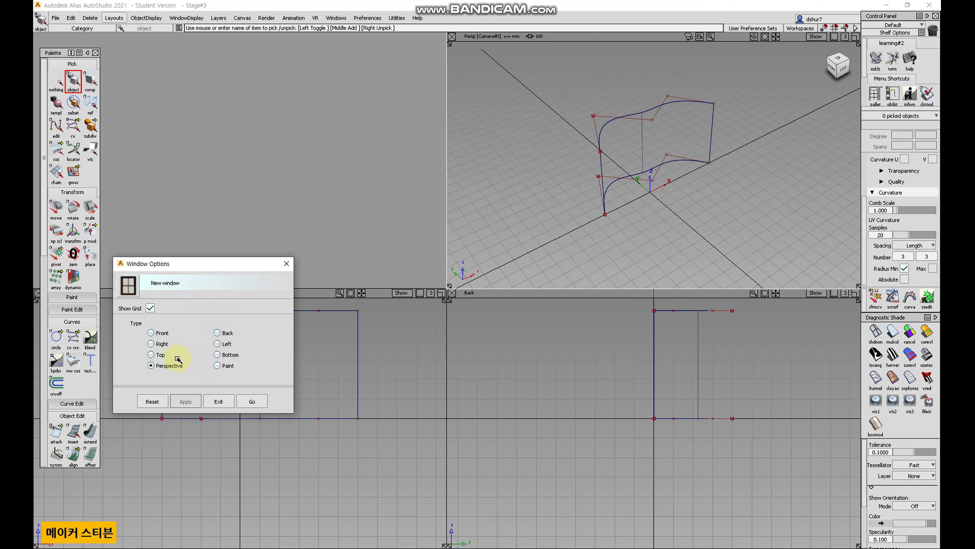
left_click(255, 402)
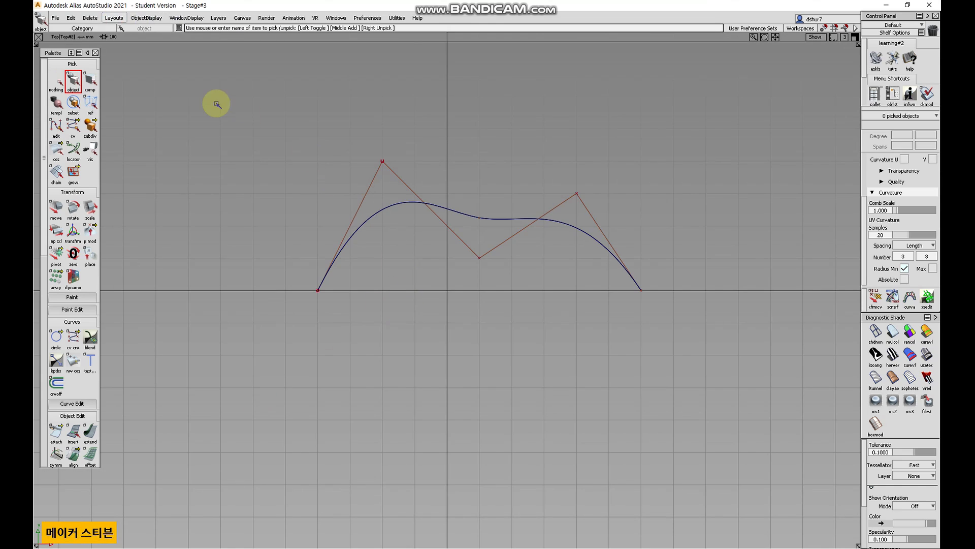
Return to the All Windows four-view layout.
left_click(114, 18)
mouse_move(119, 32)
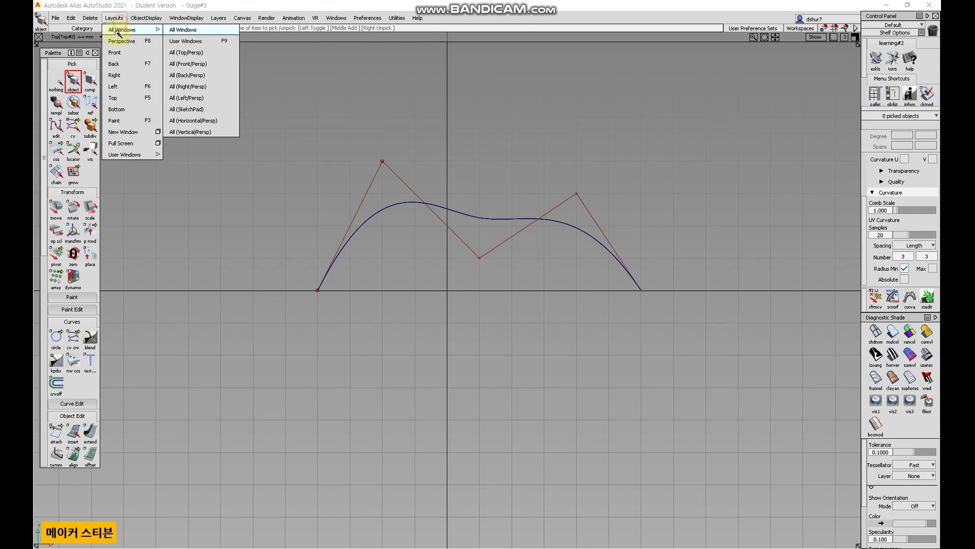
left_click(192, 30)
Examine the Object Display menu options while reframing the Top and Perspective views.
left_click(145, 19)
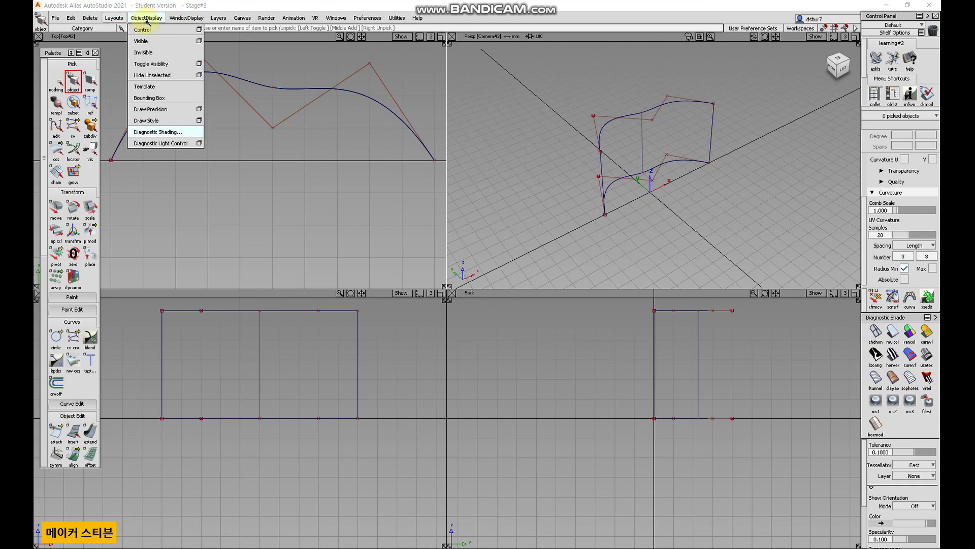
left_click(364, 249)
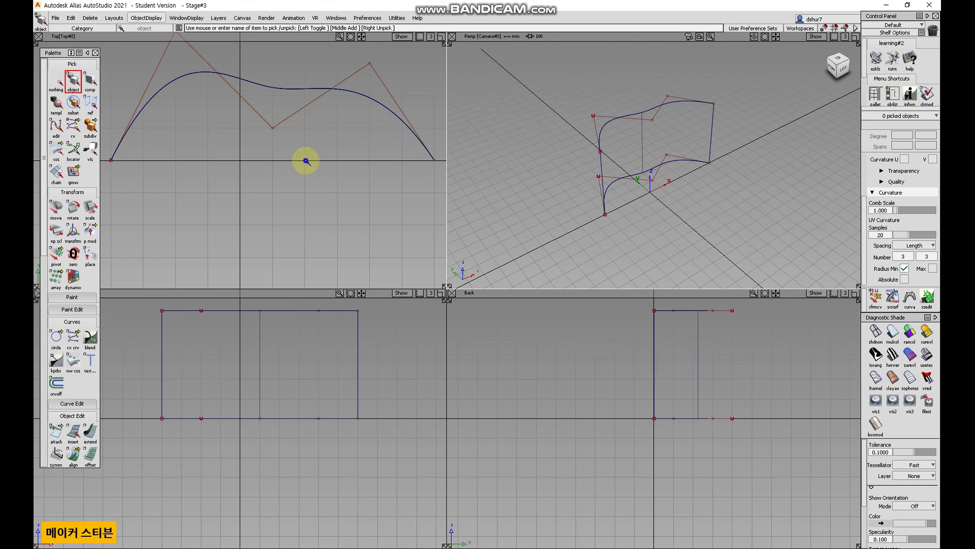
right_click_drag(306, 161, 272, 168, "alt+shift")
middle_click_drag(268, 169, 268, 223, "alt+shift")
left_click(64, 80)
left_click(74, 80)
left_click_drag(632, 232, 603, 249, "alt+shift")
right_click_drag(603, 248, 691, 208, "alt+shift")
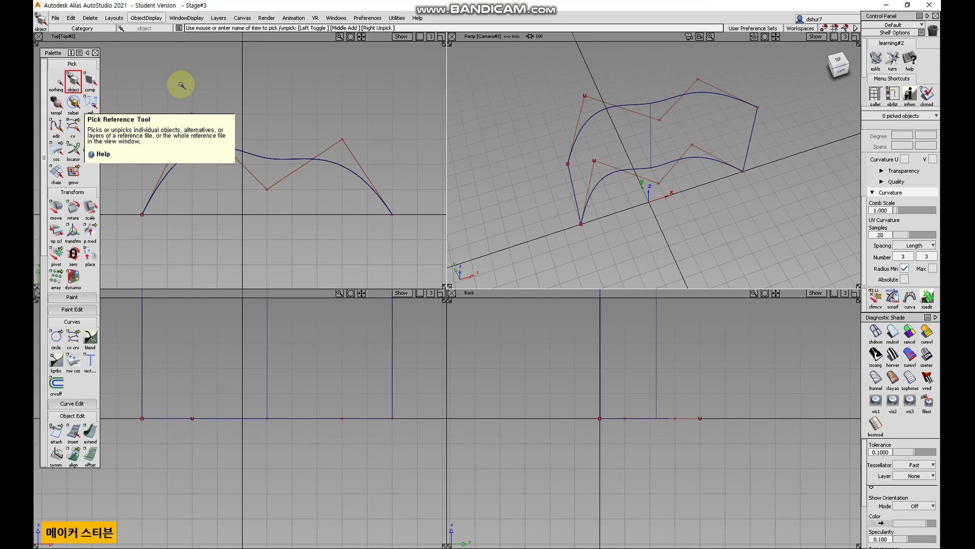
left_click(137, 16)
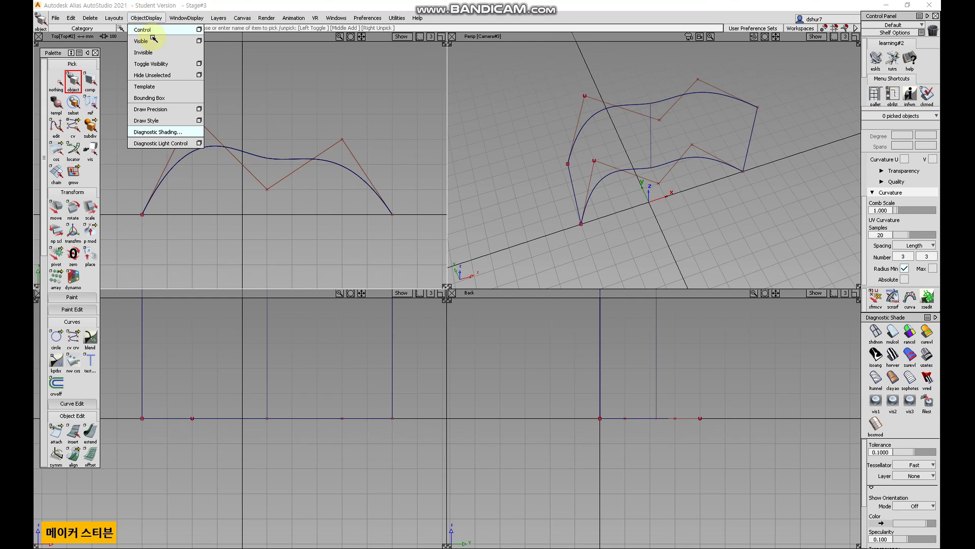
left_click(280, 81)
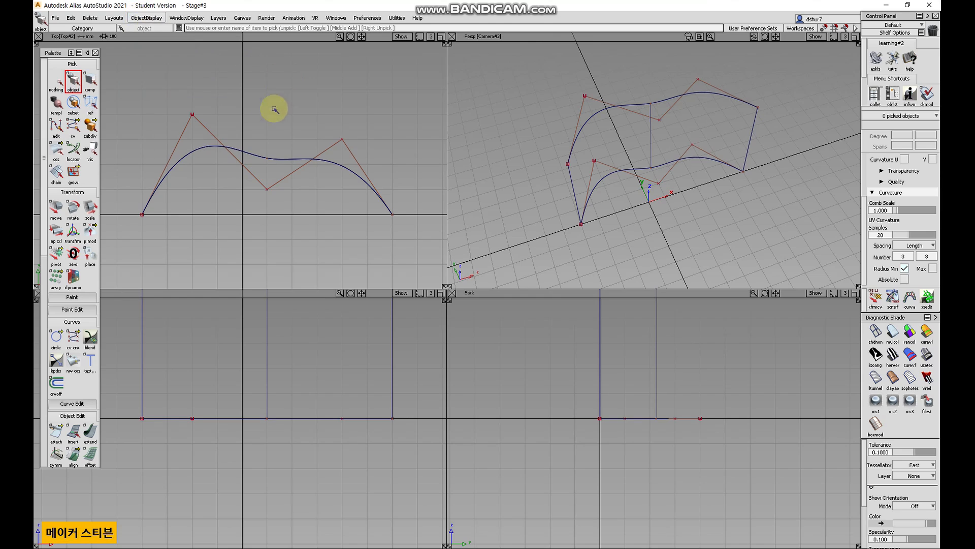
Place five primitive spheres around the curves in the Top view.
scroll(65, 420, "down", 3)
left_click_drag(57, 399, 75, 398)
left_click(248, 237)
left_click(322, 194)
left_click(293, 133)
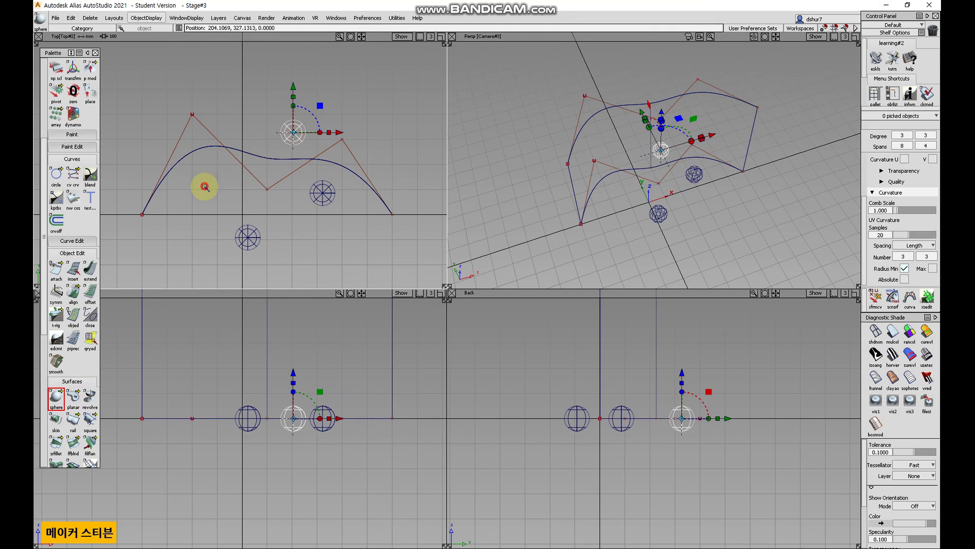
left_click(204, 186)
left_click(183, 205)
Pick the two leftmost spheres and make them invisible.
left_click(44, 74)
left_click(57, 80)
left_click(73, 81)
left_click(146, 17)
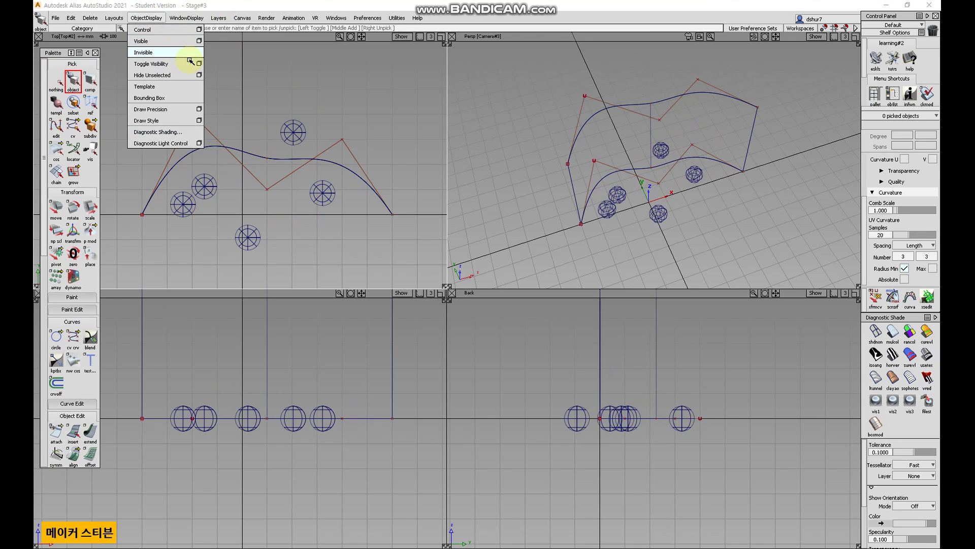
left_click(205, 187)
left_click_drag(214, 221, 180, 183)
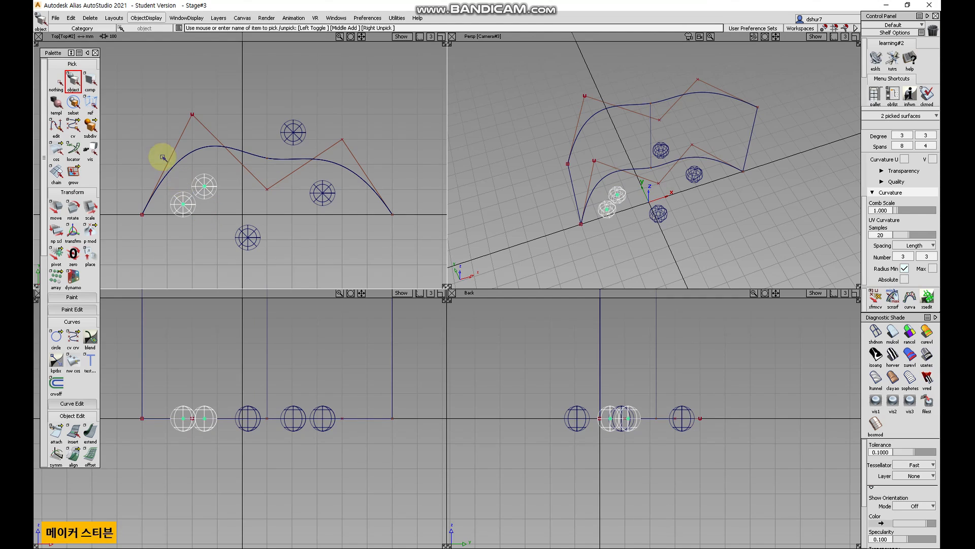
left_click(150, 15)
left_click(145, 48)
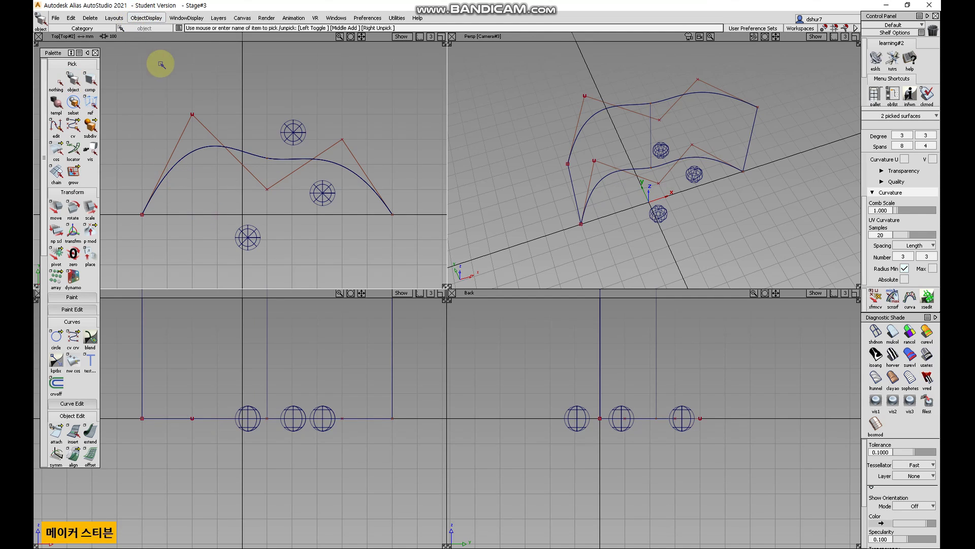
Pick the topmost sphere in the Top view and make it invisible.
left_click_drag(585, 223, 756, 151, "alt+shift")
left_click_drag(701, 206, 655, 193, "alt+shift")
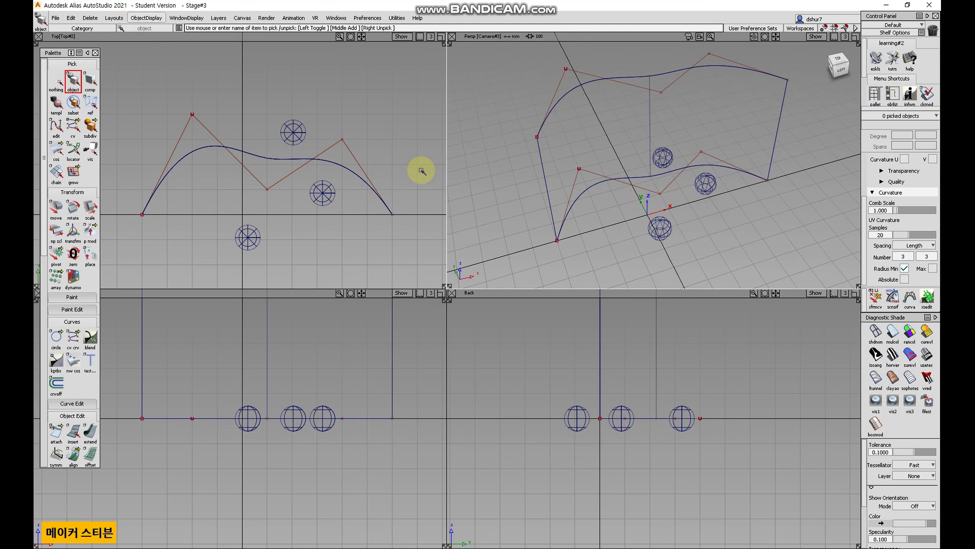
left_click(290, 131)
left_click(152, 17)
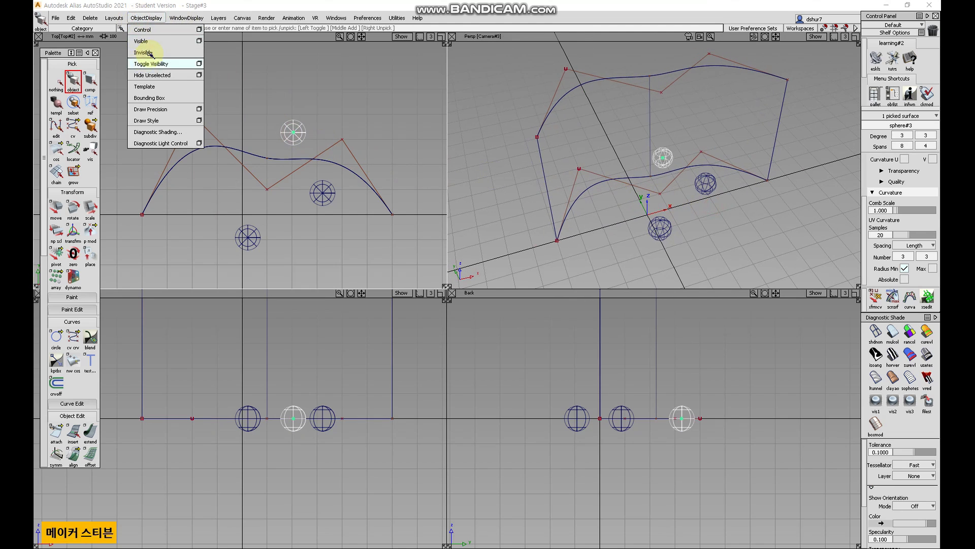
left_click(153, 43)
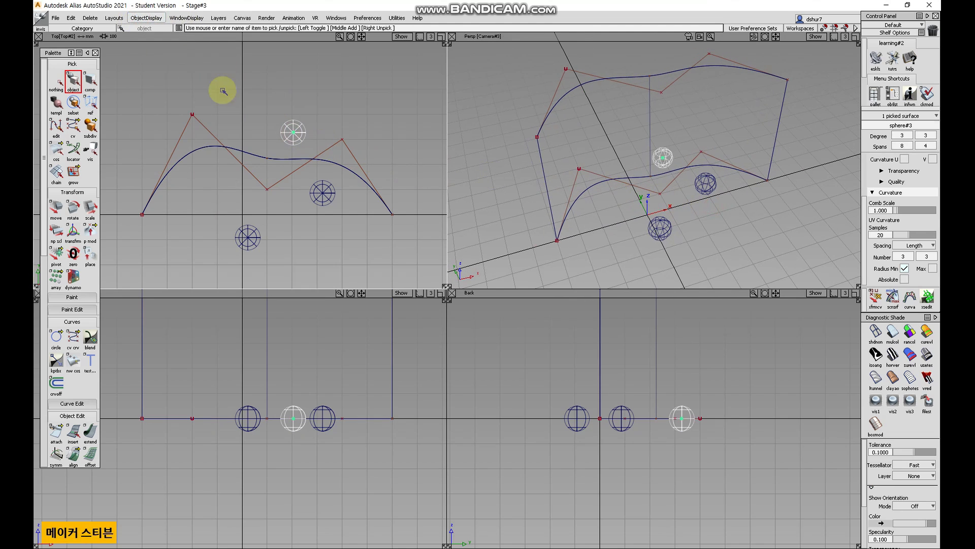
Make all hidden spheres visible again and deselect everything.
left_click(152, 17)
left_click(153, 42)
mouse_move(624, 228)
left_mouse_down("alt+shift")
mouse_move(637, 183)
mouse_move(603, 219)
mouse_move(593, 203)
left_mouse_up("alt+shift")
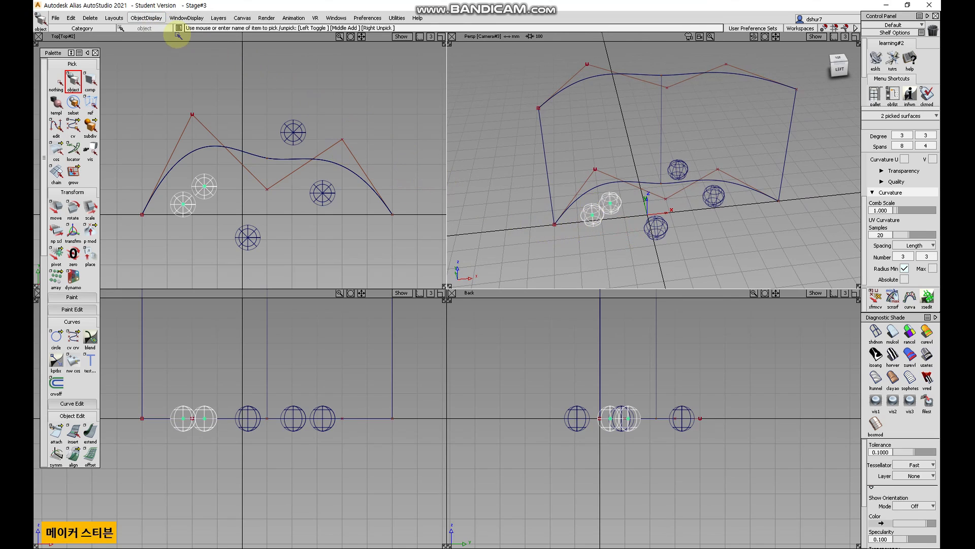
left_click(146, 17)
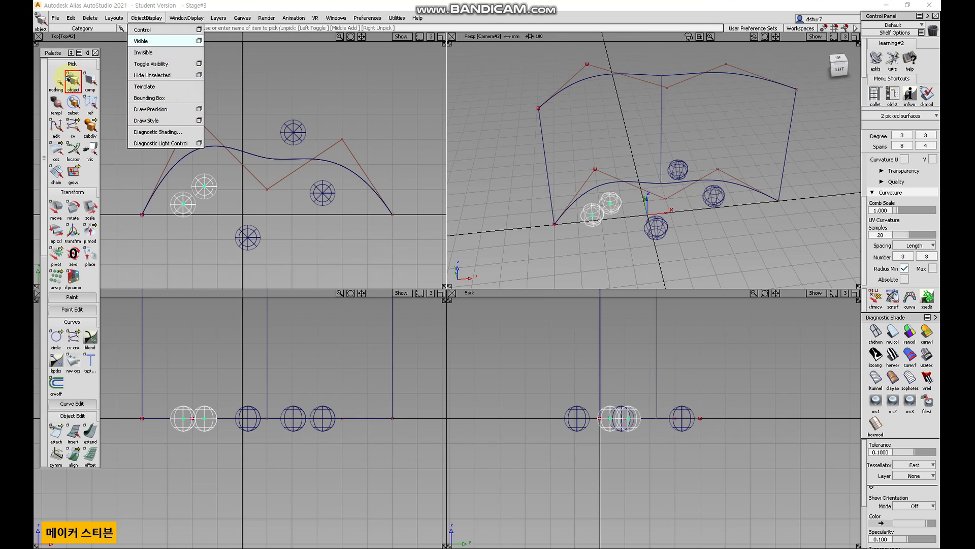
left_click(67, 78)
left_click(57, 79)
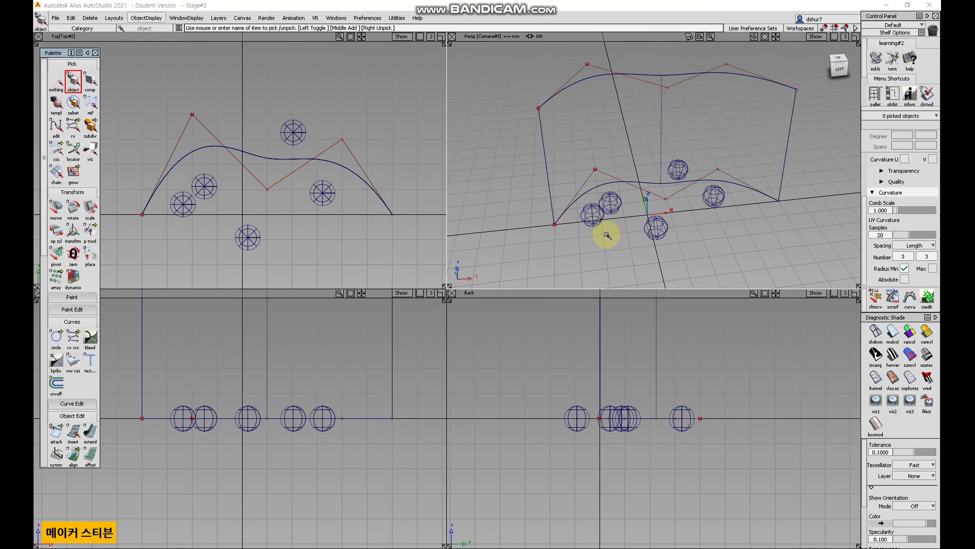
Maximize the Perspective view, orbit around the model, and pick the skin surface.
key("F8")
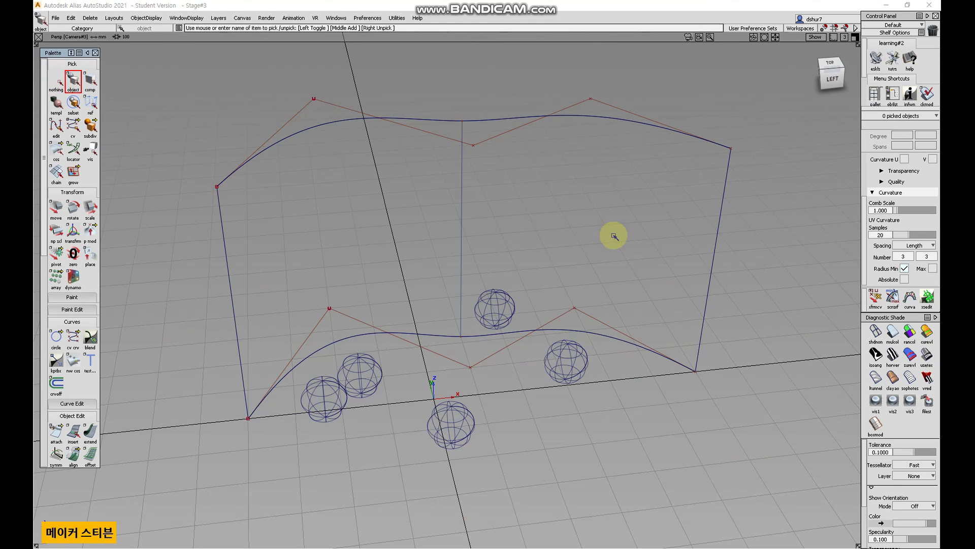
left_click_drag(506, 319, 542, 261, "alt+shift")
right_click_drag(544, 235, 487, 290, "alt+shift")
middle_click_drag(510, 156, 492, 267, "alt+shift")
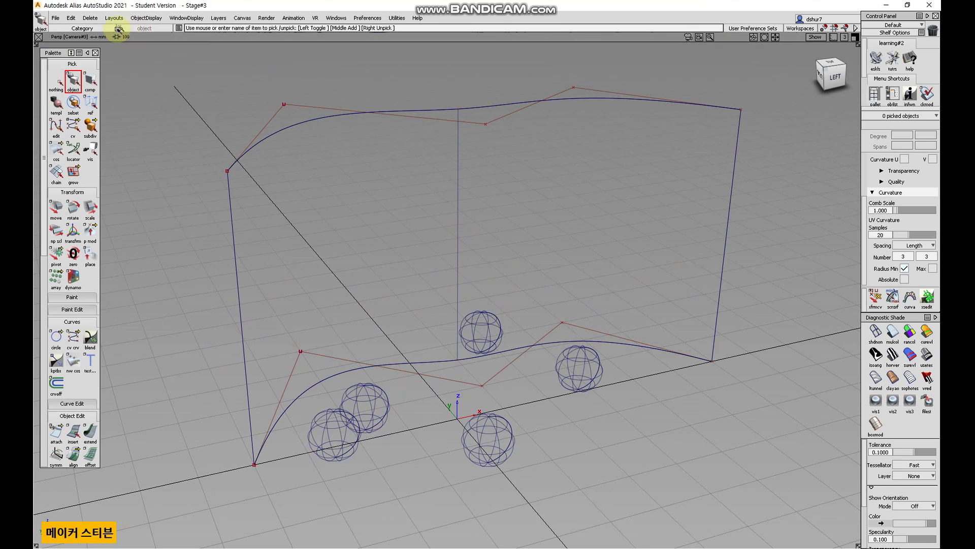
left_click(74, 80)
left_click(241, 213)
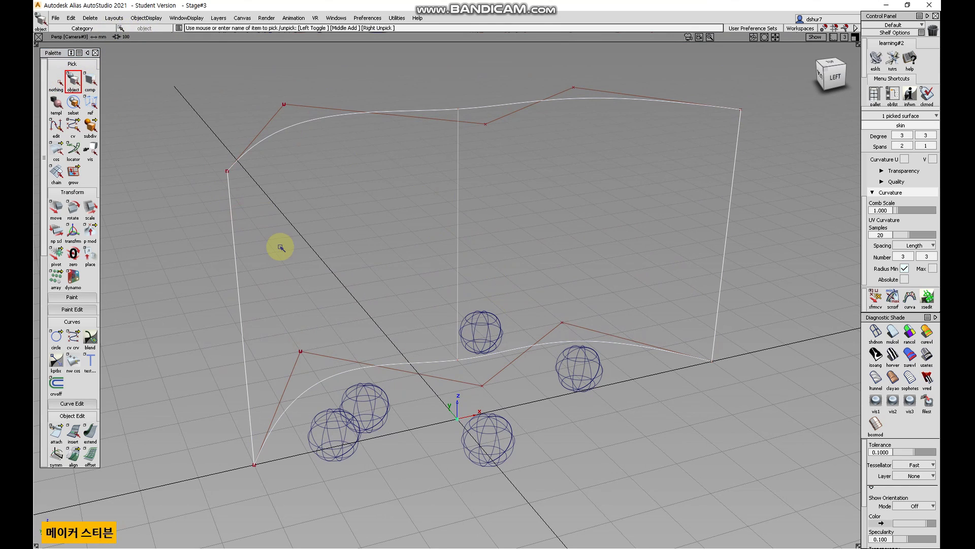
Turn the picked skin surface into a template.
left_click(146, 18)
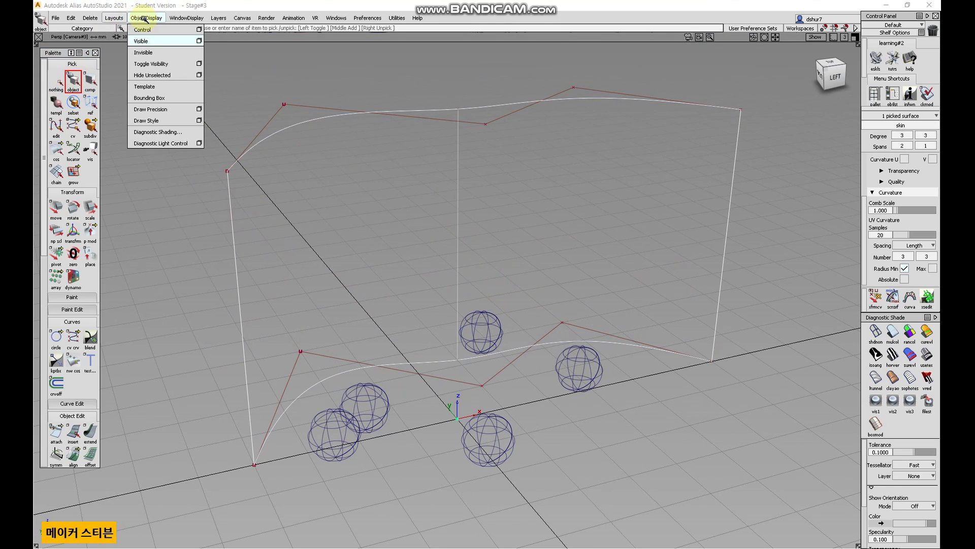
left_click(152, 87)
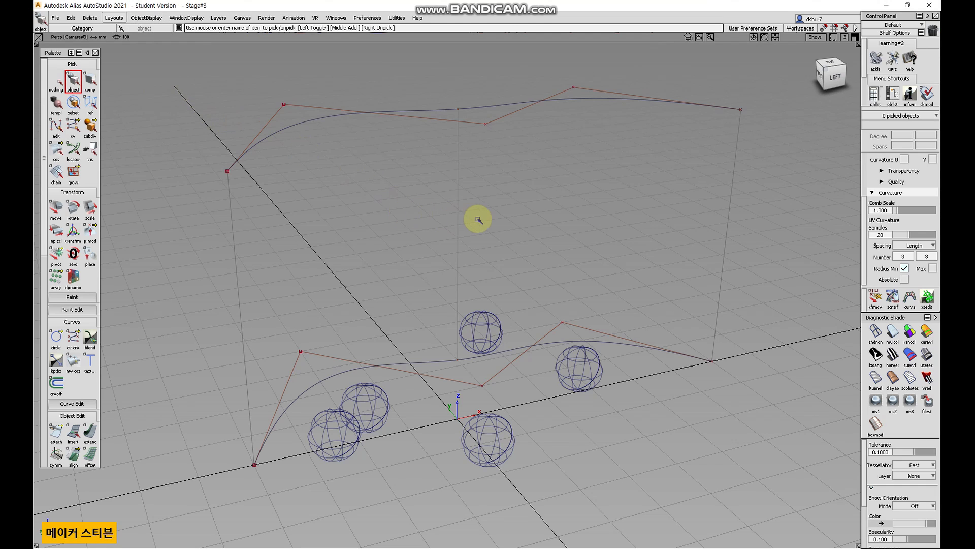
left_click_drag(507, 224, 498, 244, "alt+shift")
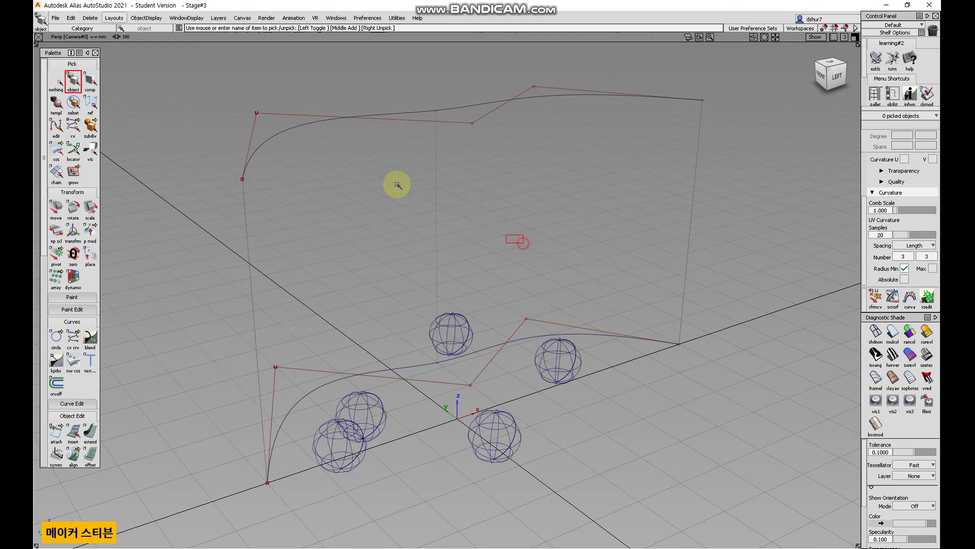
left_click_drag(436, 216, 540, 241, "alt+shift")
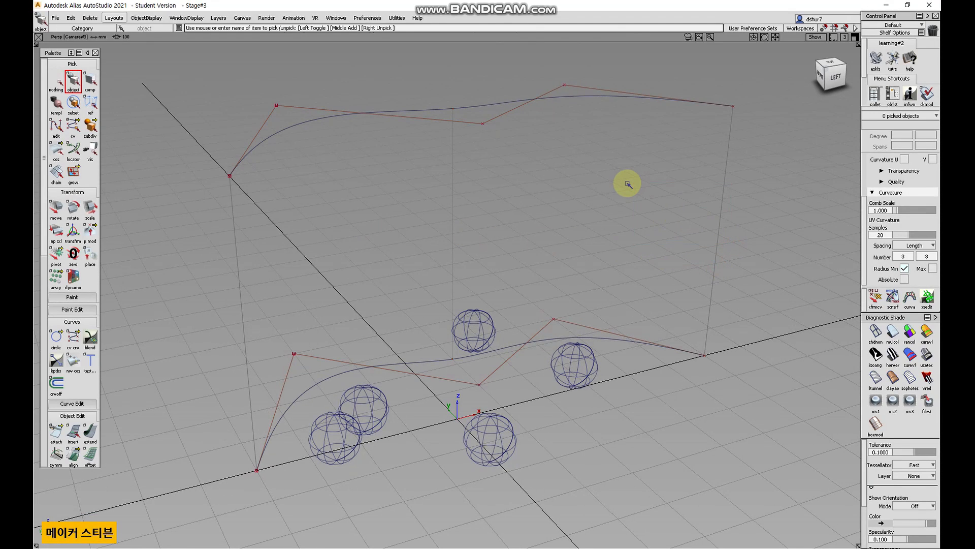
left_click_drag(557, 203, 645, 246, "alt+shift")
left_click_drag(537, 221, 410, 307, "alt+shift")
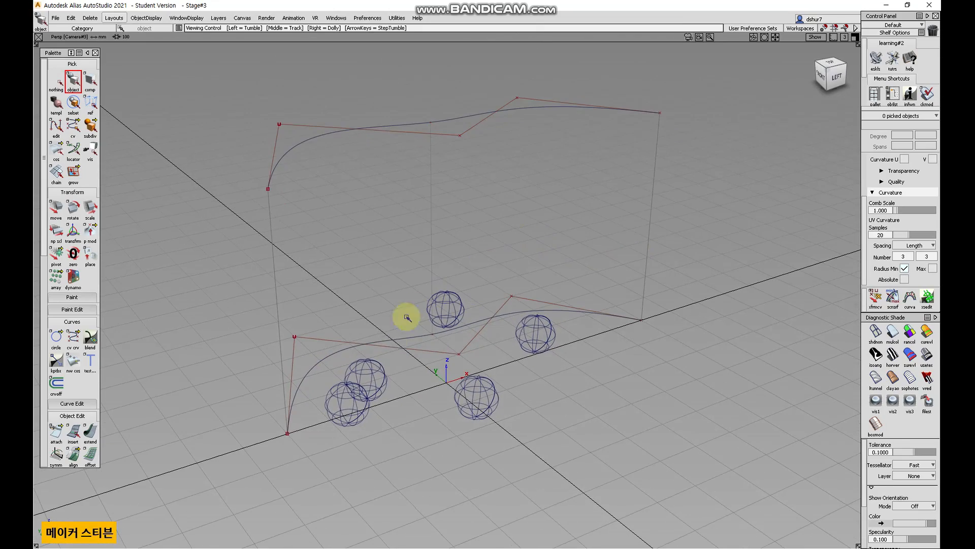
Pick each of the two leftmost spheres in turn and make it a template.
left_click(373, 373)
left_click(146, 18)
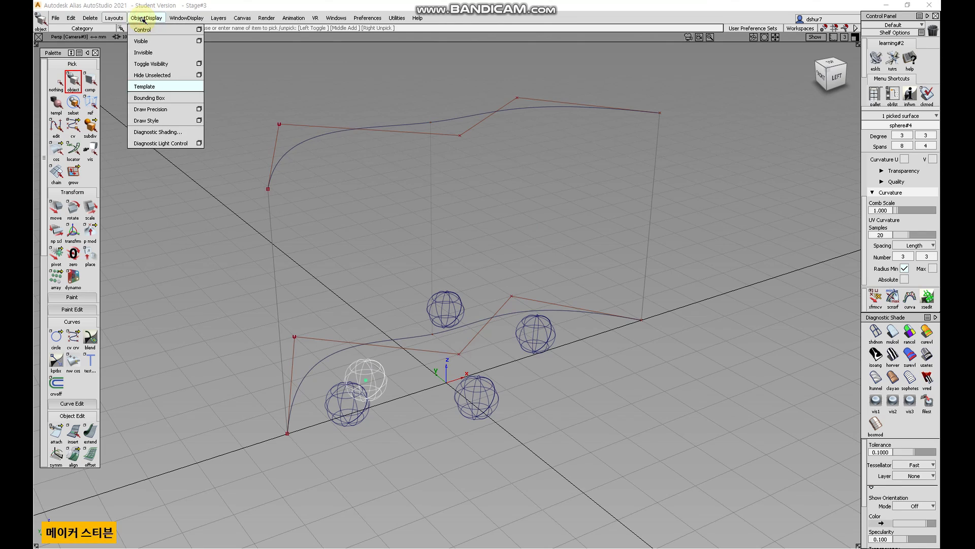
left_click(152, 86)
left_click(342, 423)
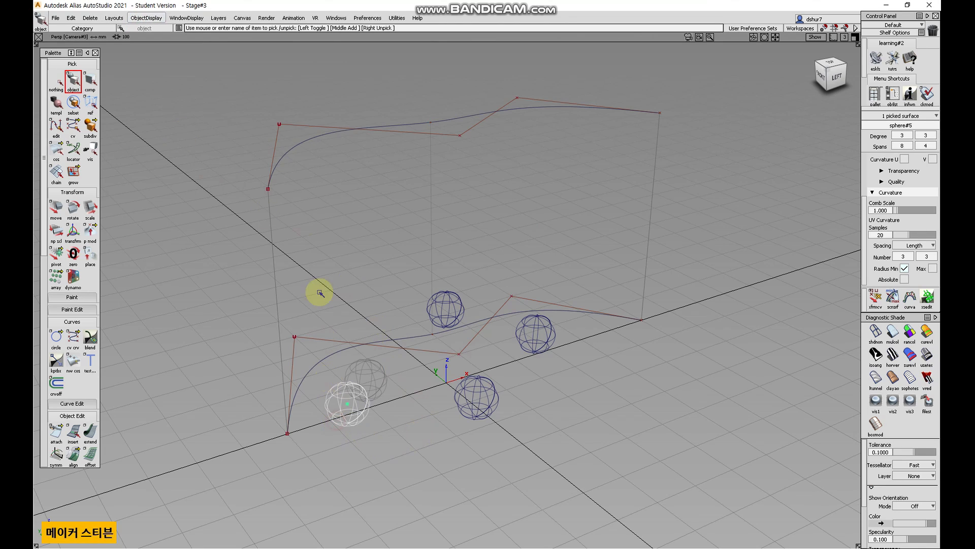
left_click(187, 18)
left_click(146, 18)
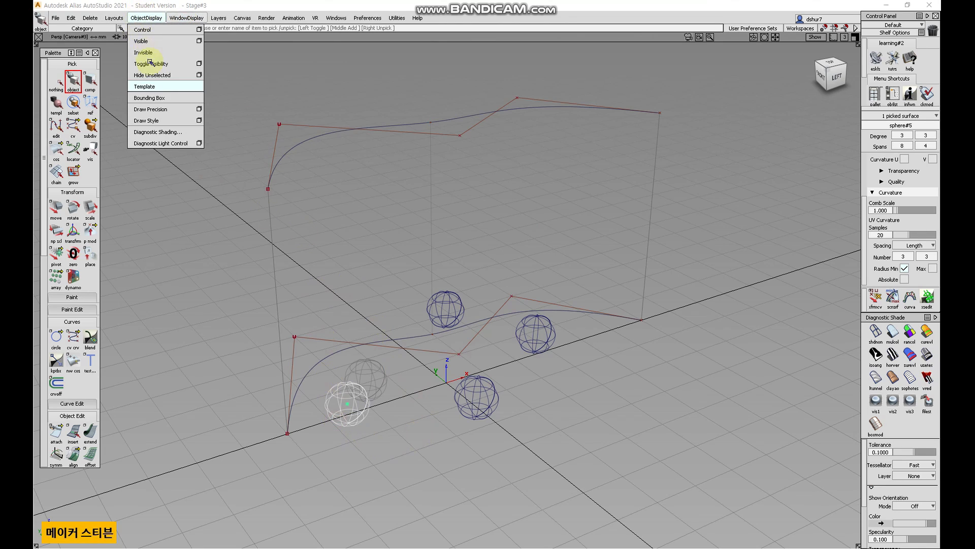
left_click(152, 86)
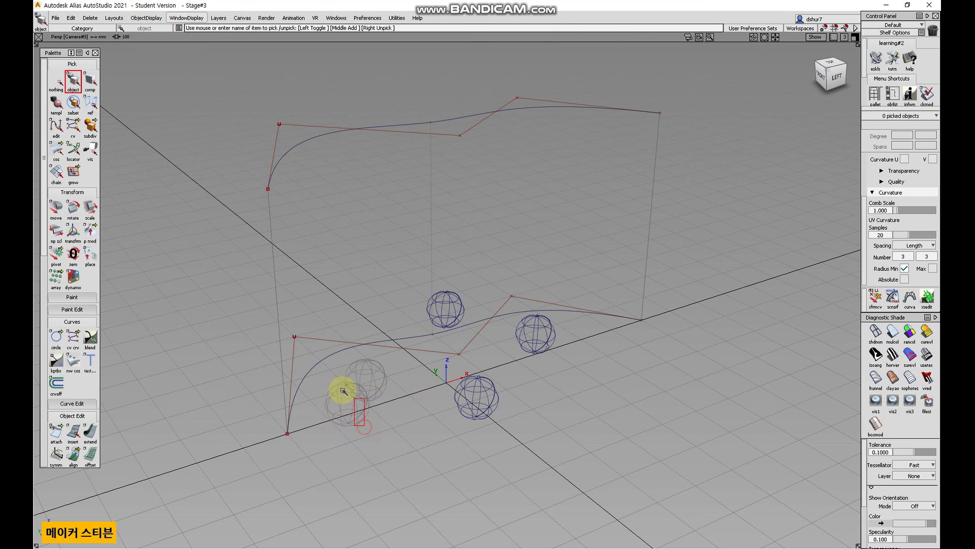
Pick the templated spheres and skin surface with the template pick tool, remove their template display, and deselect everything.
left_click_drag(437, 350, 487, 320, "alt+shift")
middle_click_drag(487, 320, 470, 336, "alt+shift")
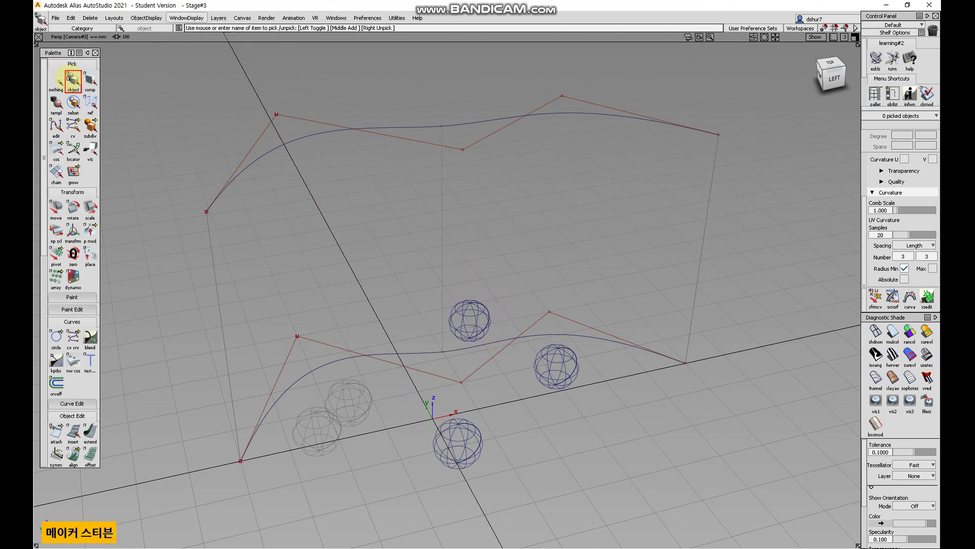
left_click(55, 104)
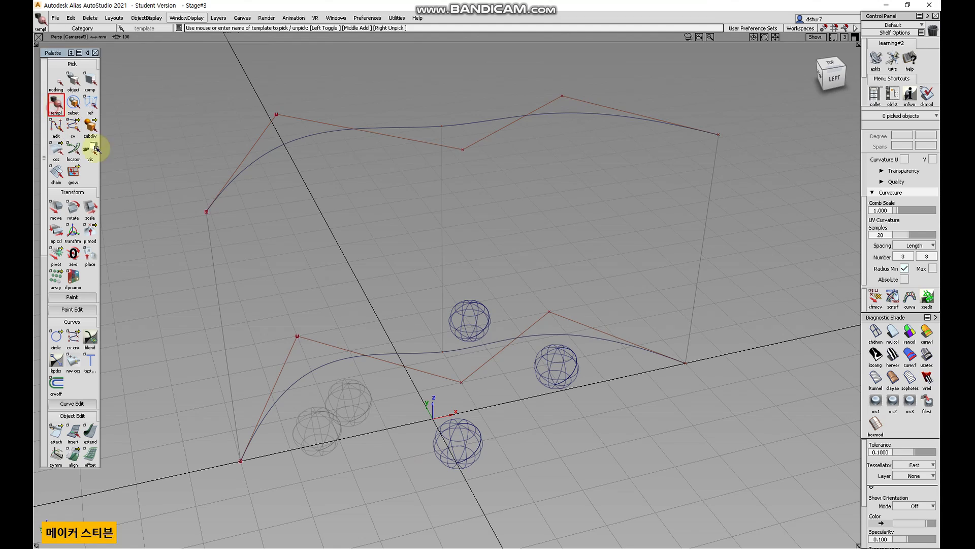
left_click_drag(398, 456, 305, 394)
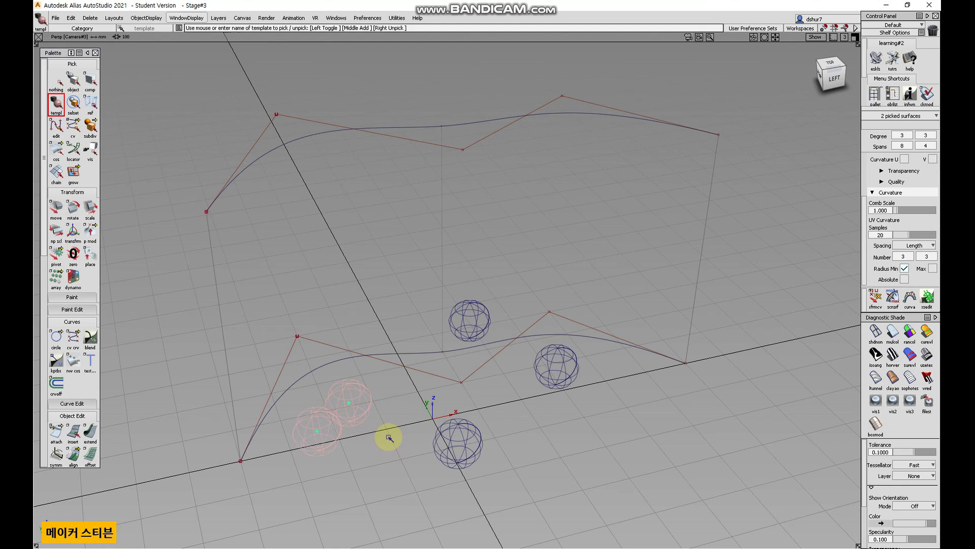
left_click_drag(245, 338, 165, 275)
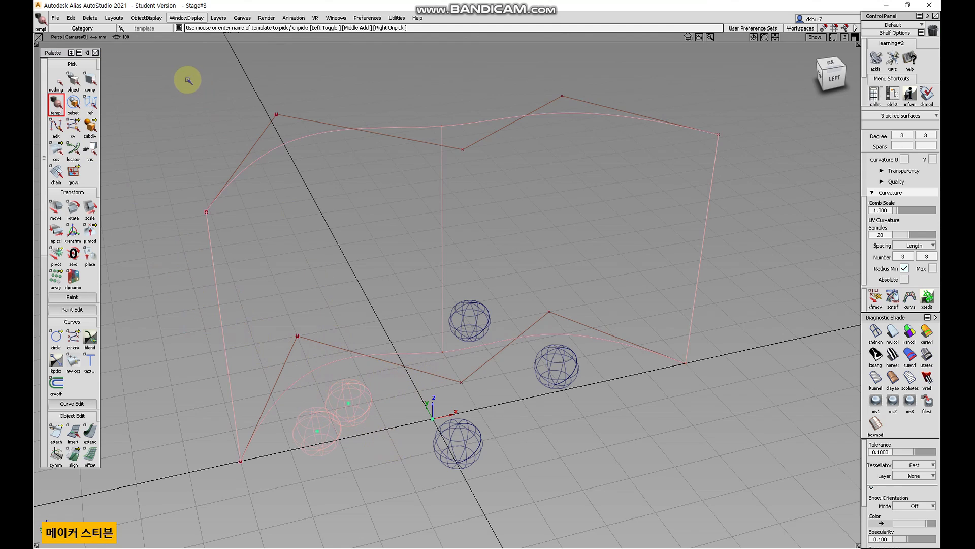
left_click(146, 18)
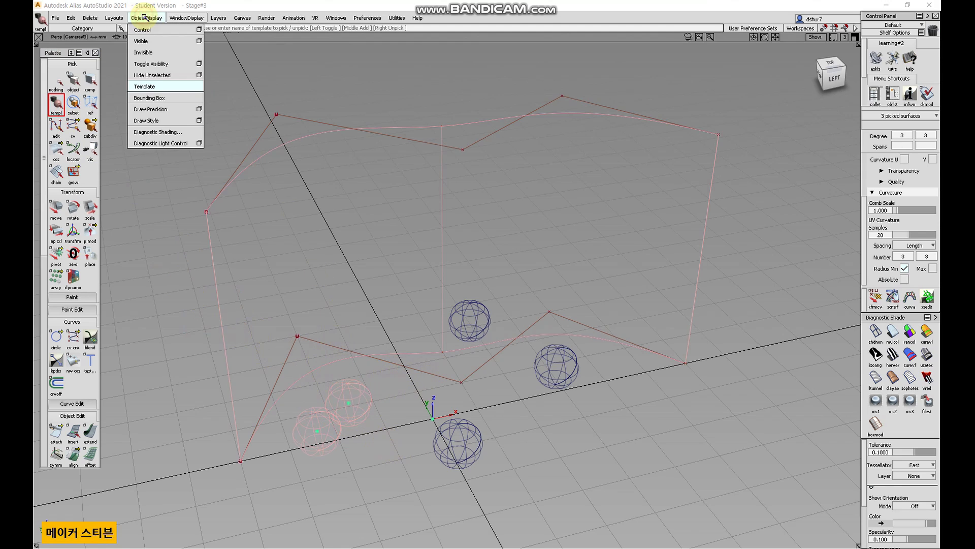
left_click(153, 87)
left_click(56, 75)
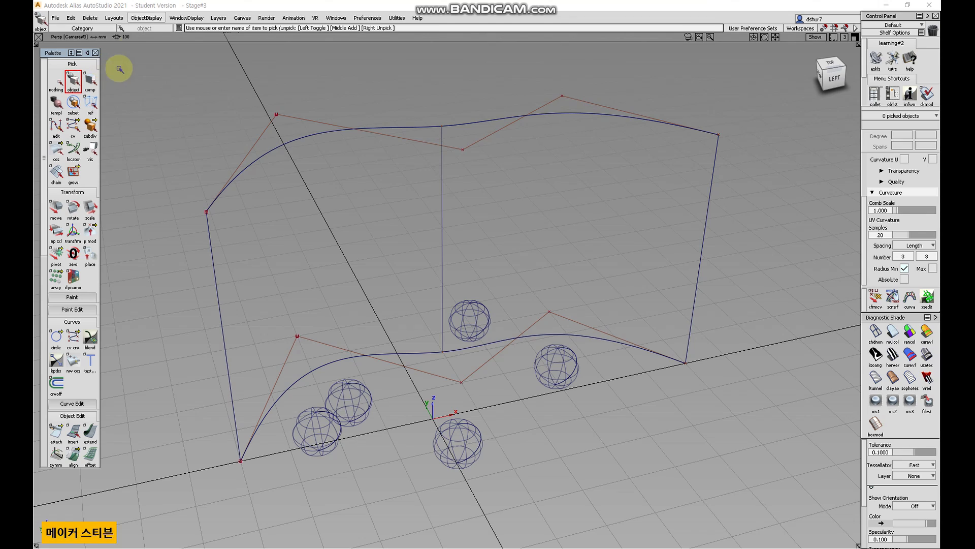
Pick the two leftmost spheres, display them as bounding boxes, and deselect them.
left_click(146, 18)
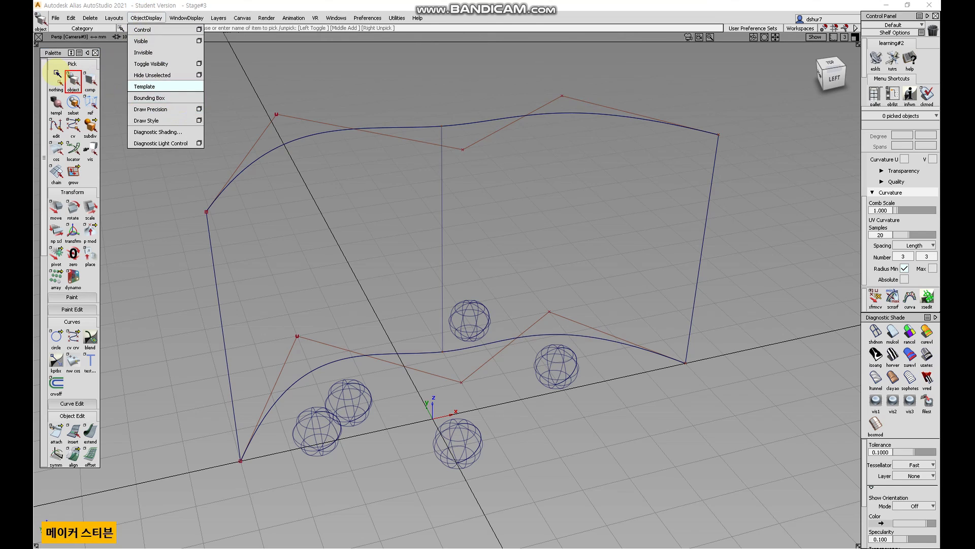
left_click(57, 79)
left_click(75, 81)
left_click_drag(353, 426, 308, 392)
left_click(148, 19)
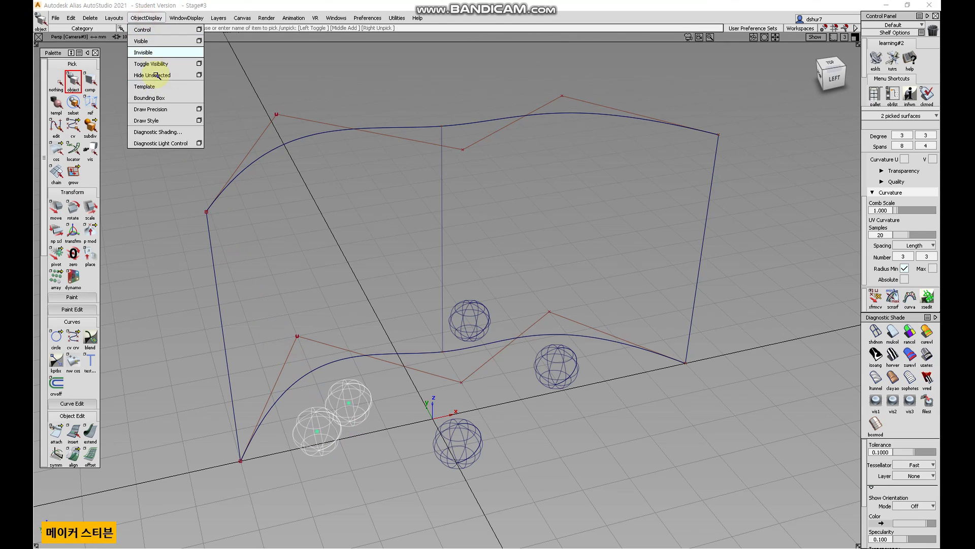
left_click(165, 98)
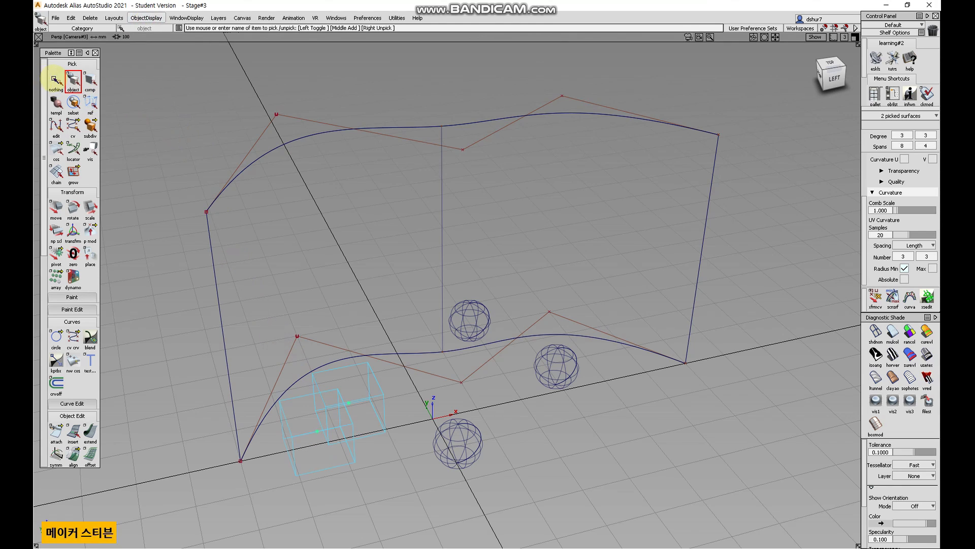
left_click(52, 80)
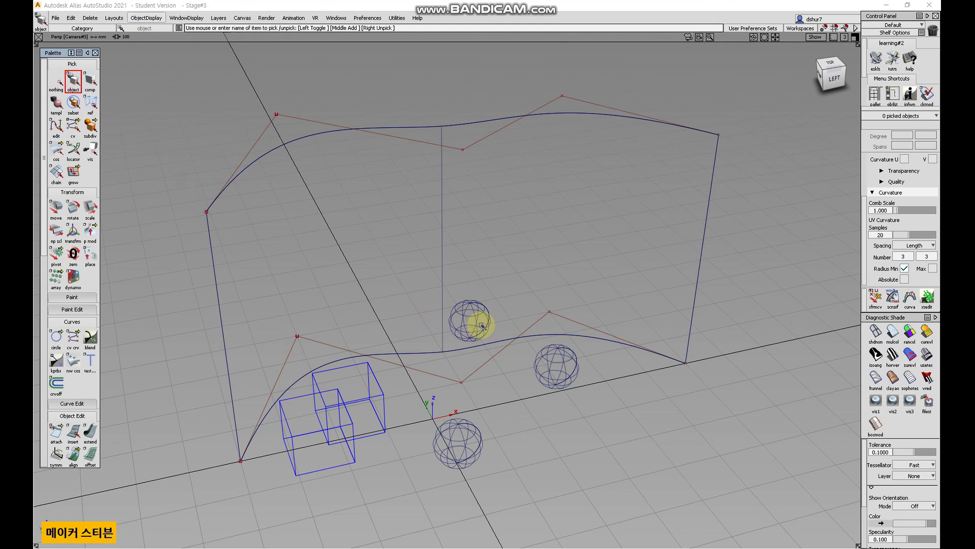
Pick the two boxed spheres, turn their bounding-box display off, and deselect them.
left_click_drag(409, 320, 505, 279, "alt+shift")
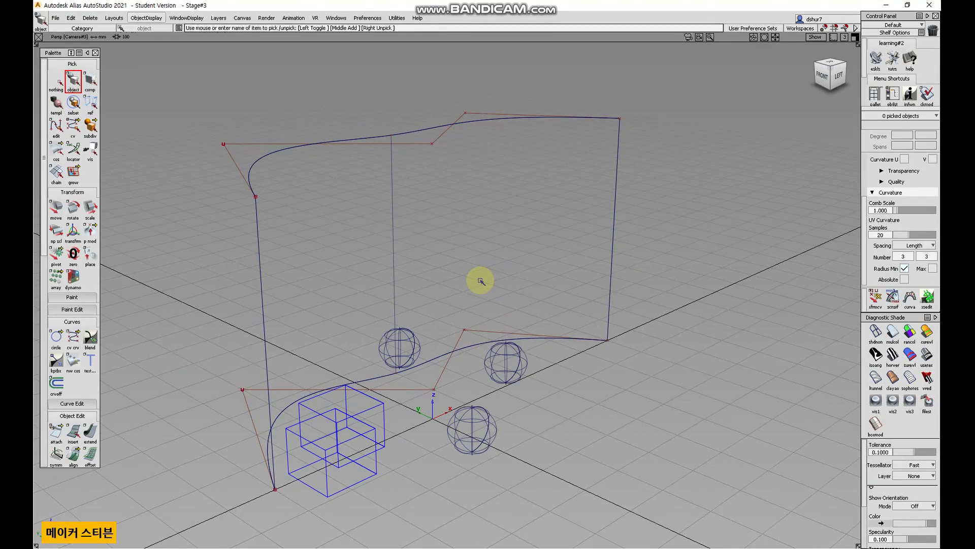
left_click_drag(477, 283, 403, 363, "alt+shift")
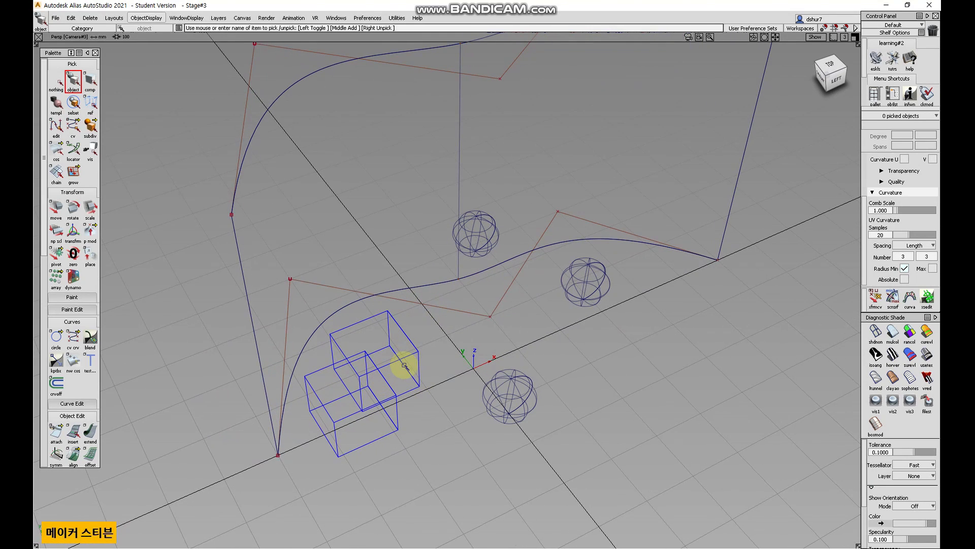
left_click_drag(403, 394, 382, 381, "alt+shift")
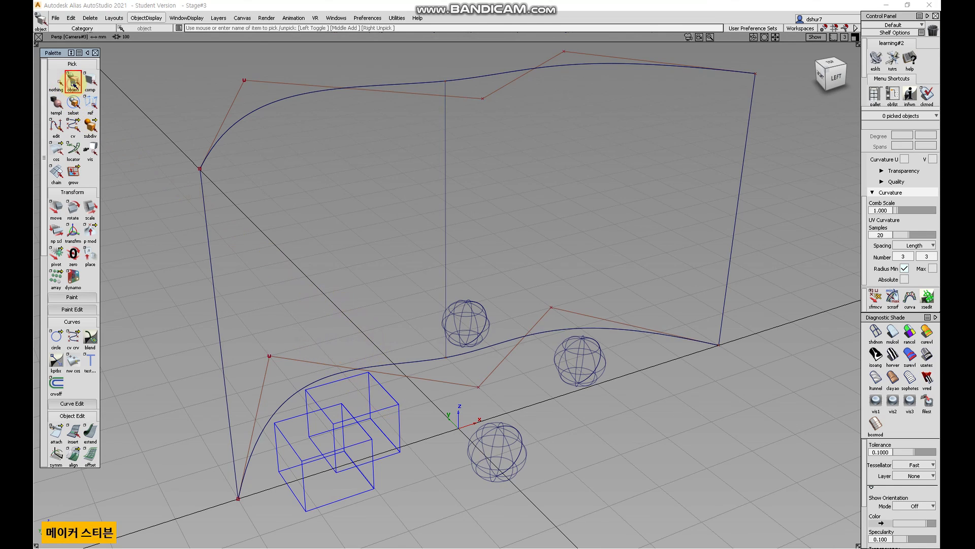
left_click(321, 411)
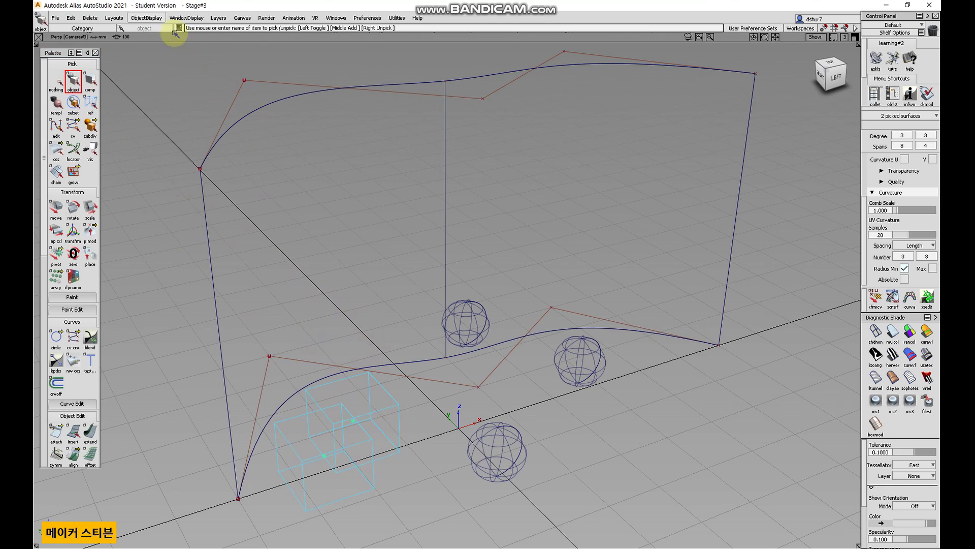
left_click(146, 18)
left_click(163, 99)
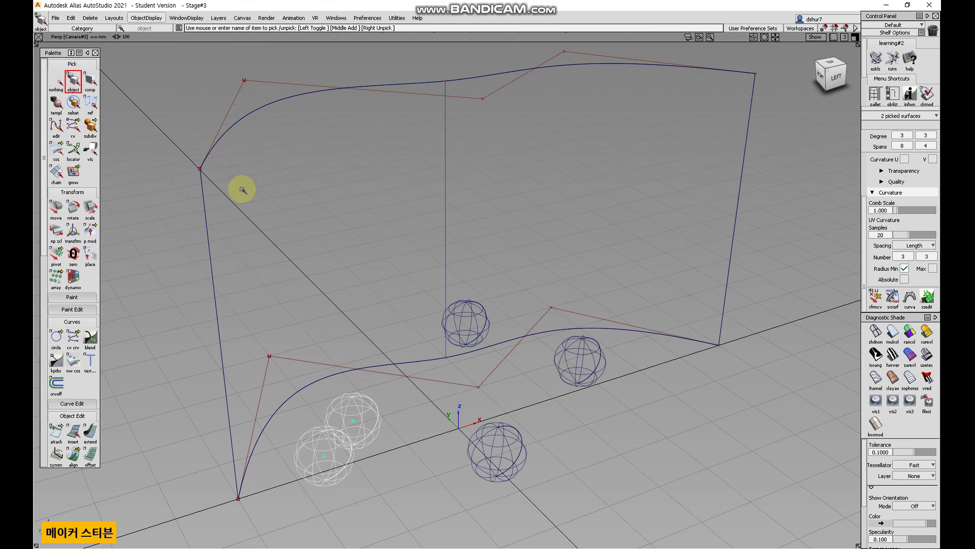
left_click(60, 77)
Hide and restore the Diagnostic Shading panel twice.
left_click(149, 18)
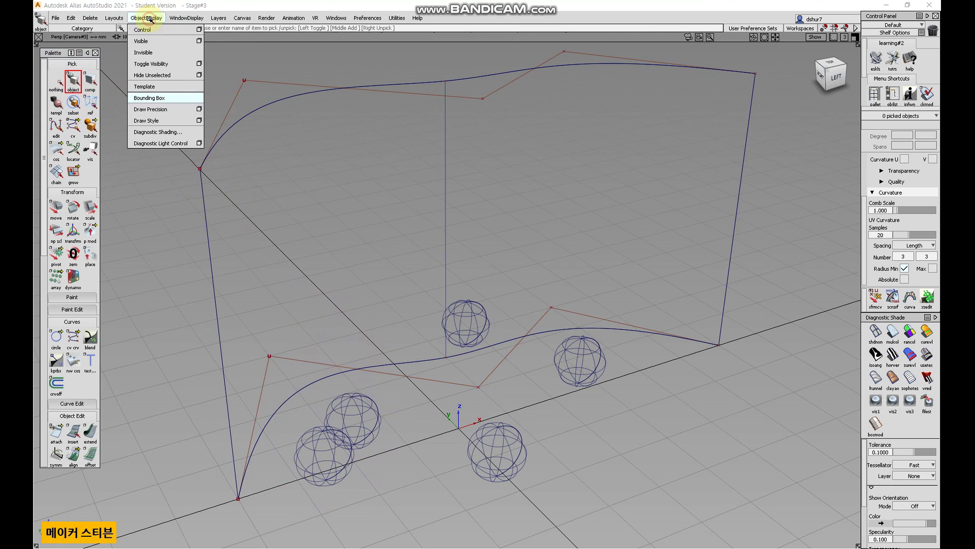
left_click(161, 132)
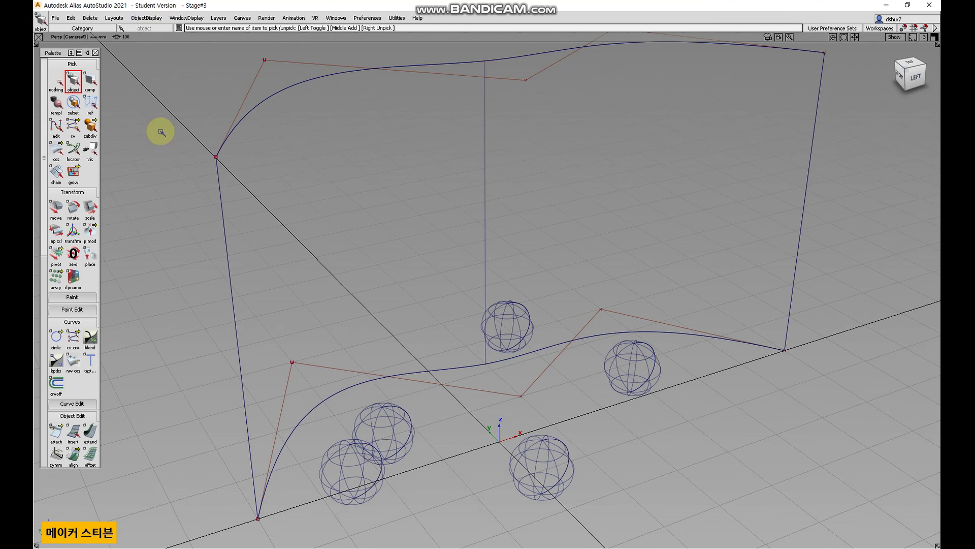
left_click(131, 18)
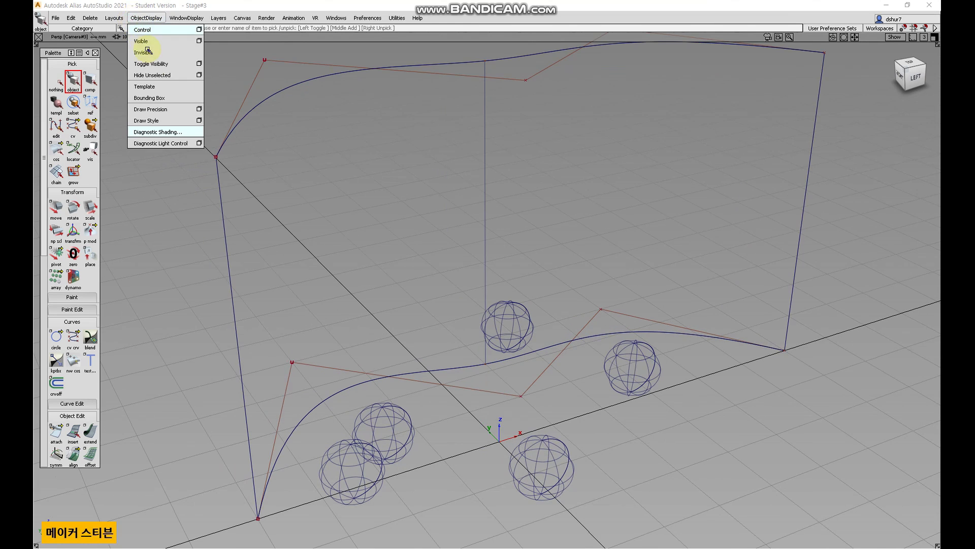
left_click(172, 132)
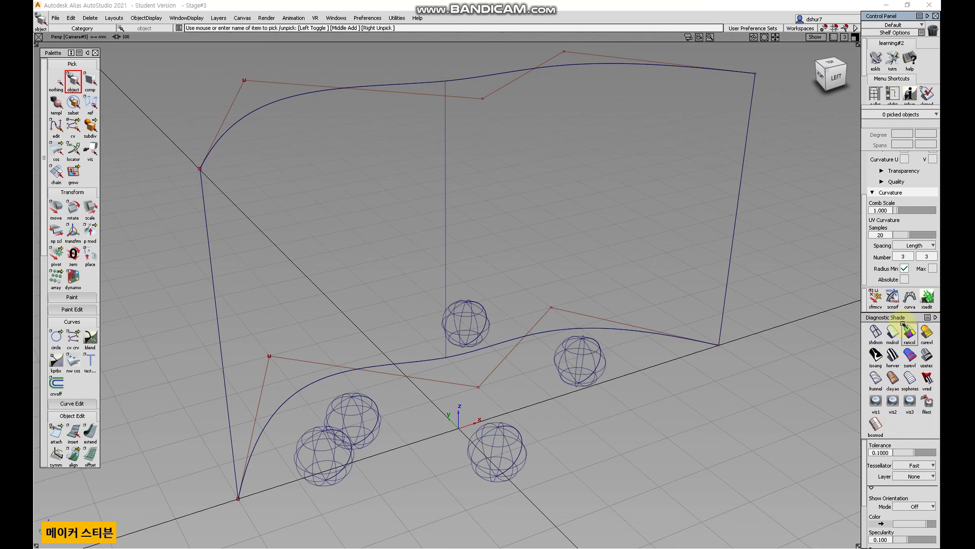
left_click(155, 19)
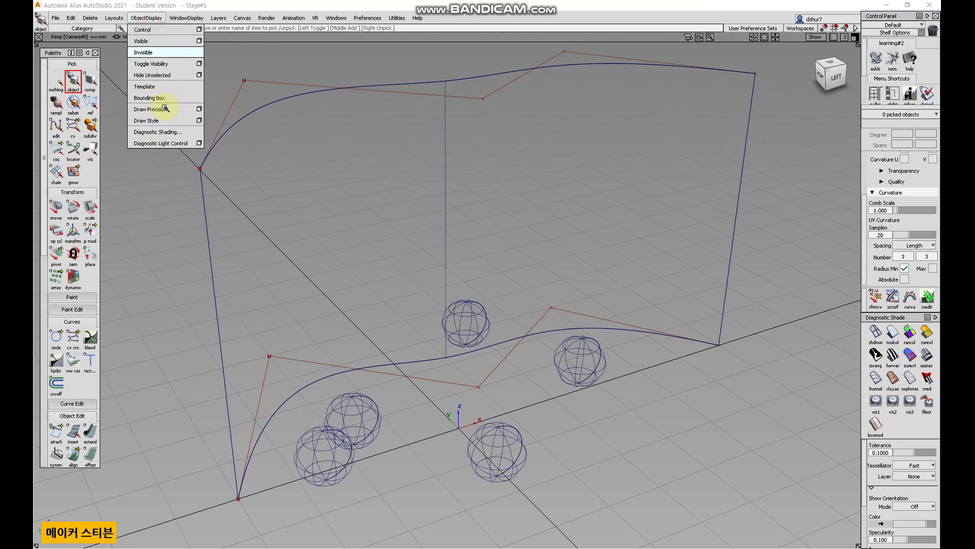
left_click(168, 132)
left_click(146, 18)
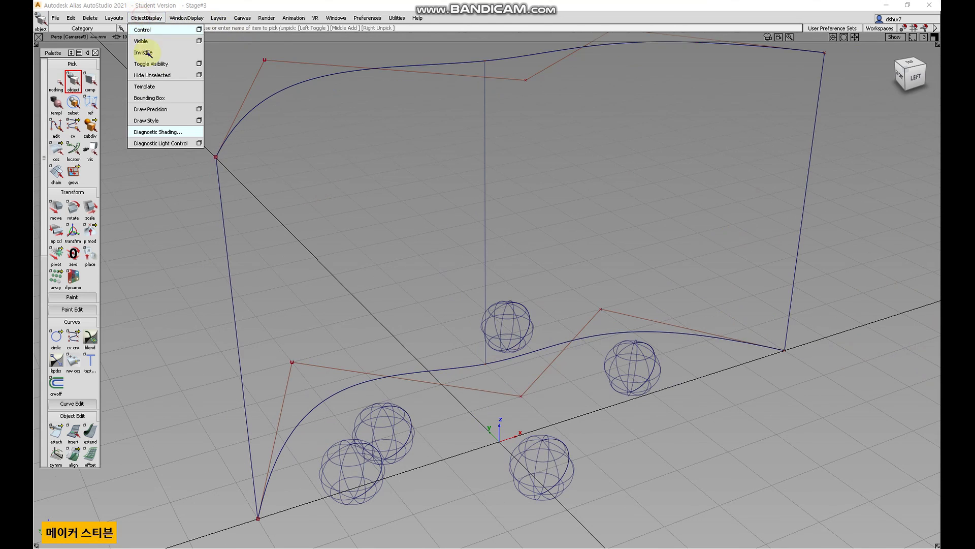
left_click(159, 131)
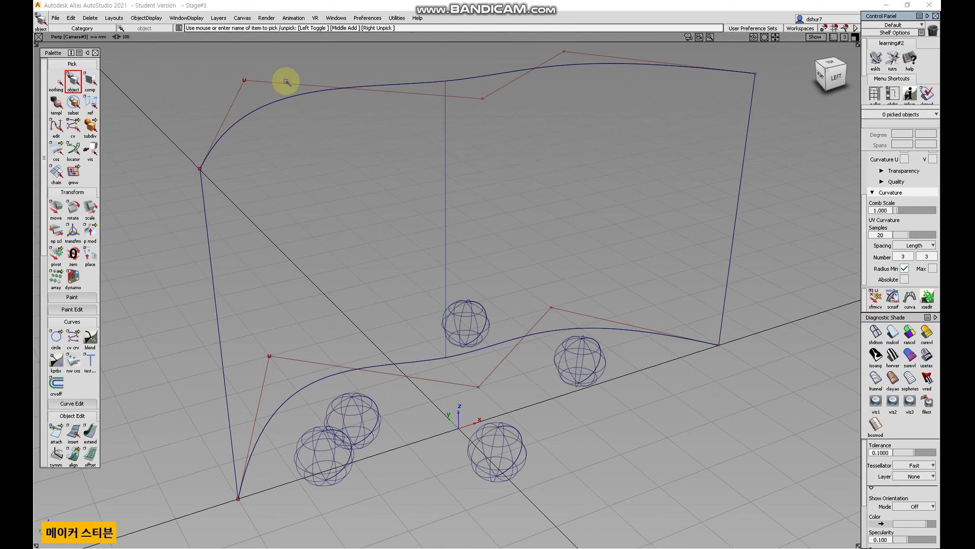
Toggle the viewport title bar off and back on.
left_click(194, 19)
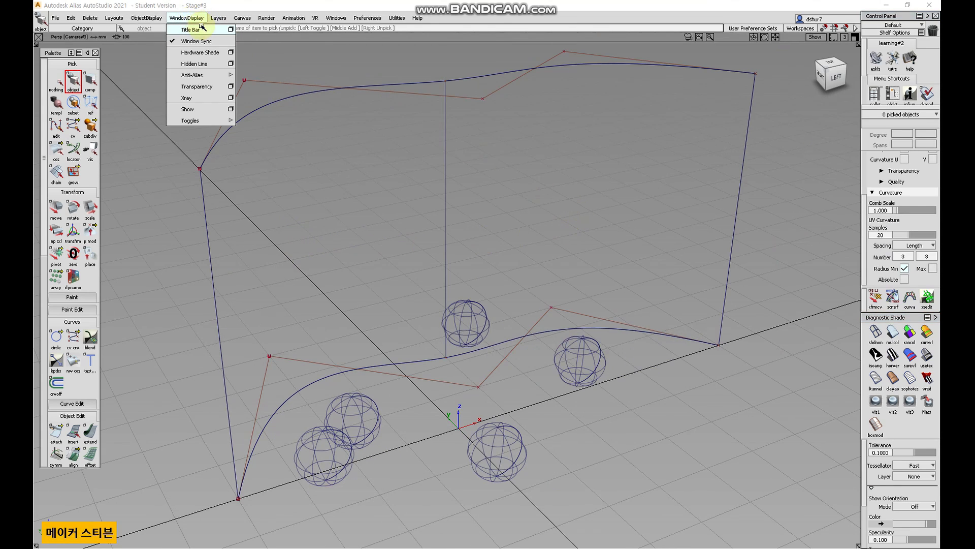
left_click(204, 30)
left_click(187, 18)
left_click(191, 31)
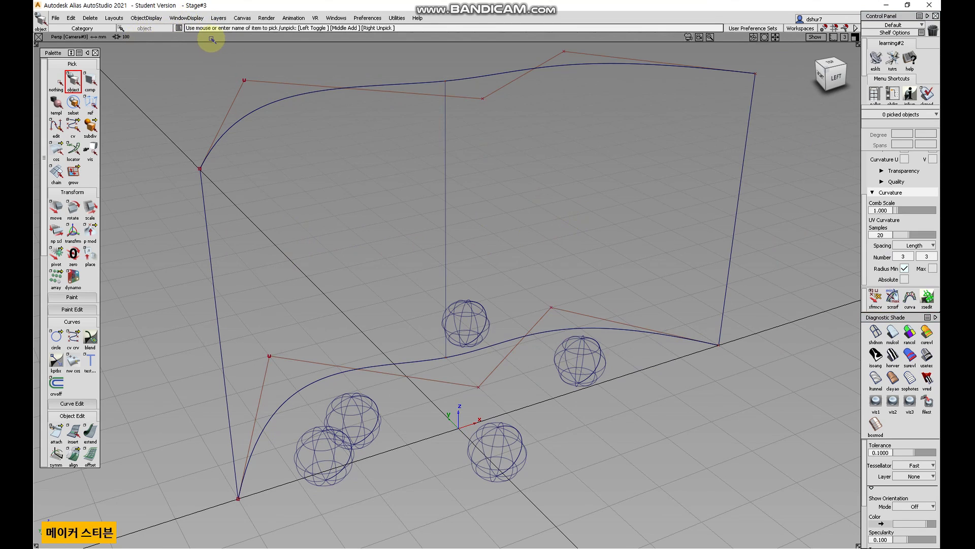
Switch the maximized viewport to the Top view.
left_click(181, 17)
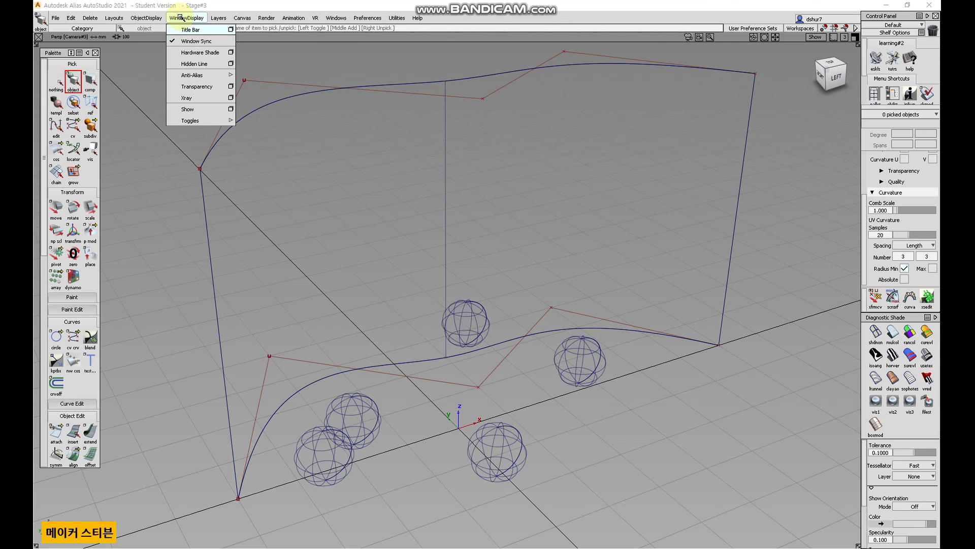
left_click(485, 204)
key("F5")
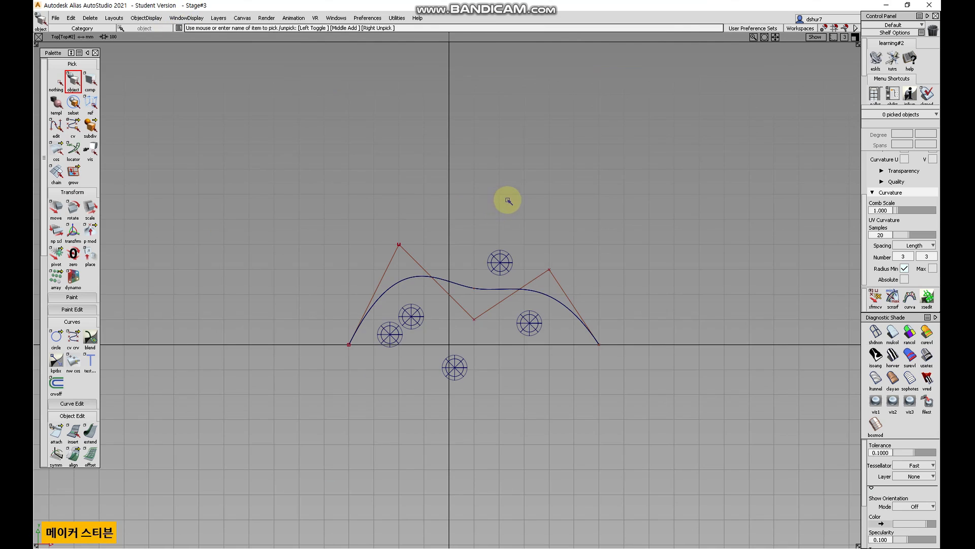
Switch the workspace to the four-viewport layout.
key("F9")
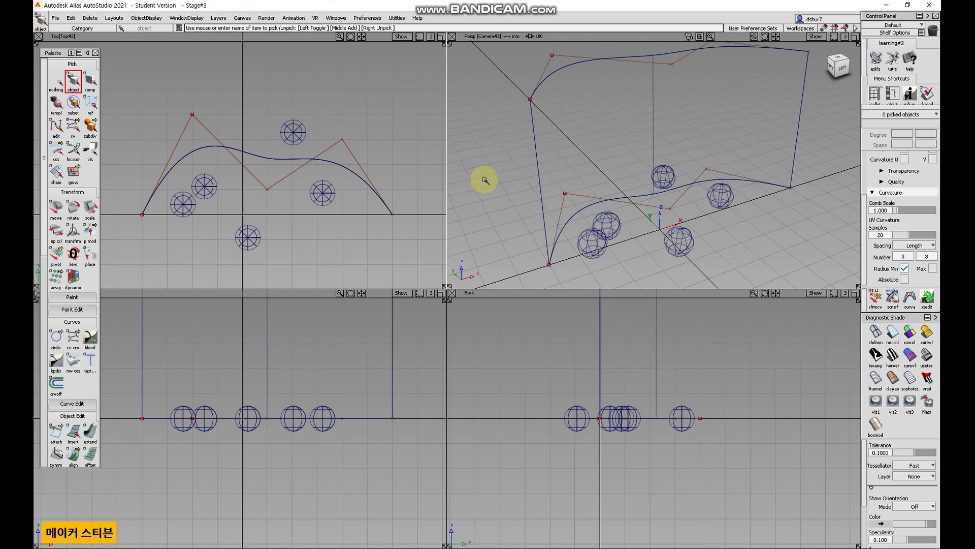
right_click_drag(349, 180, 508, 427, "alt+shift")
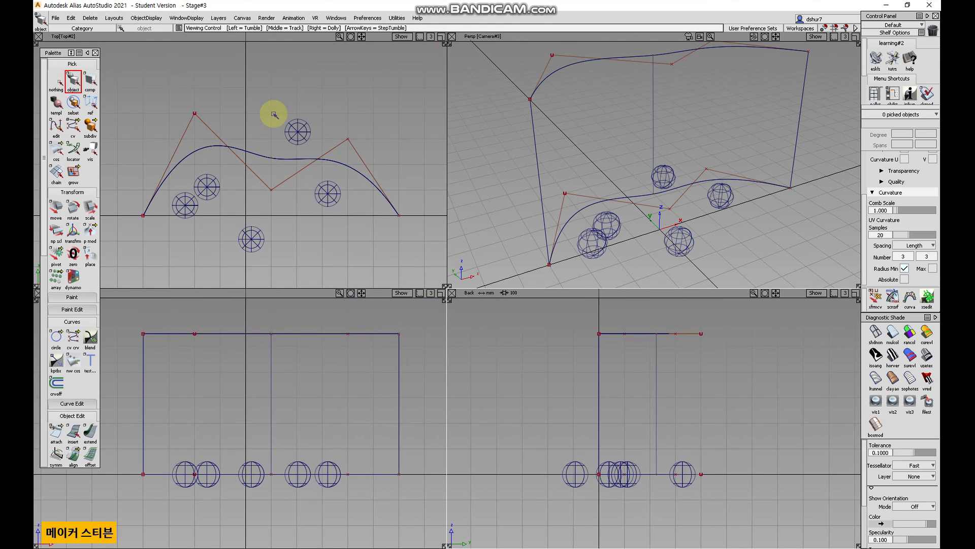
Toggle Window Sync and zoom the Top view in on a single sphere.
left_click(186, 18)
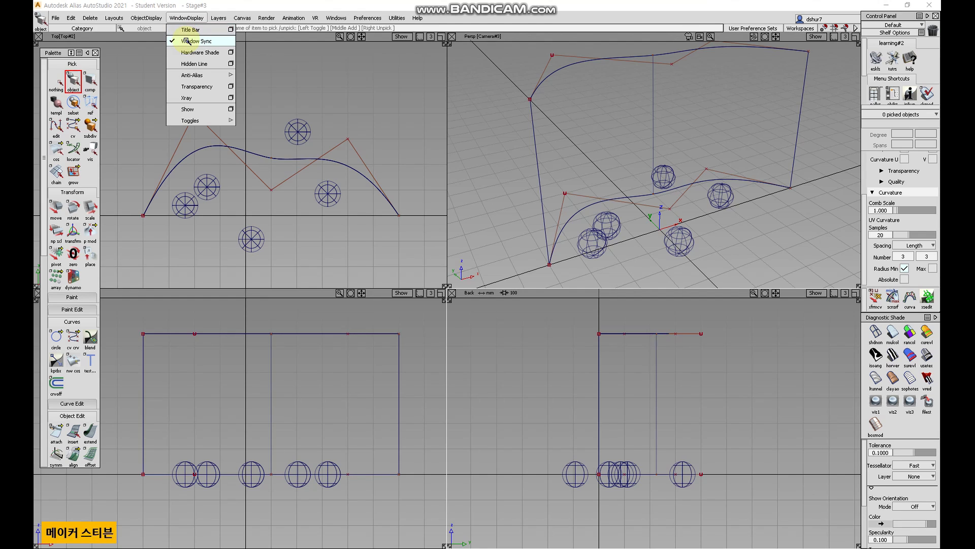
left_click(216, 41)
right_click_drag(279, 157, 399, 111, "alt+shift")
middle_click_drag(319, 155, 133, 256, "alt+shift")
right_click_drag(258, 167, 317, 144, "alt+shift")
right_click_drag(655, 380, 597, 352, "alt+shift")
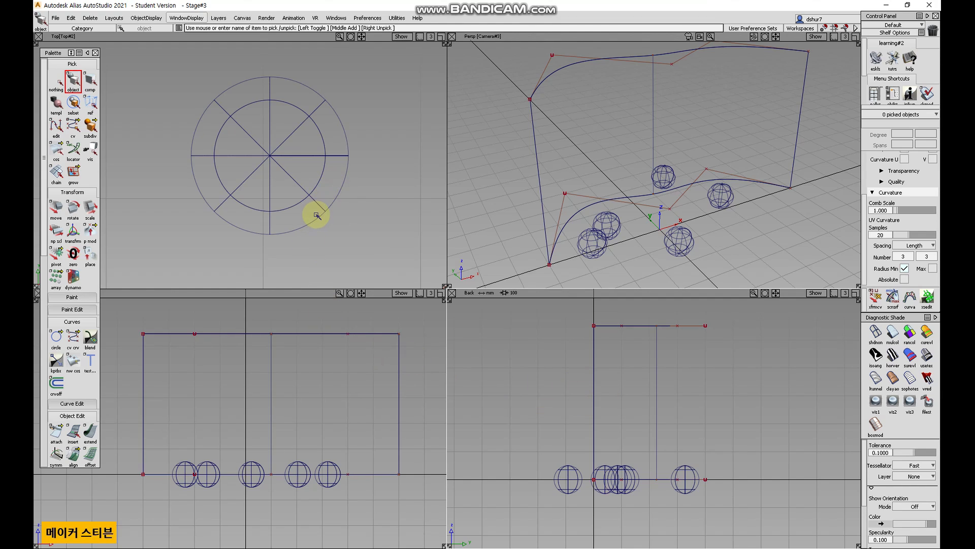
Open the Show options window from Window Display toggles and move it beside the Perspective view.
left_click(190, 18)
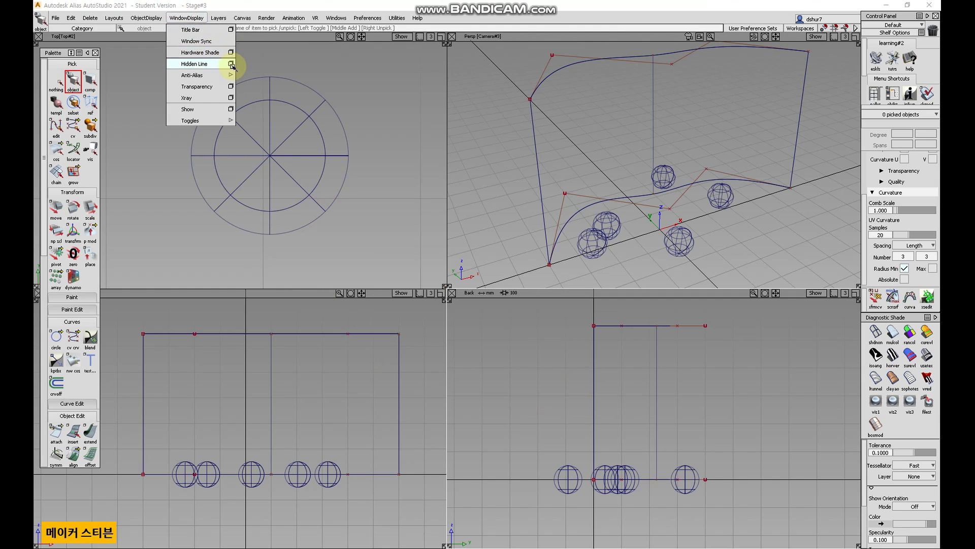
mouse_move(233, 75)
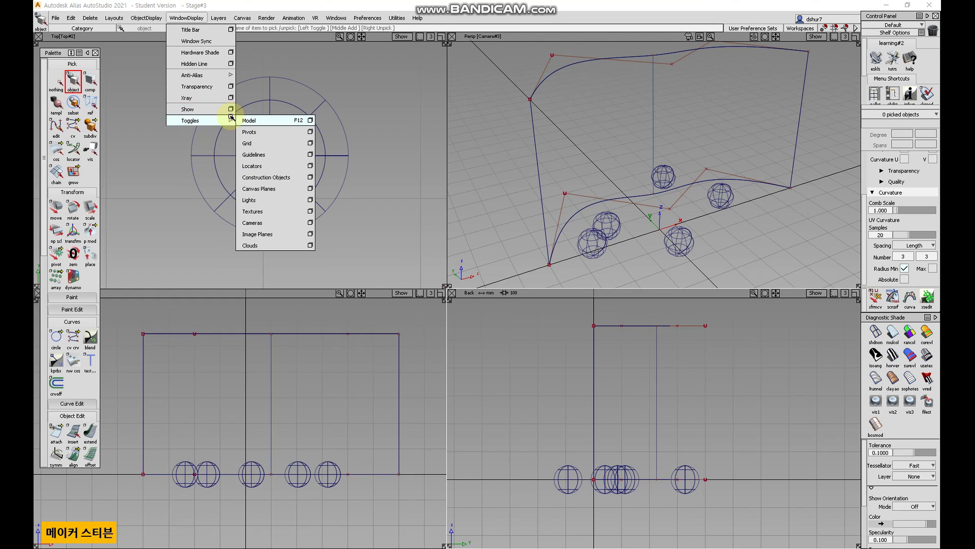
left_click(229, 110)
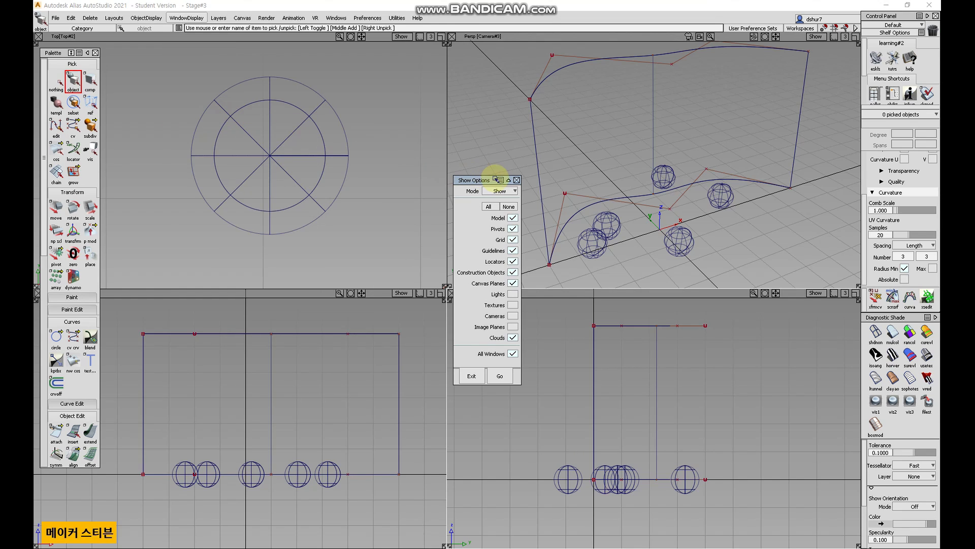
left_click_drag(470, 178, 393, 61)
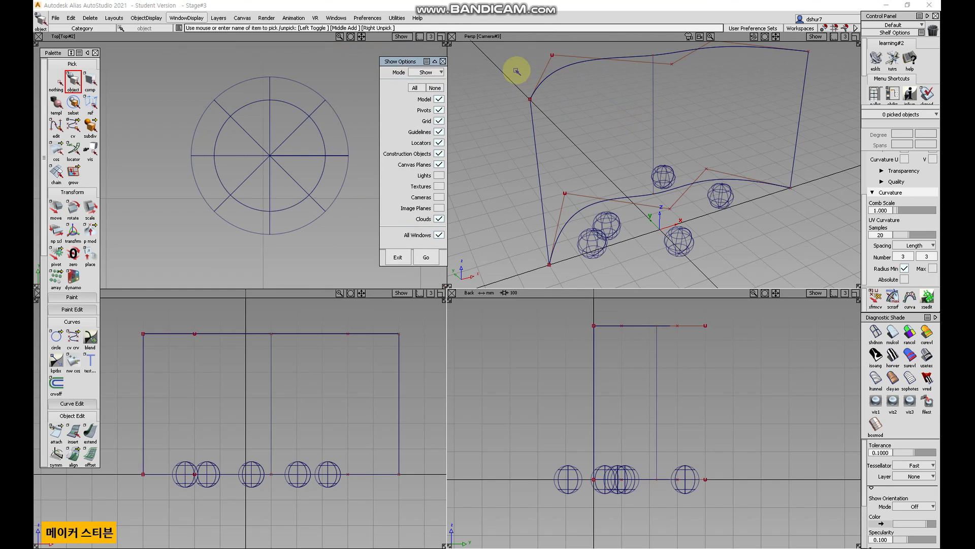
left_click_drag(412, 62, 520, 62)
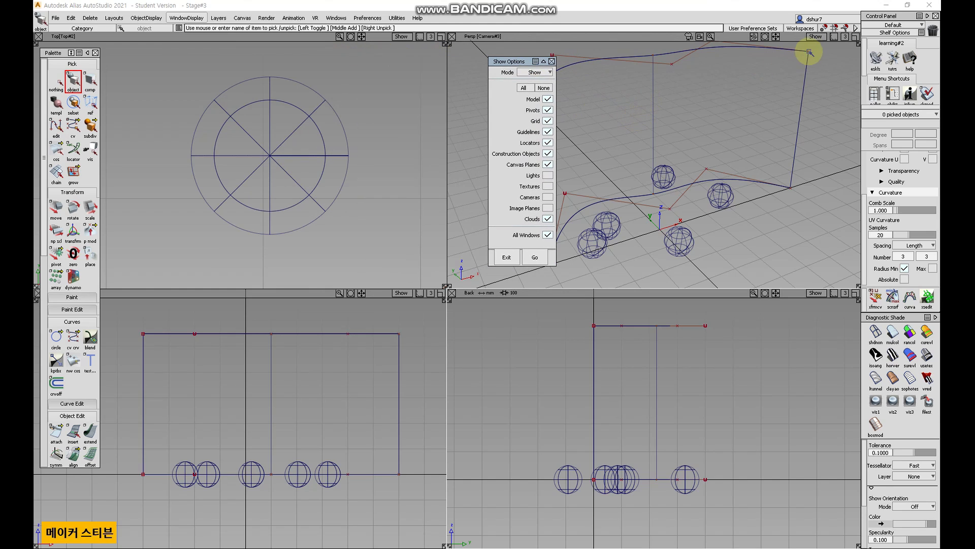
Examine the Perspective viewport's Show menu options.
left_click(815, 37)
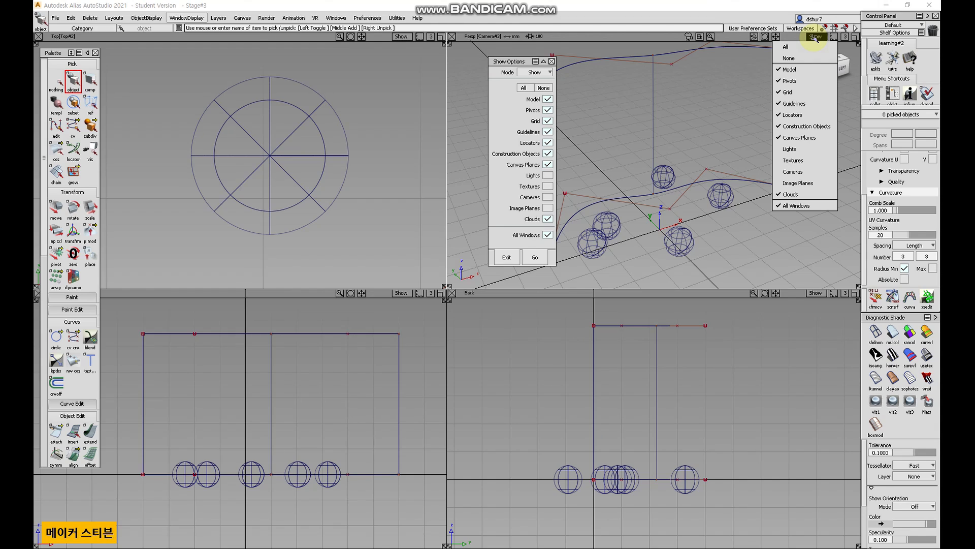
left_click(815, 37)
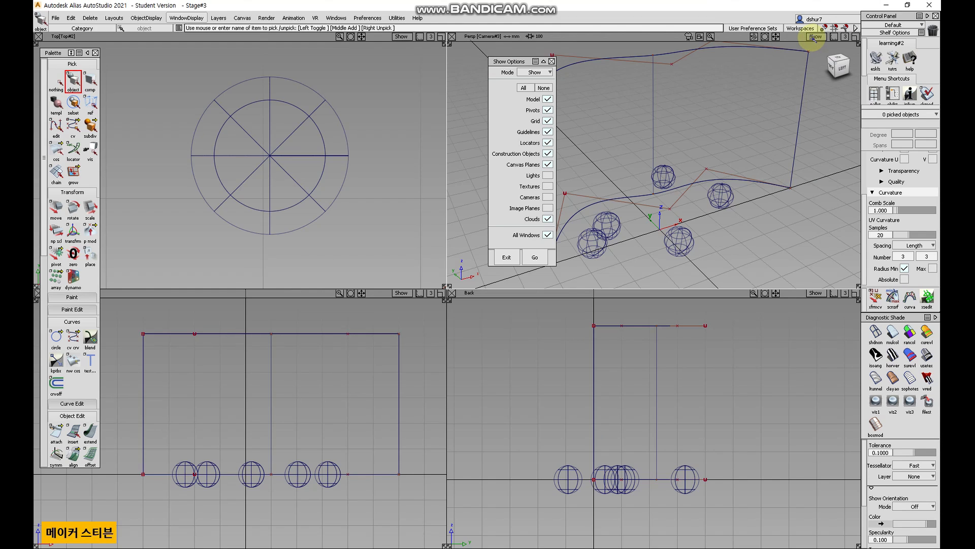
left_click(814, 37)
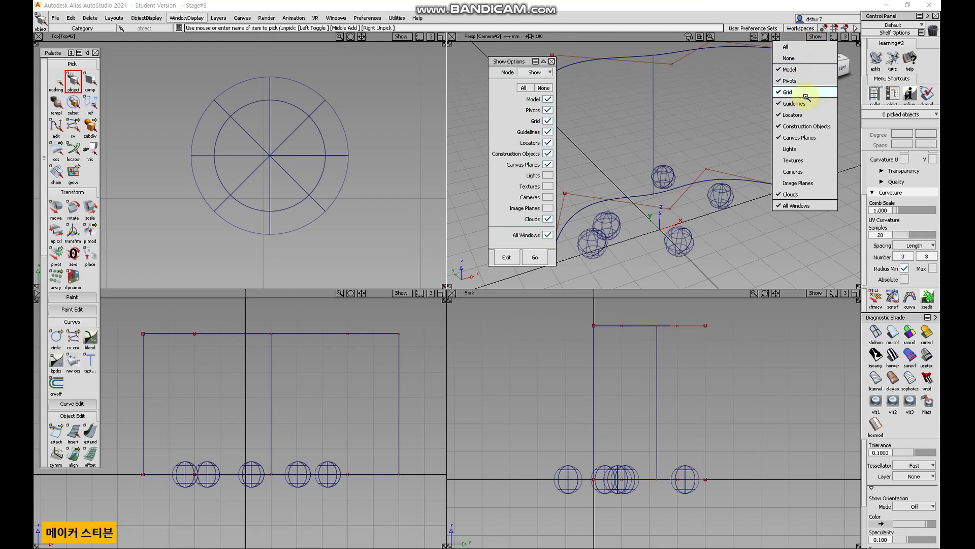
left_click(714, 10)
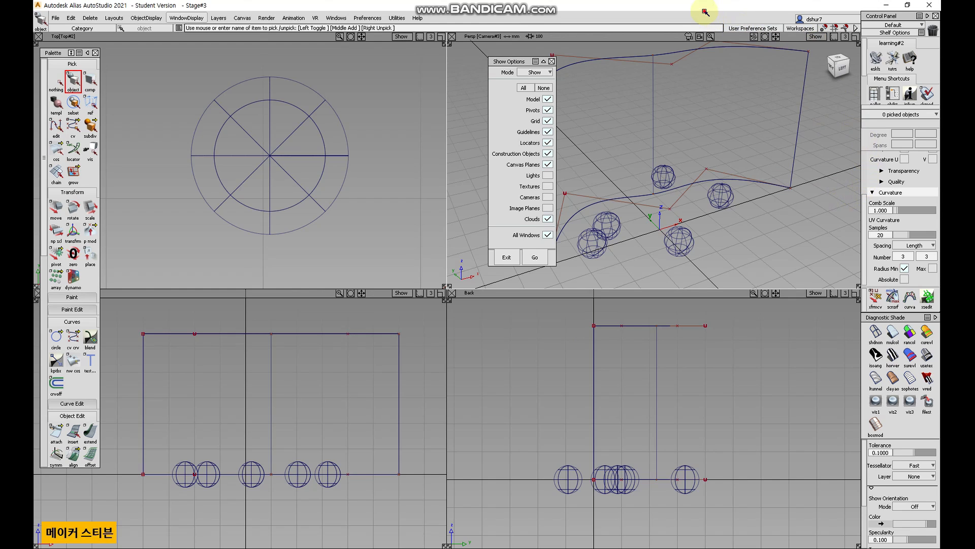
left_click_drag(502, 61, 434, 49)
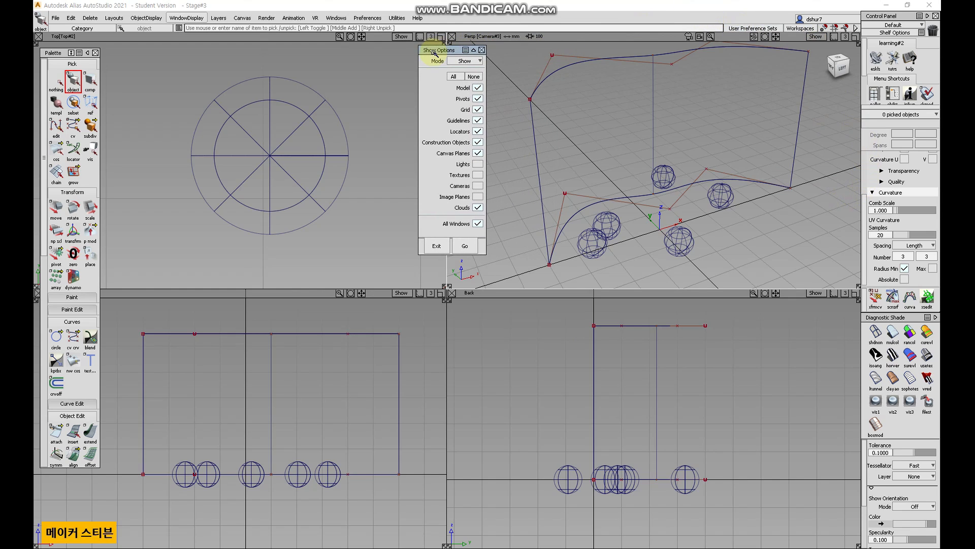
Apply diagnostic shading and hide Model objects through the Show options.
left_click(478, 88)
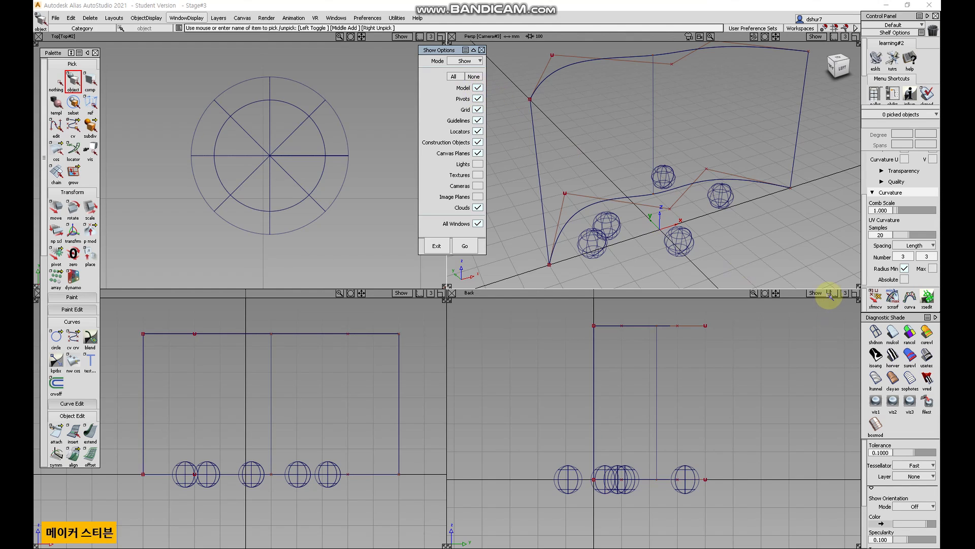
left_click(887, 333)
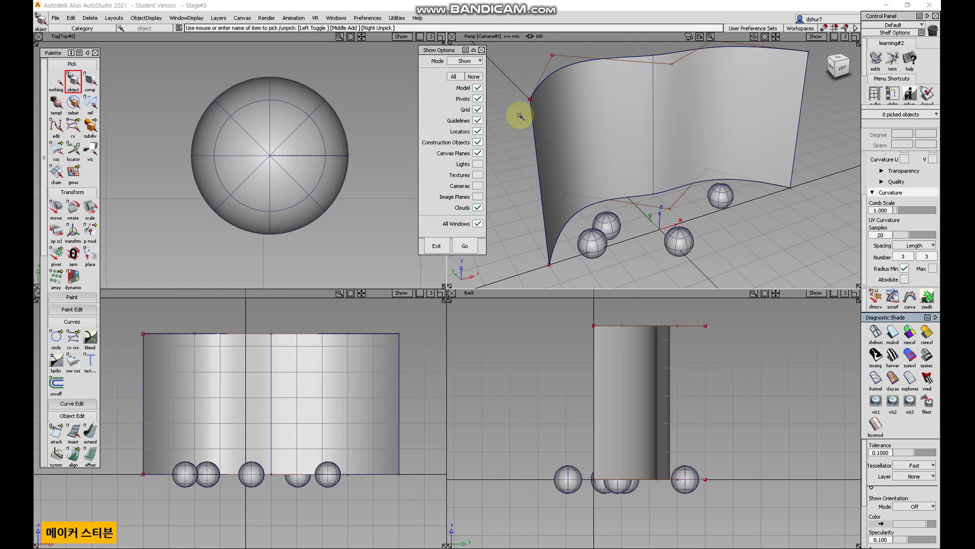
left_click(477, 88)
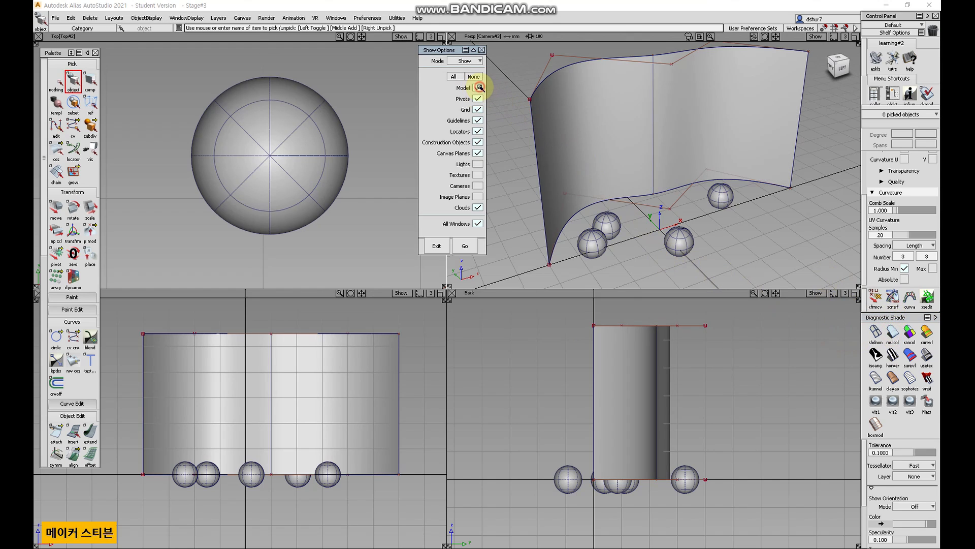
left_click(814, 37)
left_click(478, 90)
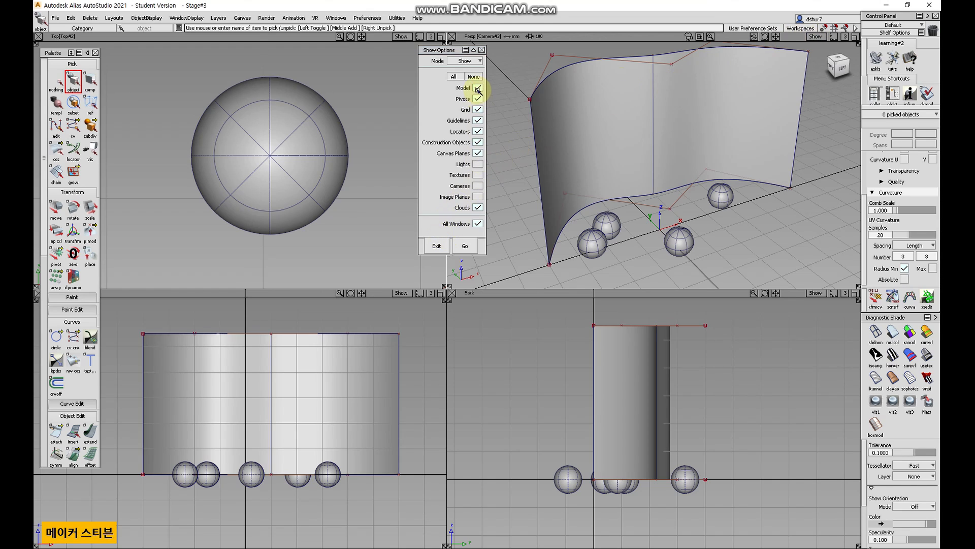
left_click(478, 88)
left_click(466, 246)
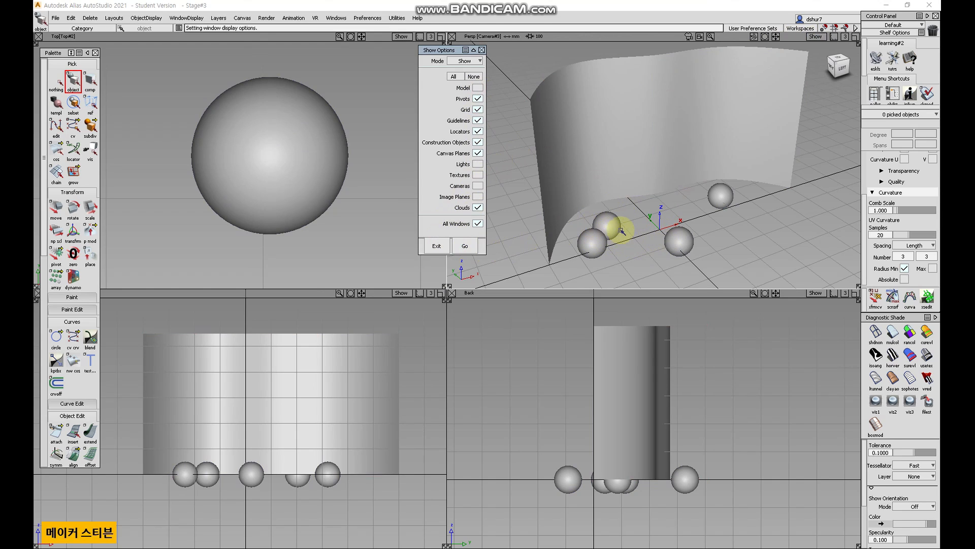
Turn the diagnostic shading off and show Model objects again with the Show options.
left_click(880, 338)
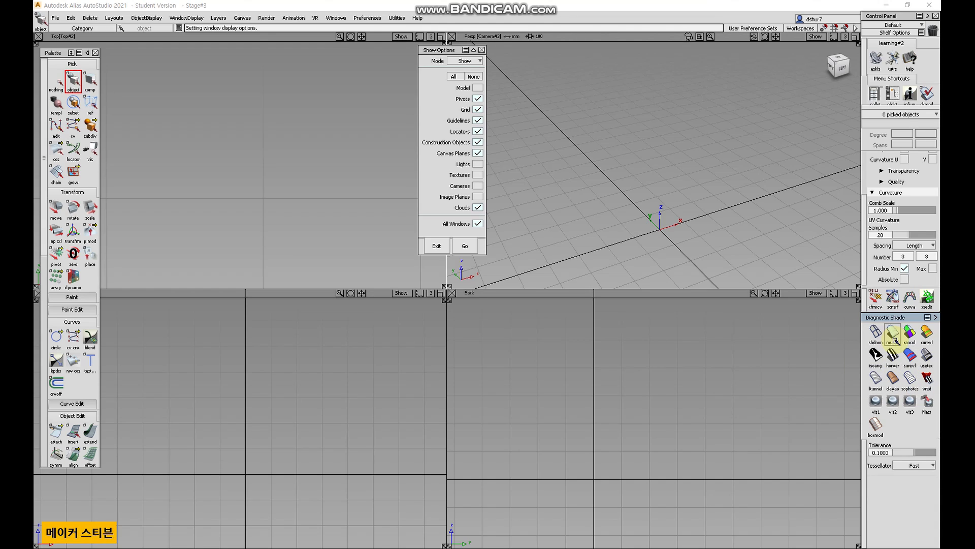
left_click(476, 89)
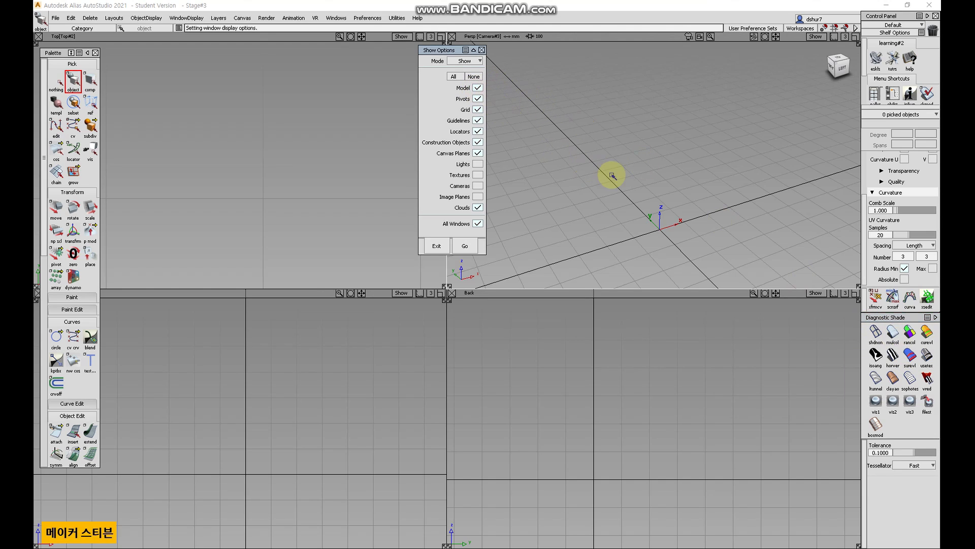
left_click(460, 247)
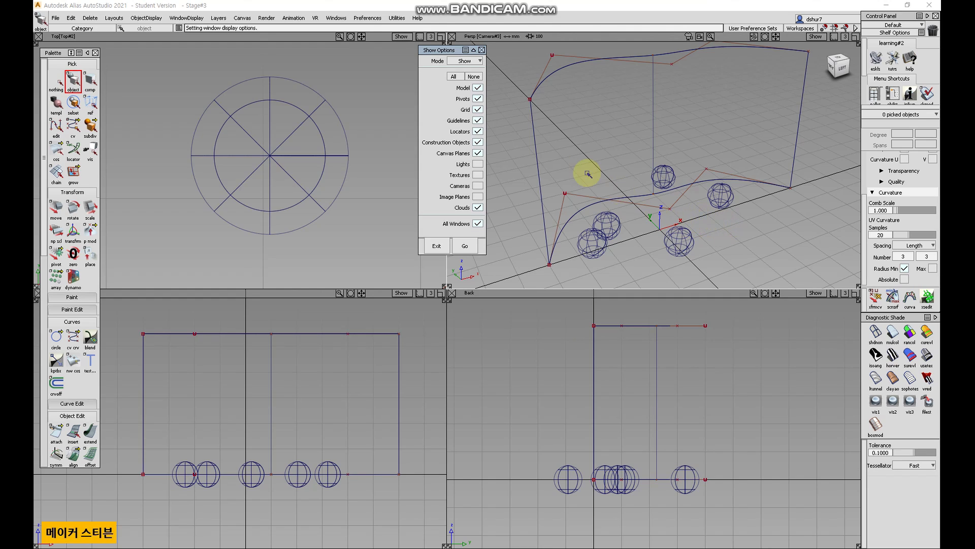
Pick a sphere, hide Pivots and Grid through the Show options, and close the window.
left_click(305, 155)
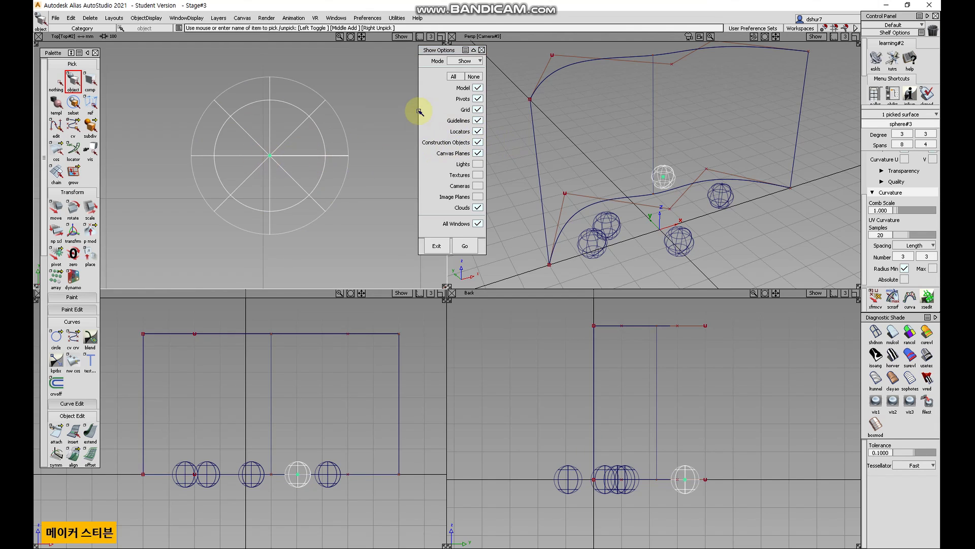
left_click(478, 99)
left_click(466, 247)
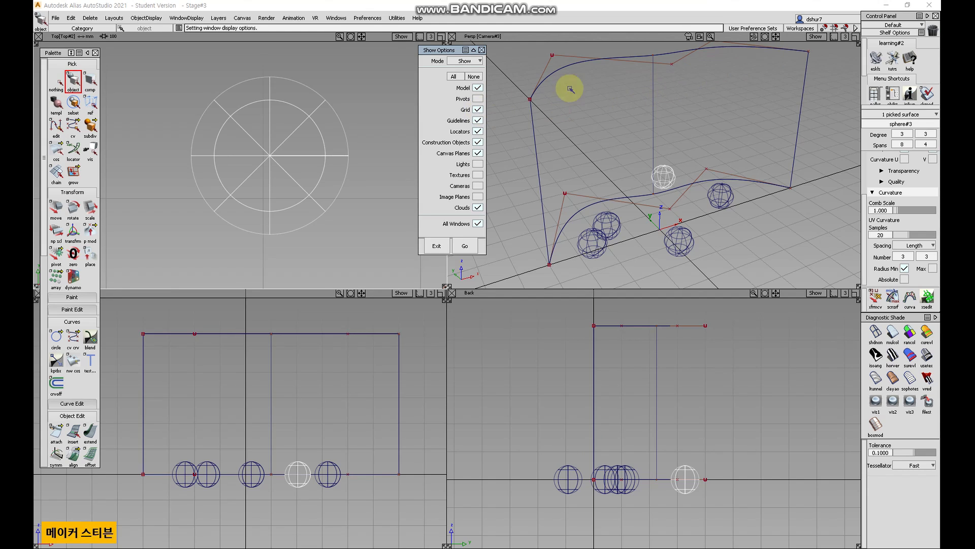
left_click(465, 246)
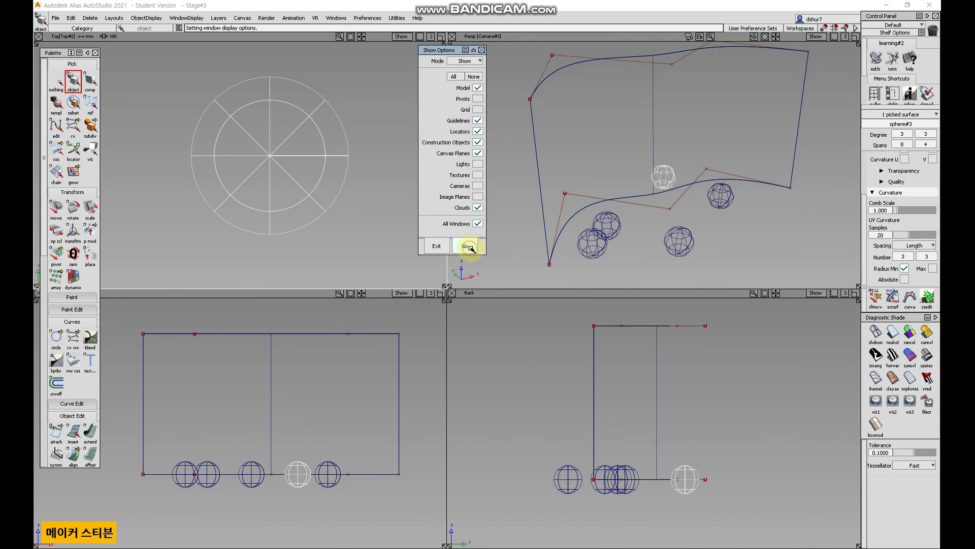
left_click(481, 50)
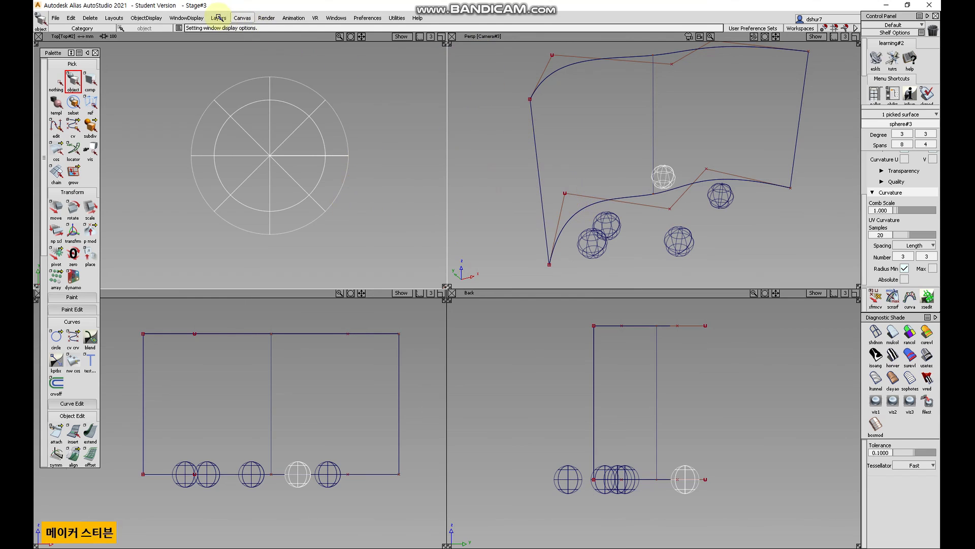
Restore Pivots and Grid from the Perspective viewport's Show menu and deselect the sphere.
left_click(816, 36)
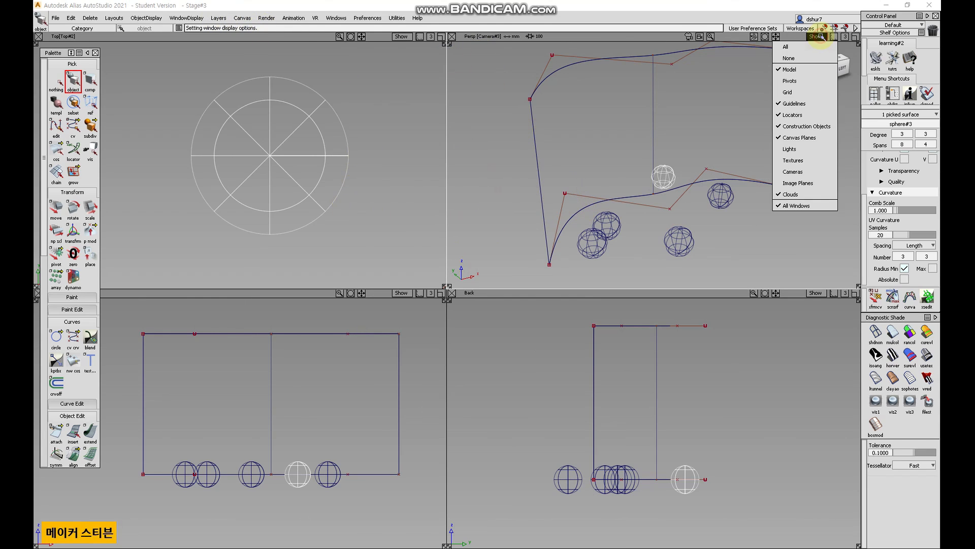
left_click(809, 80)
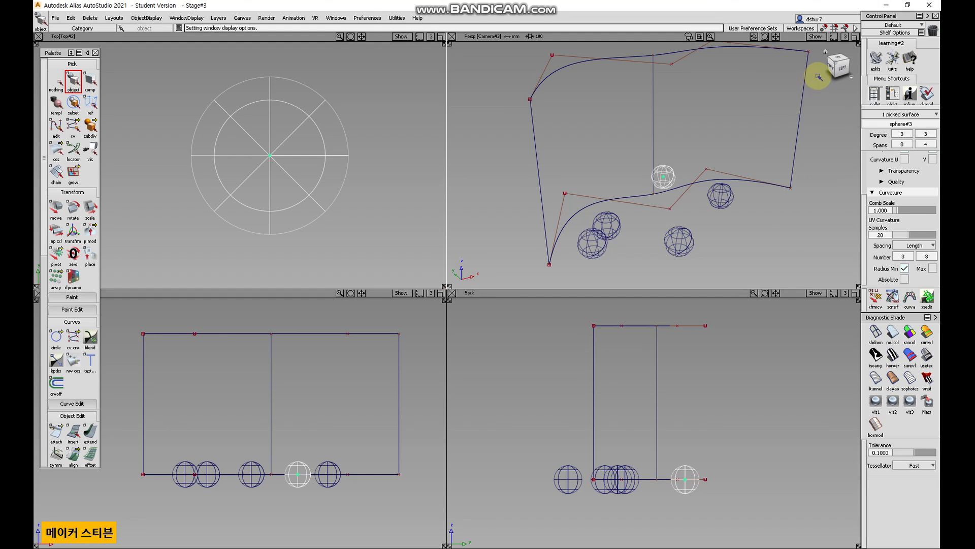
left_click(824, 38)
left_click(813, 91)
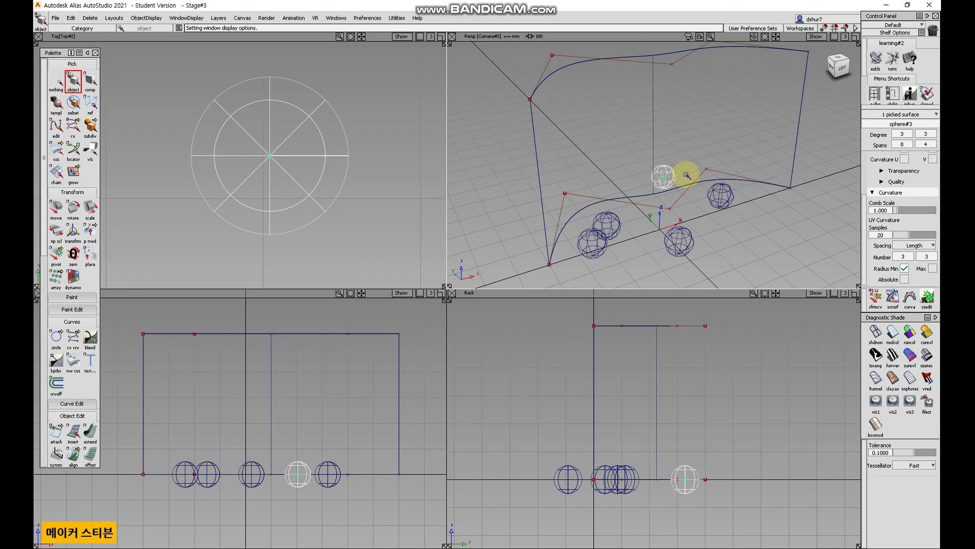
left_click_drag(689, 145, 689, 124, "ctrl+shift")
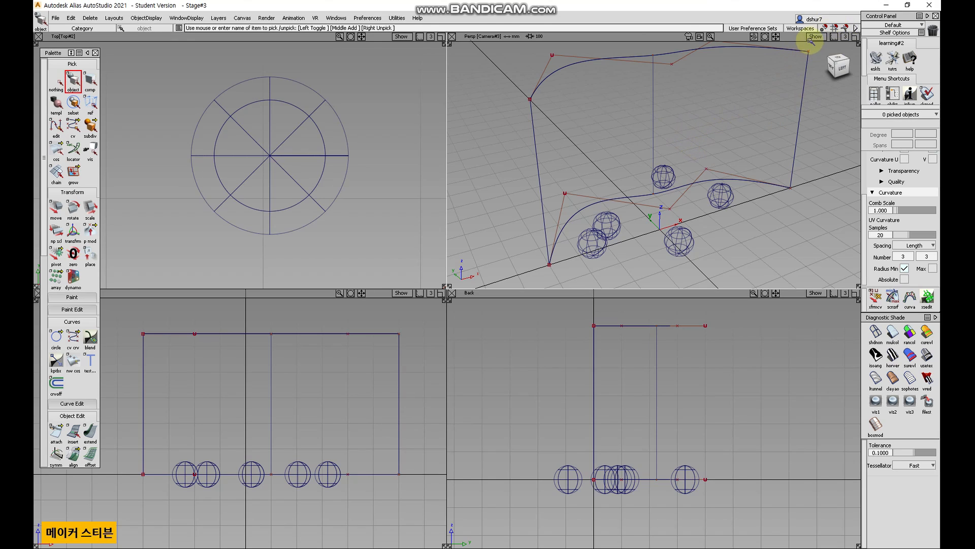
left_click(814, 37)
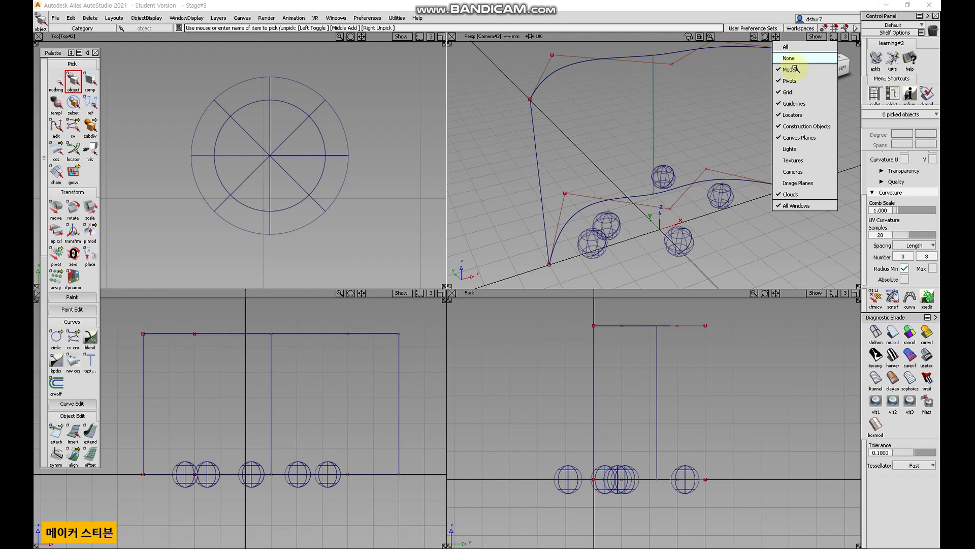
left_click(517, 161)
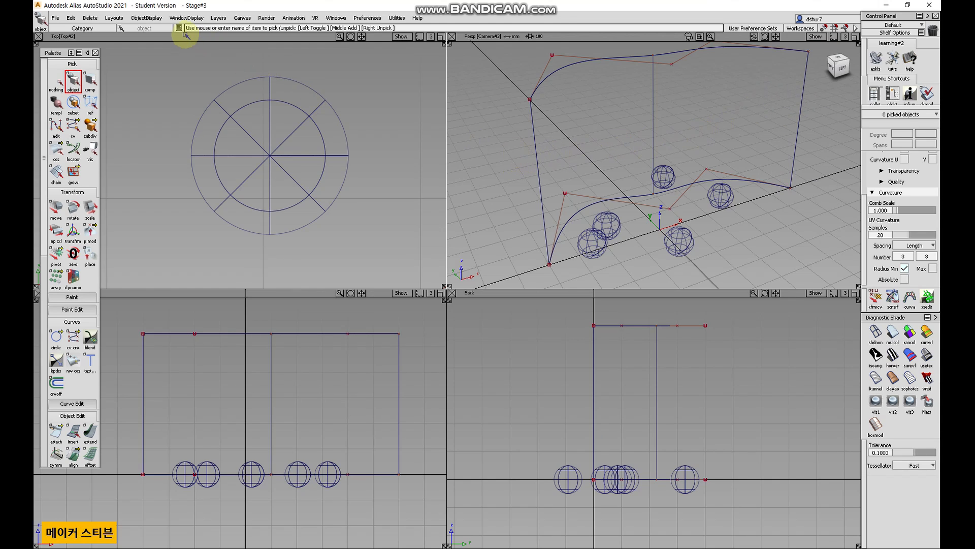
left_click(196, 19)
mouse_move(228, 15)
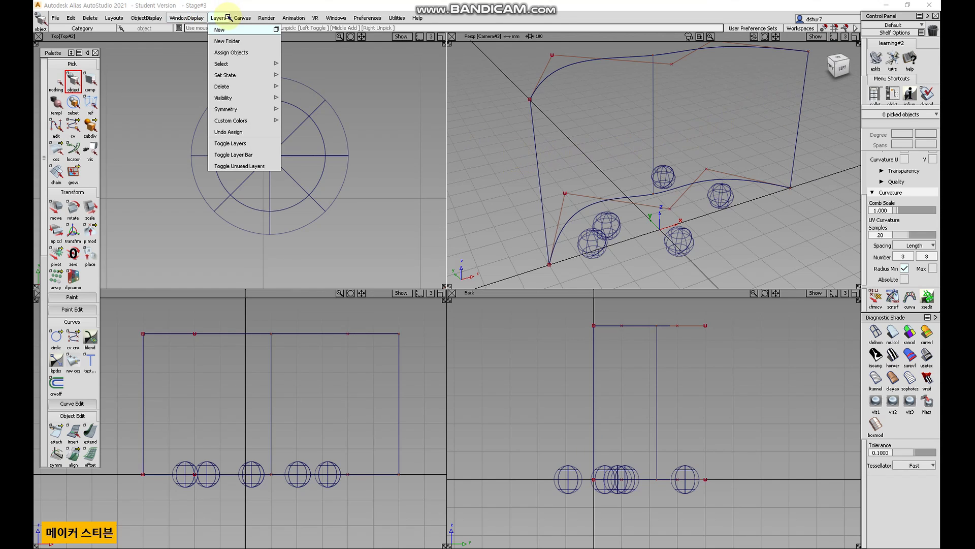
mouse_move(146, 17)
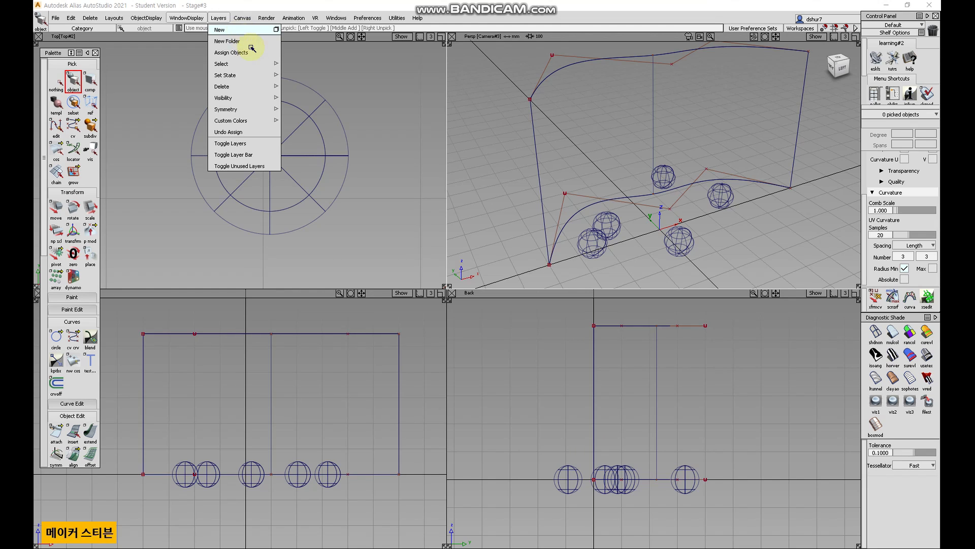
right_click_drag(383, 139, 287, 195, "alt+shift")
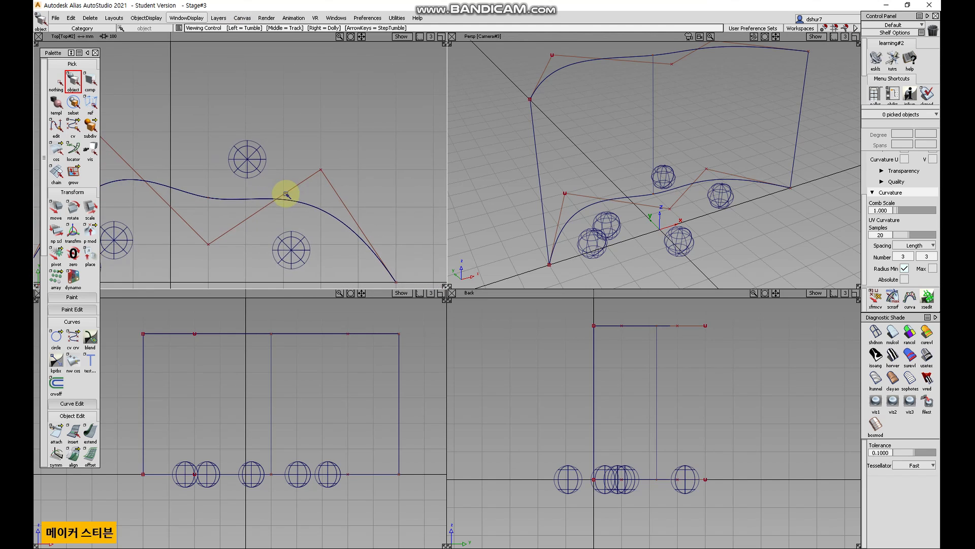
middle_click_drag(273, 179, 292, 147, "alt+shift")
right_click_drag(292, 147, 344, 115, "alt+shift")
middle_click_drag(337, 126, 300, 154, "alt+shift")
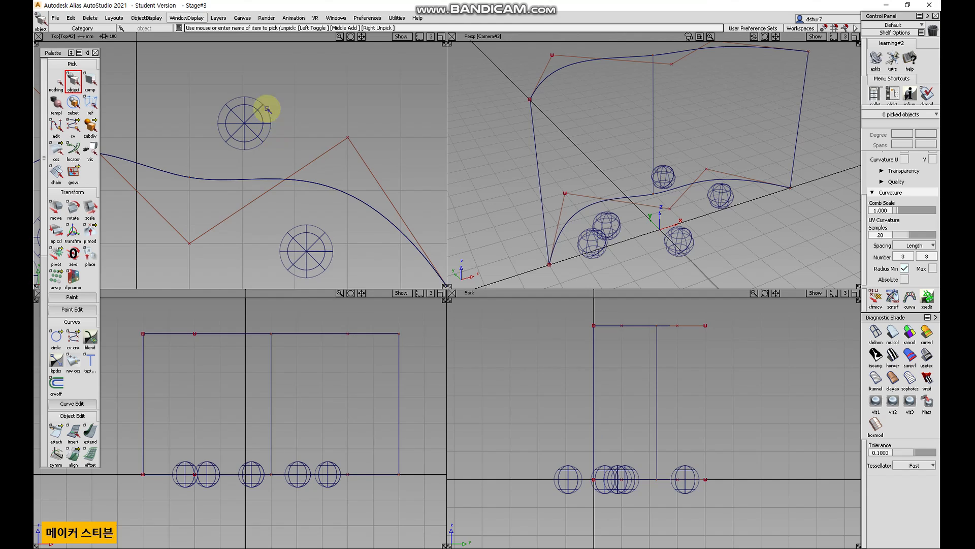
Toggle layers off and then back on.
left_click(219, 18)
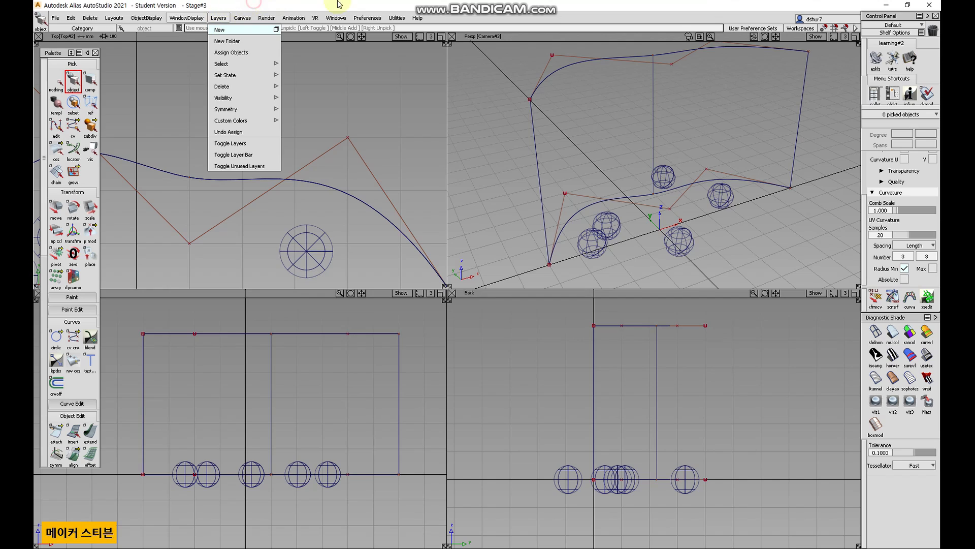
left_click(551, 222)
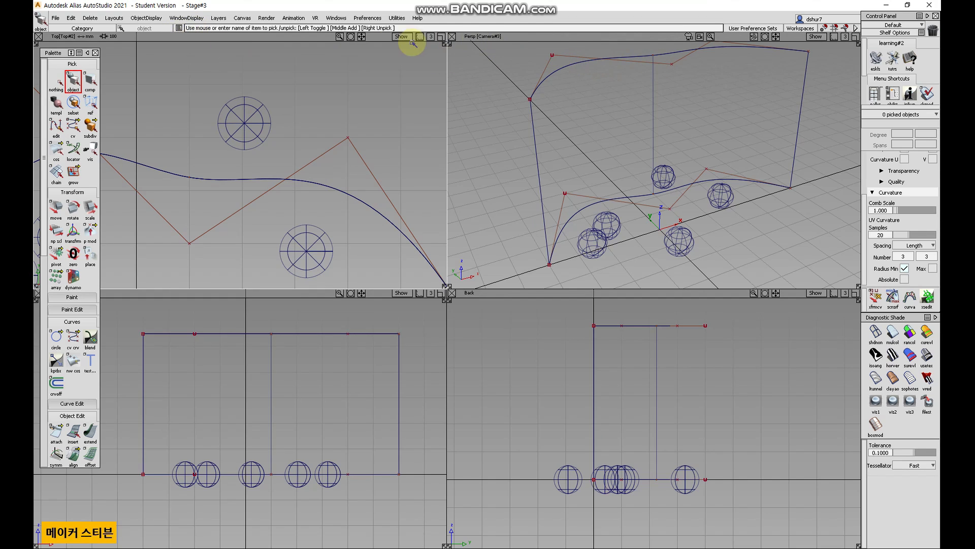
left_click(218, 18)
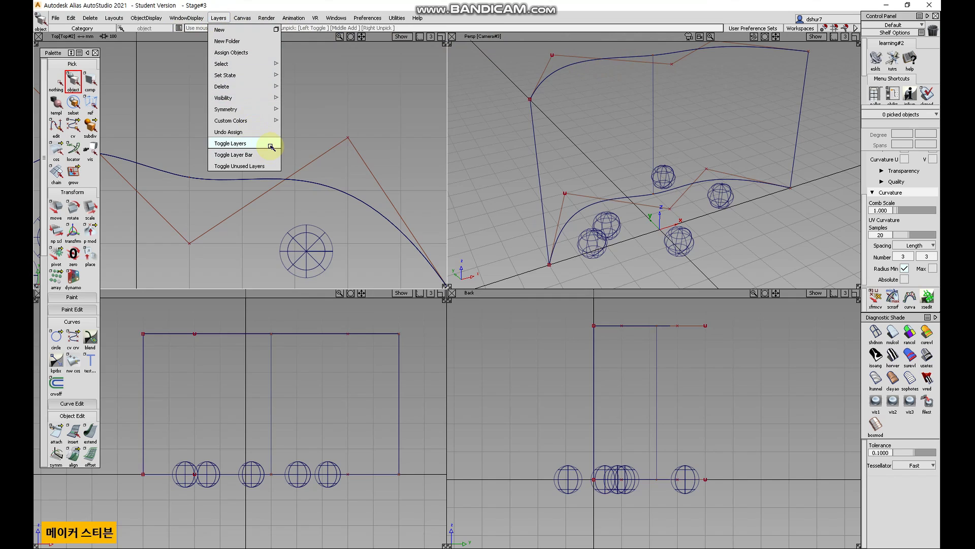
left_click(271, 147)
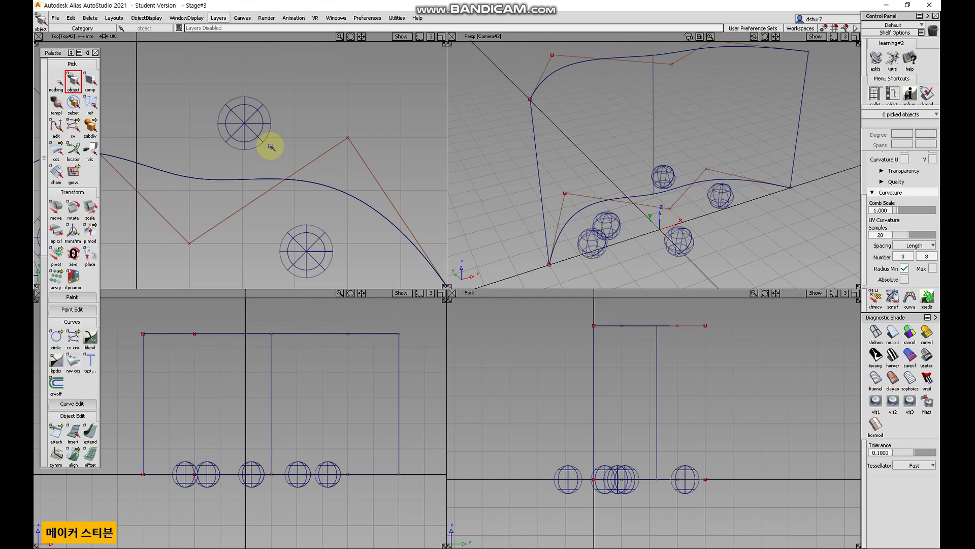
left_click(219, 17)
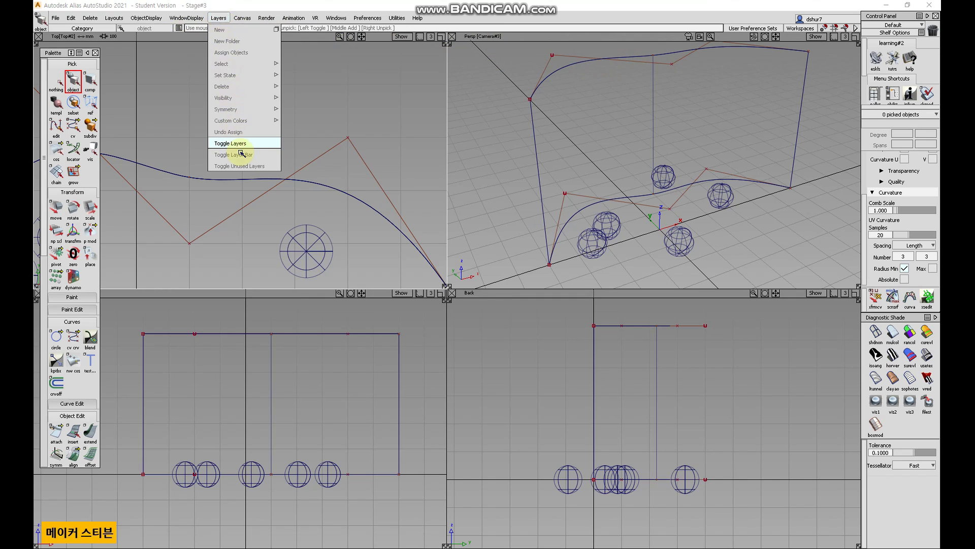
left_click(246, 145)
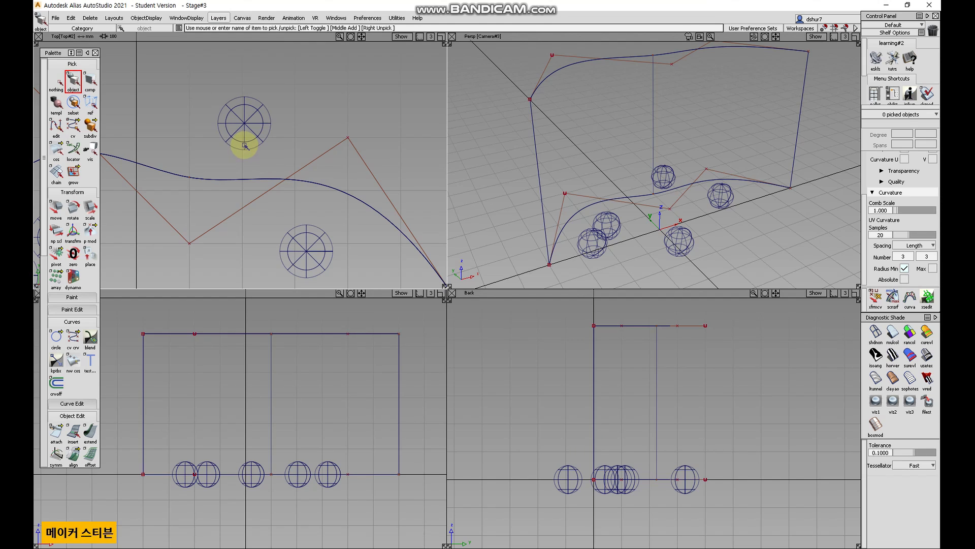
Turn on the layer bar.
left_click(218, 18)
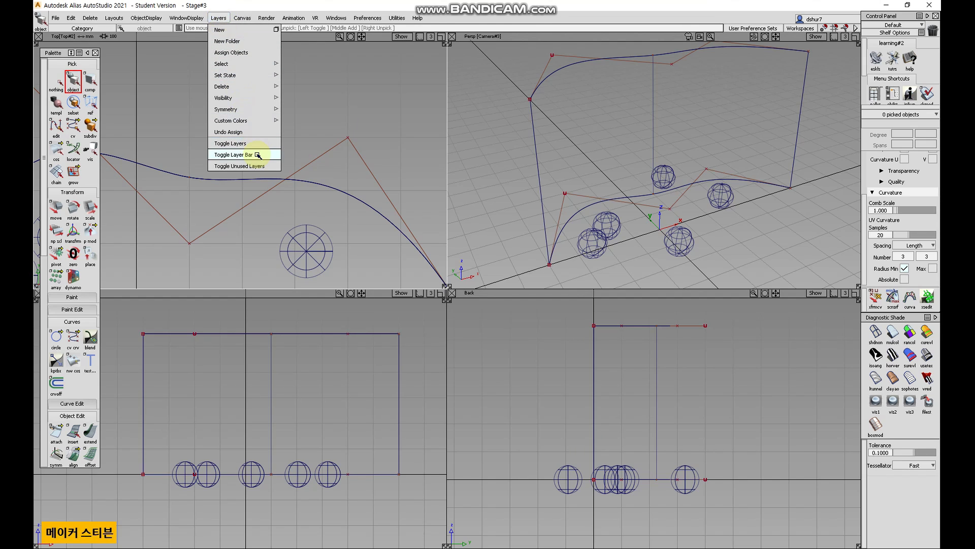
left_click(257, 155)
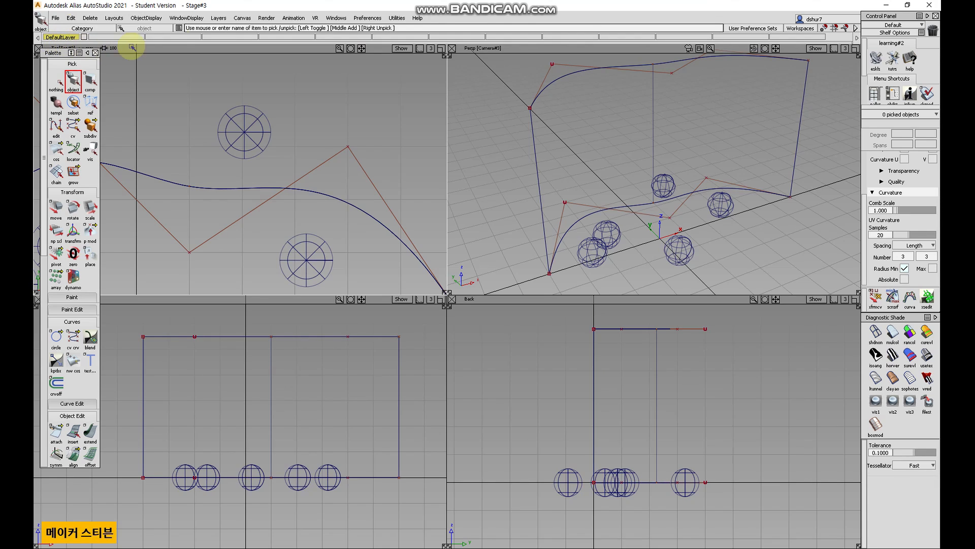
left_click(218, 18)
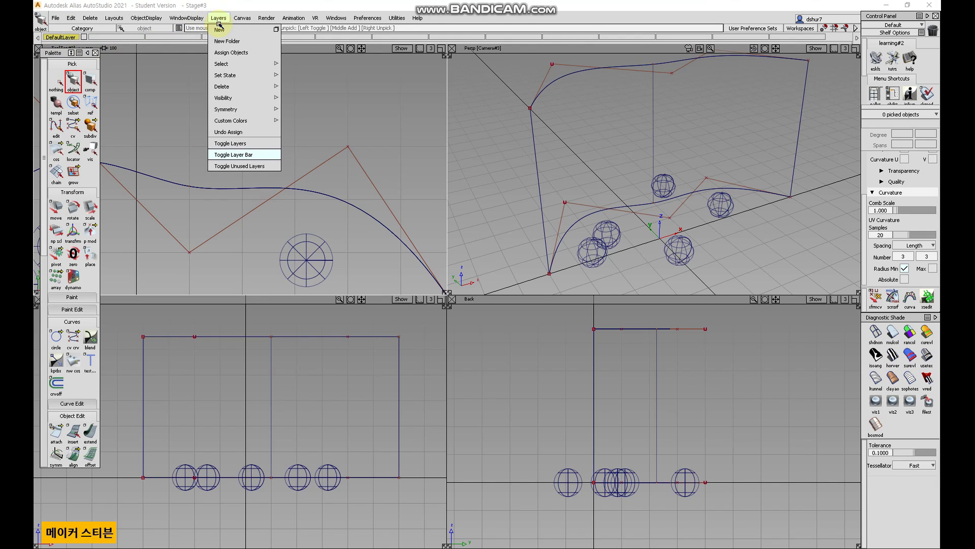
left_click(381, 114)
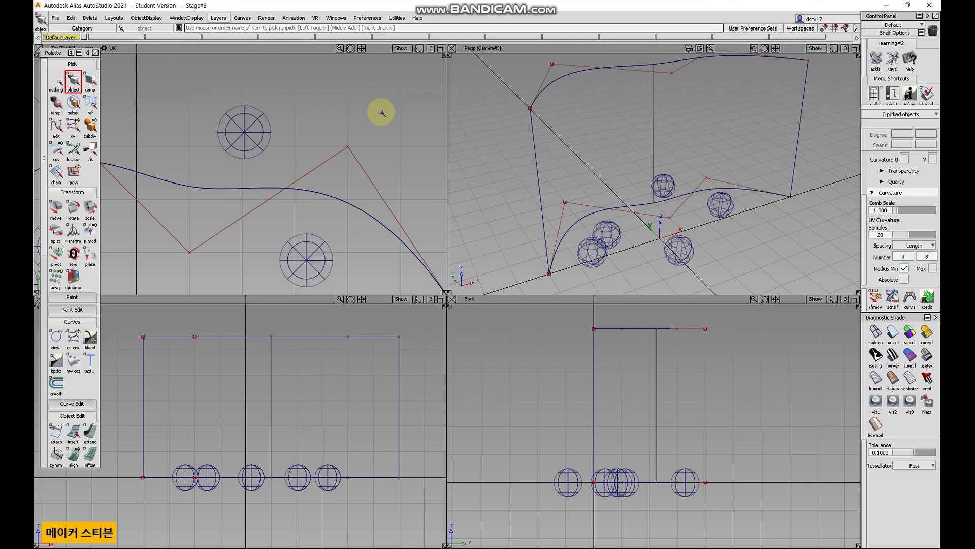
left_click(219, 18)
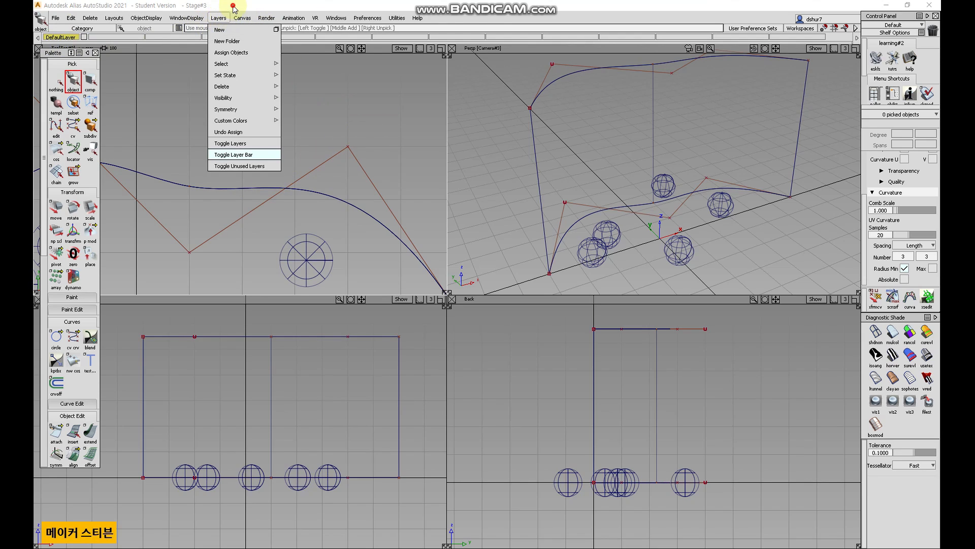
left_click(269, 7)
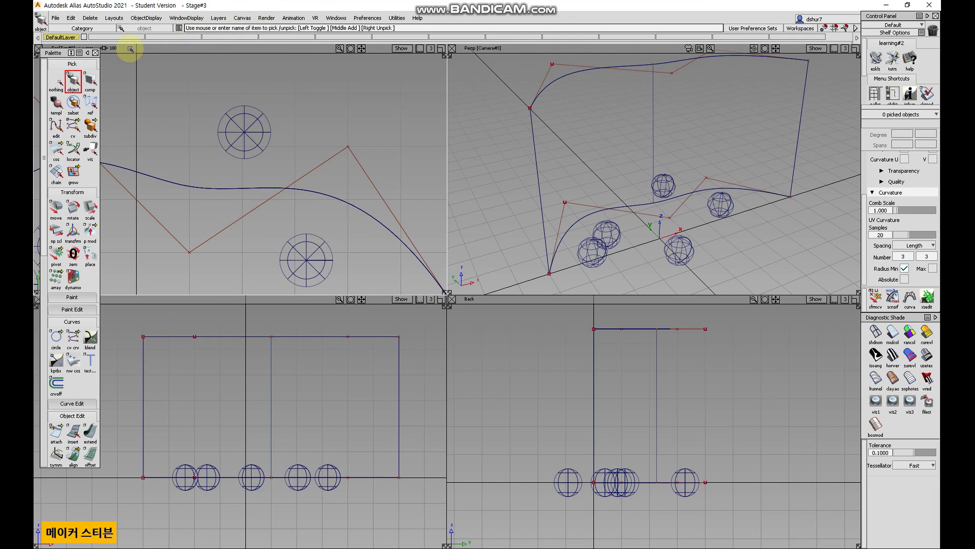
Move the palette down slightly and create a new layer named curve.
left_click_drag(53, 53, 51, 65)
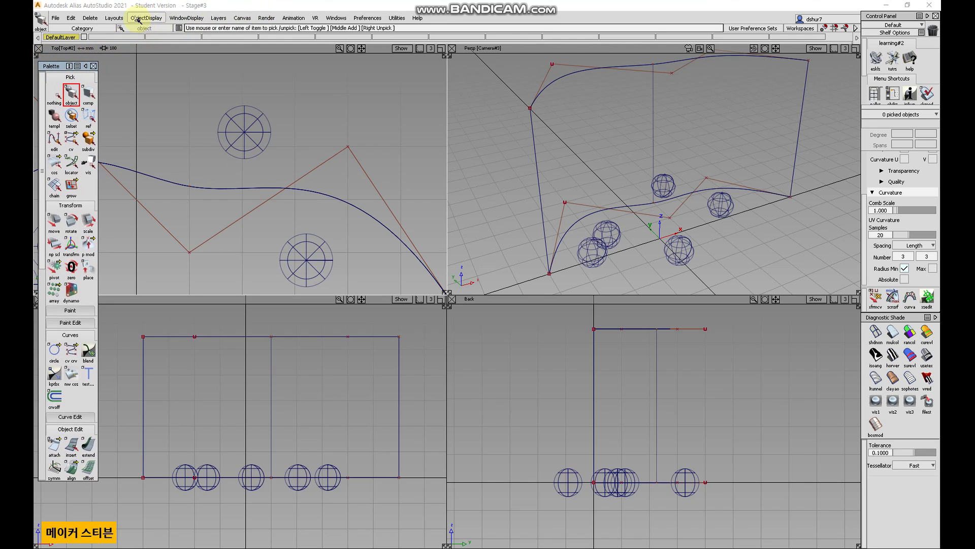
left_click(219, 18)
left_click(223, 30)
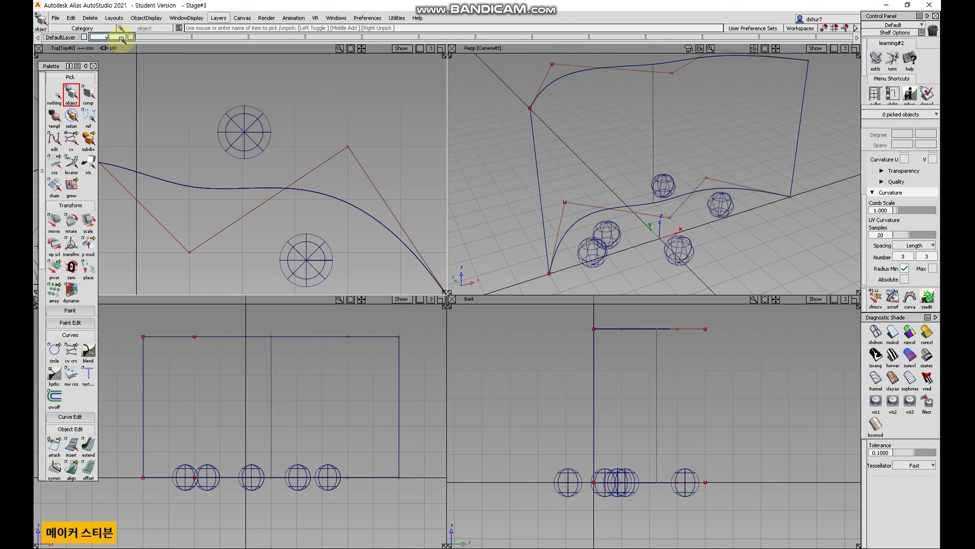
key("Return")
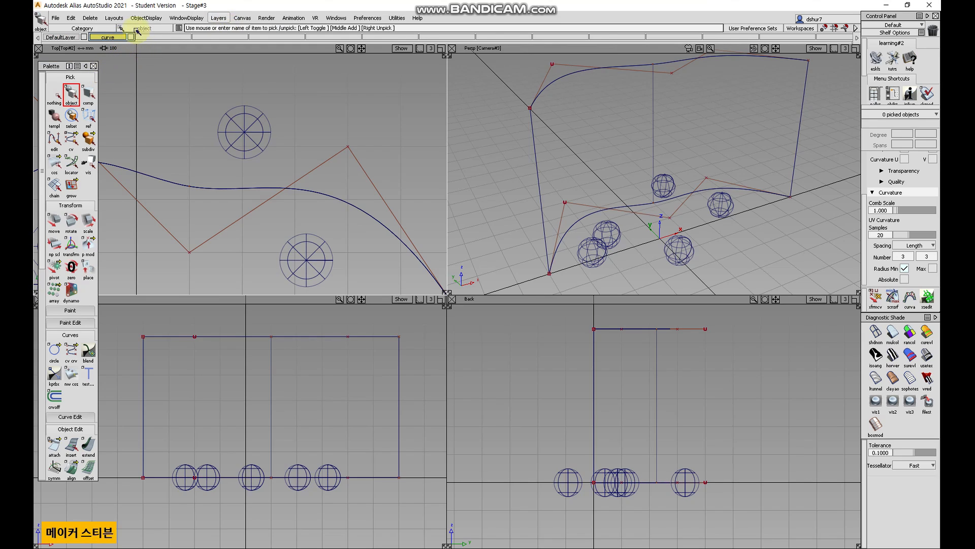
Create another new layer and rename it canvas.
left_click(218, 19)
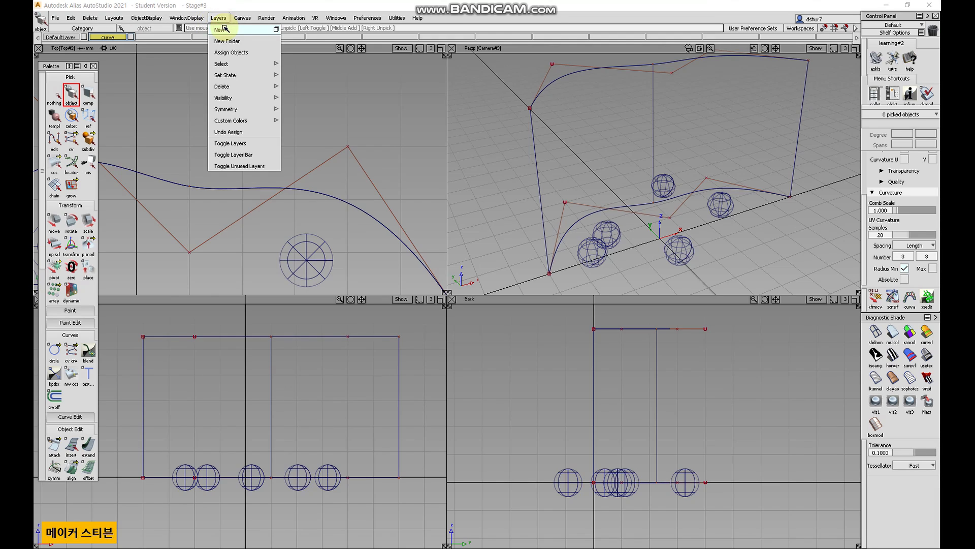
left_click(224, 31)
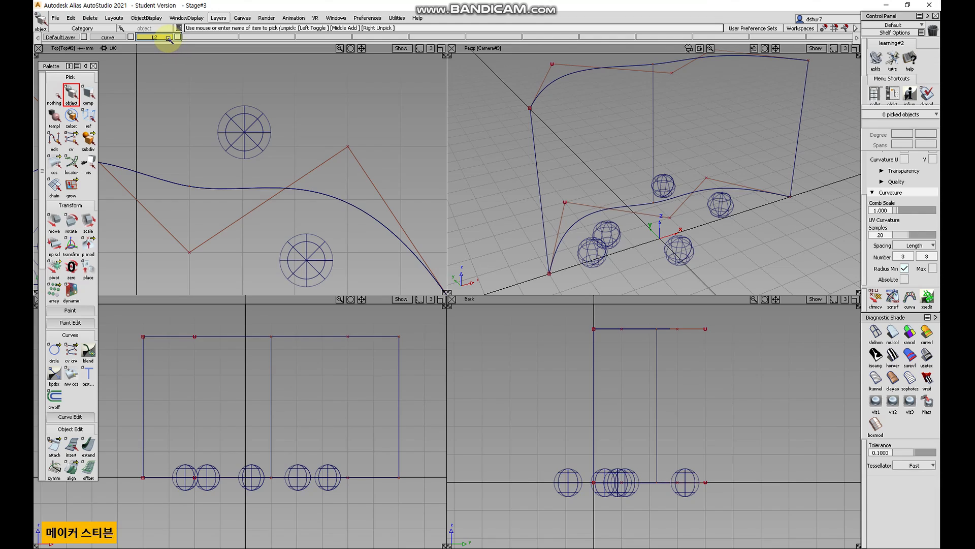
double_click(168, 38)
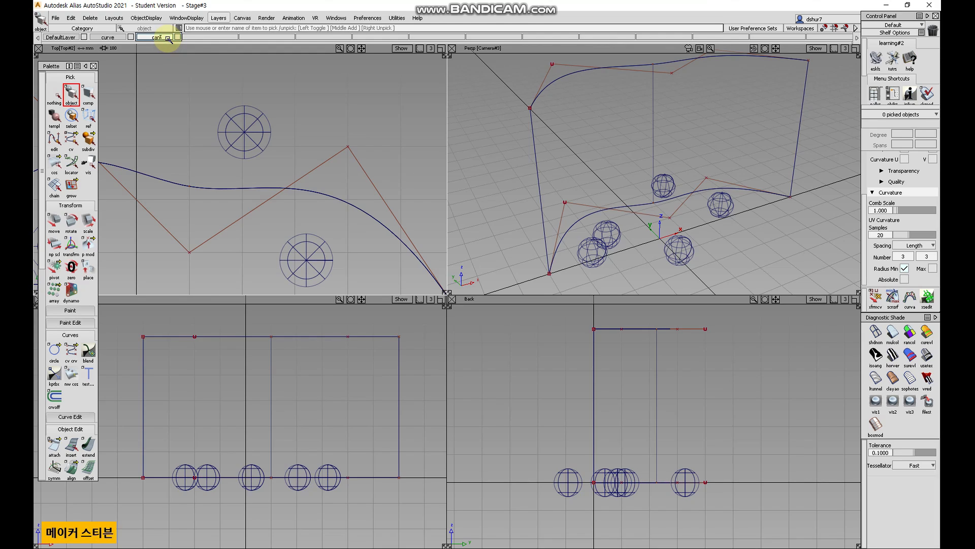
key("Return")
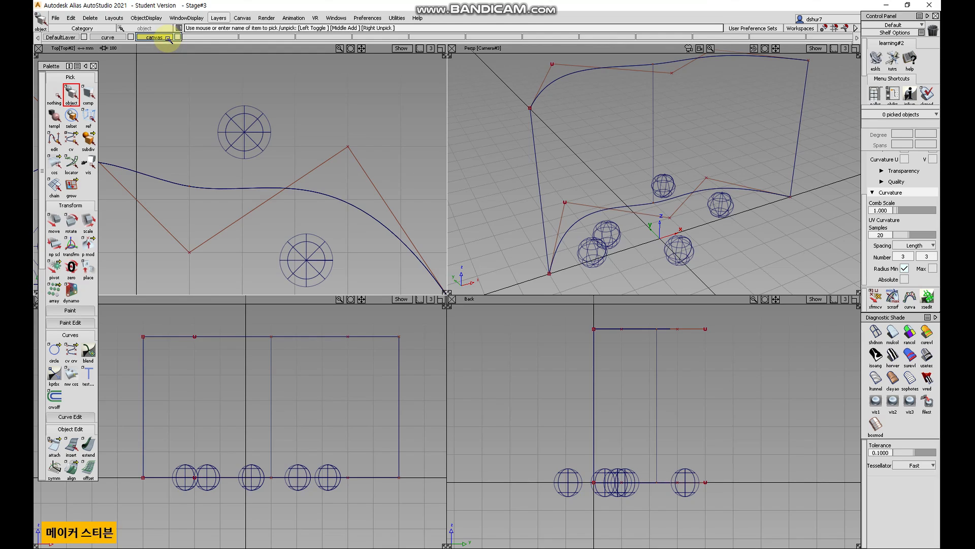
Create a third new layer named surface.
left_click(217, 19)
left_click(219, 31)
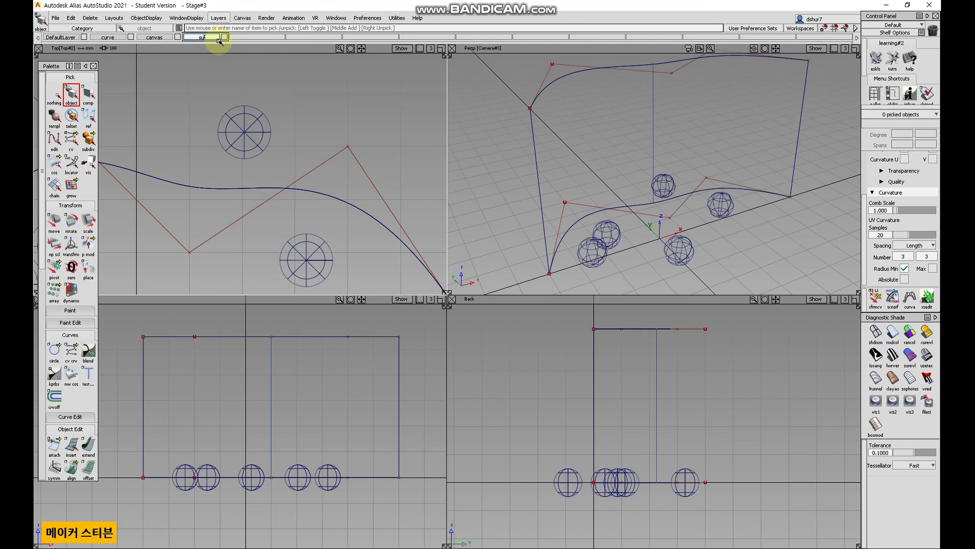
key("Return")
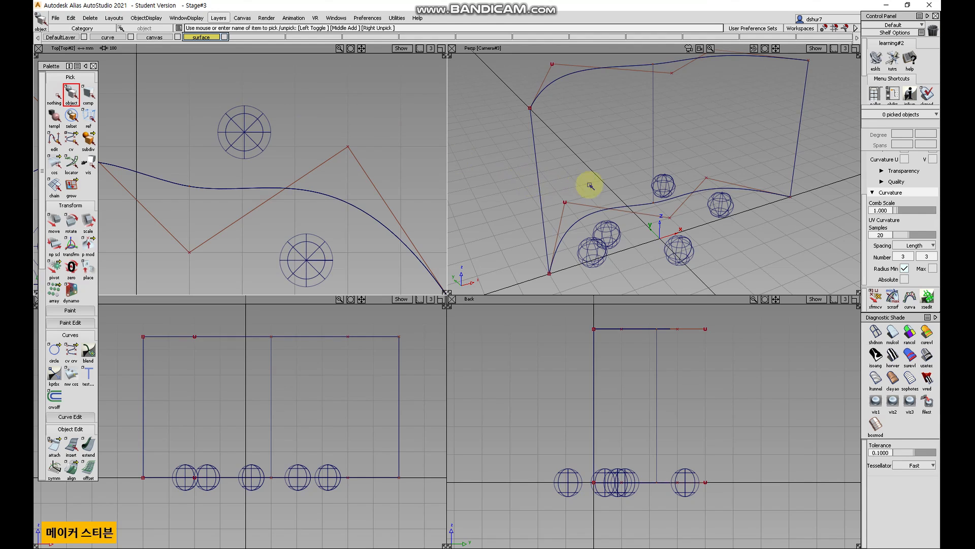
Make DefaultLayer current and pick the skin surface and all five spheres in the maximized perspective view.
key("F8")
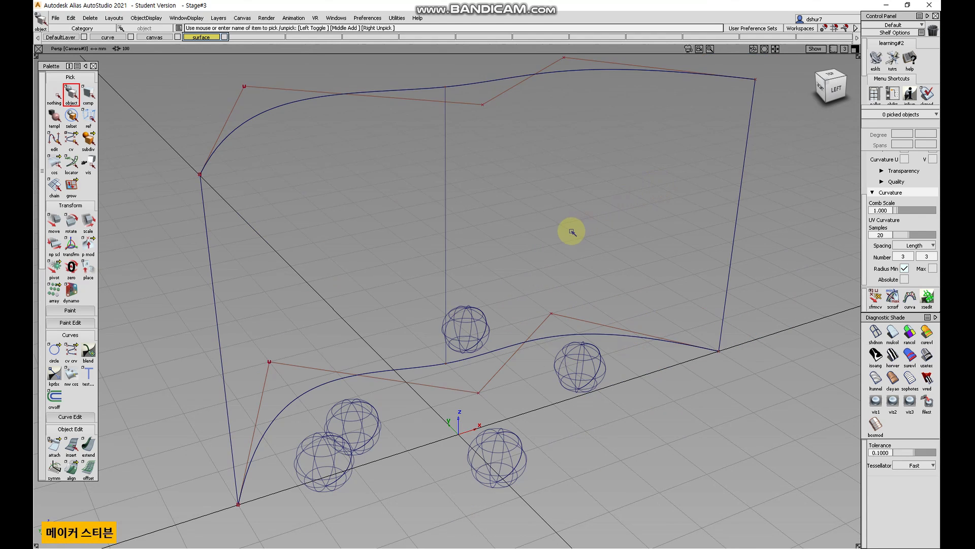
right_click_drag(568, 235, 523, 274, "alt+shift")
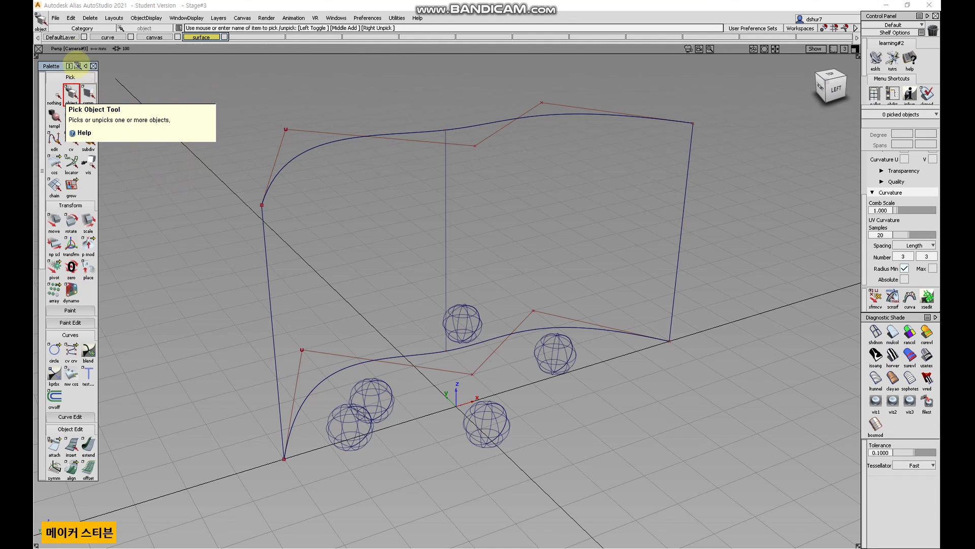
left_click(61, 39)
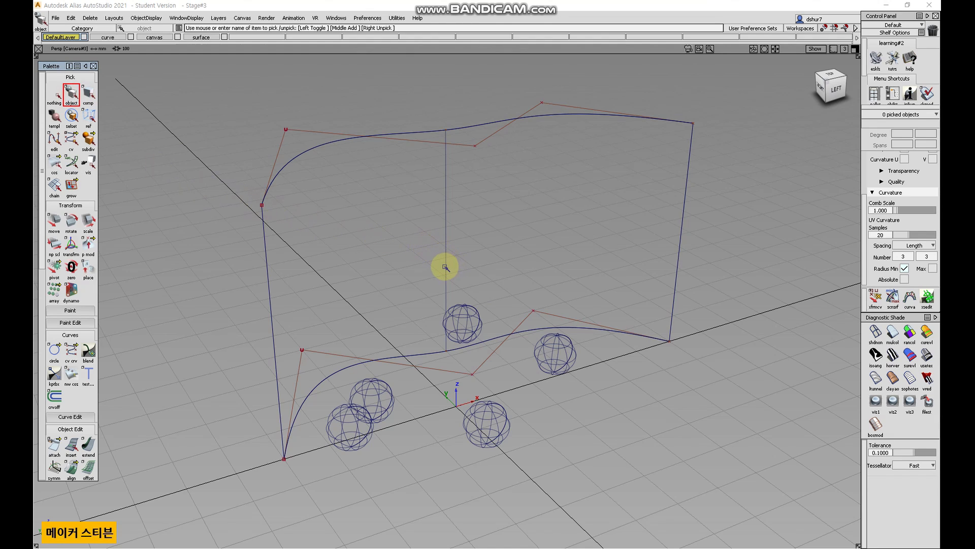
left_click(406, 243)
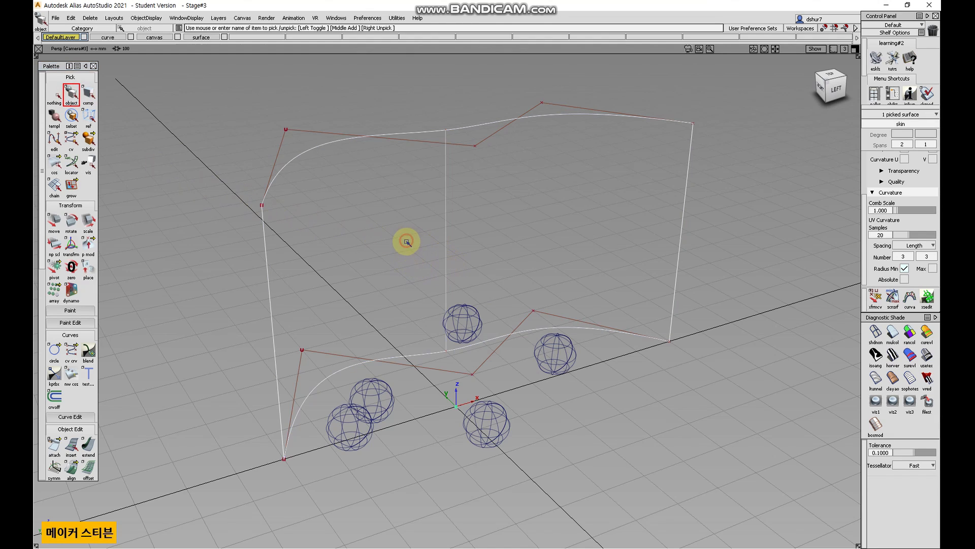
left_click(463, 328)
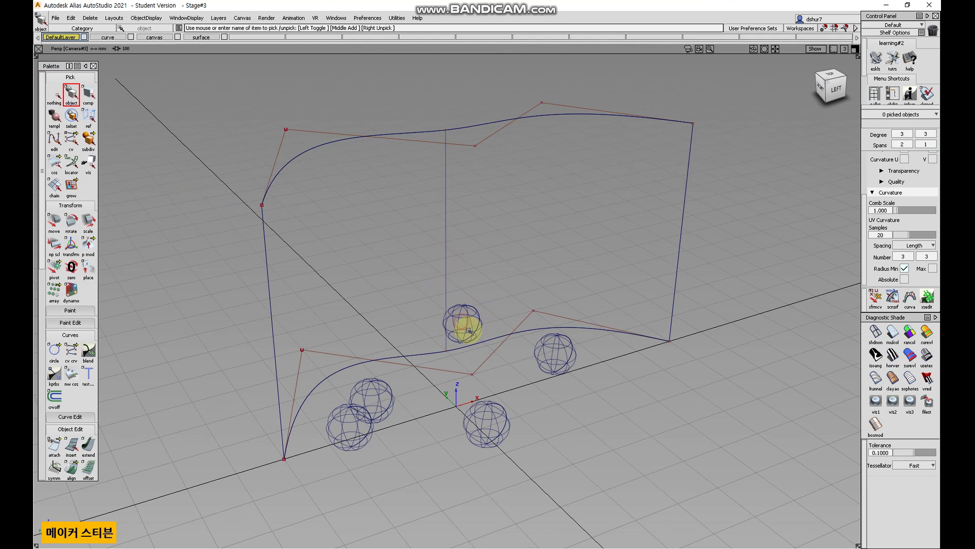
left_click(420, 281)
left_click(380, 386)
left_click(358, 418)
left_click(500, 422)
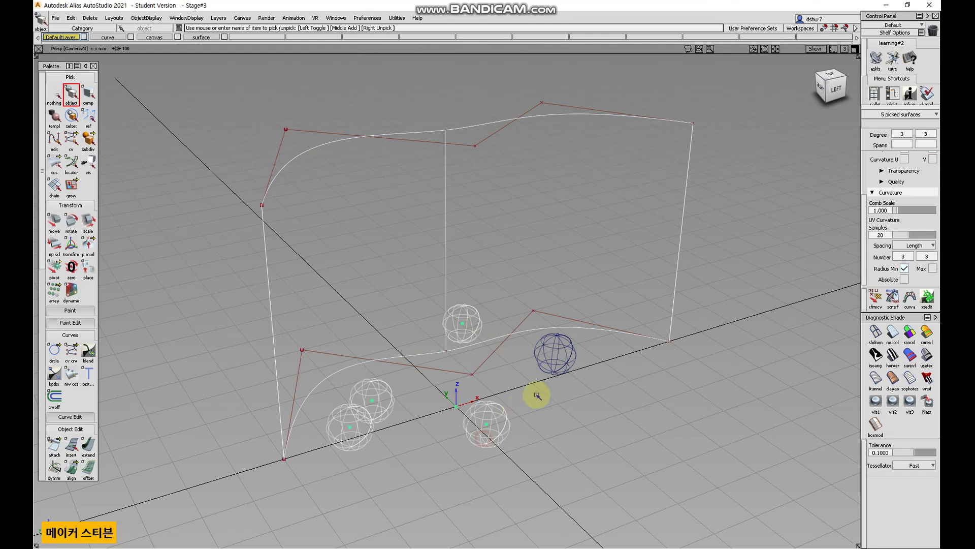
left_click(559, 368)
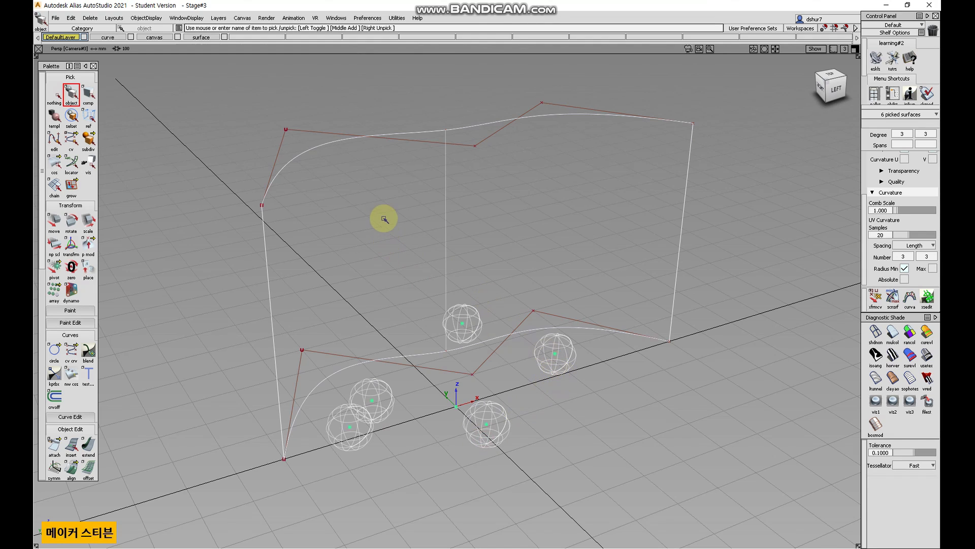
Assign the picked surfaces to the surface layer and hide that layer.
right_click(201, 38)
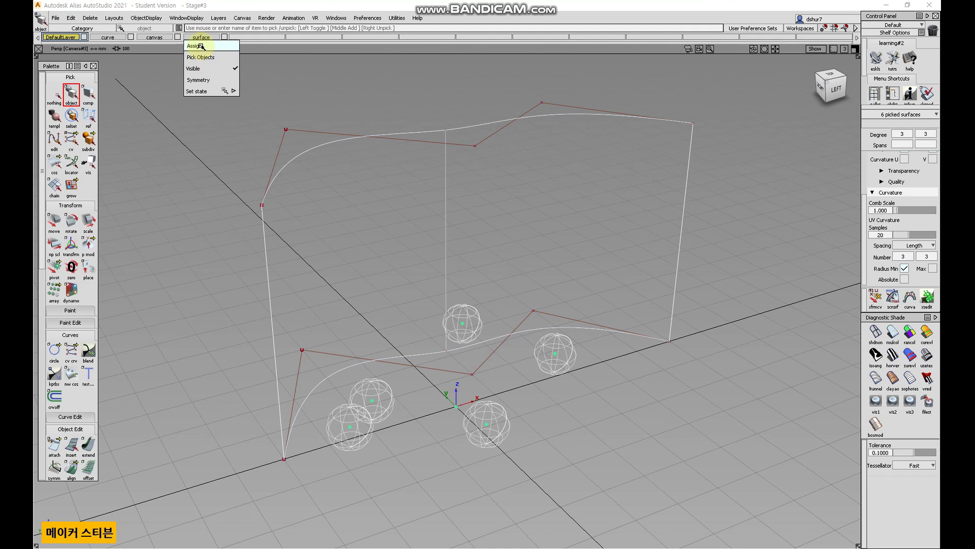
left_click(201, 47)
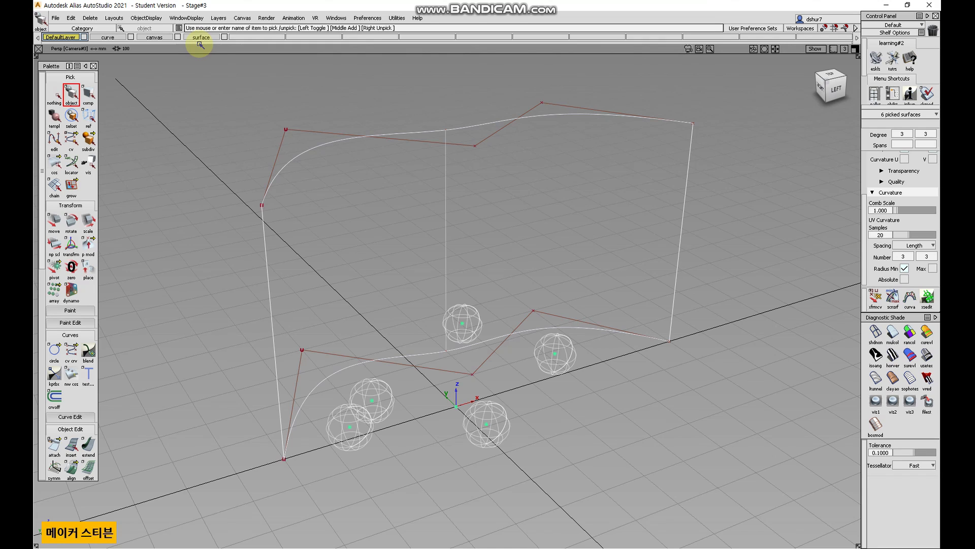
left_click(225, 38)
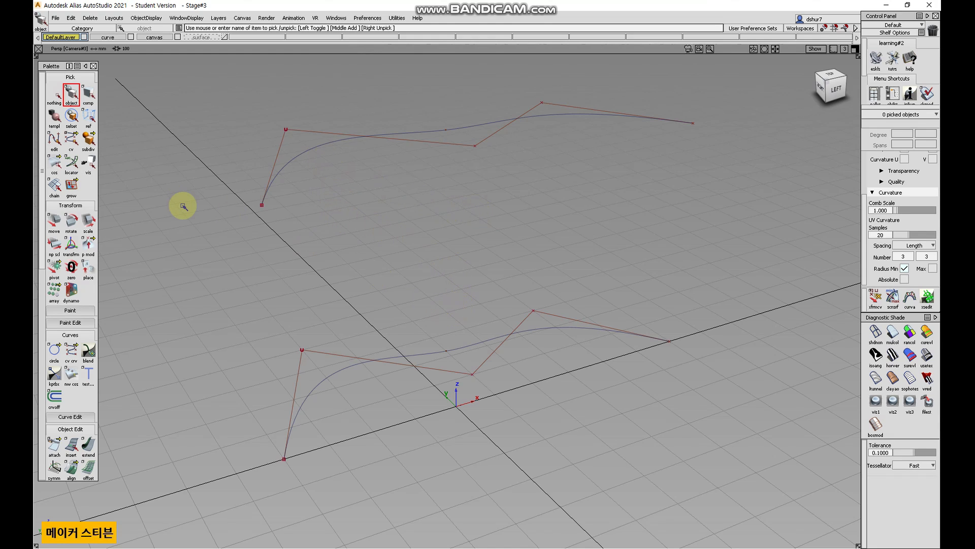
Pick both remaining curves and assign them to the curve layer.
left_click_drag(232, 171, 344, 475)
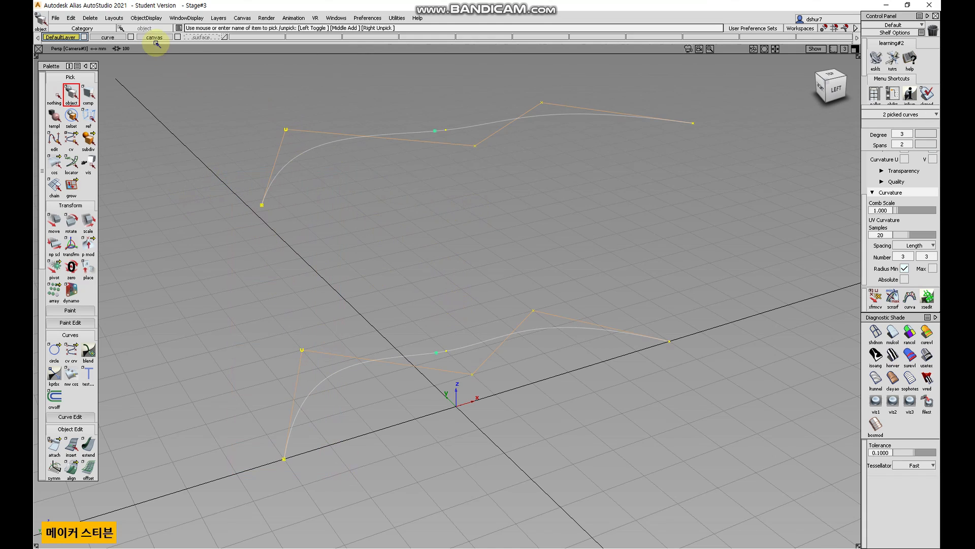
right_click(115, 38)
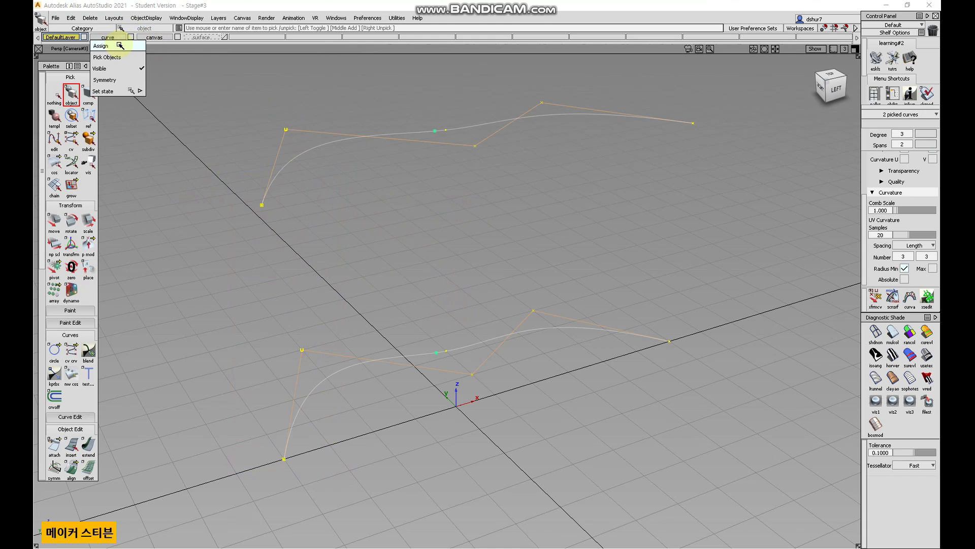
left_click(120, 46)
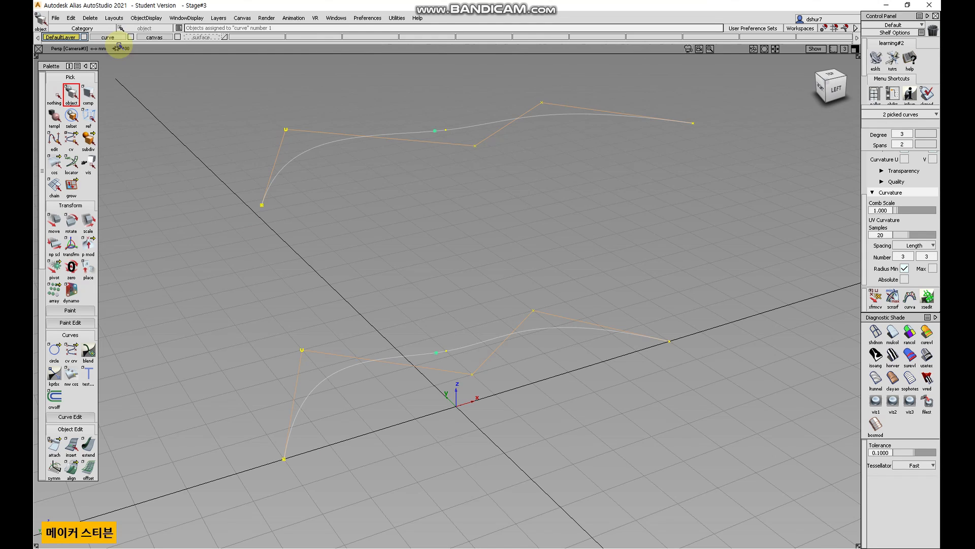
Hide the curve layer and turn the surface layer's visibility back on.
right_click(156, 38)
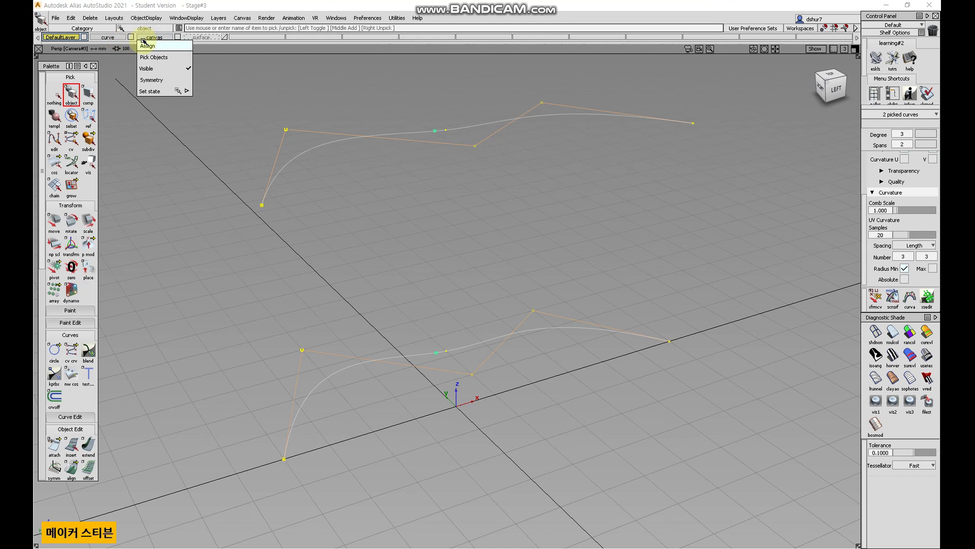
left_click(100, 54)
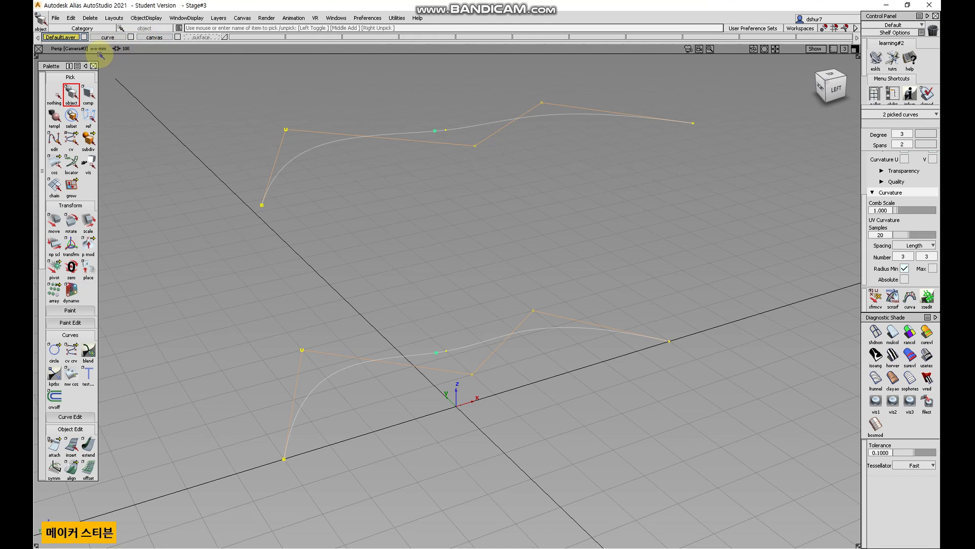
left_click(132, 37)
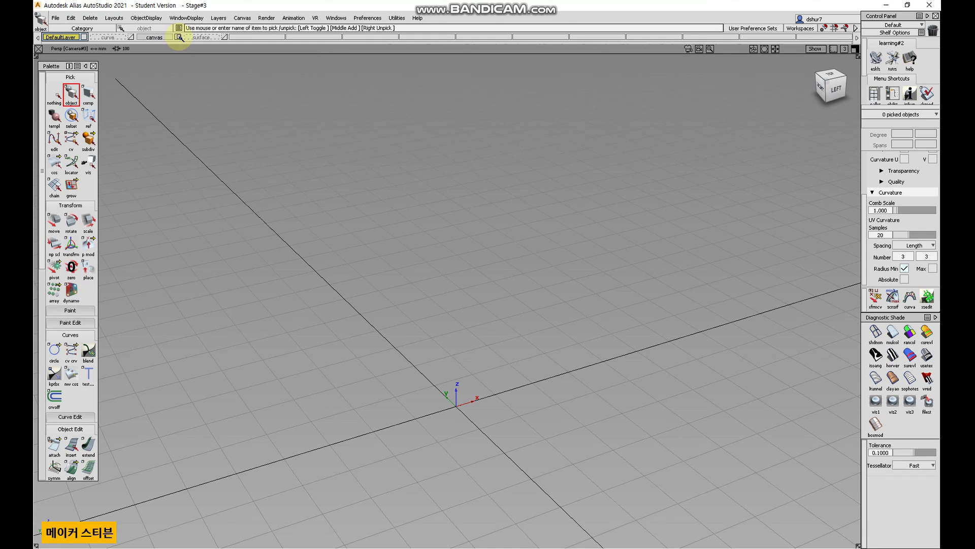
left_click(180, 38)
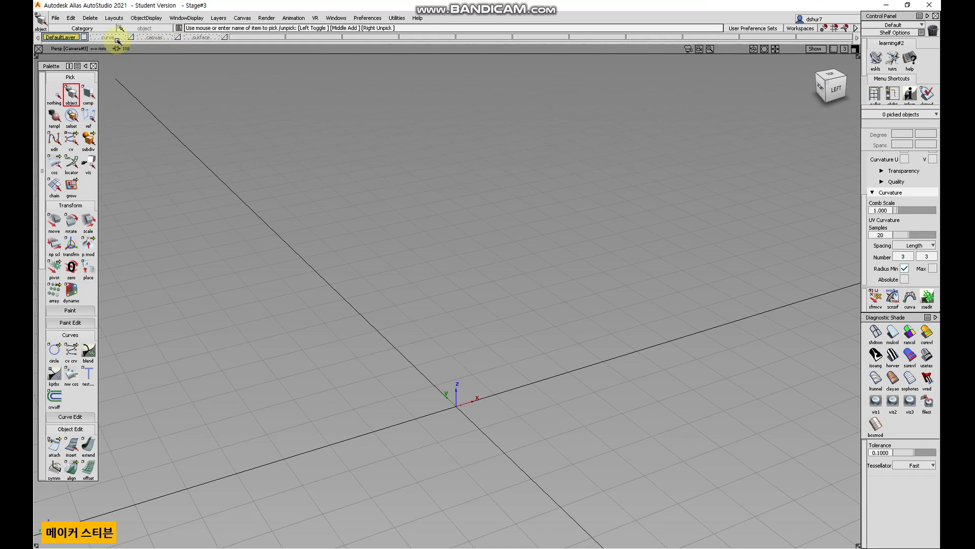
left_click(224, 37)
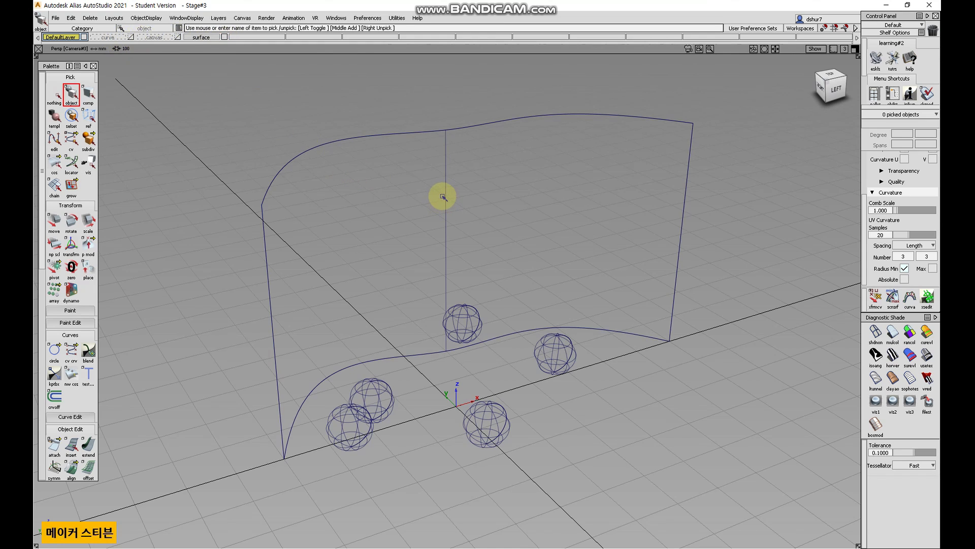
Rename the surface layer as surface1.
left_click_drag(429, 197, 449, 211, "alt+shift")
right_click_drag(447, 220, 426, 267, "alt+shift")
middle_click_drag(459, 241, 407, 211, "alt+shift")
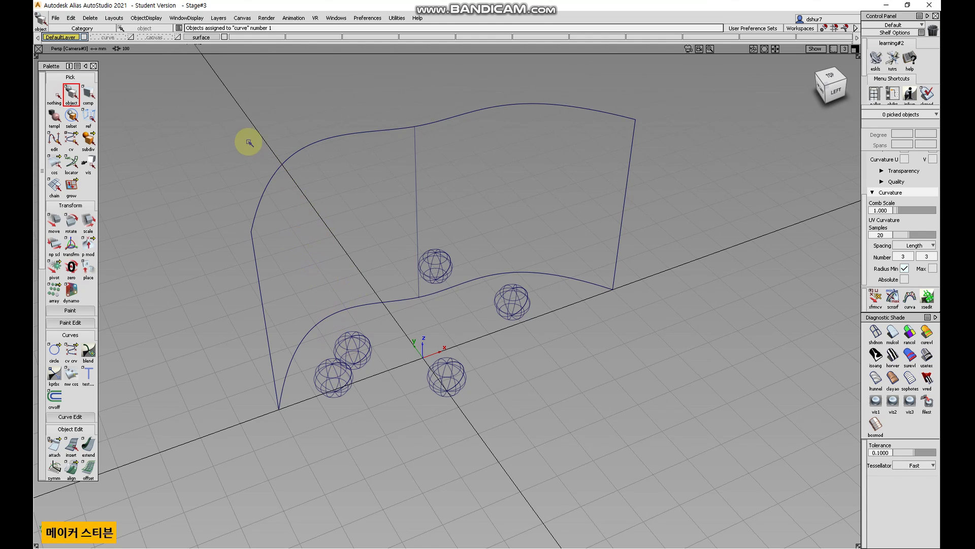
double_click(217, 39)
type("1")
key("Return")
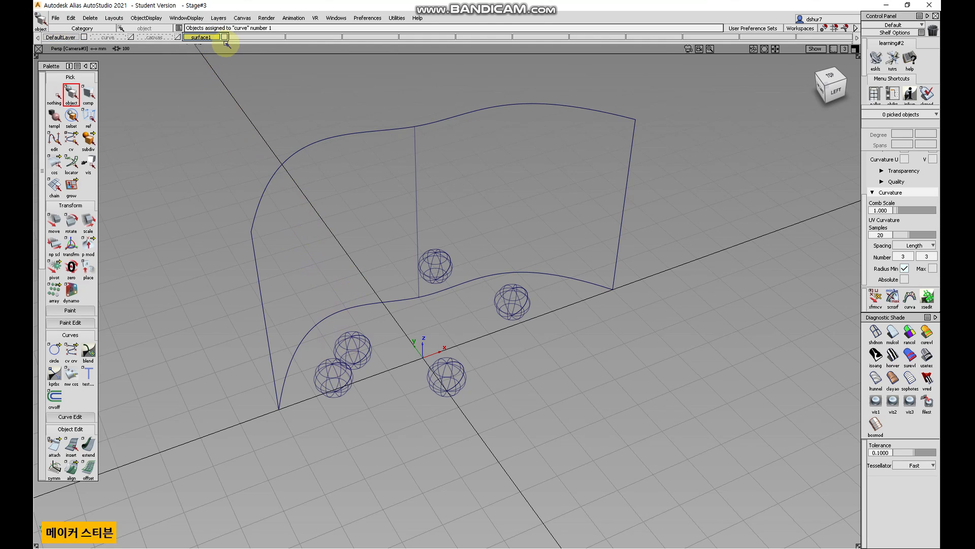
Create another new layer, accepting its default name surface2.
left_click(219, 17)
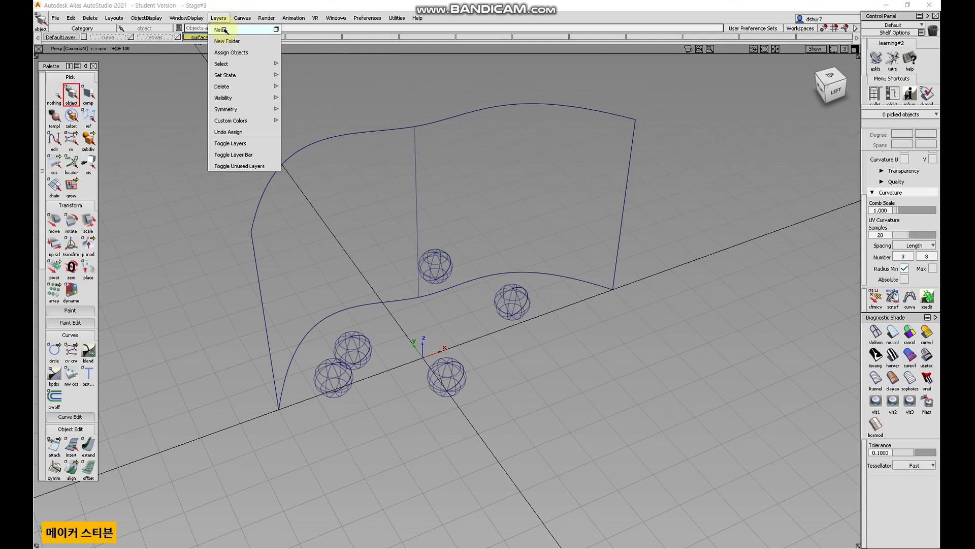
left_click(224, 30)
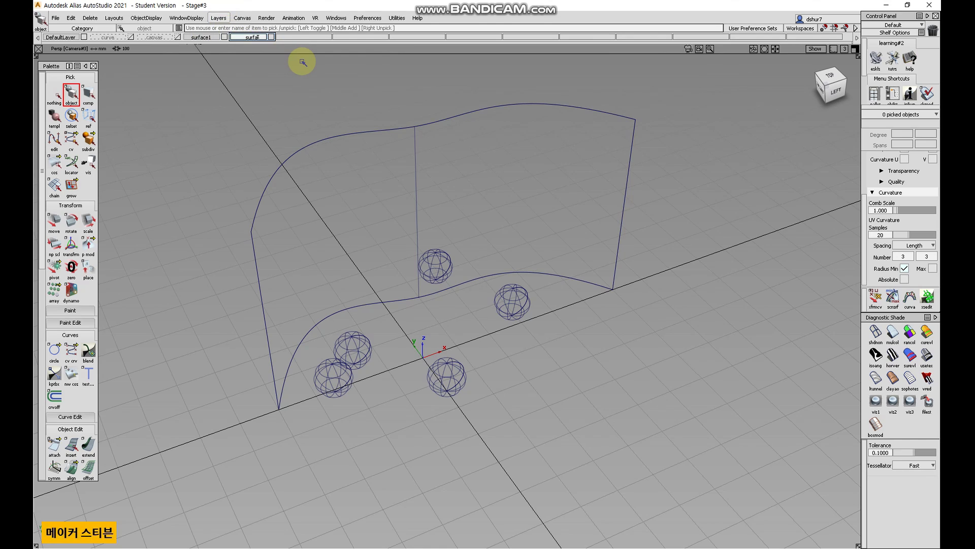
key("Return")
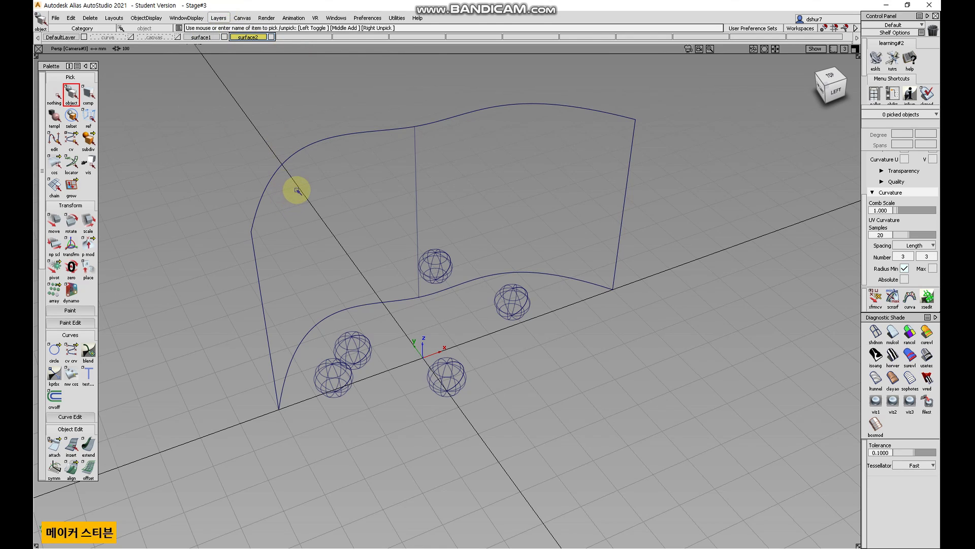
Pick the five spheres, leaving the skin surface unpicked.
left_click(73, 95)
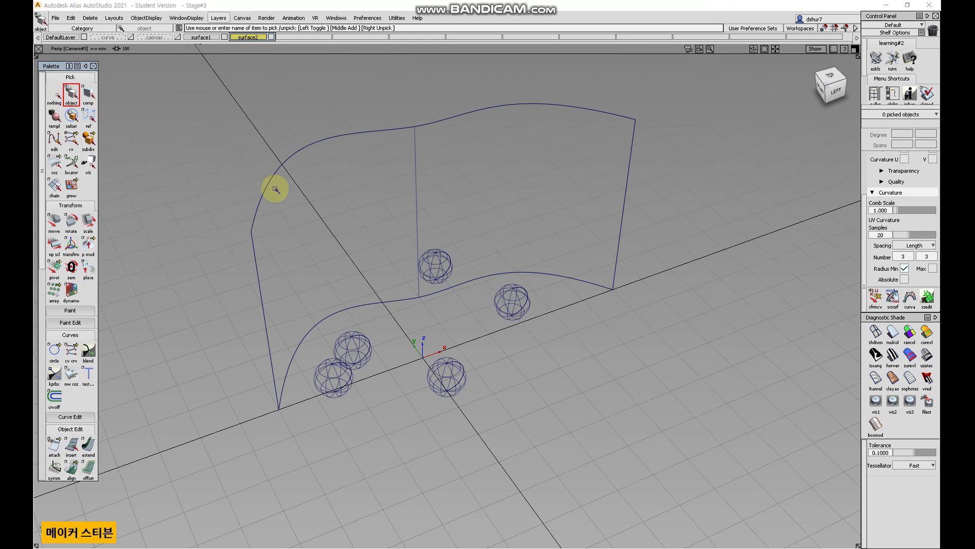
left_click(259, 182)
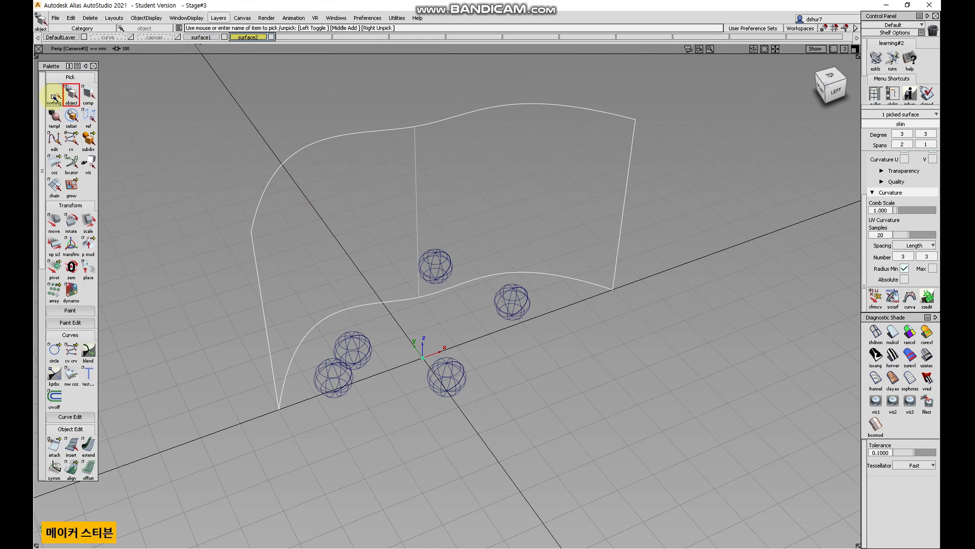
left_click_drag(648, 467, 397, 293)
left_click_drag(323, 253, 210, 200)
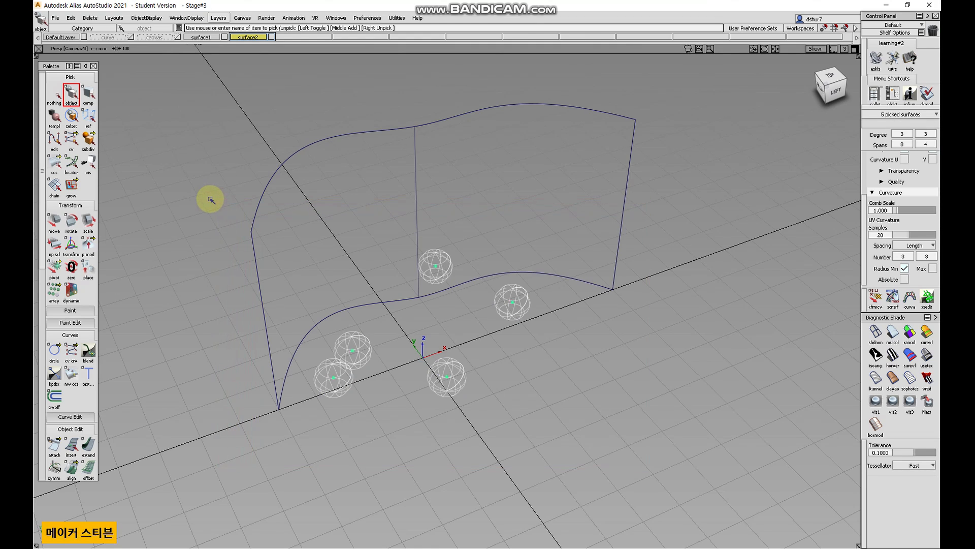
Assign the picked spheres to the surface2 layer and toggle its visibility off and back on.
right_click(251, 38)
left_click(257, 46)
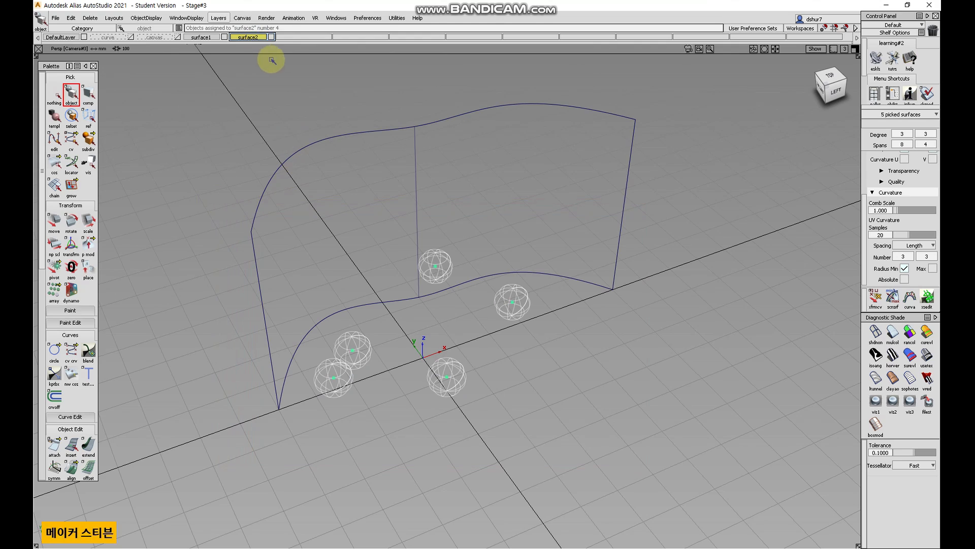
left_click(273, 37)
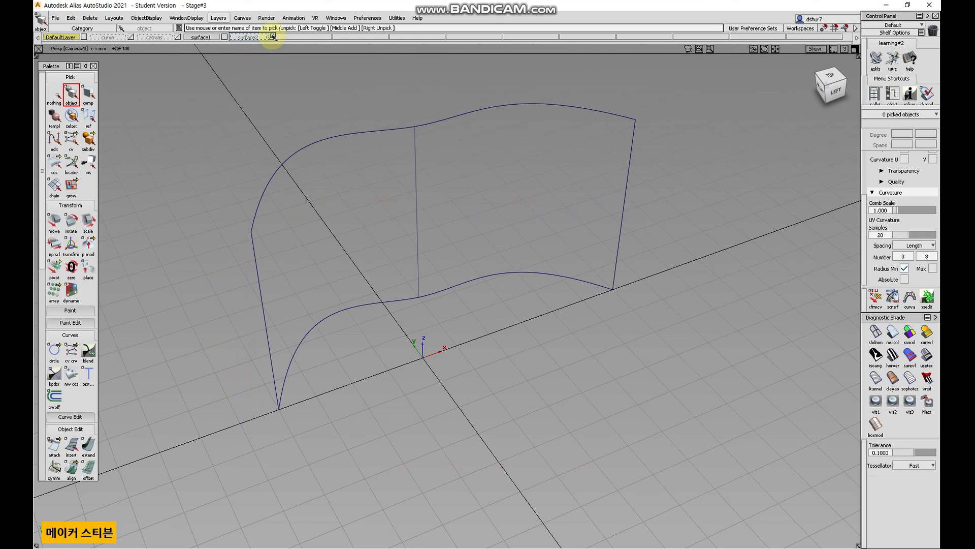
left_click(273, 38)
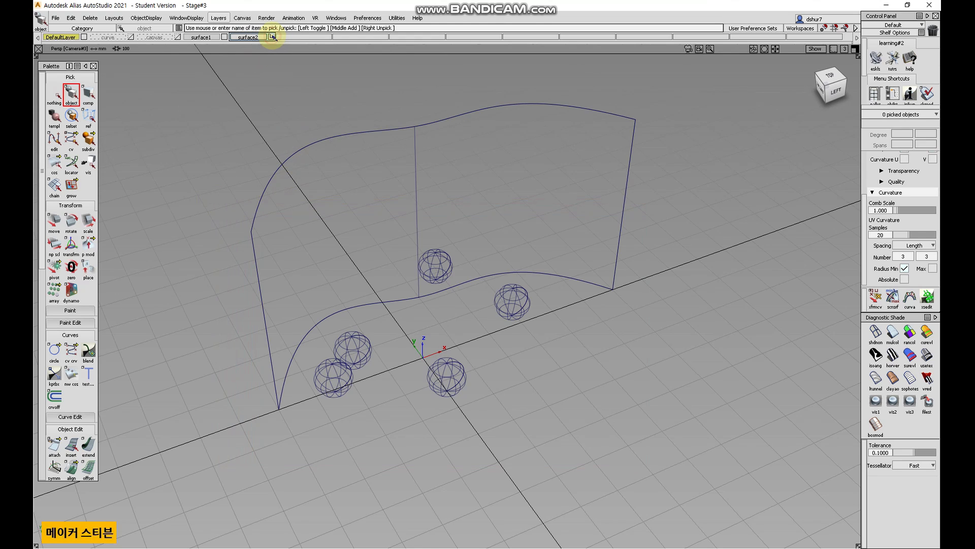
Pick all objects on the surface2 layer through its layer options.
left_click(55, 94)
left_click(71, 93)
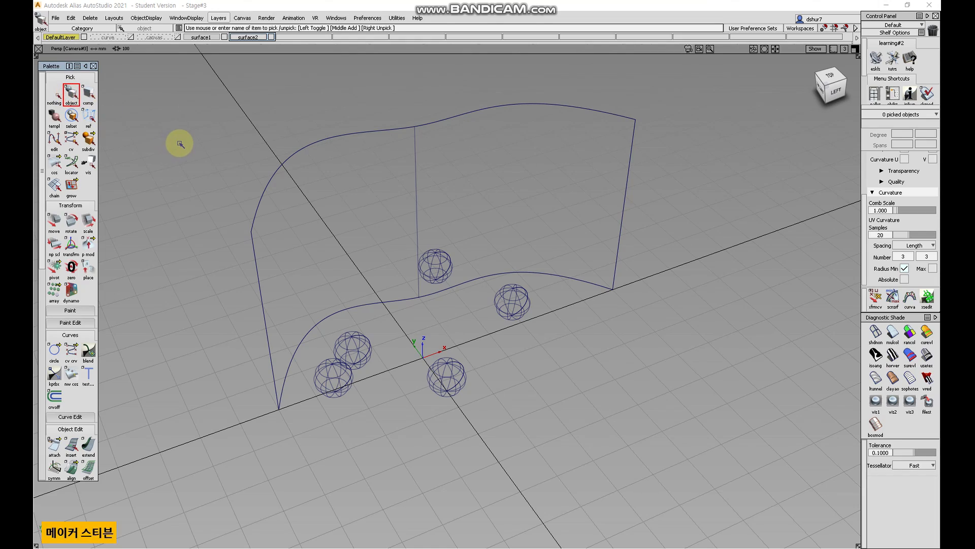
left_click_drag(159, 153, 220, 161, "alt+shift")
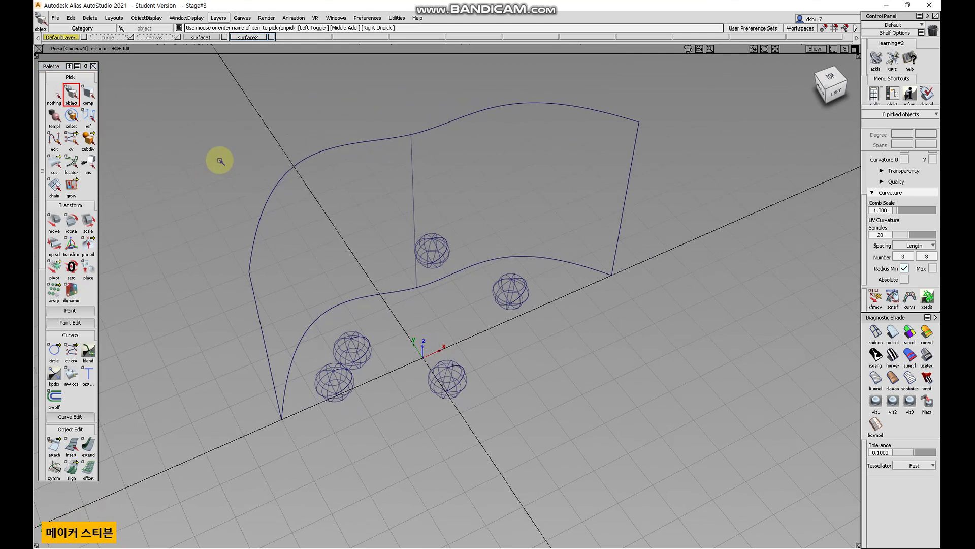
right_click(251, 37)
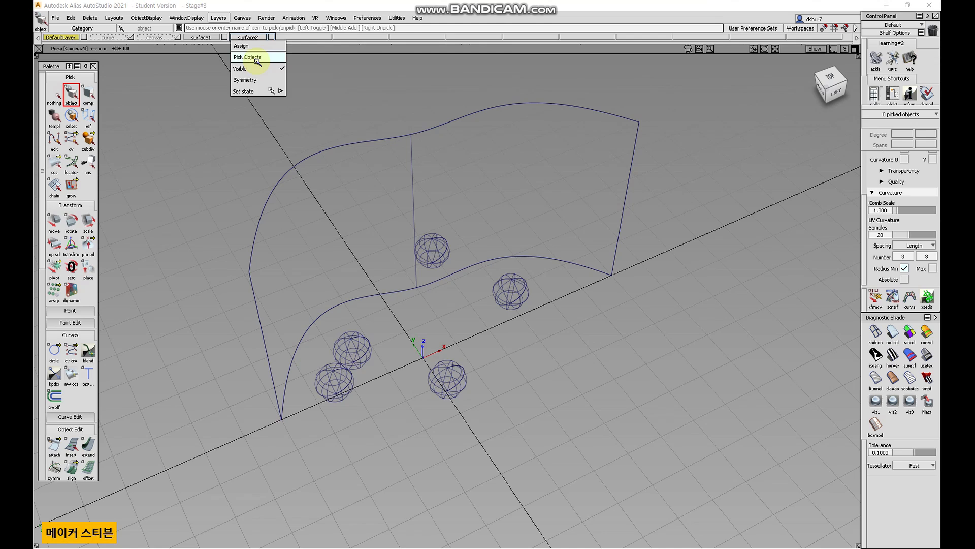
left_click(257, 58)
Toggle the surface2 layer's visibility off and back on through its layer options.
right_click(249, 37)
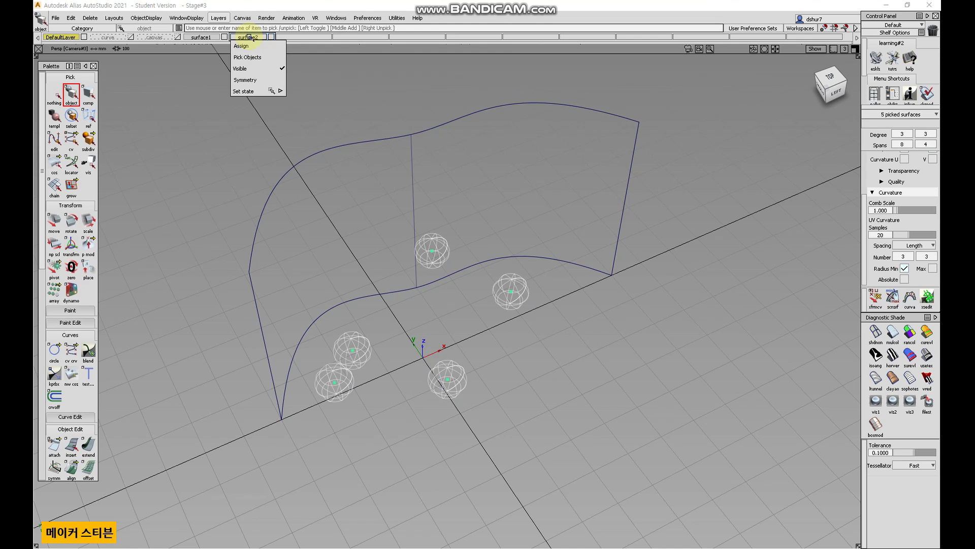
left_click(261, 69)
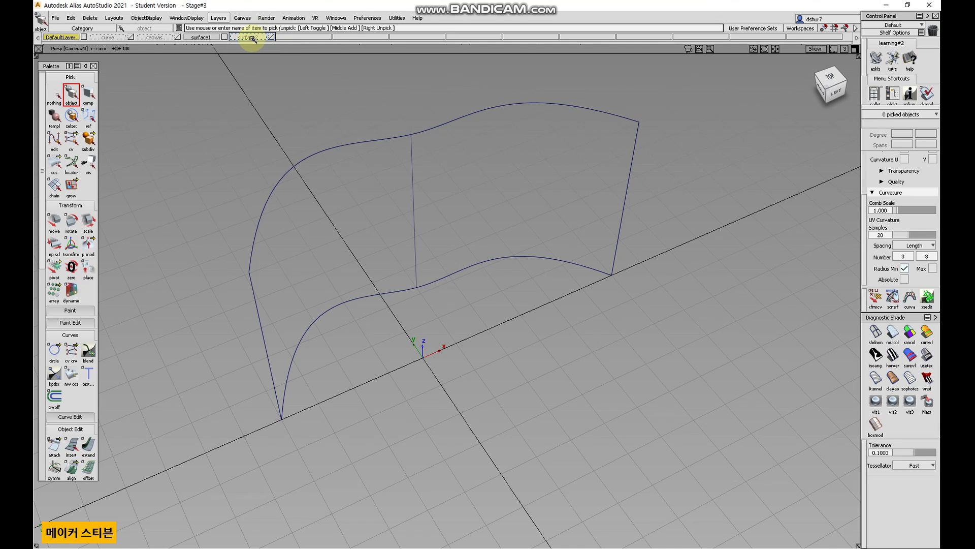
left_click(274, 36)
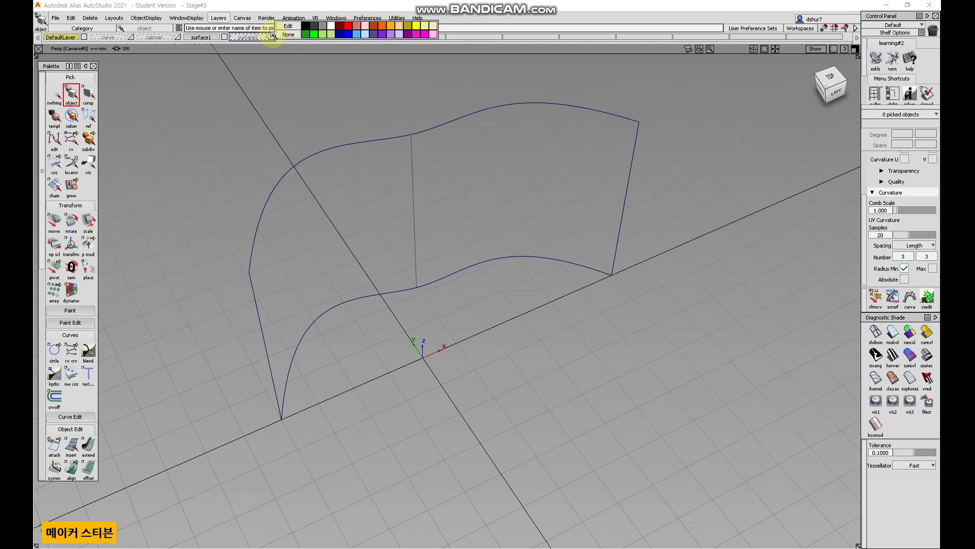
left_click(274, 36)
right_click(249, 36)
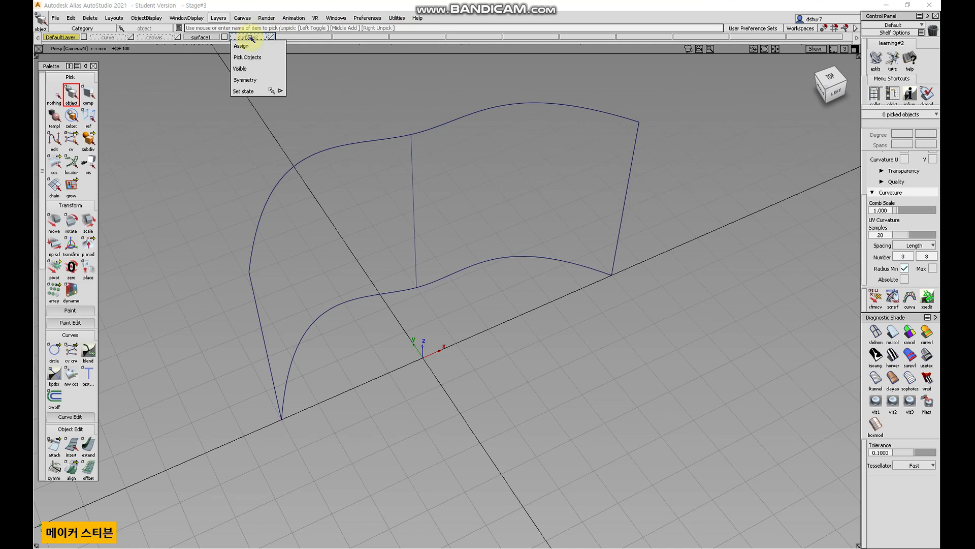
left_click(258, 69)
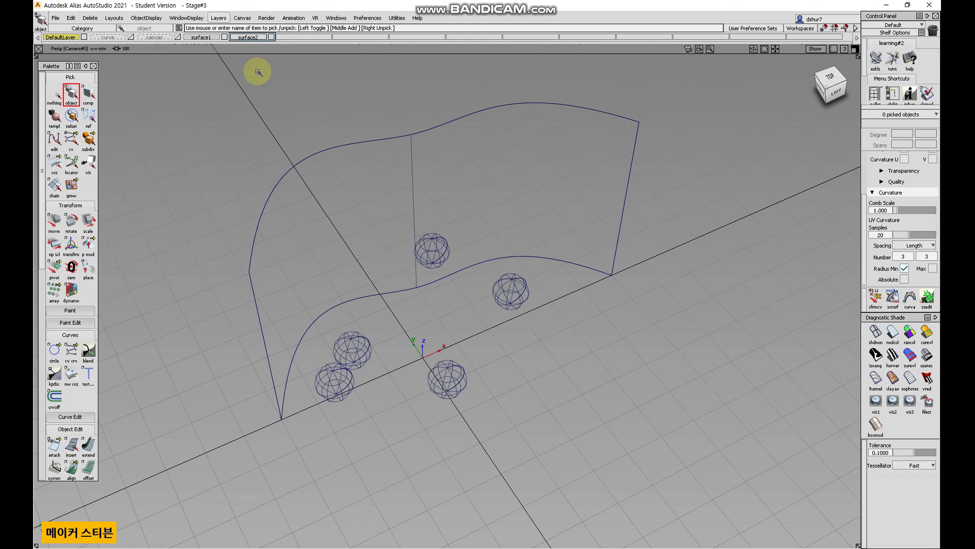
Recolour the surface2 layer, trying green and blue before choosing red.
left_click(272, 37)
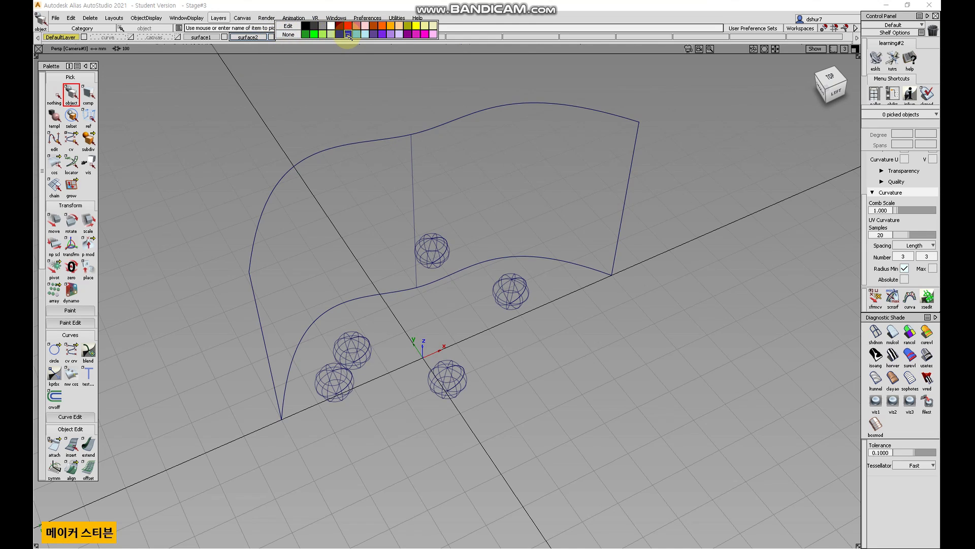
left_click(310, 34)
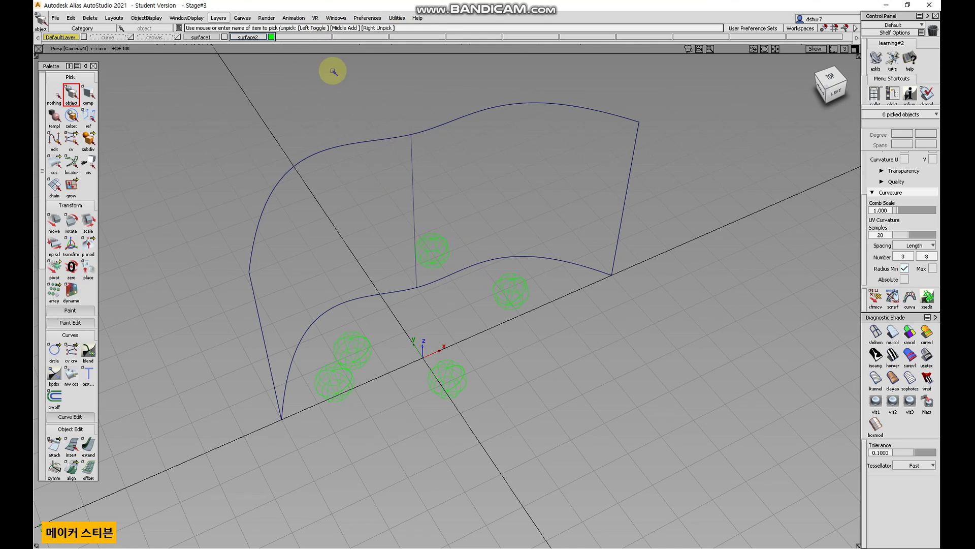
left_click(273, 37)
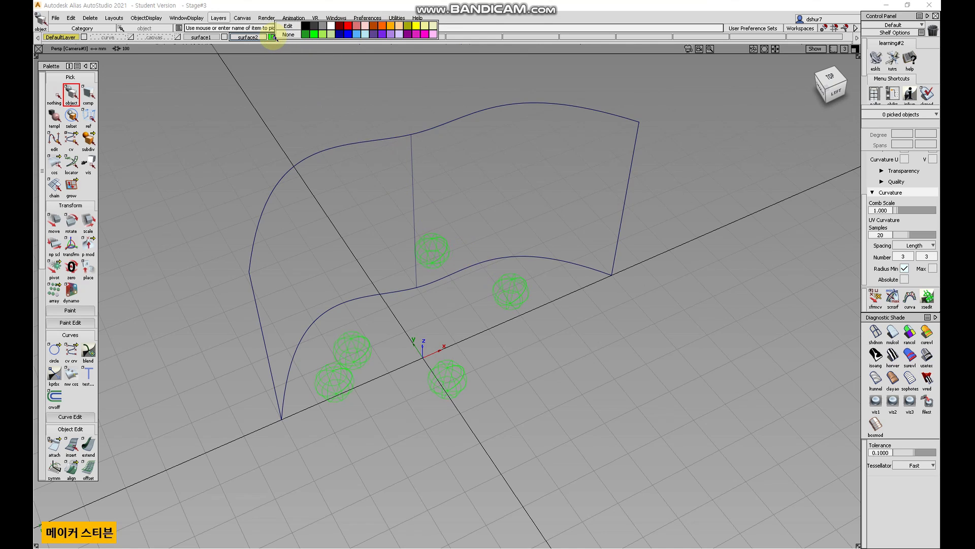
left_click(357, 34)
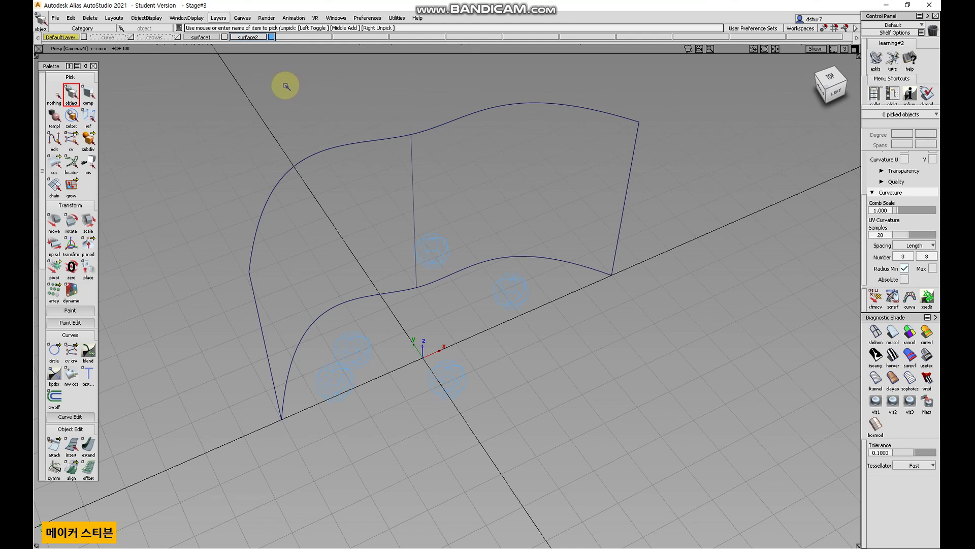
left_click(272, 37)
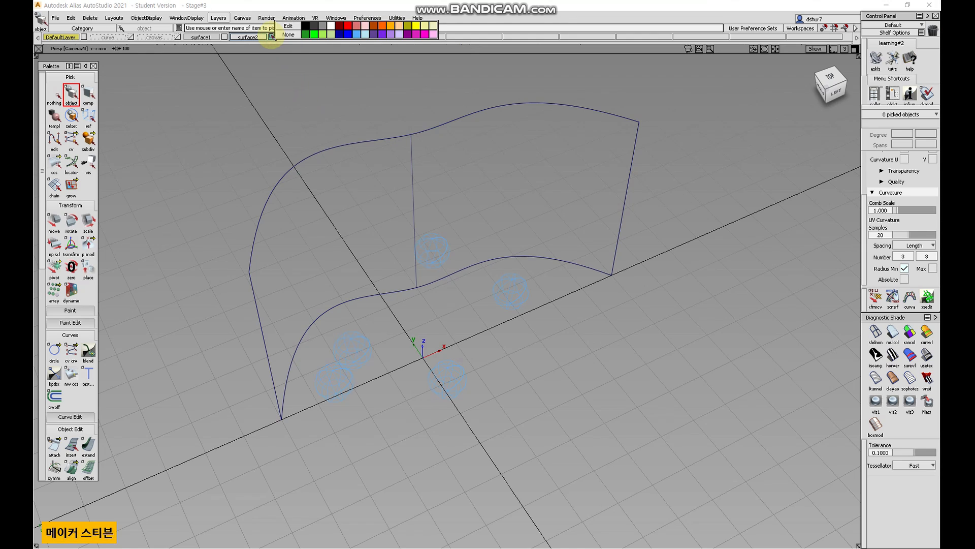
left_click(349, 26)
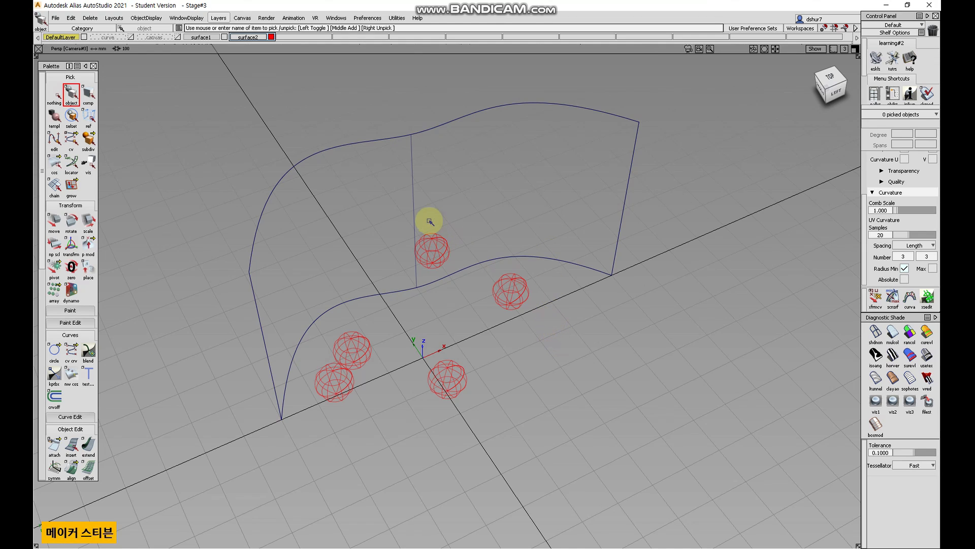
Set the surface2 layer's state to Inactive.
right_click(254, 37)
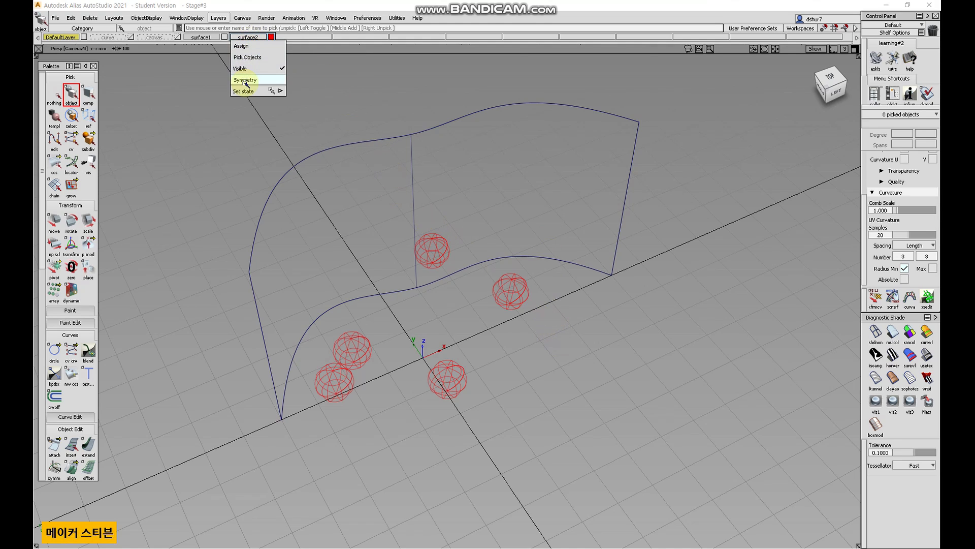
mouse_move(272, 92)
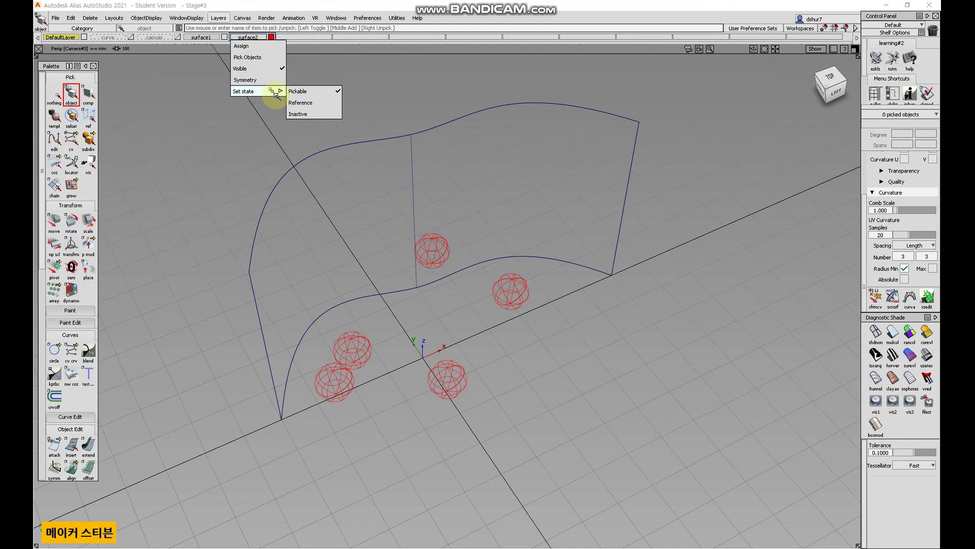
left_click(331, 92)
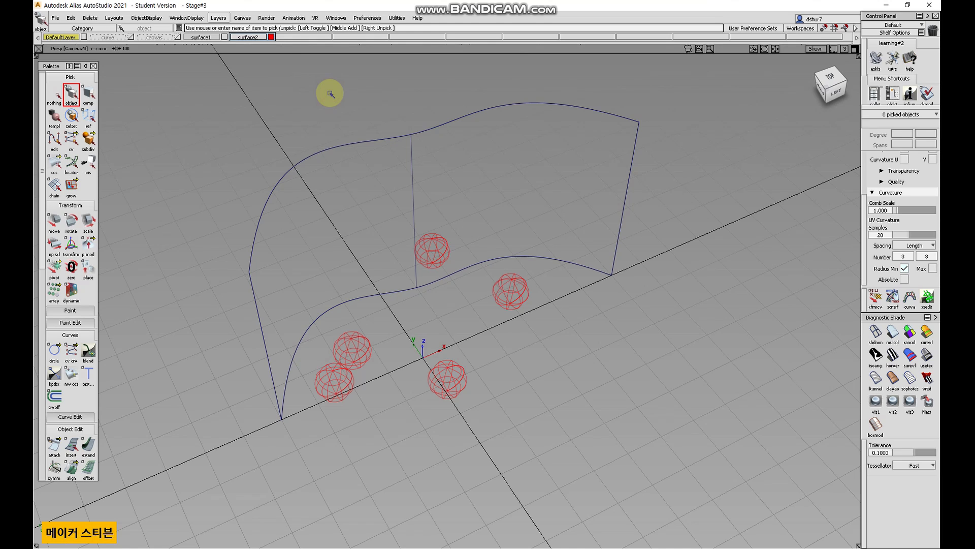
right_click(249, 37)
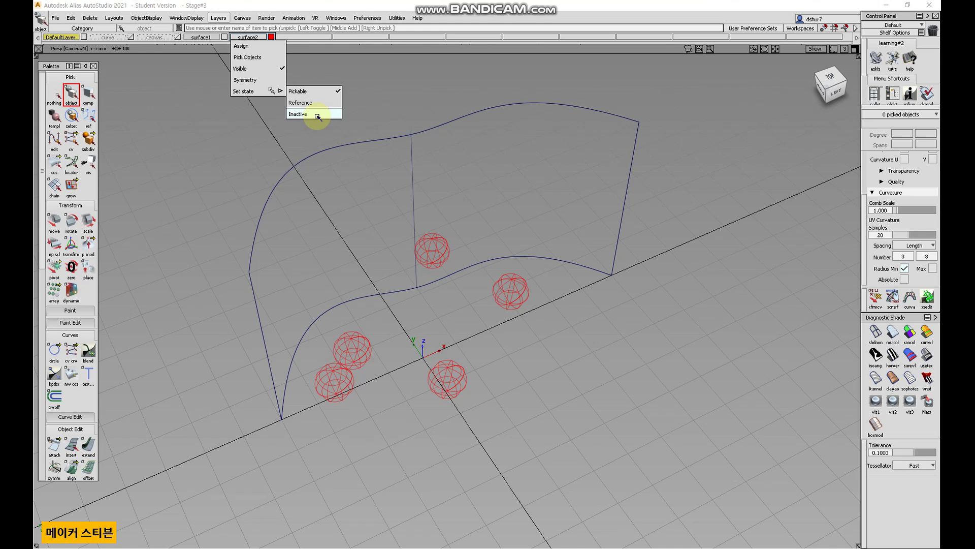
left_click(317, 115)
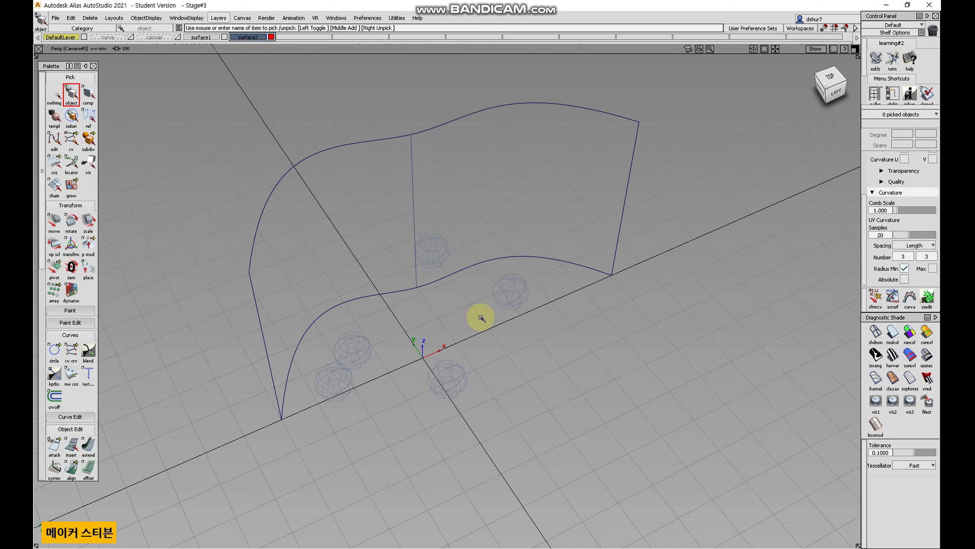
right_click_drag(405, 346, 455, 341, "alt+shift")
left_click_drag(455, 341, 531, 295, "alt+shift")
left_click(516, 442)
left_click(146, 18)
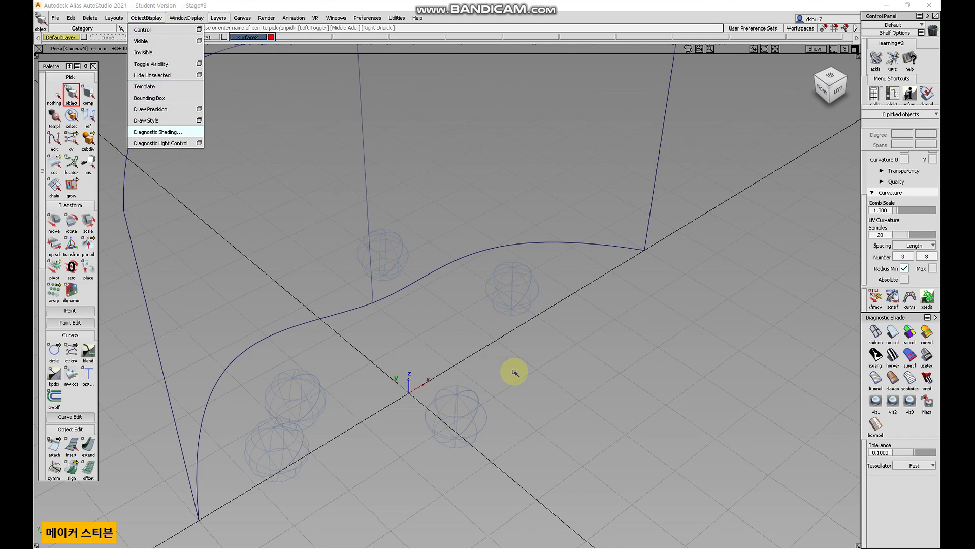
left_click(543, 427)
left_click_drag(582, 350, 500, 279)
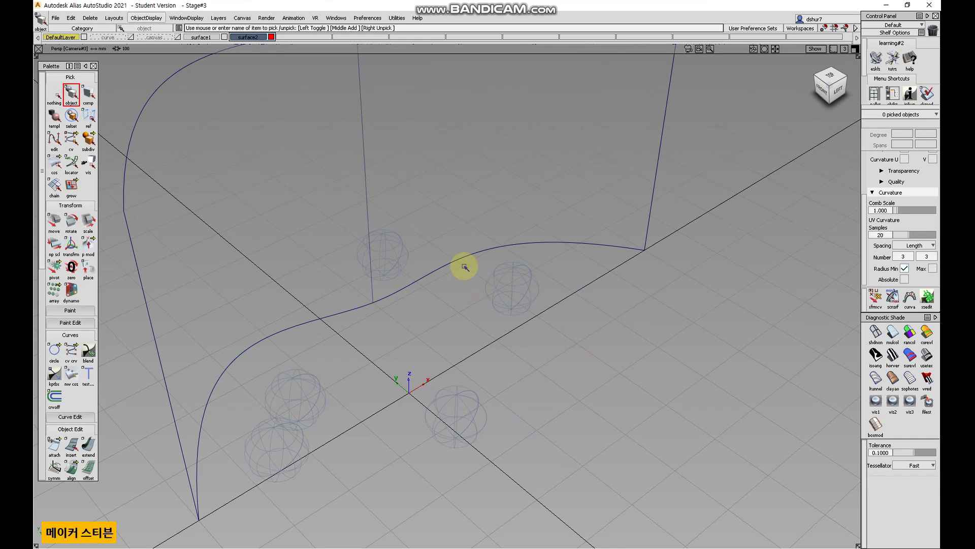
left_click_drag(485, 215, 386, 344, "alt+shift")
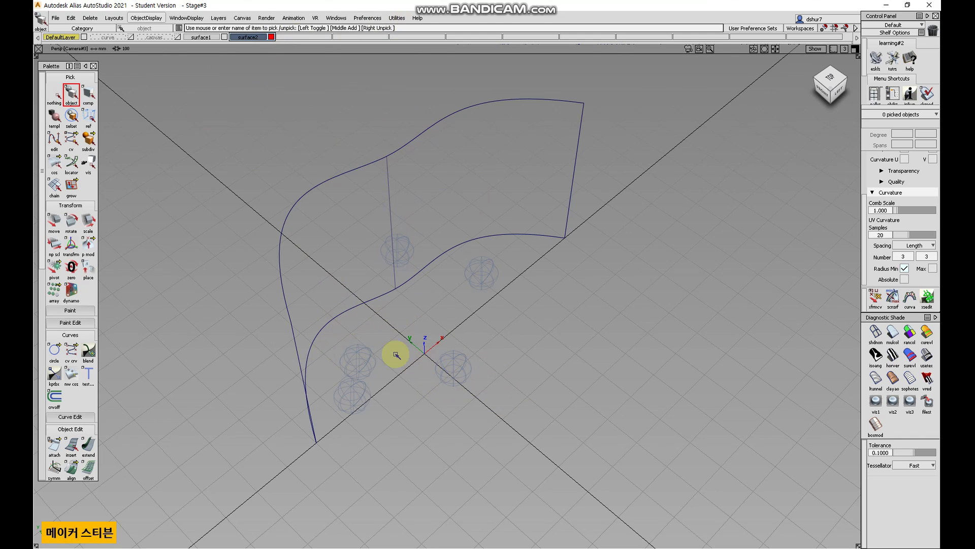
left_click_drag(440, 344, 434, 306, "alt+shift")
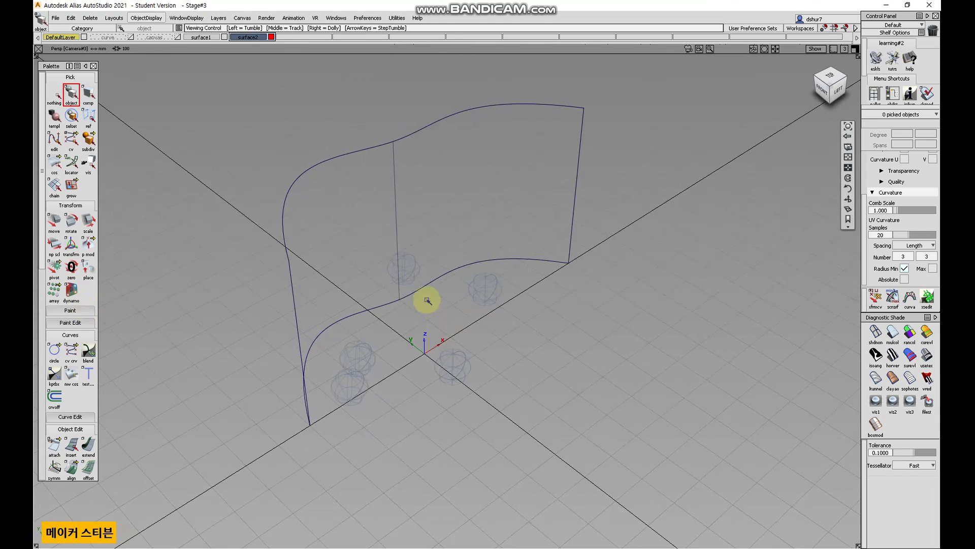
Turn on symmetry for the surface1 layer through its layer options.
left_click(202, 38)
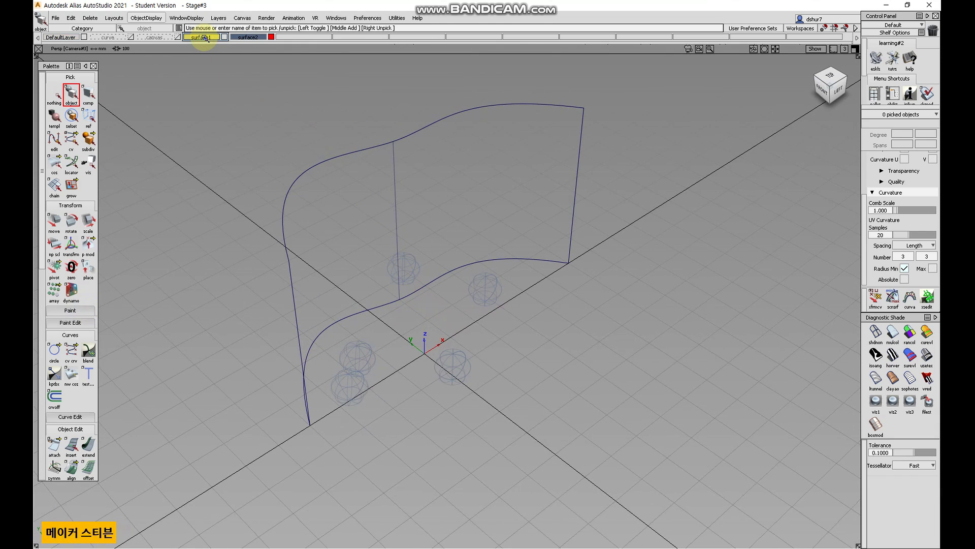
right_click(205, 37)
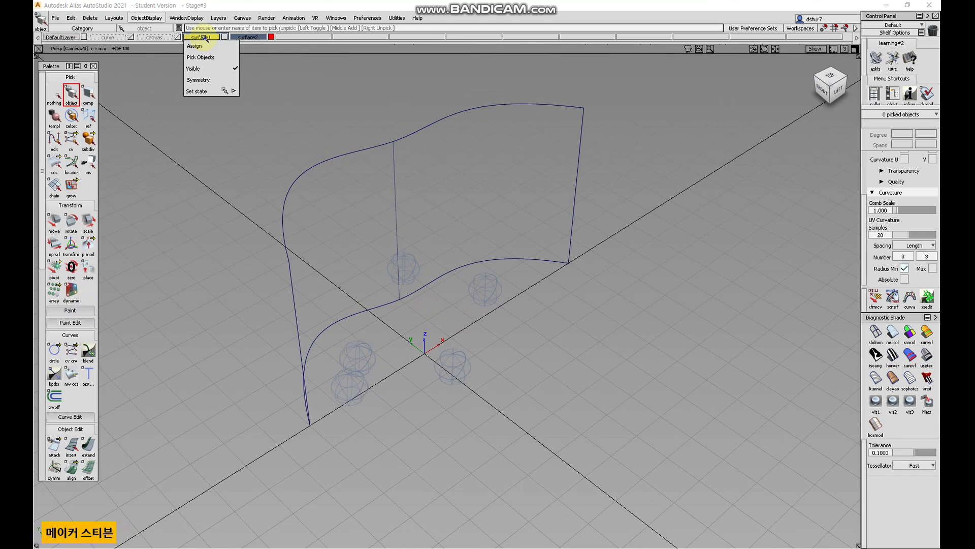
left_click(211, 80)
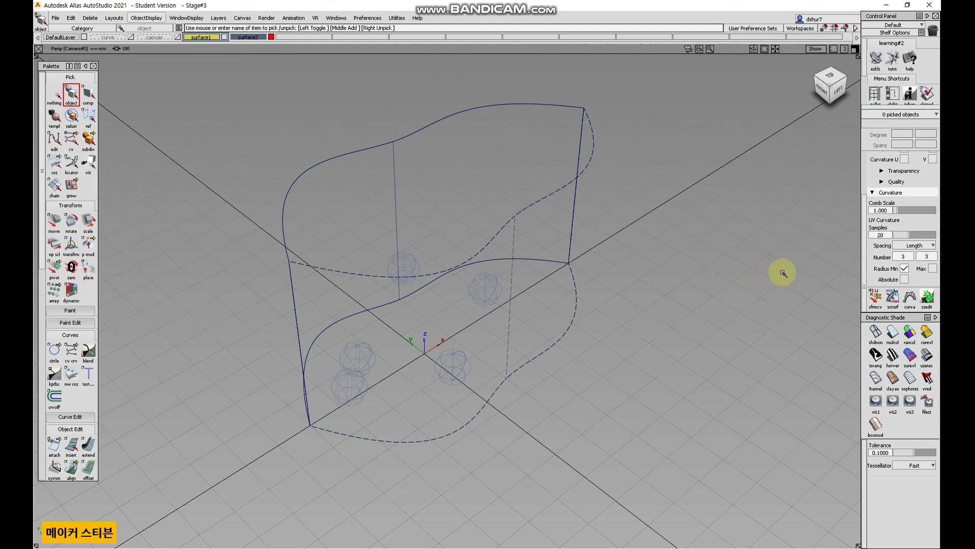
Apply diagnostic shading and inspect the symmetric skin from the top and perspective views.
left_click(892, 332)
mouse_move(547, 290)
left_mouse_down("alt+shift")
mouse_move(559, 310)
mouse_move(711, 376)
mouse_move(723, 401)
mouse_move(773, 187)
left_mouse_up("alt+shift")
left_click(828, 83)
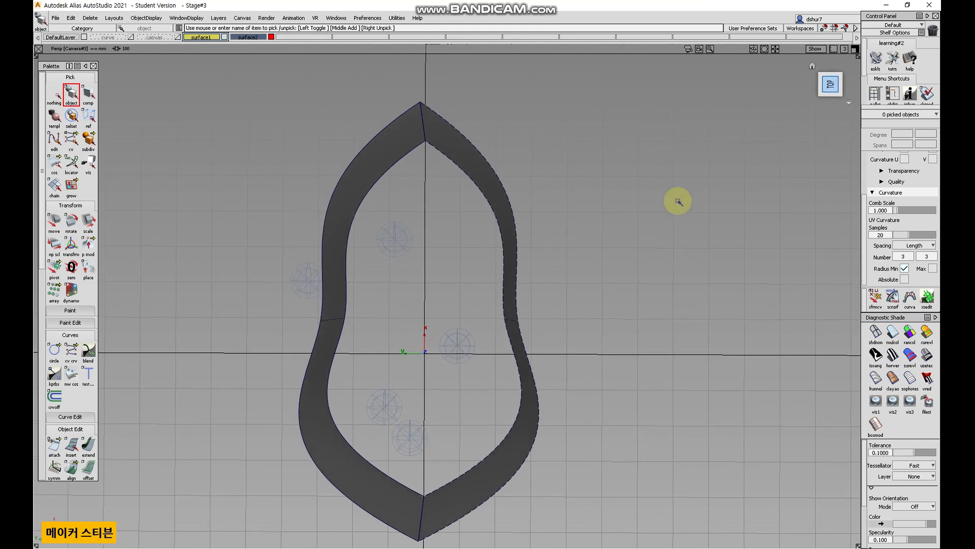
middle_click_drag(493, 278, 495, 257, "alt+shift")
right_click_drag(494, 257, 551, 222, "alt+shift")
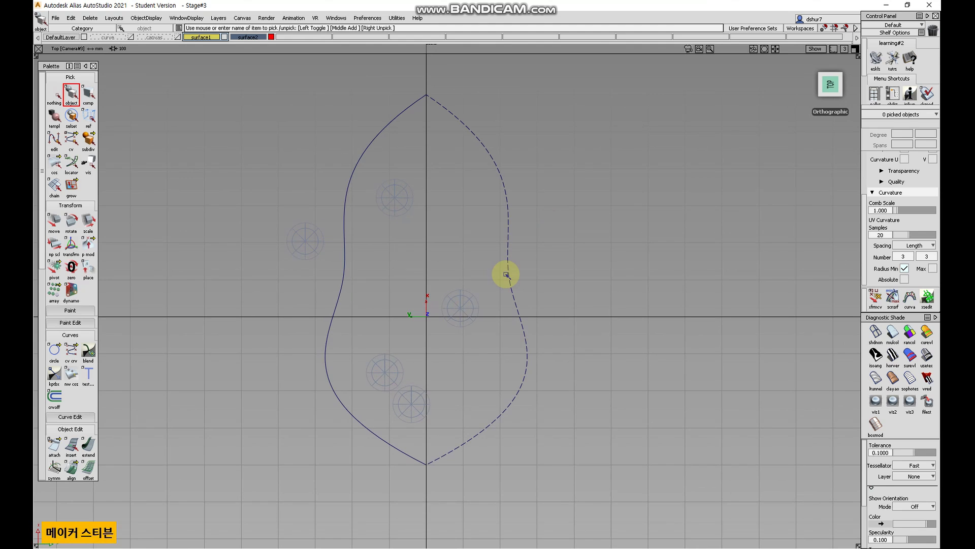
mouse_move(550, 344)
left_mouse_down("alt+shift")
mouse_move(557, 264)
mouse_move(521, 316)
mouse_move(438, 342)
mouse_move(464, 342)
left_mouse_up("alt+shift")
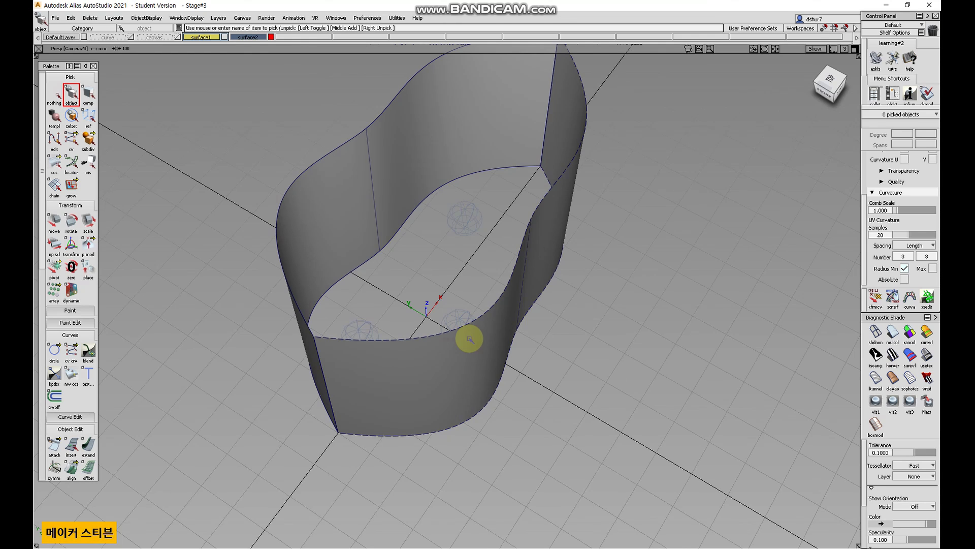
left_click_drag(508, 303, 574, 437, "alt+shift")
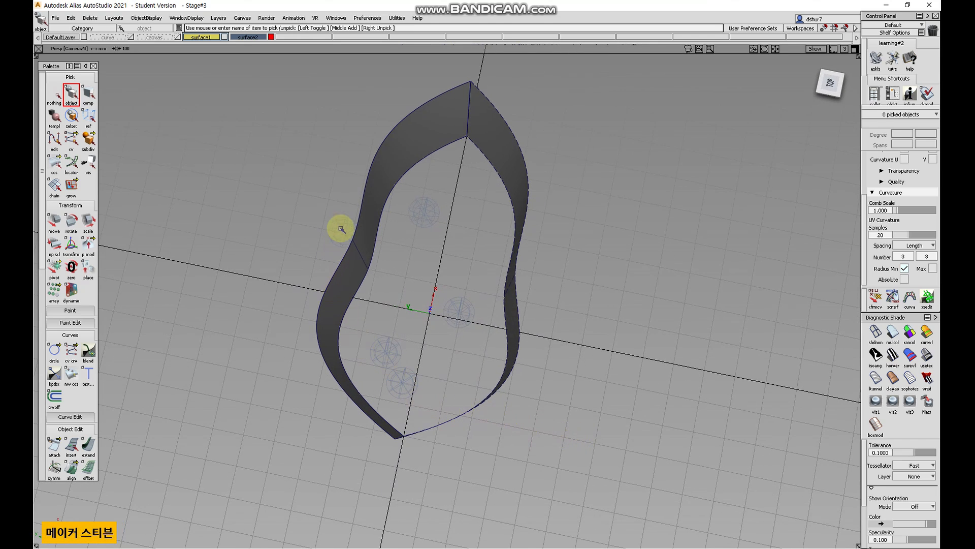
left_click(75, 18)
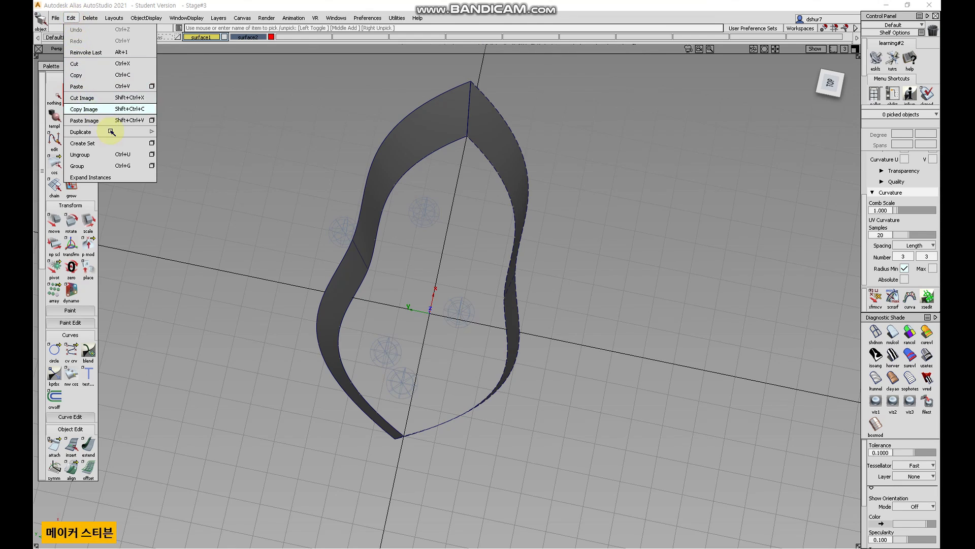
mouse_move(147, 132)
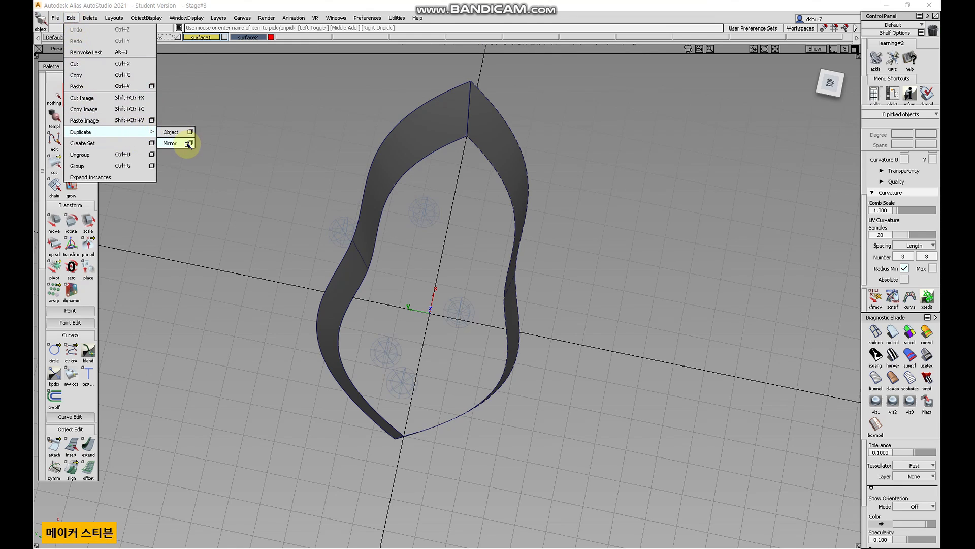
left_click(488, 246)
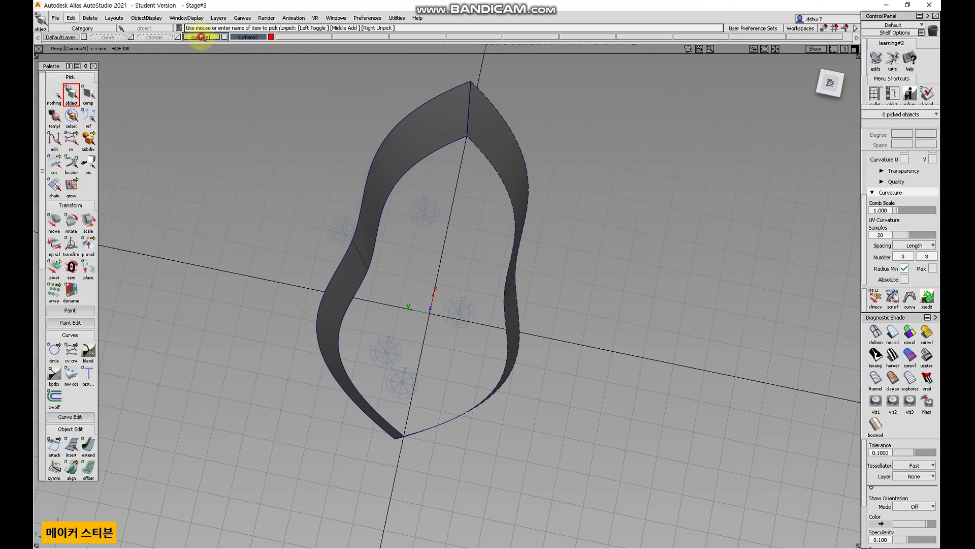
Turn off symmetry for the surface1 layer through its layer options.
right_click(202, 37)
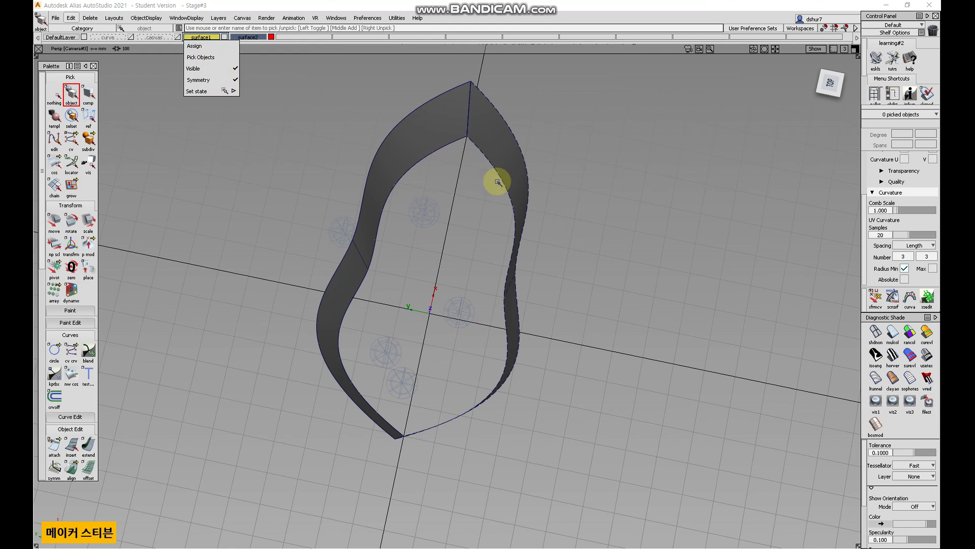
left_click_drag(571, 242, 514, 233, "alt+shift")
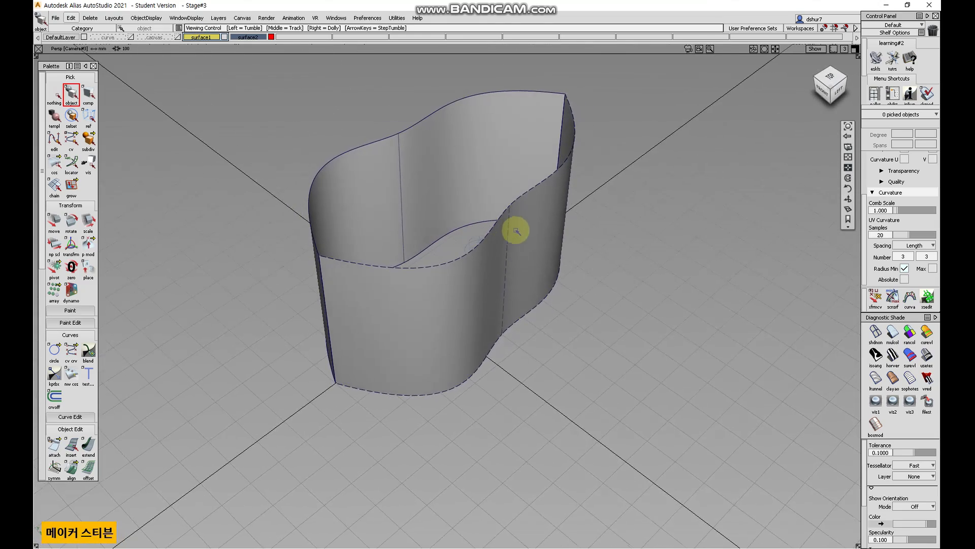
right_click_drag(518, 221, 574, 158, "alt+shift")
middle_click_drag(575, 157, 514, 200, "alt+shift")
left_click_drag(514, 200, 484, 254, "alt+shift")
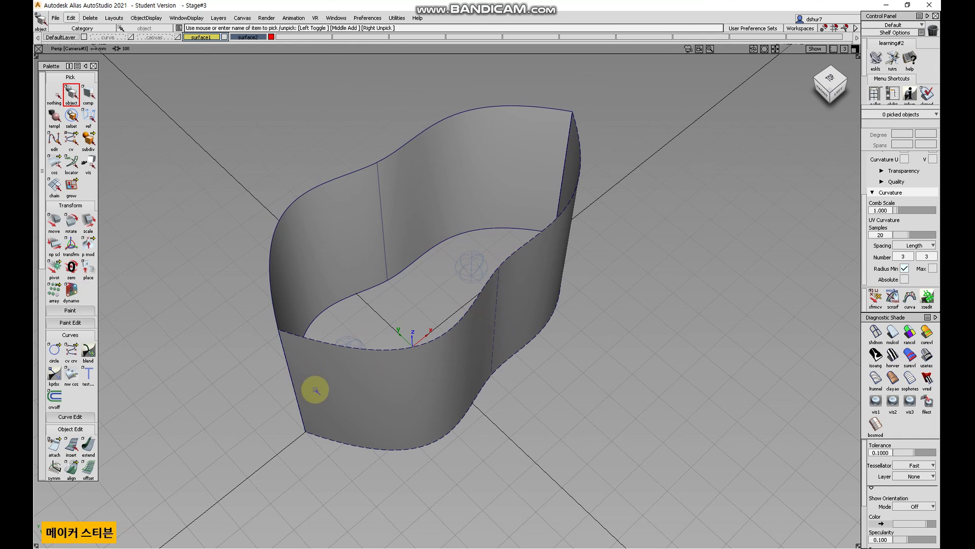
left_click(195, 38)
left_click(222, 80)
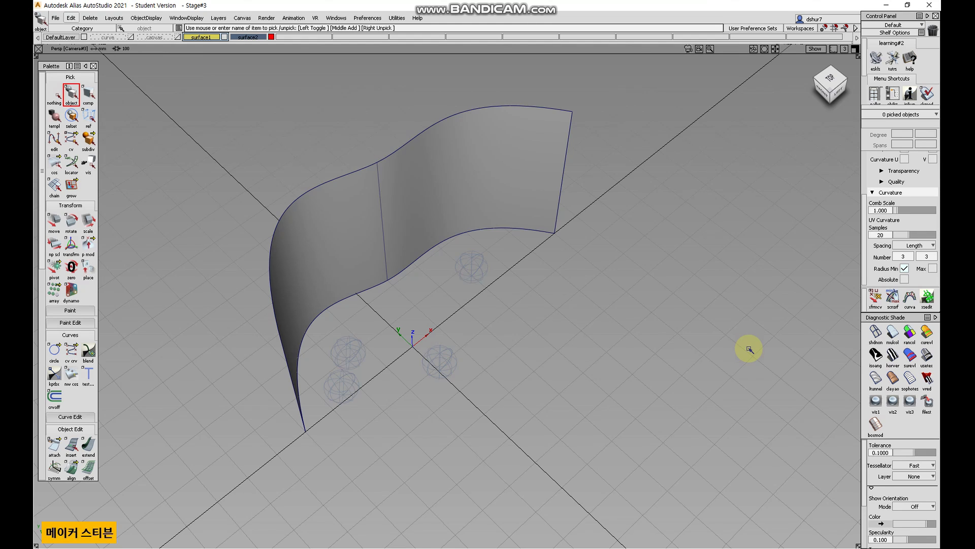
Toggle the surface1 layer's symmetry on and back off again.
left_click_drag(508, 355, 393, 384, "alt+shift")
left_click_drag(462, 386, 154, 106, "alt+shift")
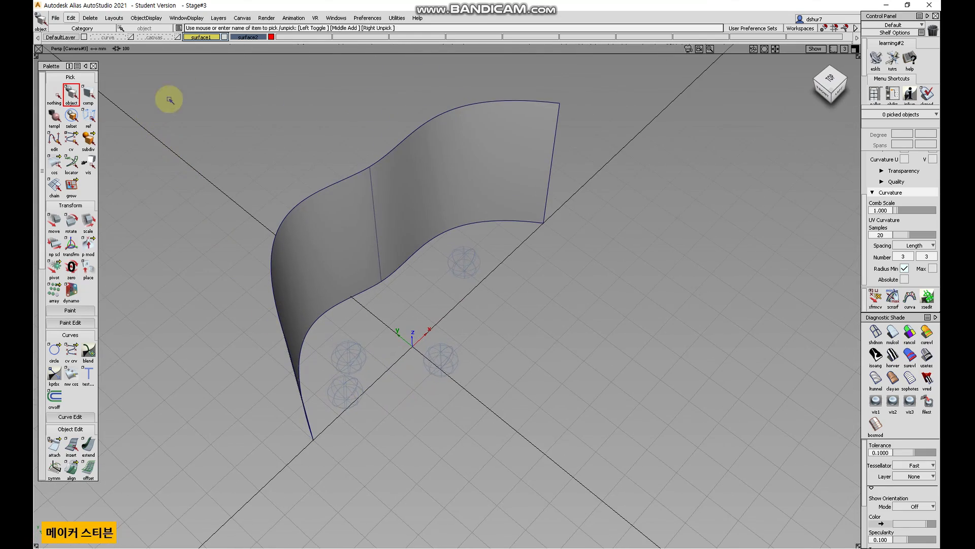
left_click_drag(201, 38, 223, 80)
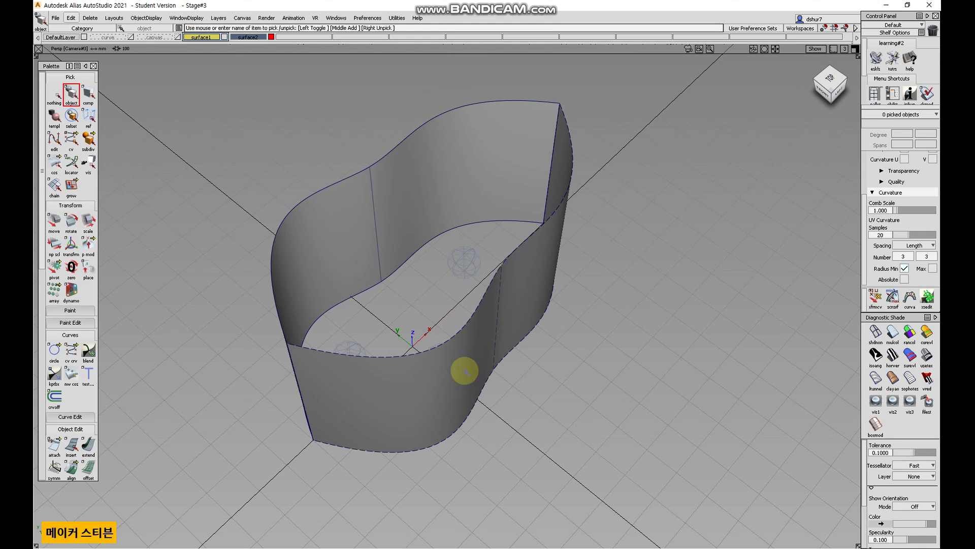
left_click_drag(453, 366, 251, 148, "alt+shift")
right_click(201, 38)
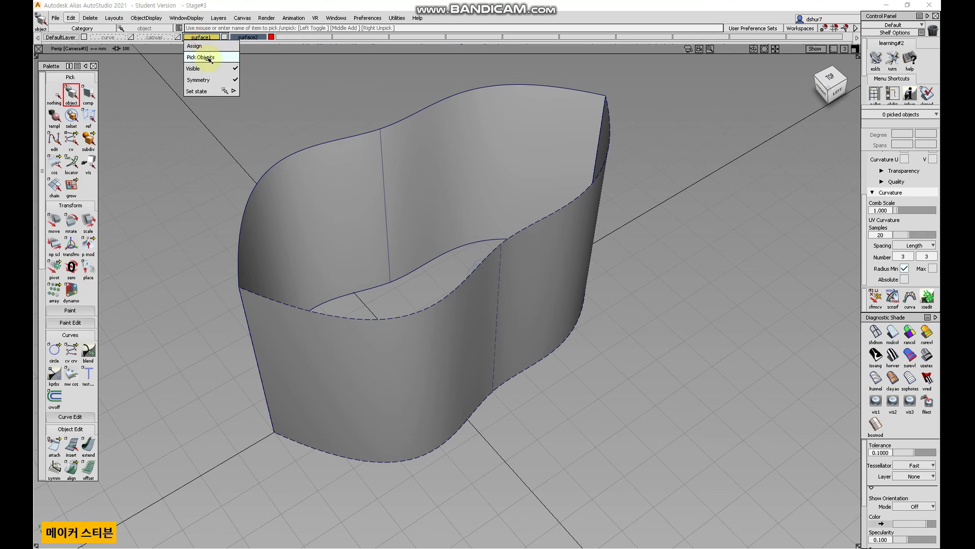
left_click(204, 79)
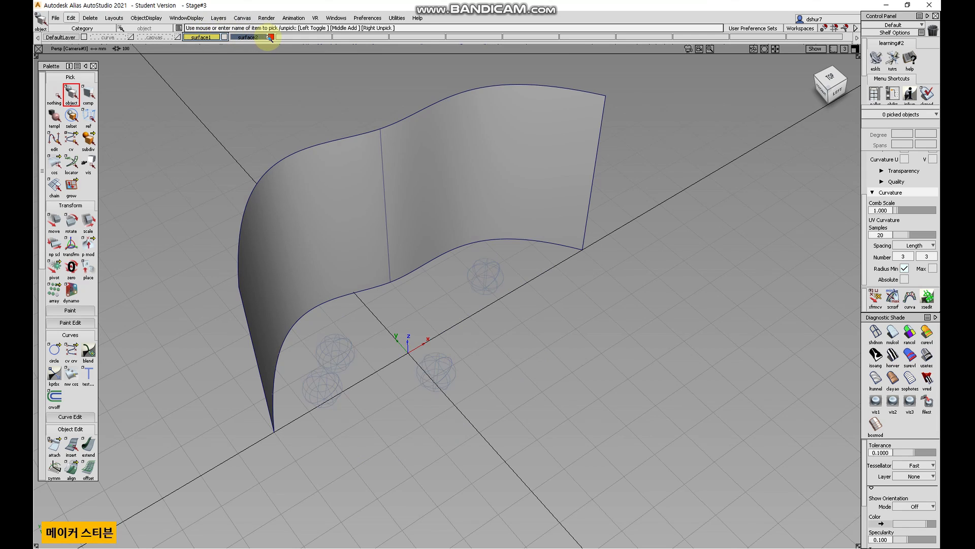
Mirror the skin surface across the centre with Duplicate Mirror and shade the result.
left_click_drag(383, 163, 538, 295, "alt+shift")
left_click_drag(426, 209, 427, 228, "ctrl+shift")
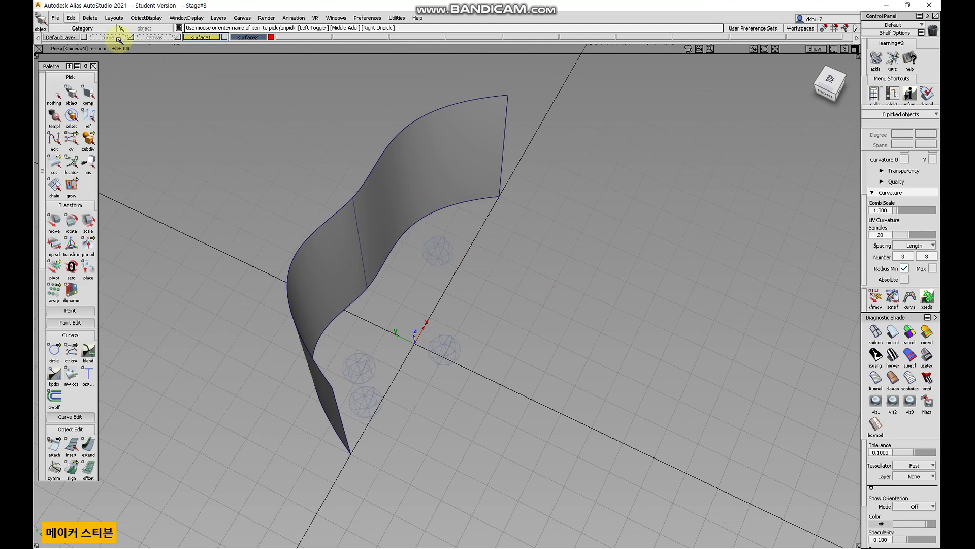
left_click(71, 19)
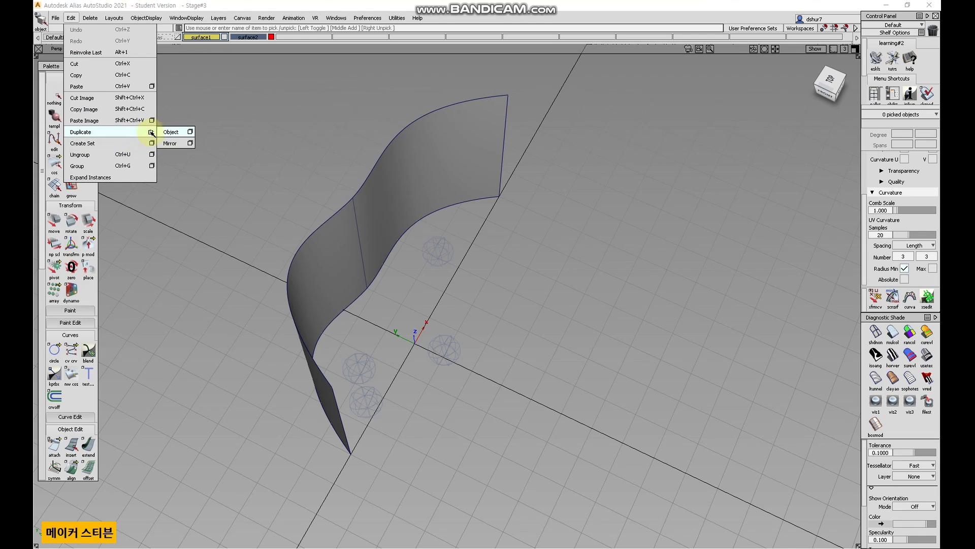
left_click(177, 144)
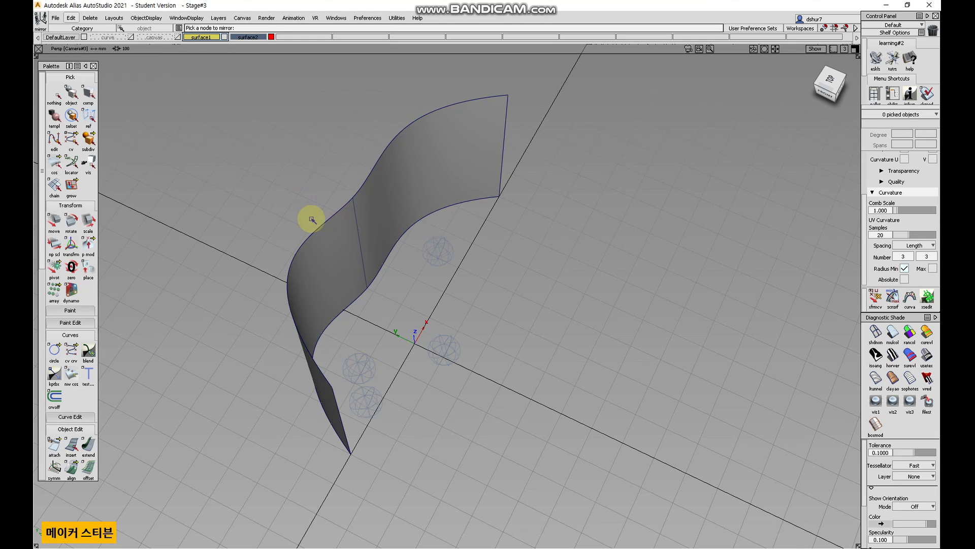
left_click(355, 229)
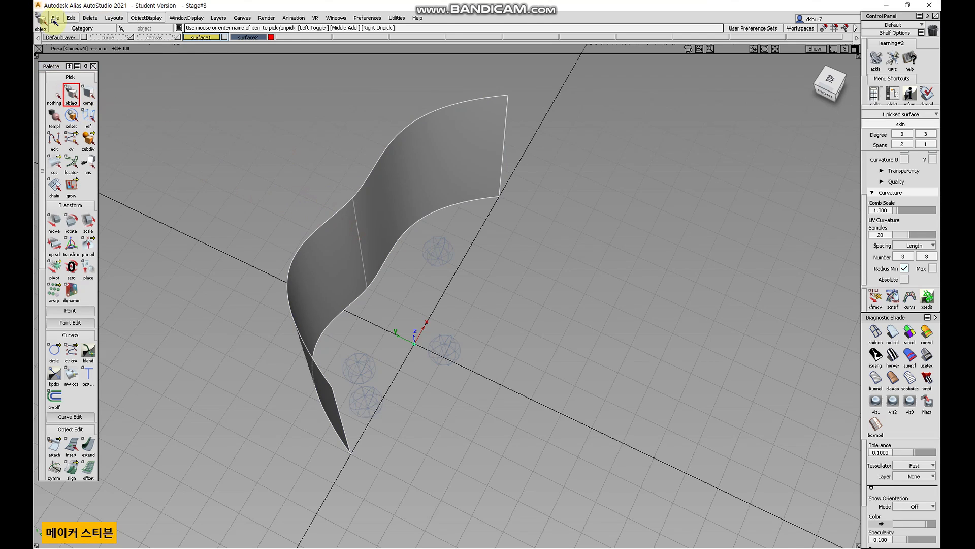
left_click(72, 20)
mouse_move(133, 132)
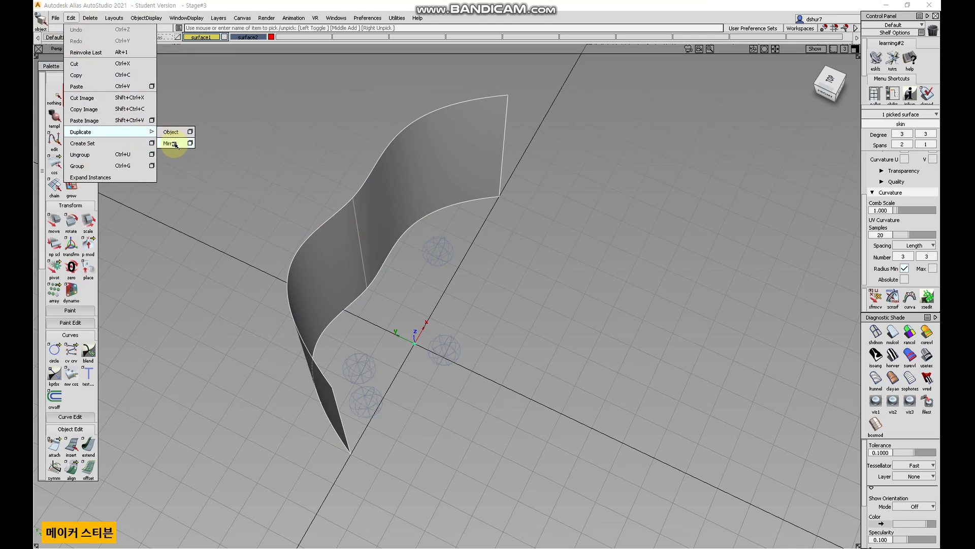
left_click(174, 144)
left_click(57, 95)
left_click(890, 336)
mouse_move(747, 320)
left_mouse_down("alt+shift")
mouse_move(687, 308)
mouse_move(562, 255)
mouse_move(505, 254)
mouse_move(506, 245)
mouse_move(555, 276)
mouse_move(636, 296)
mouse_move(520, 264)
left_mouse_up("alt+shift")
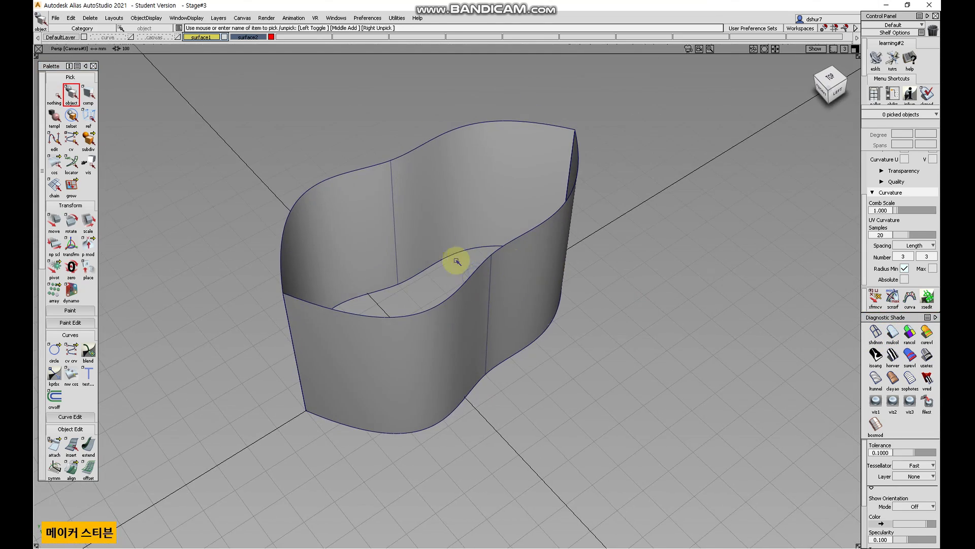
key("alt+shift")
right_click_drag(596, 278, 458, 249, "alt+shift")
Open the Save As options and review the available file formats without saving.
left_click(56, 18)
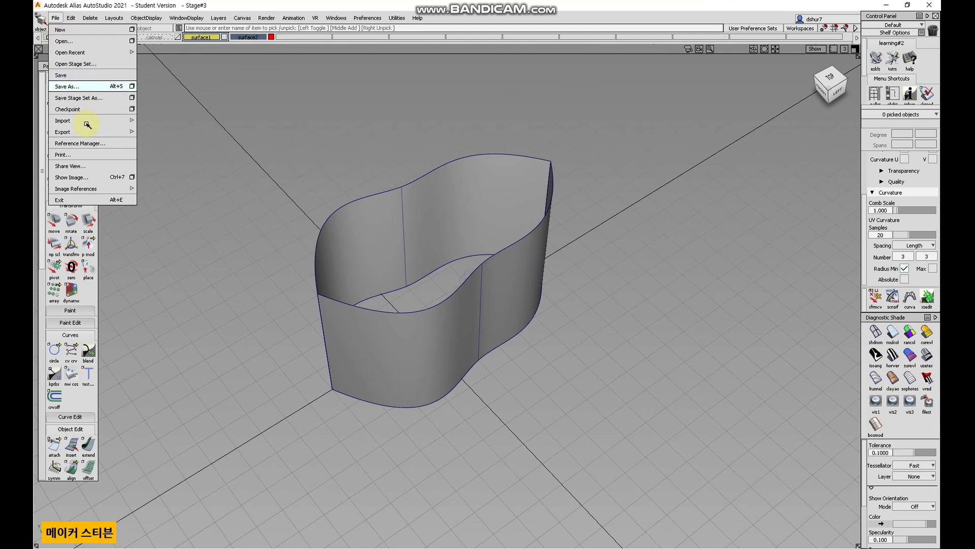
mouse_move(120, 132)
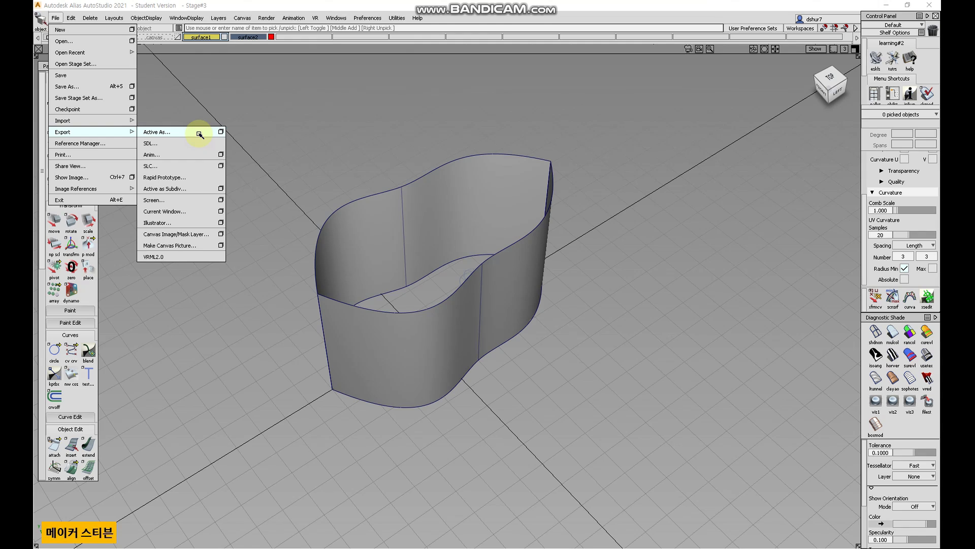
left_click(136, 91)
left_click(364, 73)
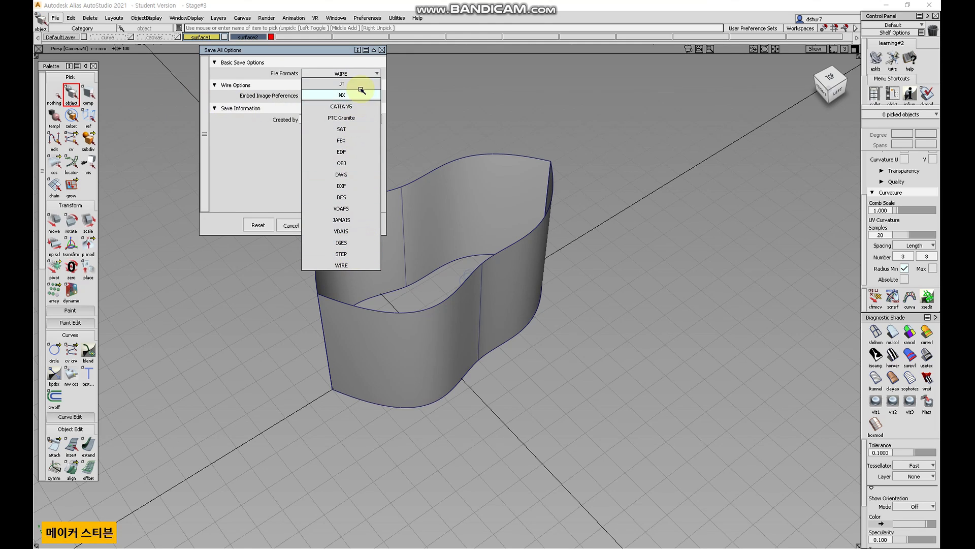
left_click(259, 162)
left_click(303, 227)
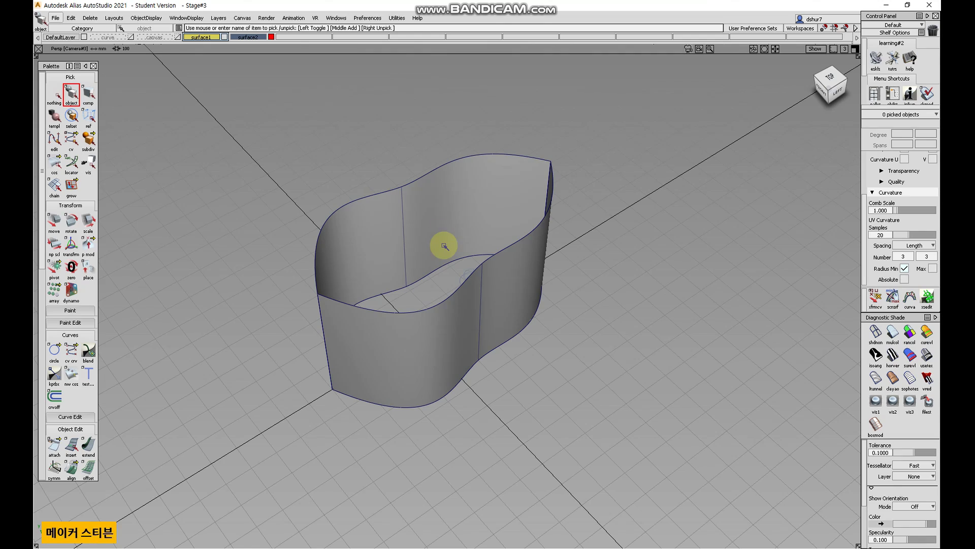
left_click_drag(579, 275, 505, 182, "alt+shift")
left_click_drag(601, 237, 573, 240, "alt+shift")
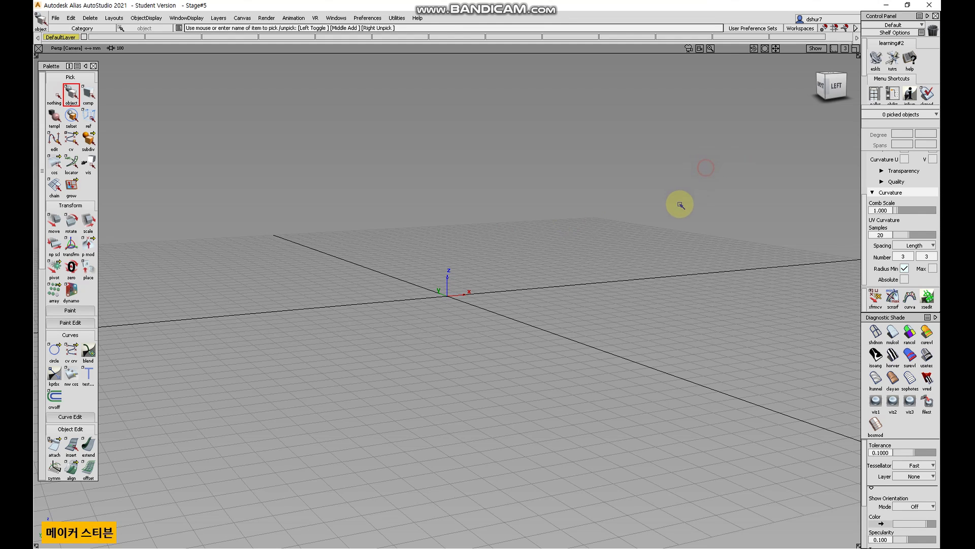
left_click_drag(651, 200, 681, 203, "alt+shift")
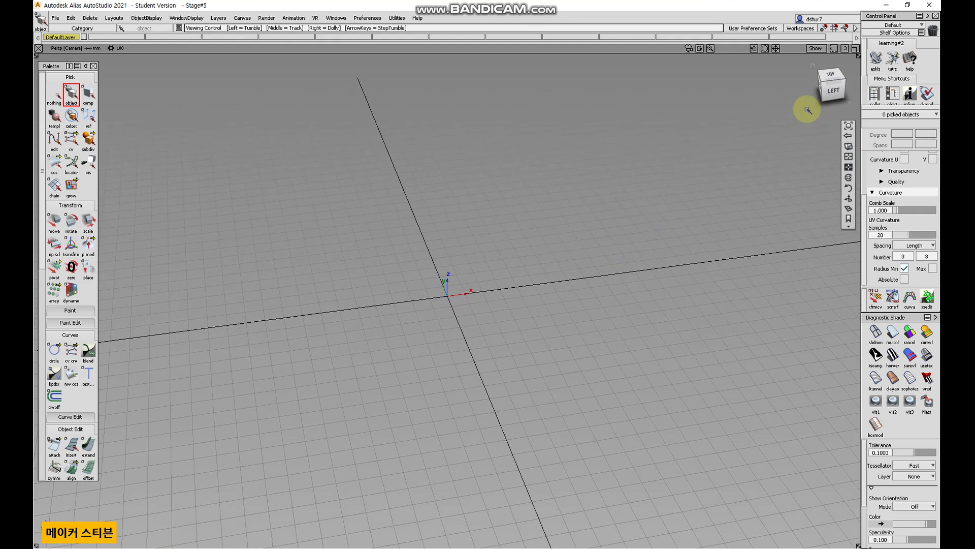
left_click(832, 77)
right_click_drag(589, 178, 584, 206, "alt+shift")
middle_click_drag(593, 205, 526, 216, "alt+shift")
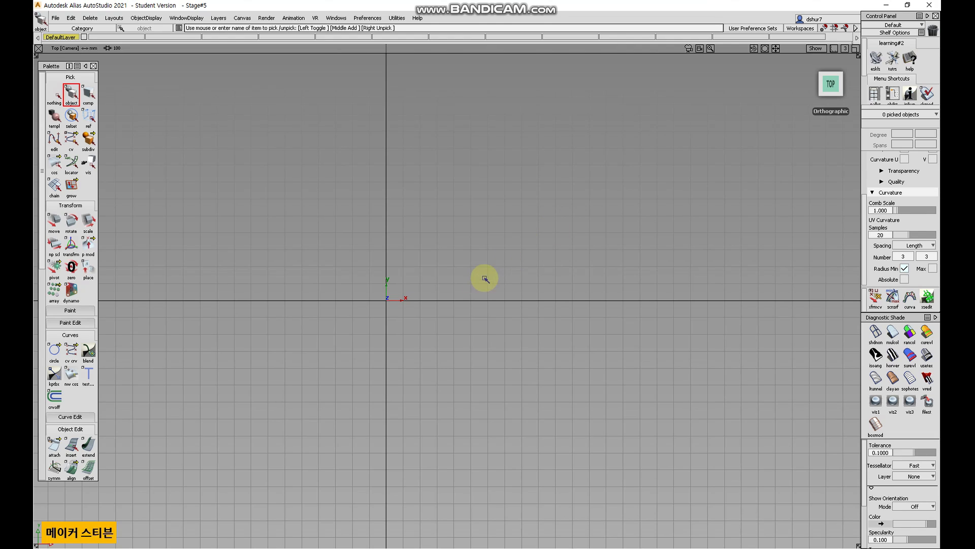
middle_click_drag(377, 294, 426, 295, "alt+shift")
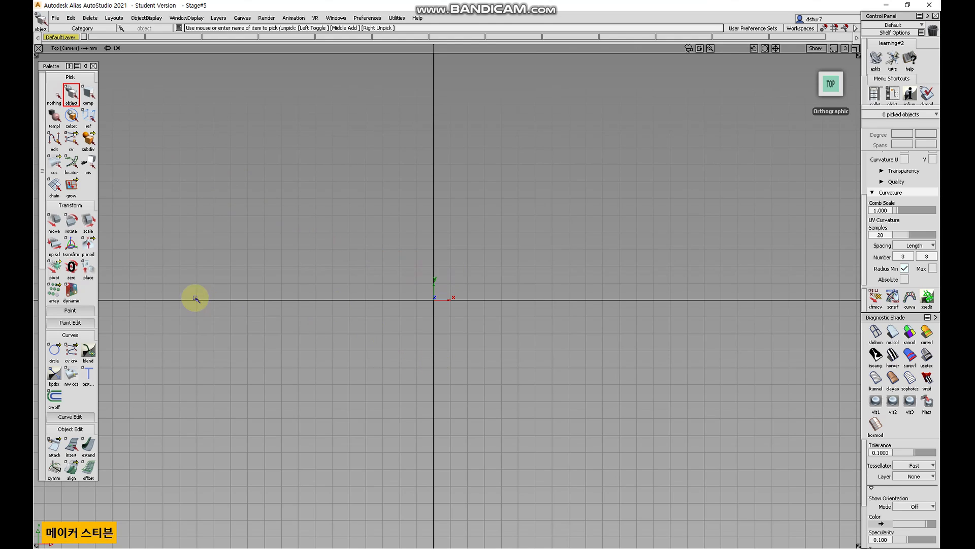
Browse the palette's Paint and Paint Edit tool sections, then collapse them again.
scroll(89, 285, "down", 3)
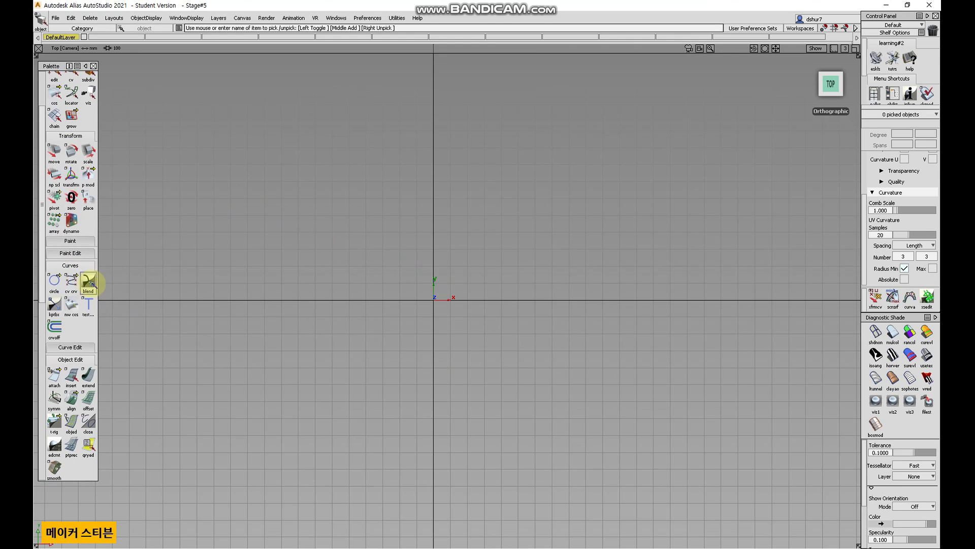
left_click(86, 242)
scroll(87, 269, "down", 2)
left_click(74, 326)
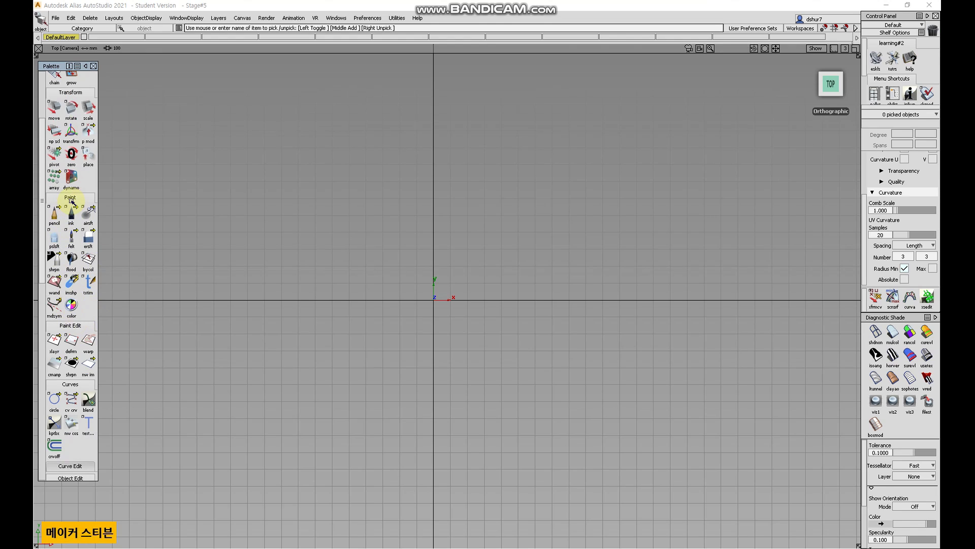
left_click(71, 327)
left_click(78, 198)
scroll(72, 300, "up", 3)
scroll(71, 313, "up", 2)
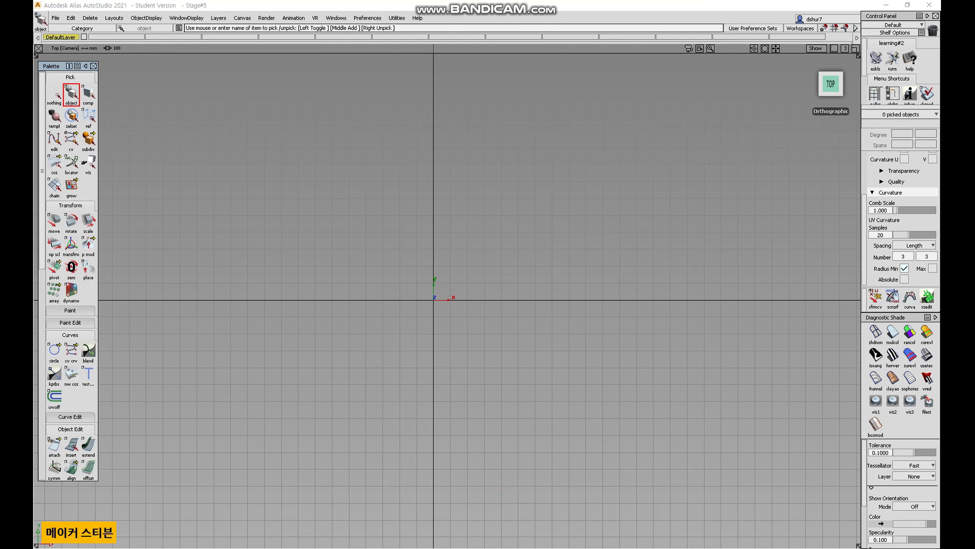
Switch to the image viewer, select the blueprint's front view and browse to Documents > Autodesk > Alias > user_data > demo > pix.
left_click(717, 548)
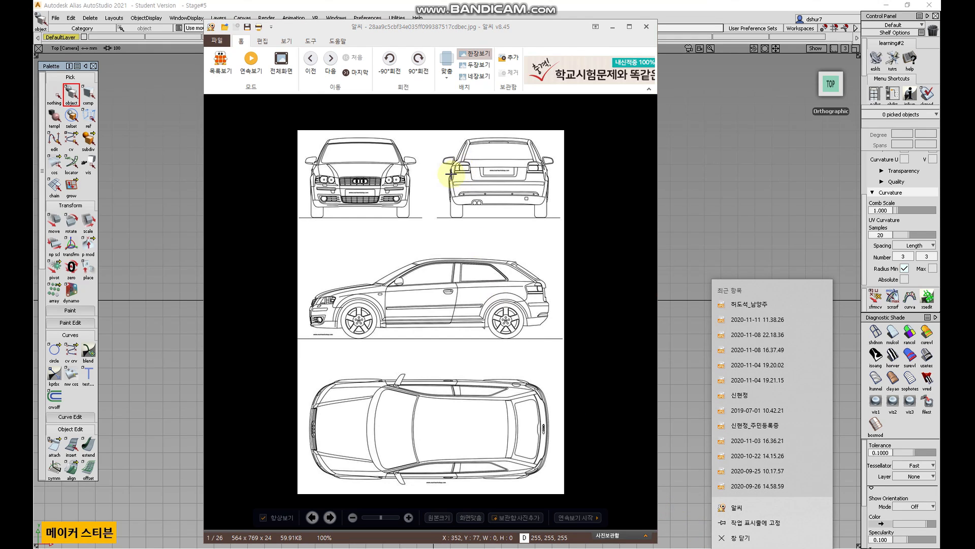
left_click(250, 148)
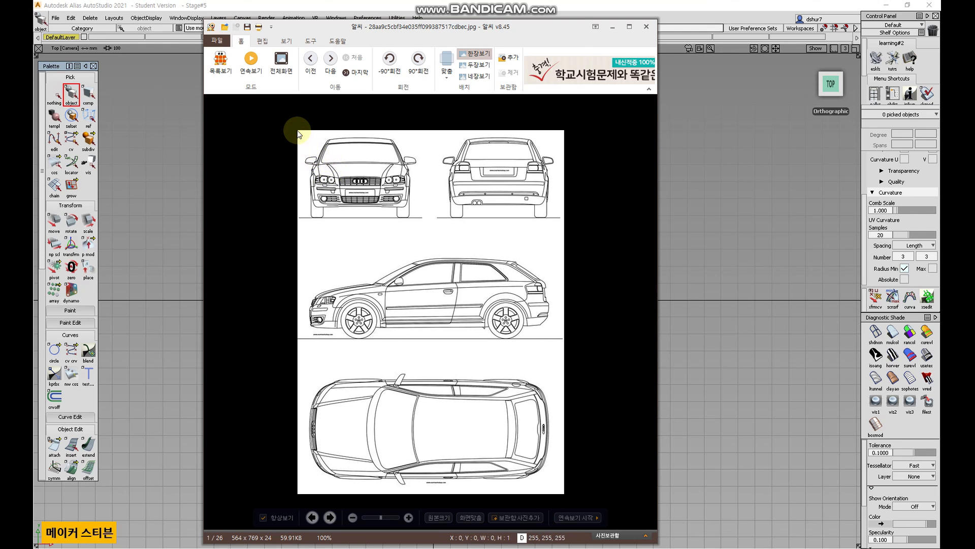
left_click_drag(298, 130, 425, 221)
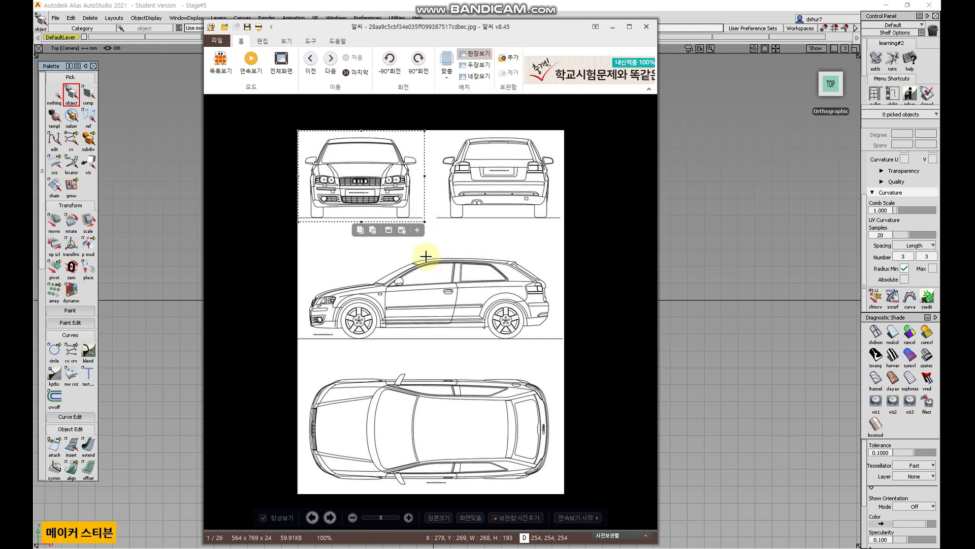
left_click(389, 230)
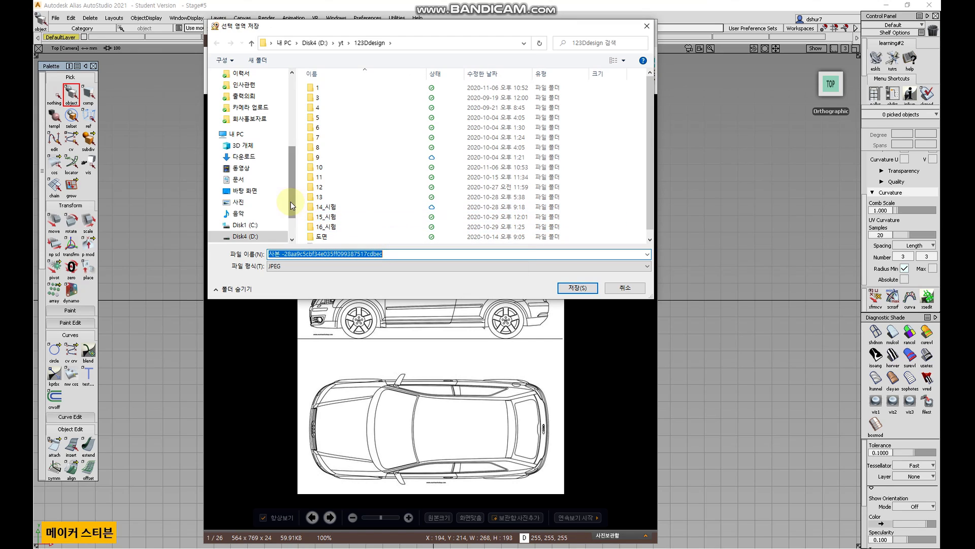
left_click_drag(291, 202, 295, 229)
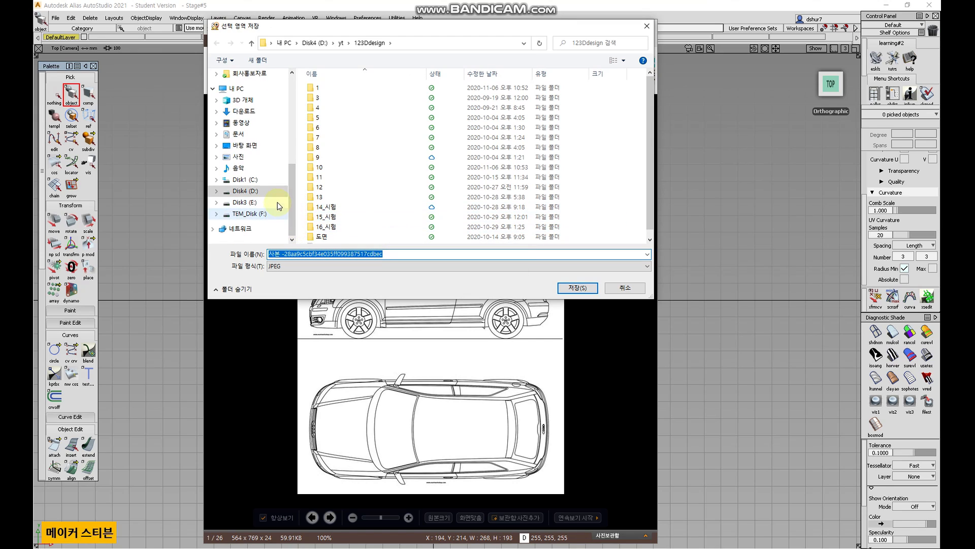
left_click(264, 139)
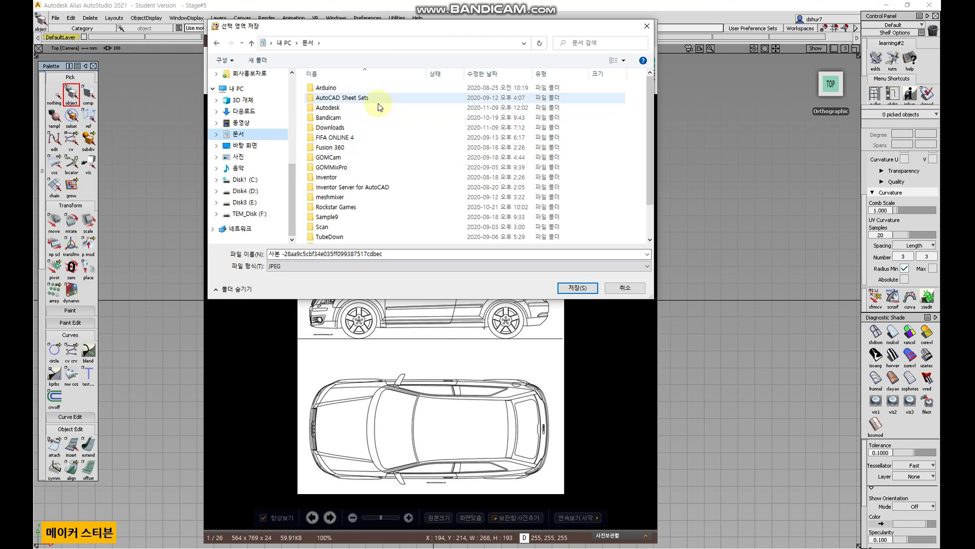
double_click(374, 108)
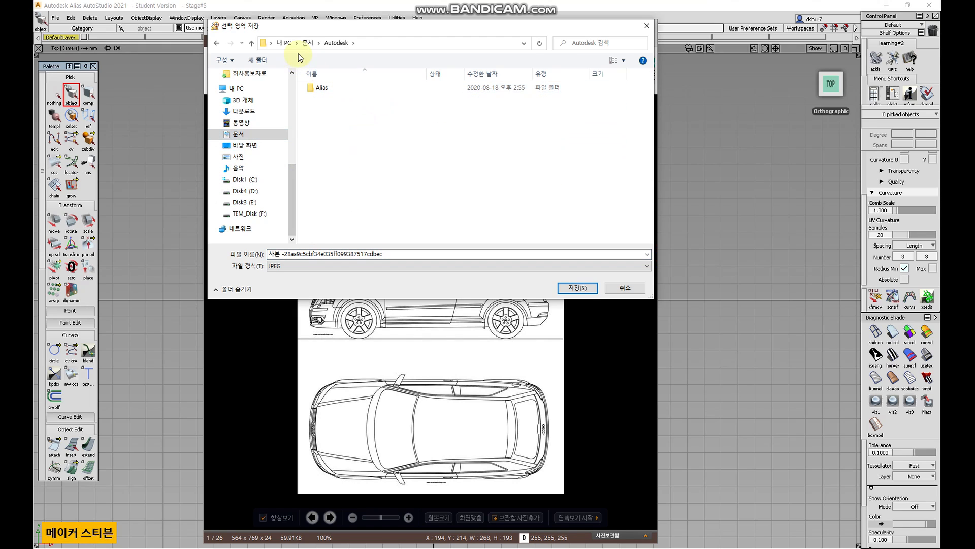
double_click(322, 89)
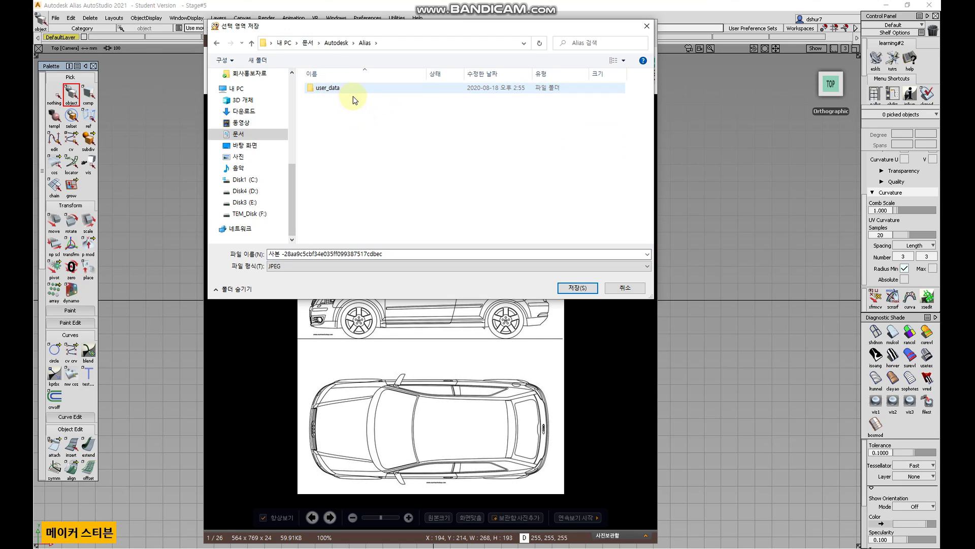
double_click(357, 91)
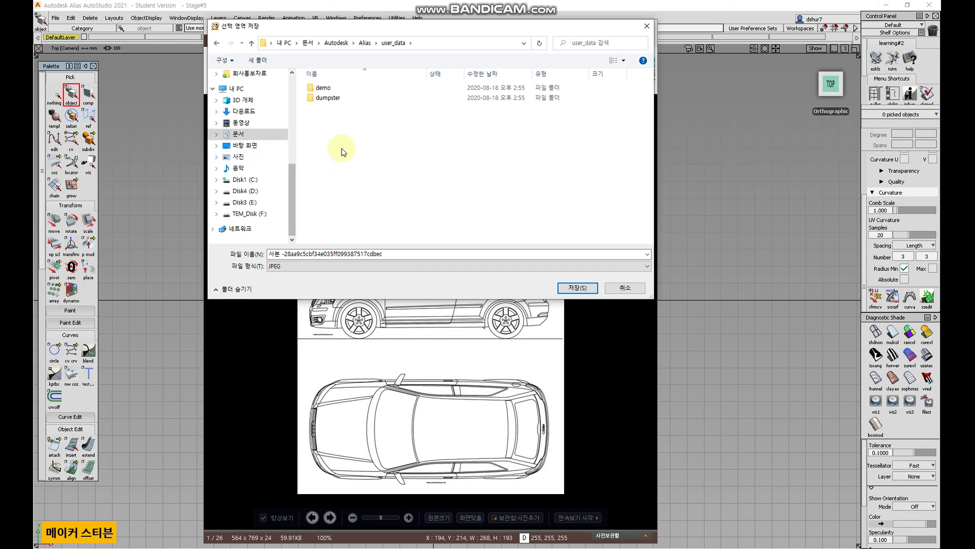
double_click(346, 89)
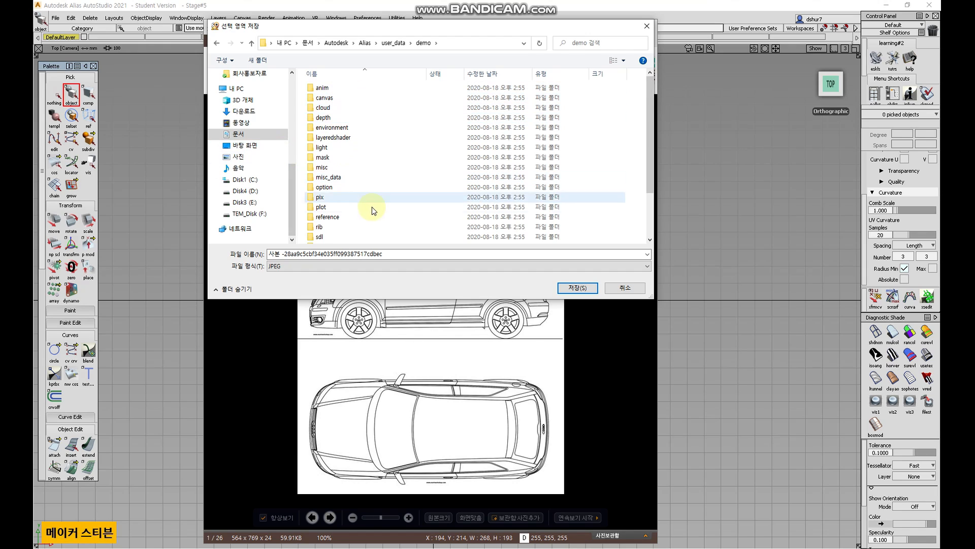
double_click(349, 199)
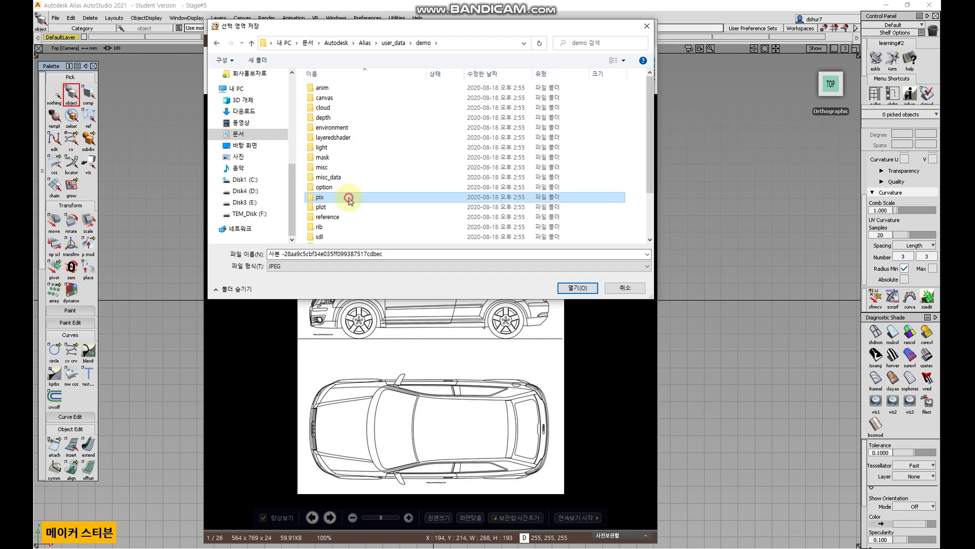
Save the front-view selection as front.
left_click(423, 253)
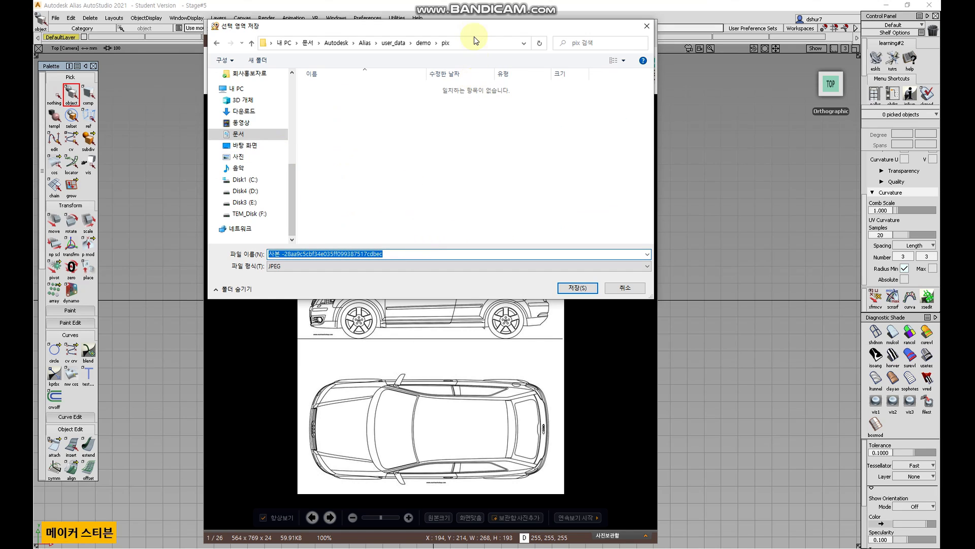
left_click_drag(477, 31, 742, 49)
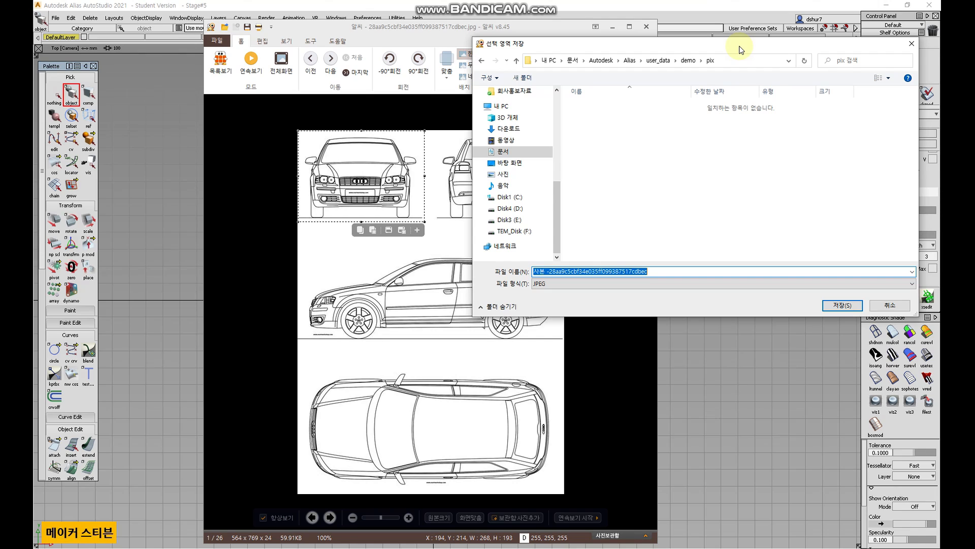
type("f")
type("f")
key("Return")
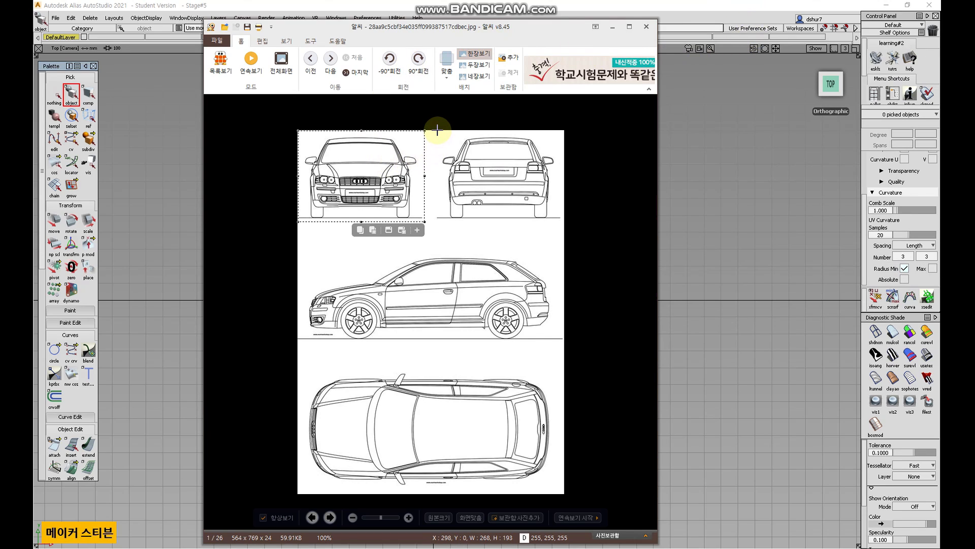
Select the blueprint's rear view and save it into the same pix folder as rear.
left_click_drag(436, 131, 571, 221)
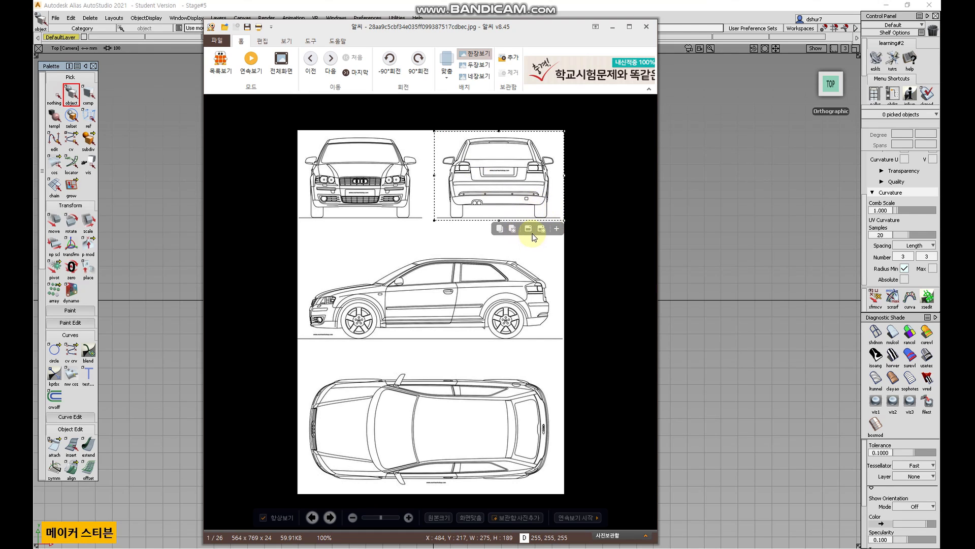
left_click(513, 229)
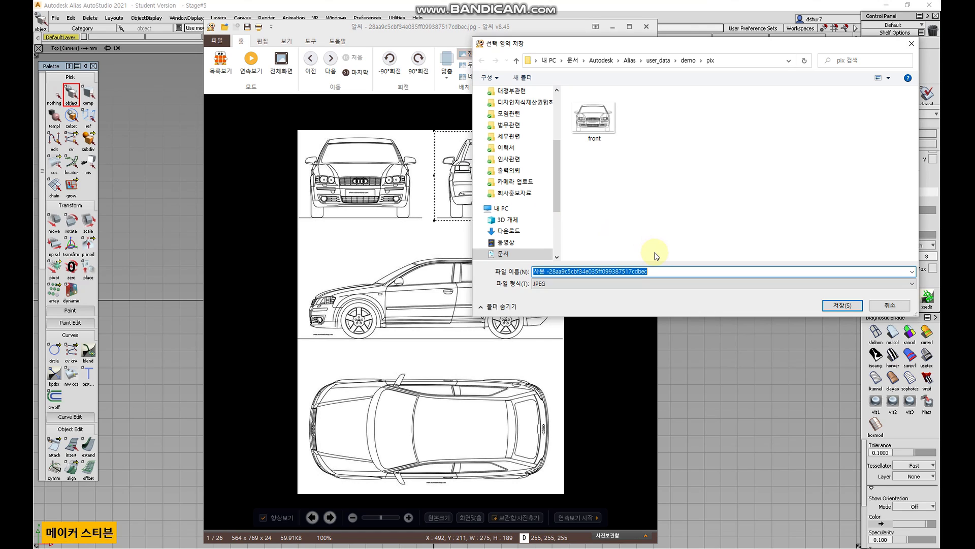
type("rear")
key("Return")
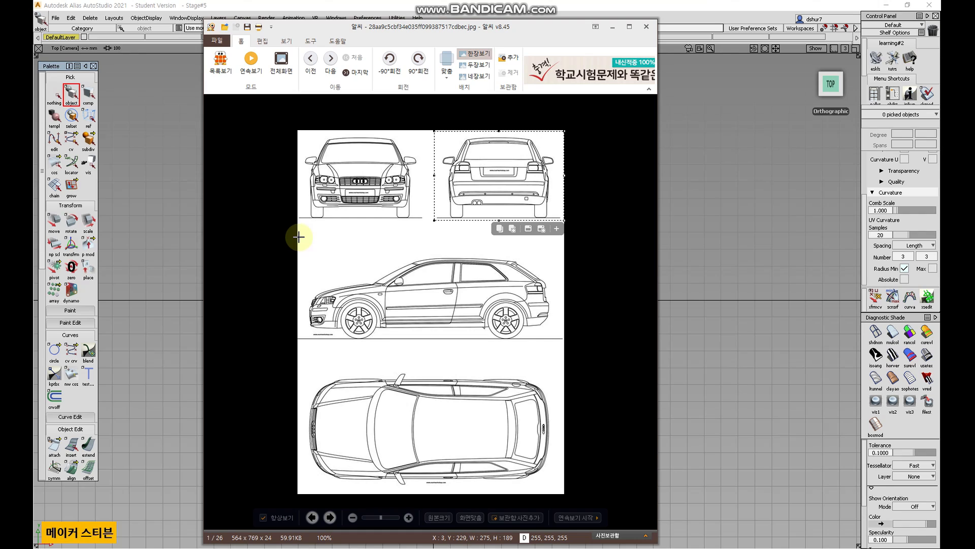
Select the blueprint's side view and save it into the pix folder as side.
left_click_drag(303, 241, 566, 340)
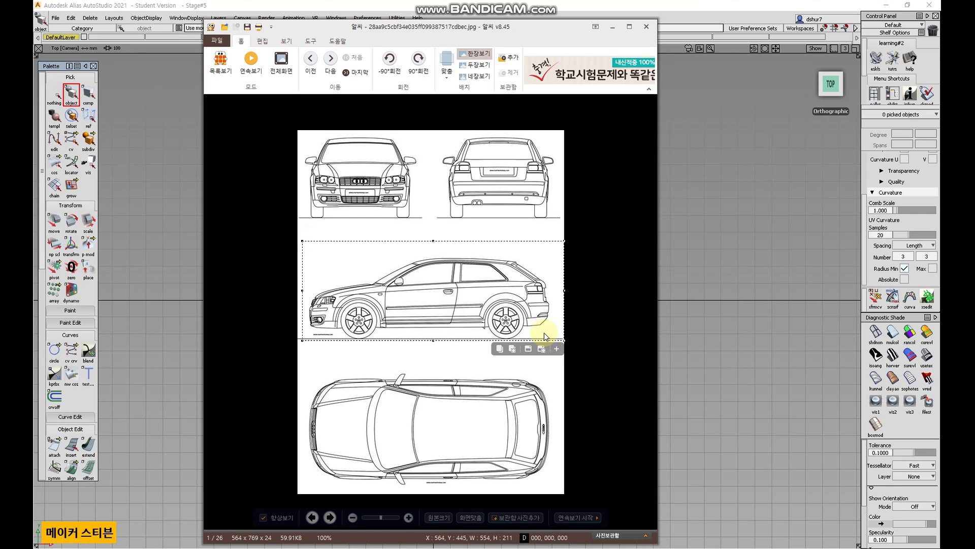
left_click(529, 350)
type("side")
key("Return")
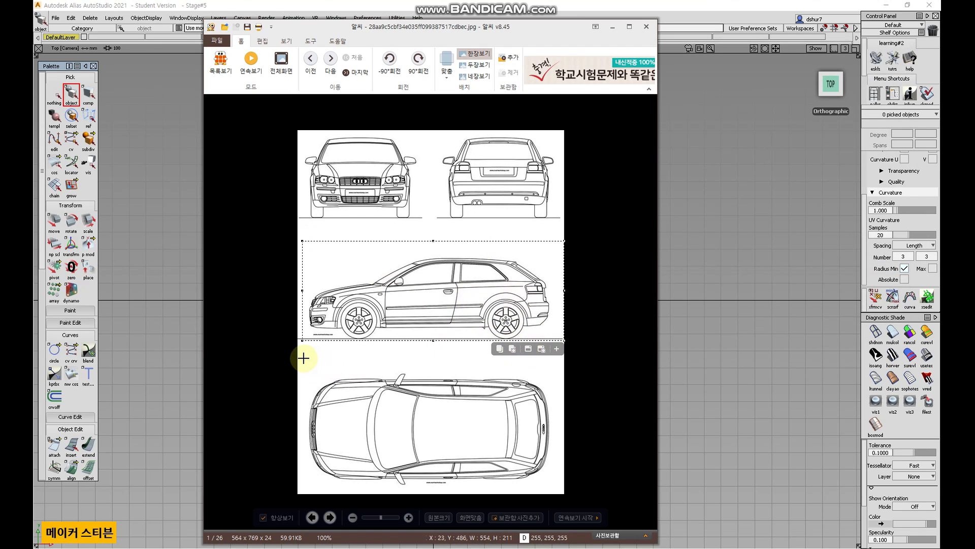
Select the blueprint's top view and save it into the pix folder as top.
left_click_drag(304, 357, 557, 490)
left_click_drag(430, 358, 434, 366)
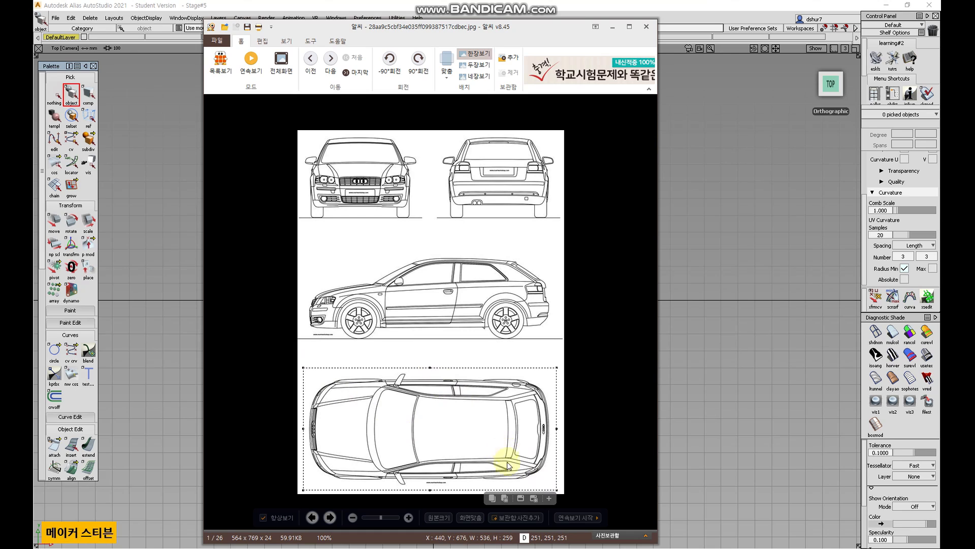
left_click(519, 497)
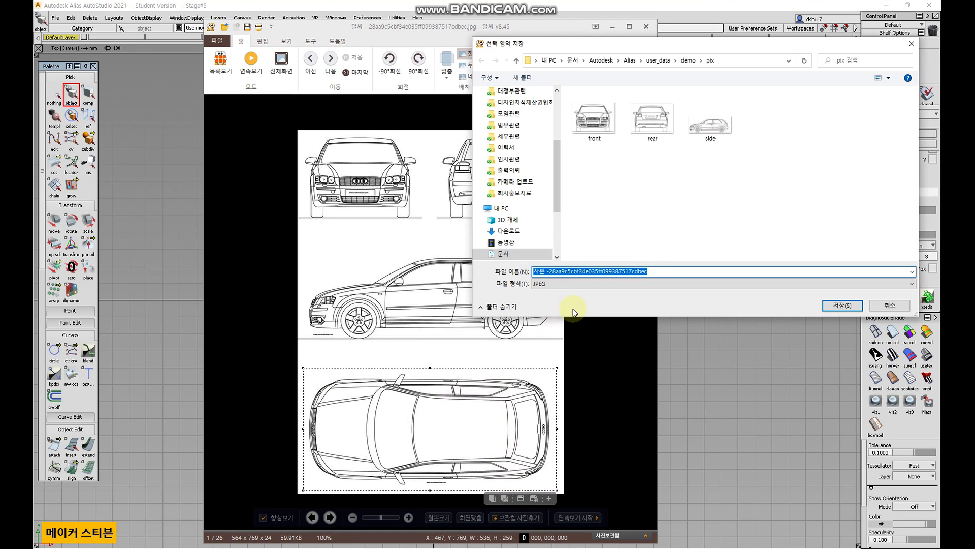
type("top")
key("Return")
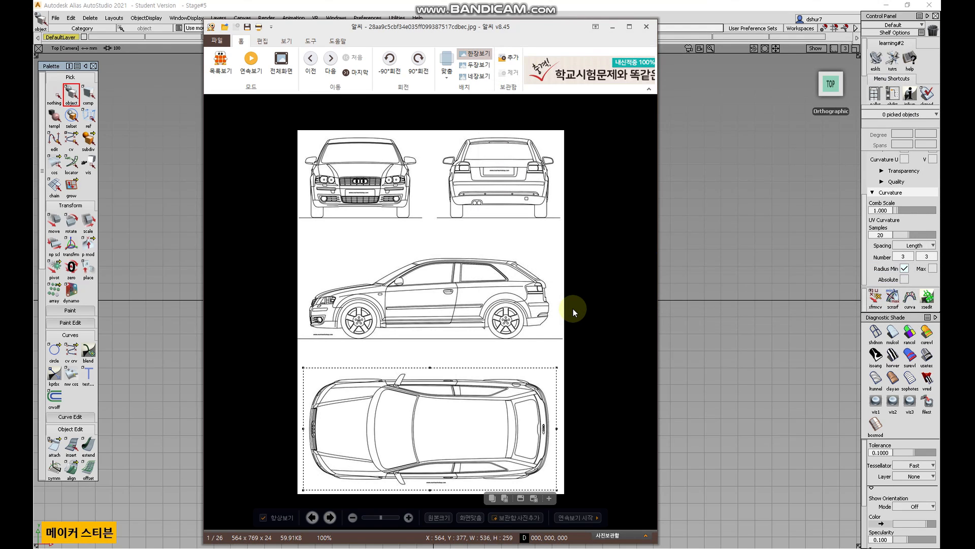
Return to Alias and switch to the four-viewport layout.
left_click(637, 11)
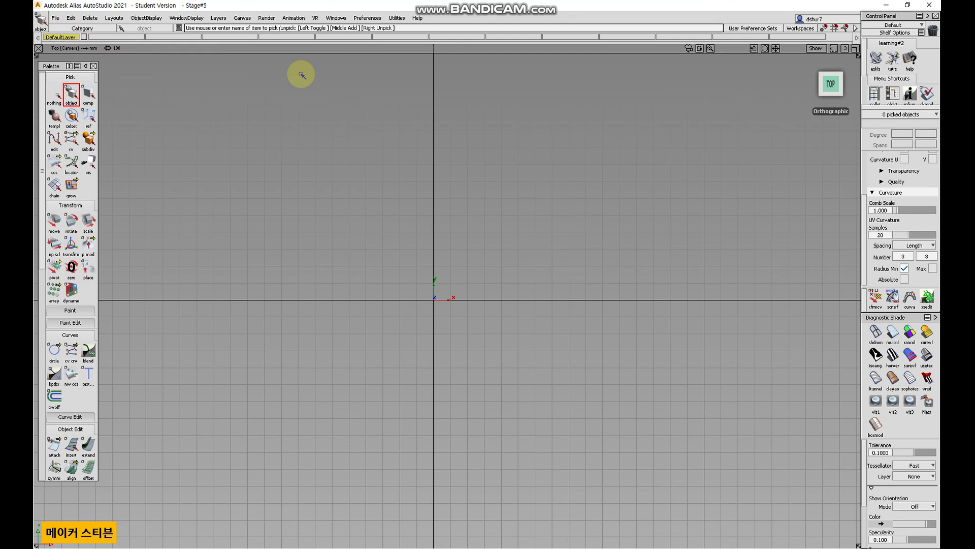
key("F9")
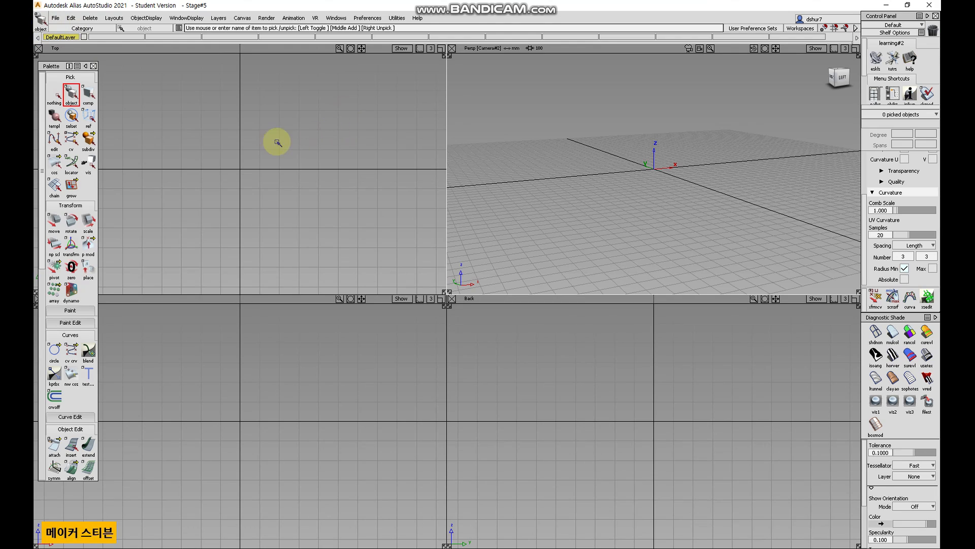
left_click(289, 121)
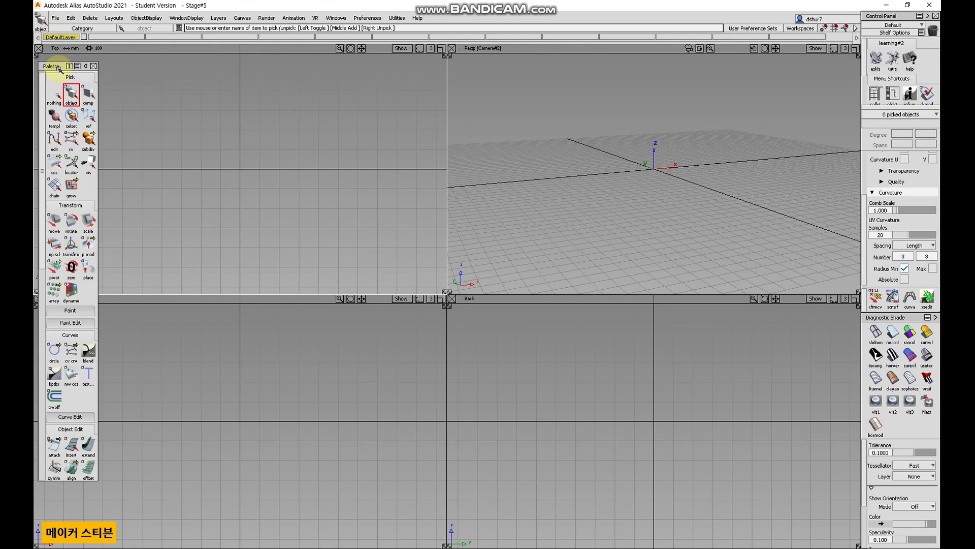
left_click_drag(56, 66, 51, 74)
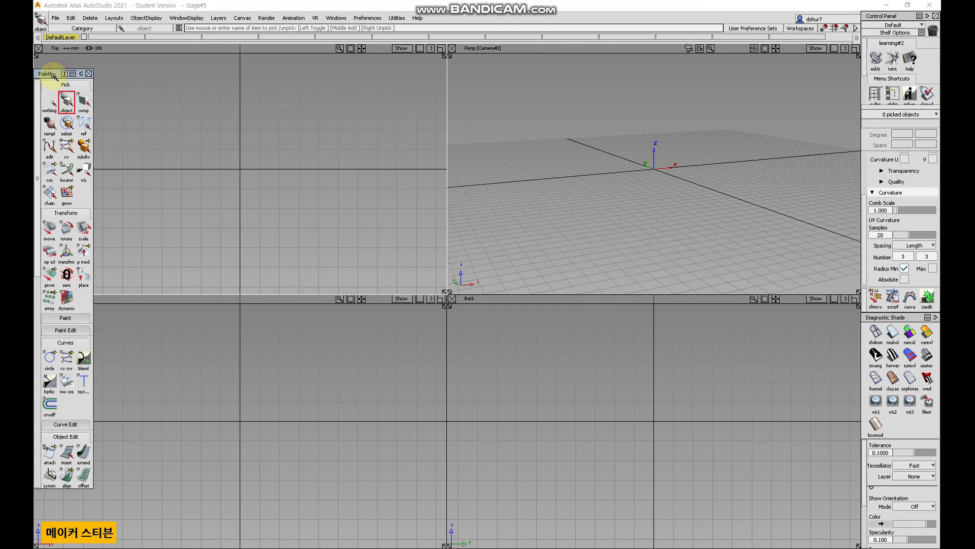
Open the Canvas Image import options, enable Always create New Canvas and proceed with the import.
left_click(55, 18)
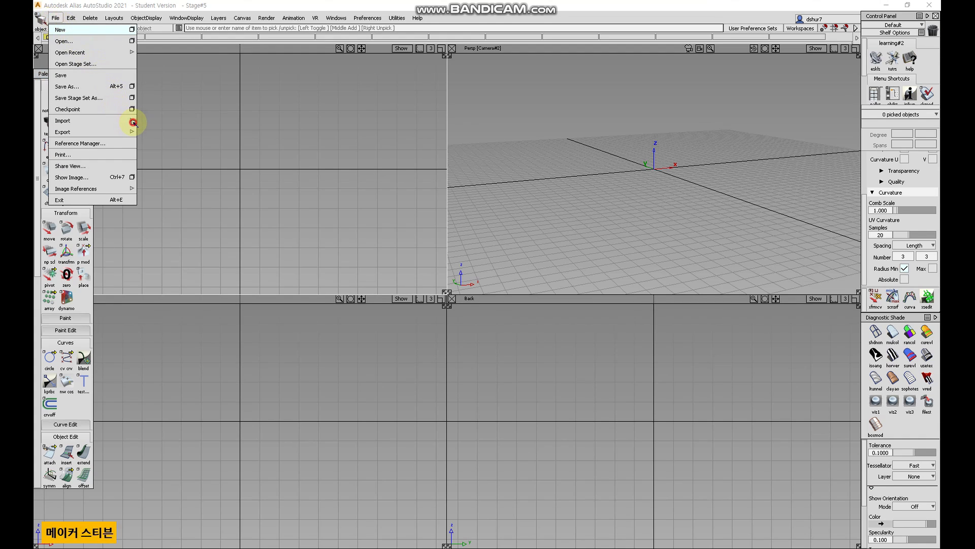
mouse_move(134, 122)
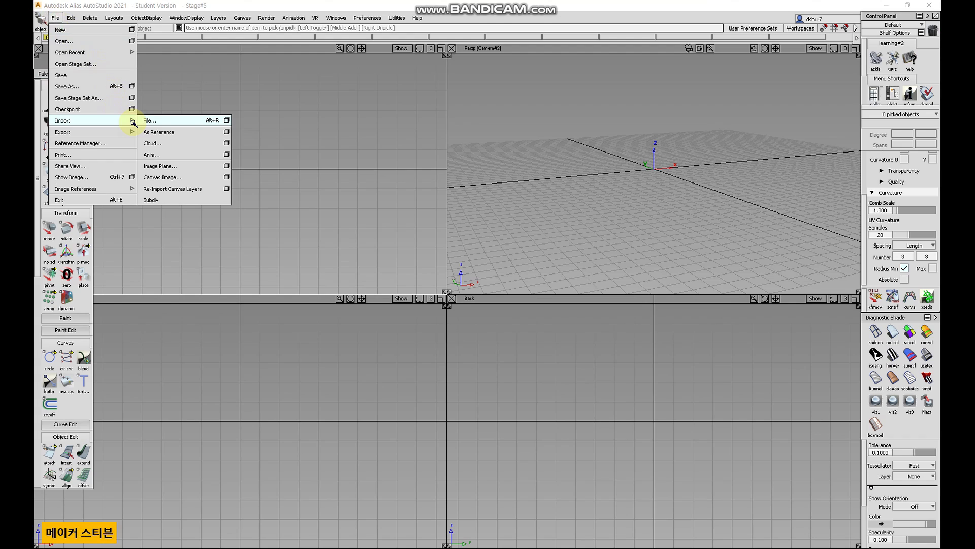
left_click(227, 177)
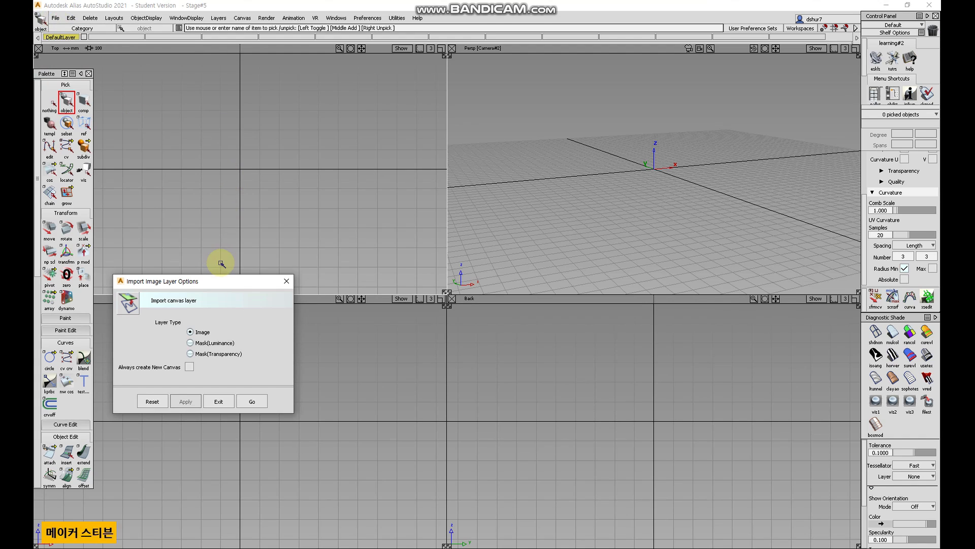
left_click_drag(221, 279, 264, 256)
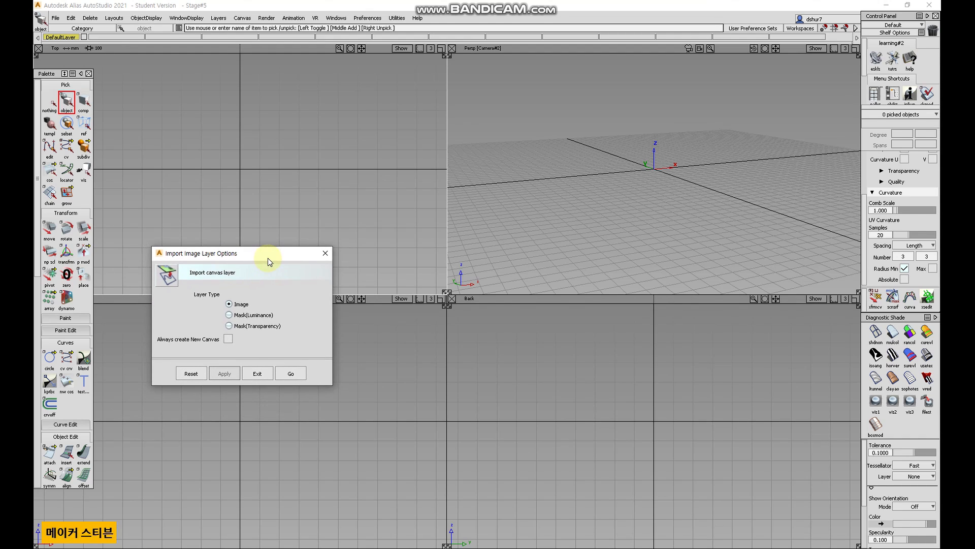
left_click(228, 339)
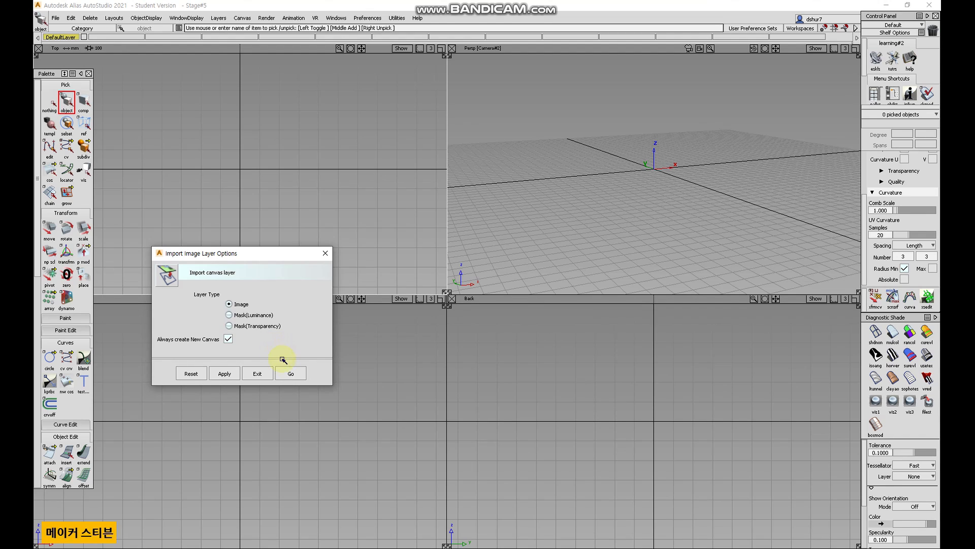
left_click(295, 375)
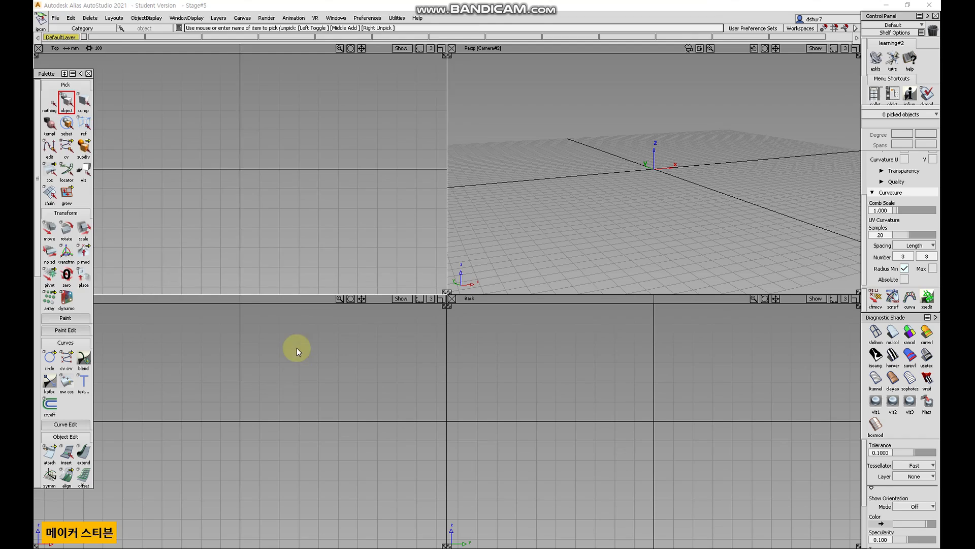
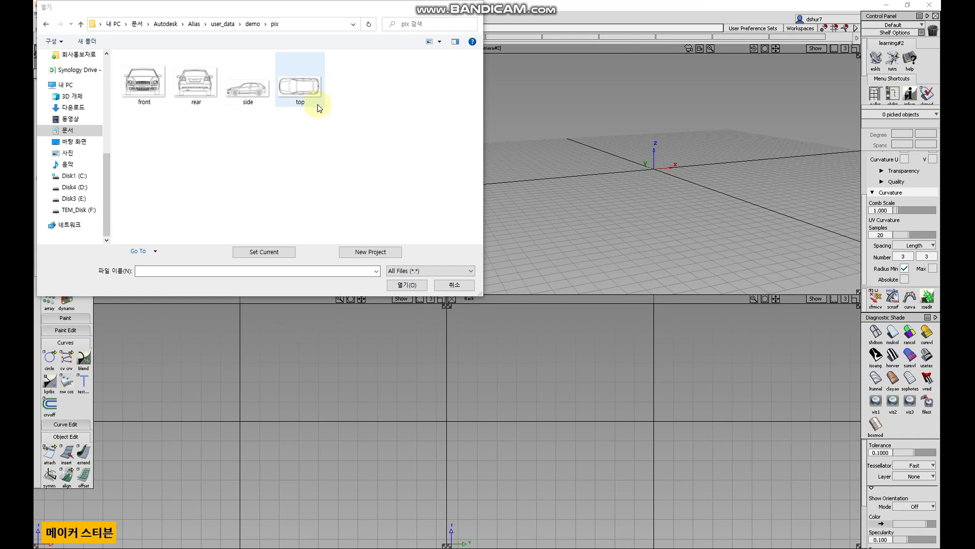
Import the top blueprint image from the pix folder as a new canvas.
double_click(308, 91)
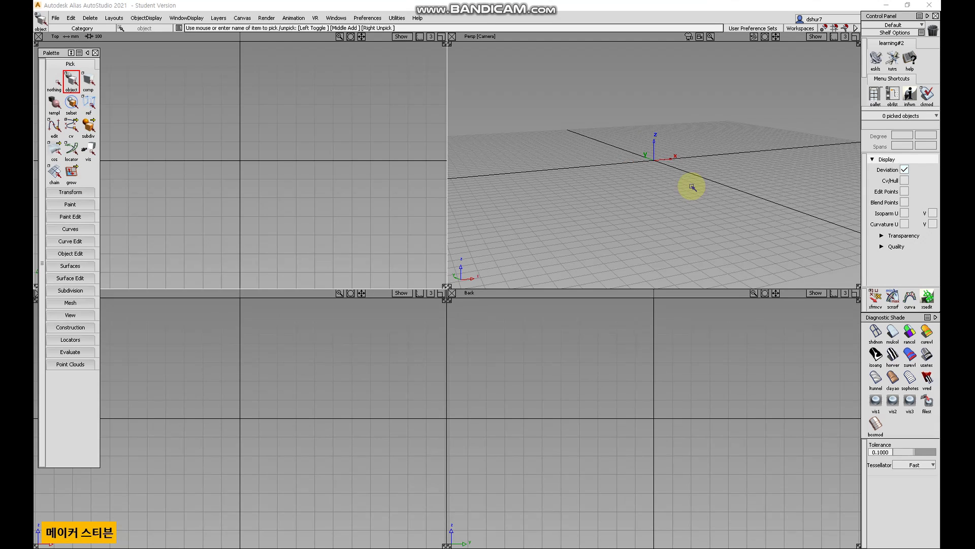
left_click(57, 17)
left_click(55, 36)
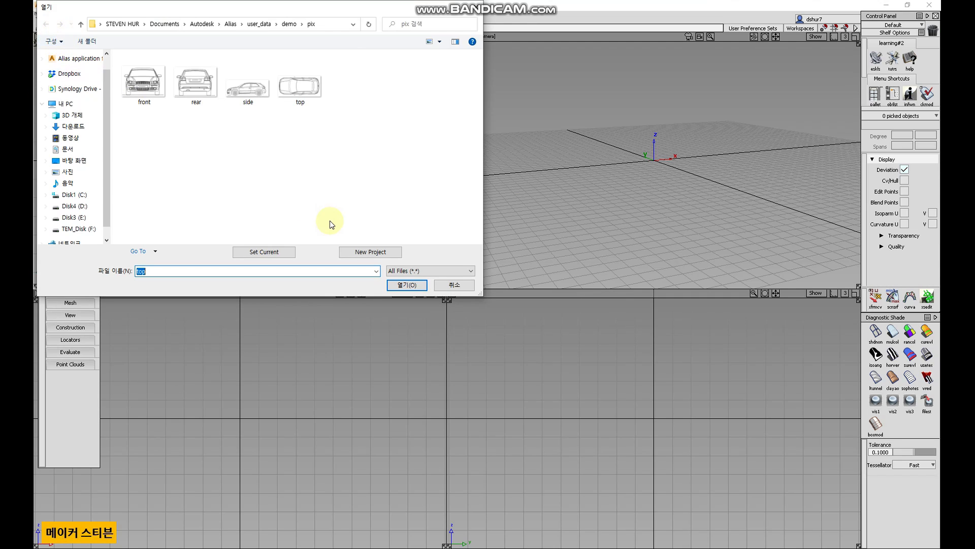
left_click(305, 98)
double_click(306, 94)
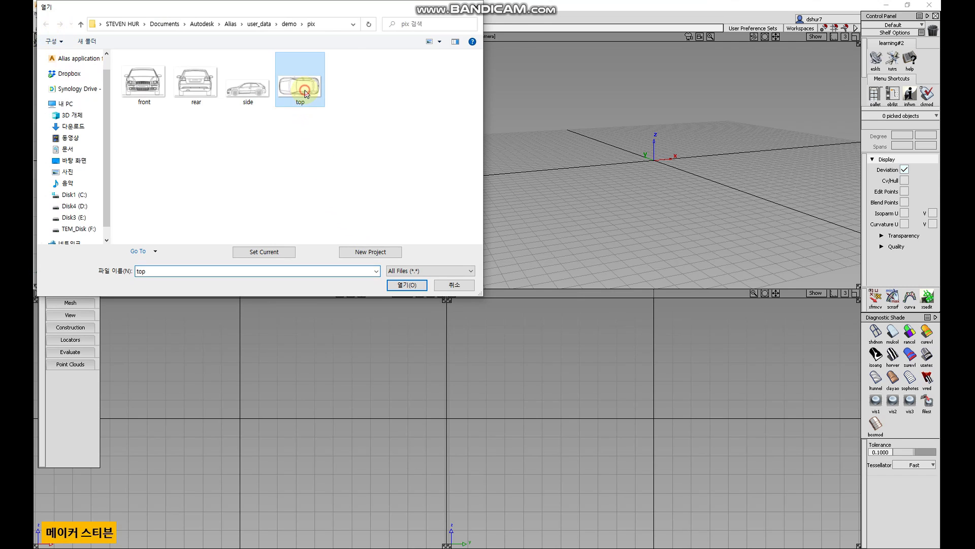
left_click_drag(558, 213, 517, 252, "alt+shift")
right_click_drag(334, 209, 305, 226, "alt+shift")
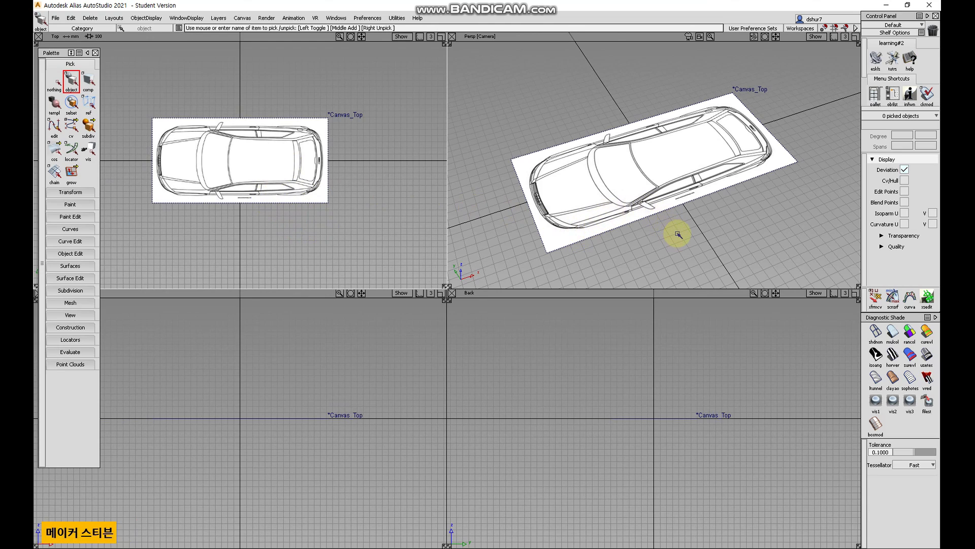
Select the top canvas and set the canvas transparency to 0.490.
left_click(71, 192)
left_click(293, 176)
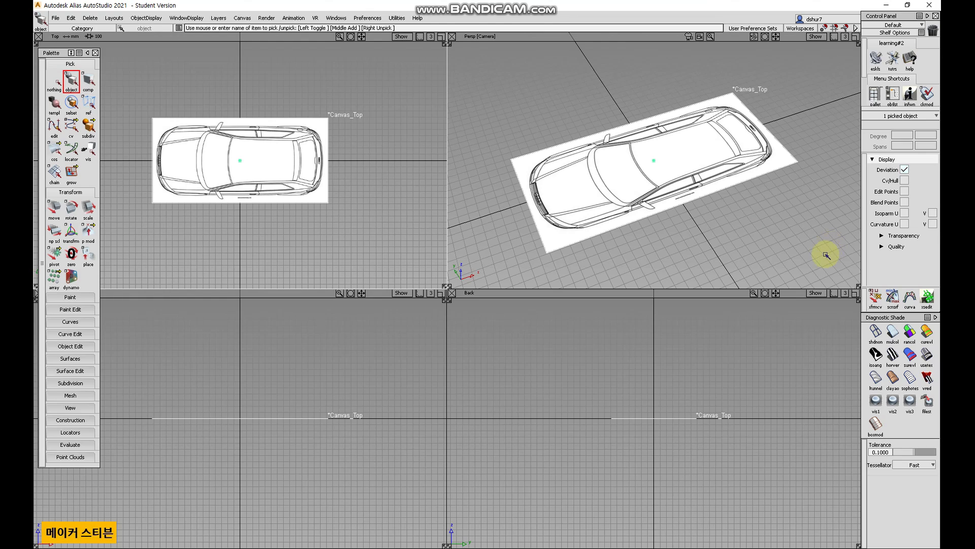
left_click(883, 236)
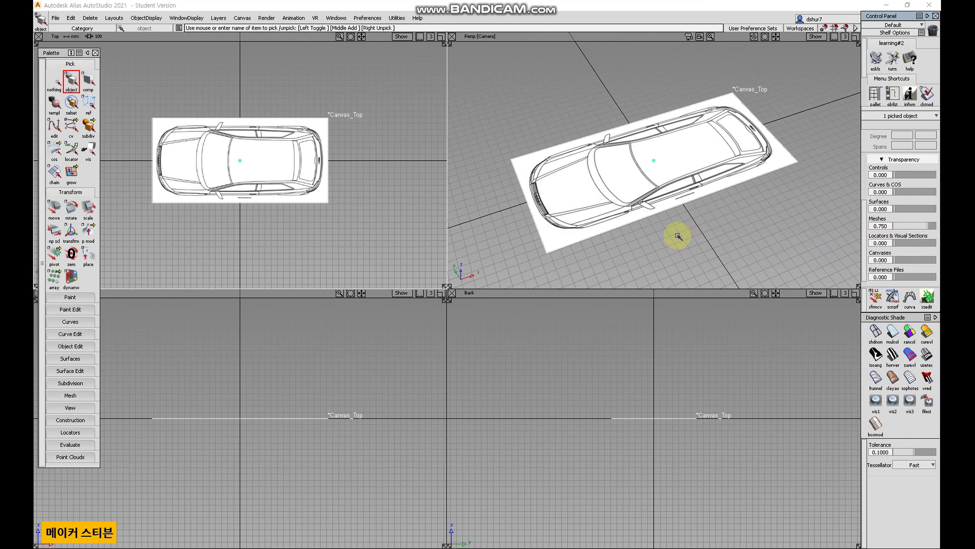
left_click_drag(682, 227, 740, 178, "alt+shift")
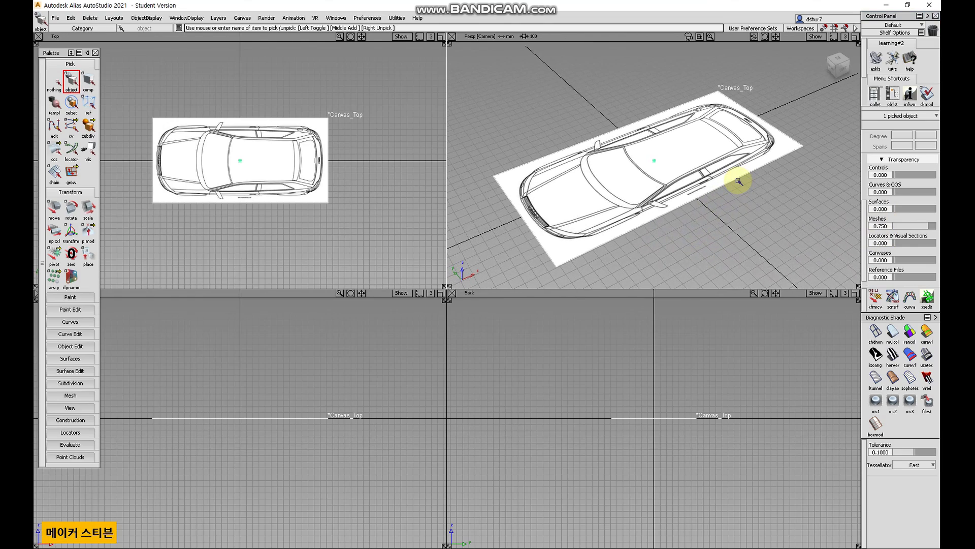
key("F8")
left_click_drag(675, 253, 637, 299, "alt+shift")
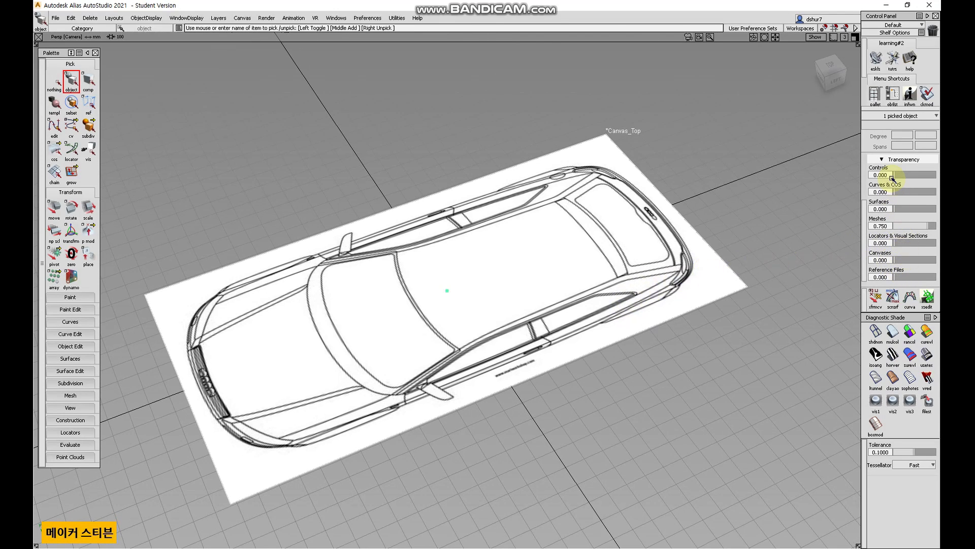
scroll(893, 178, "up", 3)
left_click(884, 208)
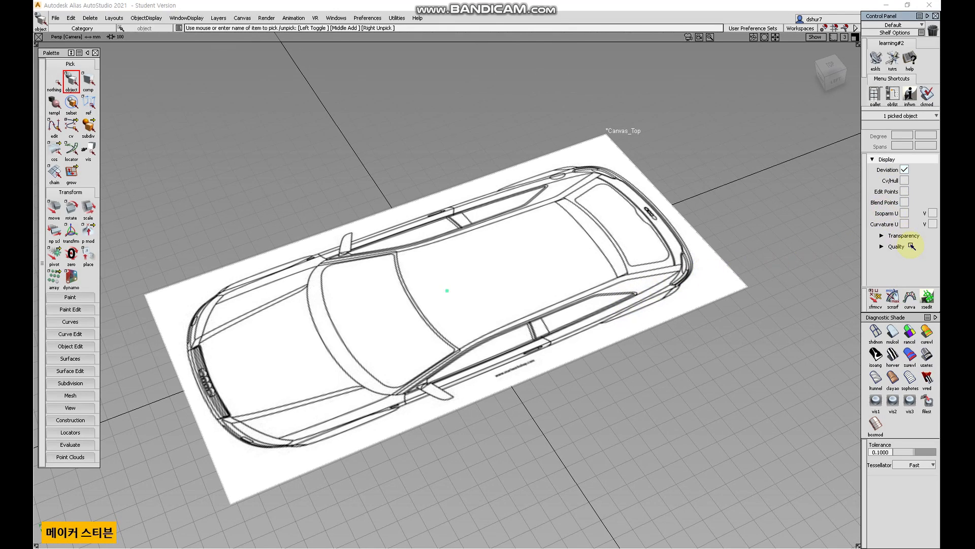
left_click(874, 160)
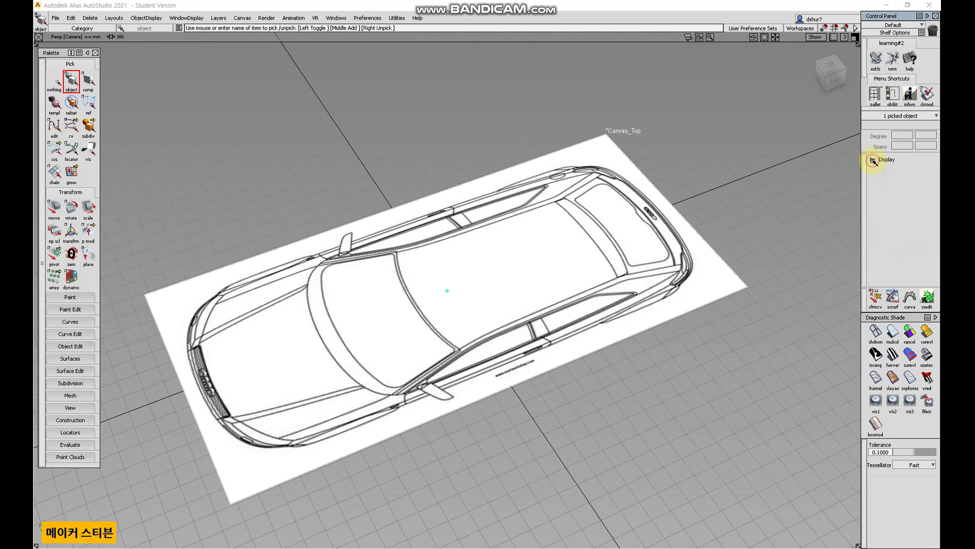
left_click(873, 160)
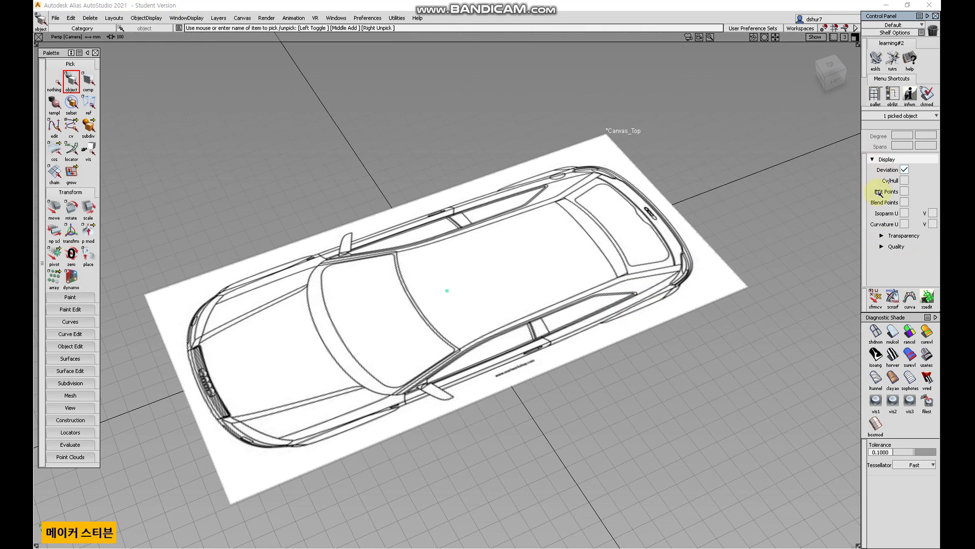
left_click(882, 236)
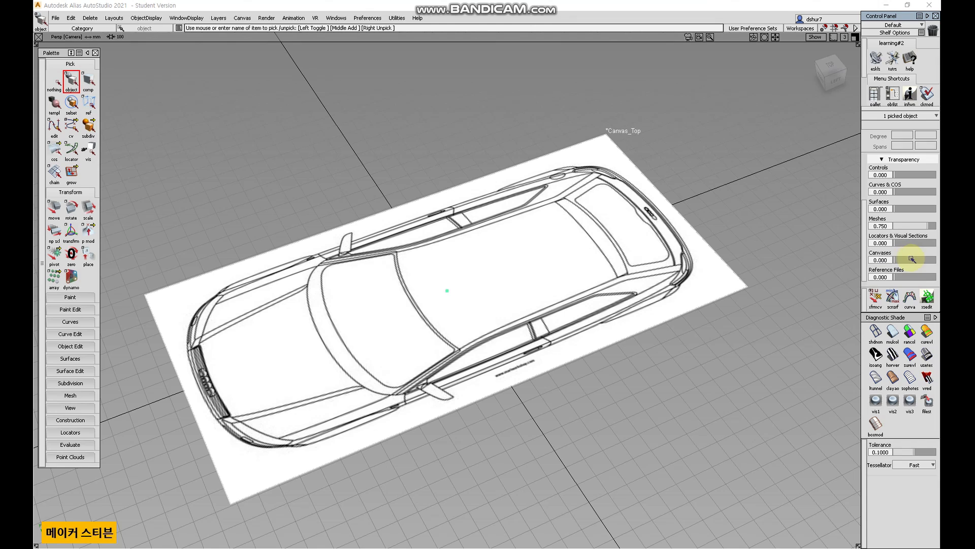
scroll(907, 248, "down", 1)
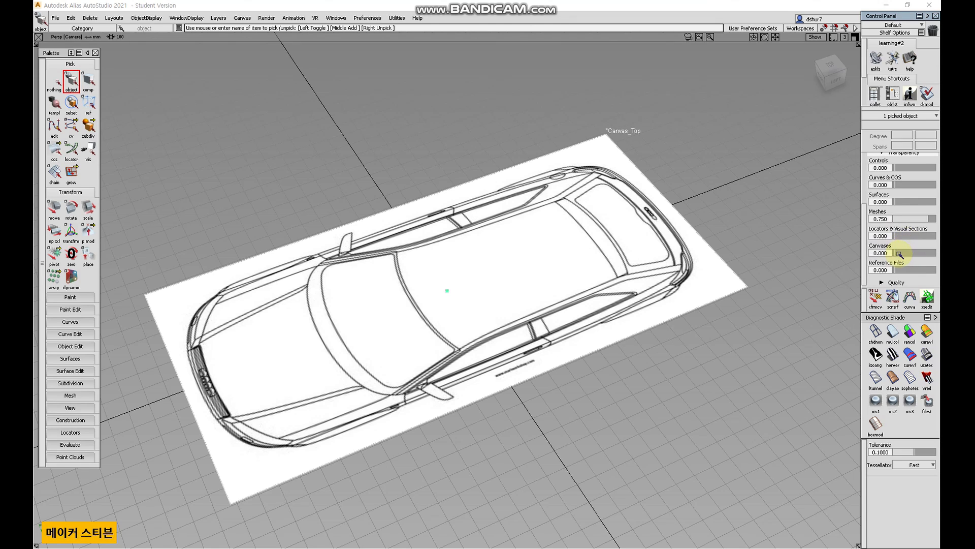
left_click_drag(896, 254, 915, 254)
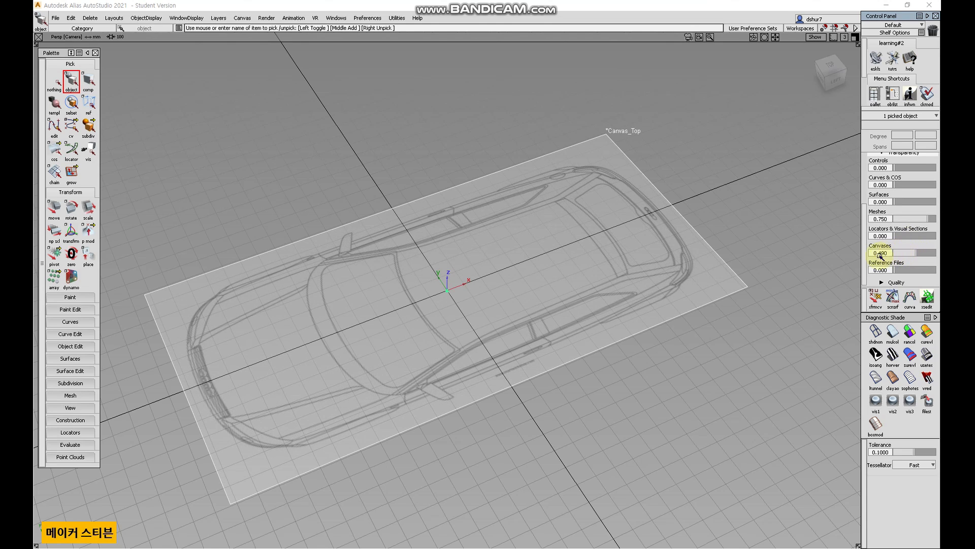
Sketch a CV curve tracing the car's front outline on the top canvas in the Top view.
left_click_drag(692, 246, 563, 248, "alt+shift")
left_click(836, 66)
right_click_drag(406, 266, 250, 261, "alt+shift")
left_click(85, 322)
left_click(72, 338)
left_click(184, 290)
left_click(202, 234)
left_click(221, 196)
left_click(259, 196)
left_click(334, 176)
left_click(391, 177)
left_click(71, 80)
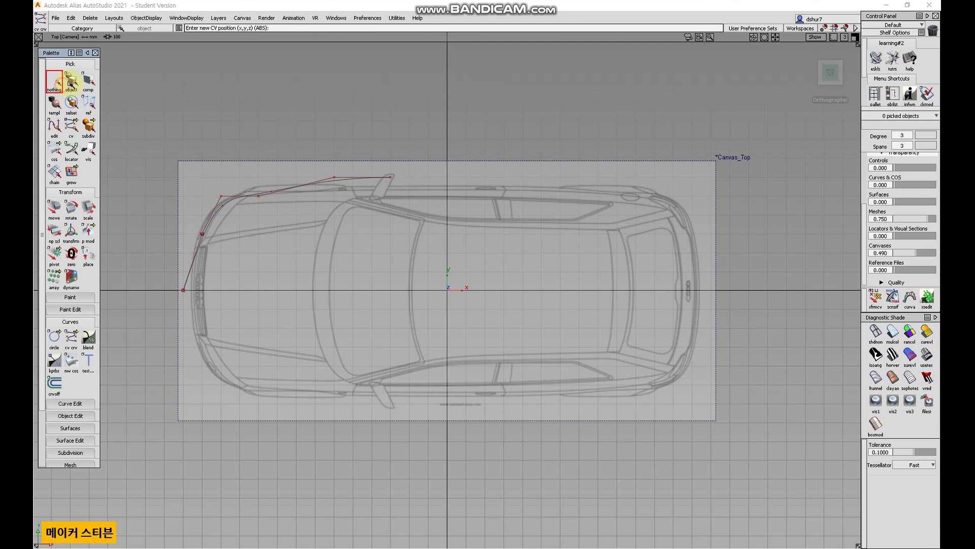
mouse_move(250, 218)
left_mouse_down("alt+shift")
mouse_move(220, 178)
mouse_move(294, 229)
mouse_move(246, 228)
left_mouse_up("alt+shift")
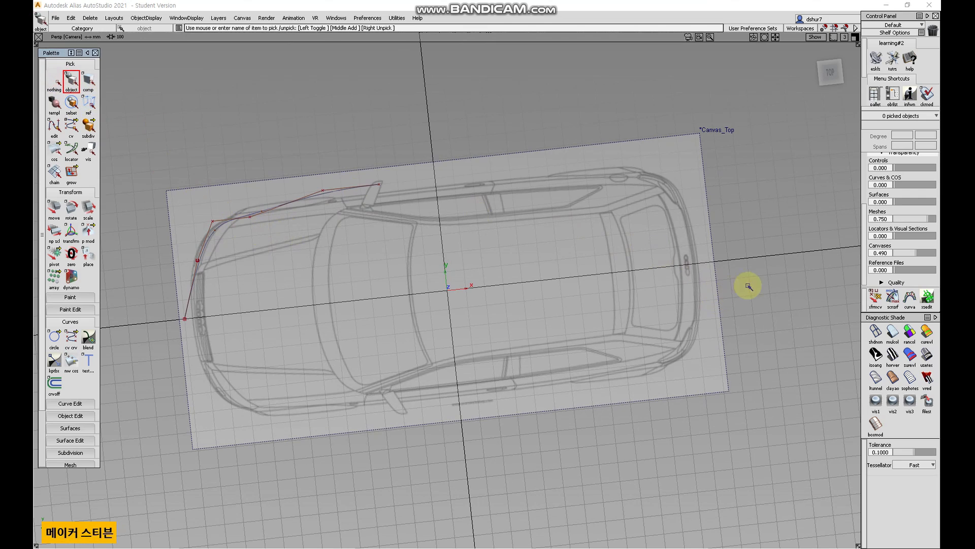
Raise the canvas transparency to 0.620 and delete the traced CV curve.
left_click_drag(919, 255, 923, 255)
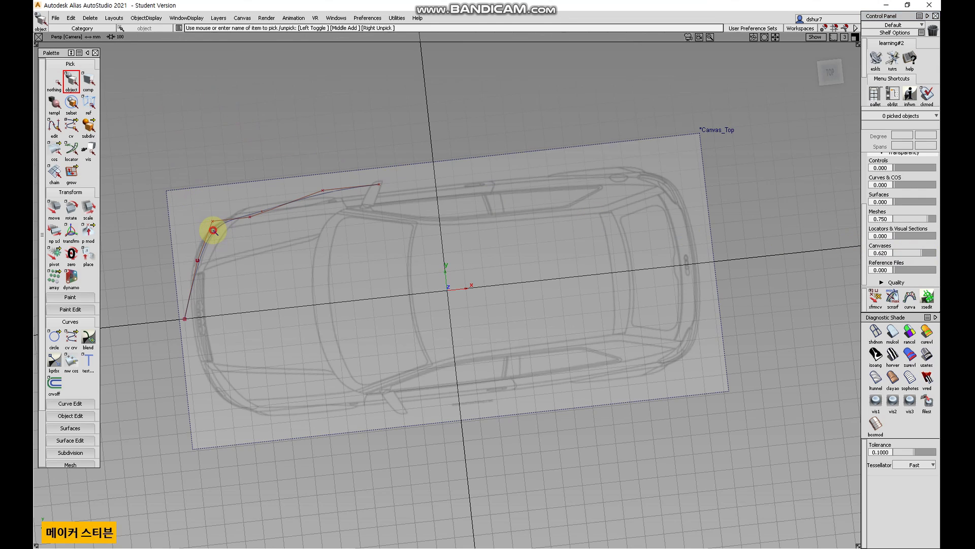
left_click(214, 230)
key("Delete")
key("Return")
Try re-importing the side image onto the existing top canvas, then undo the import.
mouse_move(395, 279)
left_mouse_down("alt+shift")
mouse_move(295, 373)
mouse_move(398, 264)
mouse_move(446, 283)
mouse_move(492, 256)
left_mouse_up("alt+shift")
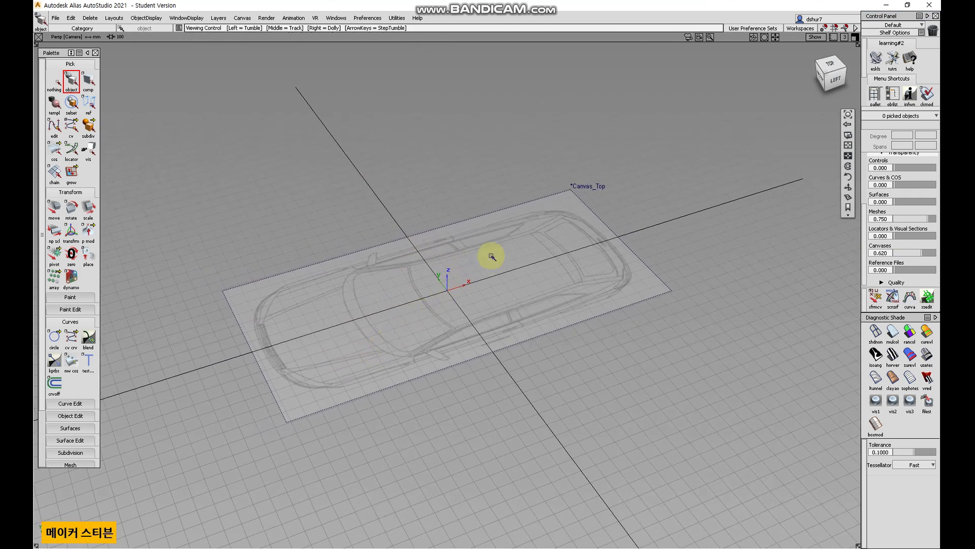
key("F9")
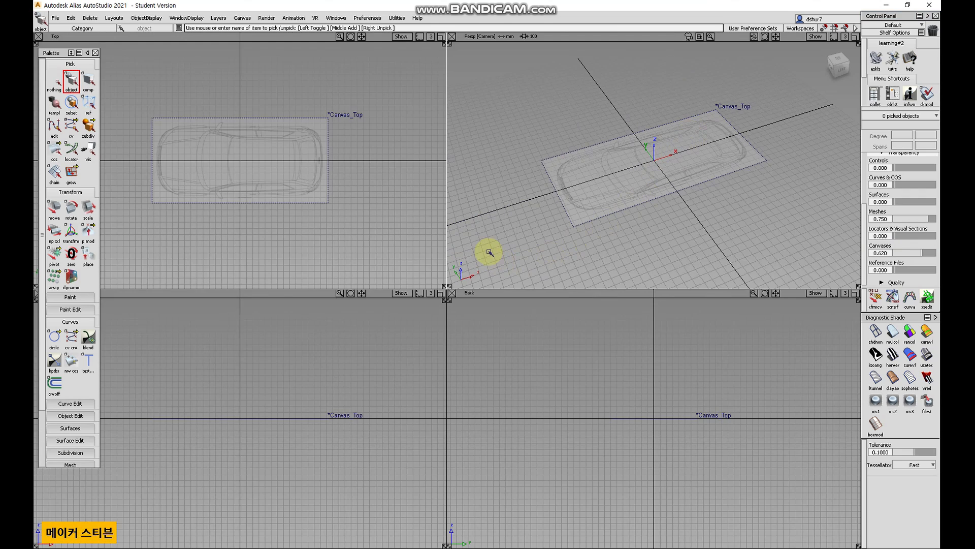
left_click(255, 399)
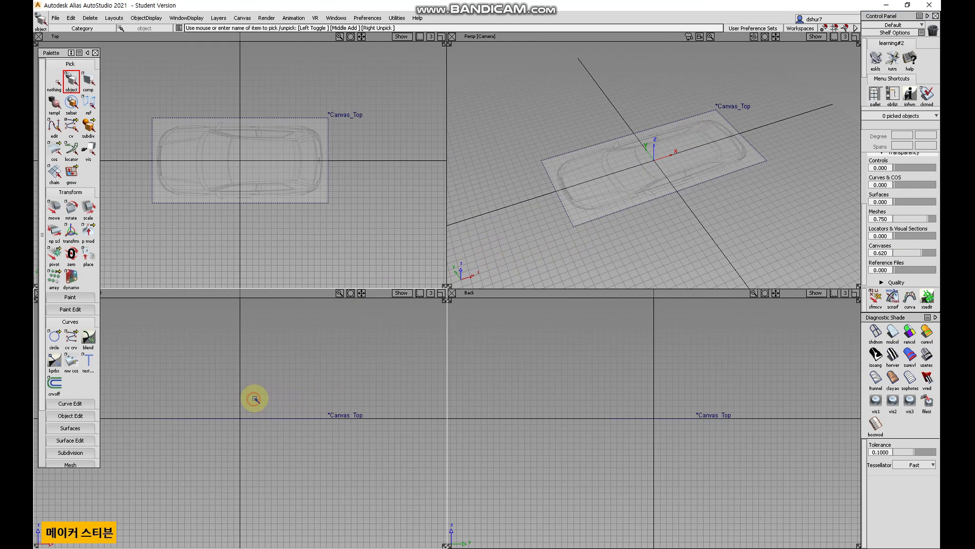
left_click(57, 55)
mouse_move(57, 55)
left_mouse_down()
mouse_move(121, 42)
mouse_move(58, 48)
left_mouse_up()
left_click(55, 18)
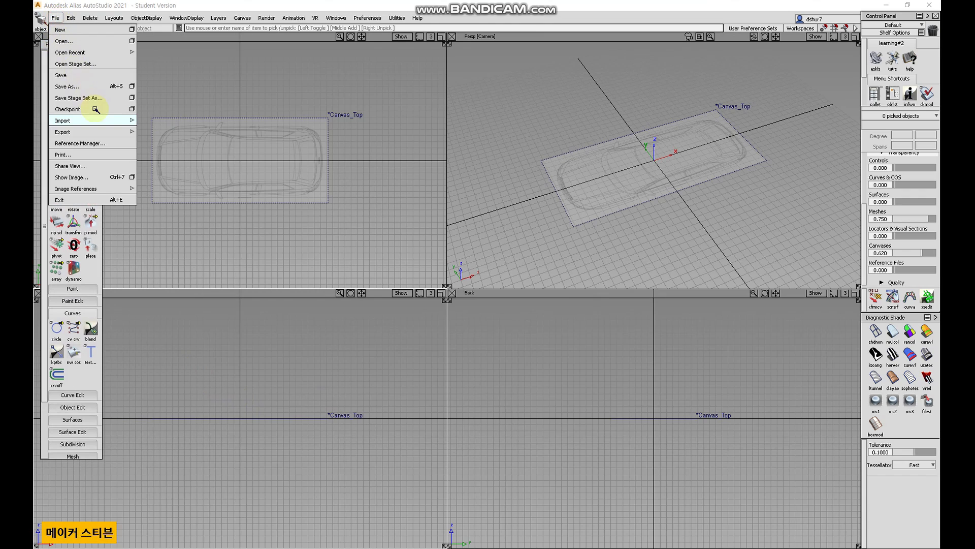
left_click(100, 121)
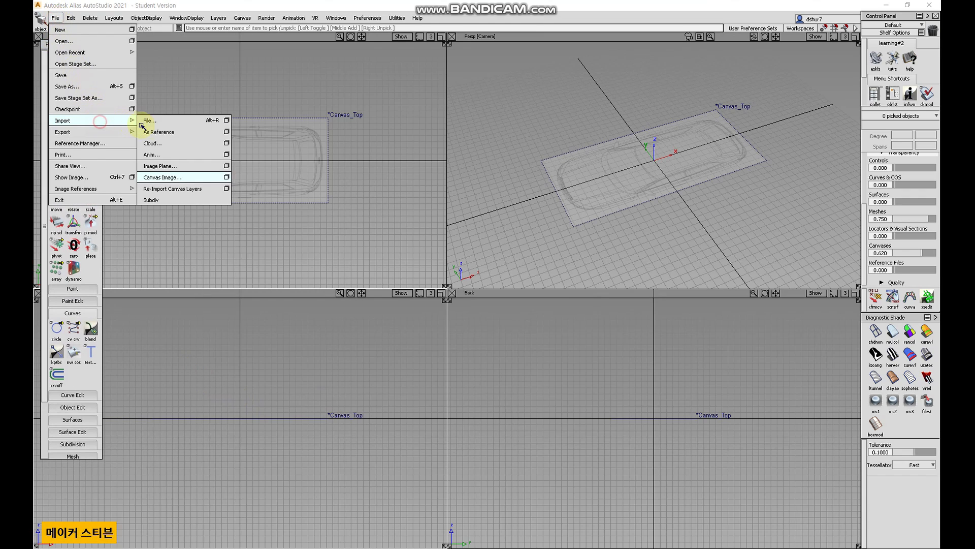
left_click(212, 183)
double_click(247, 92)
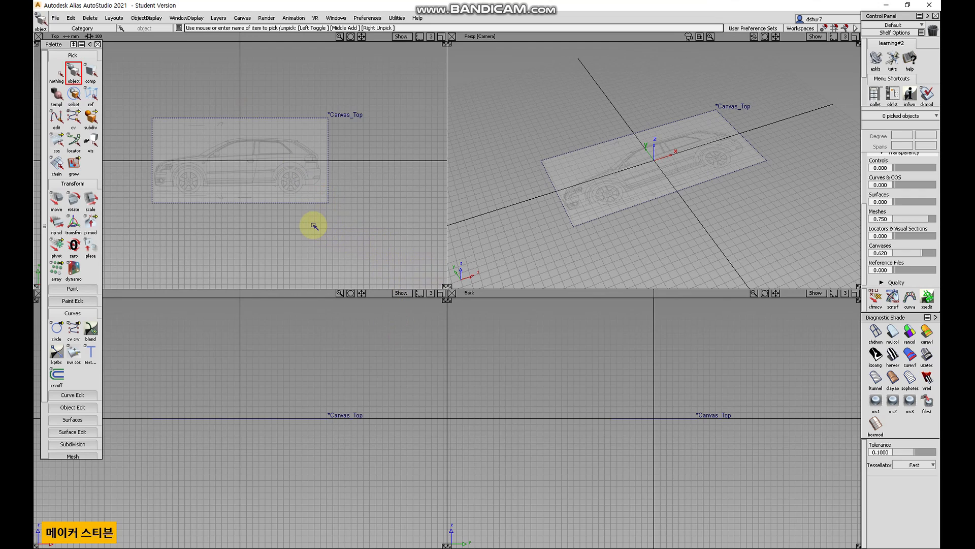
key("ctrl+z")
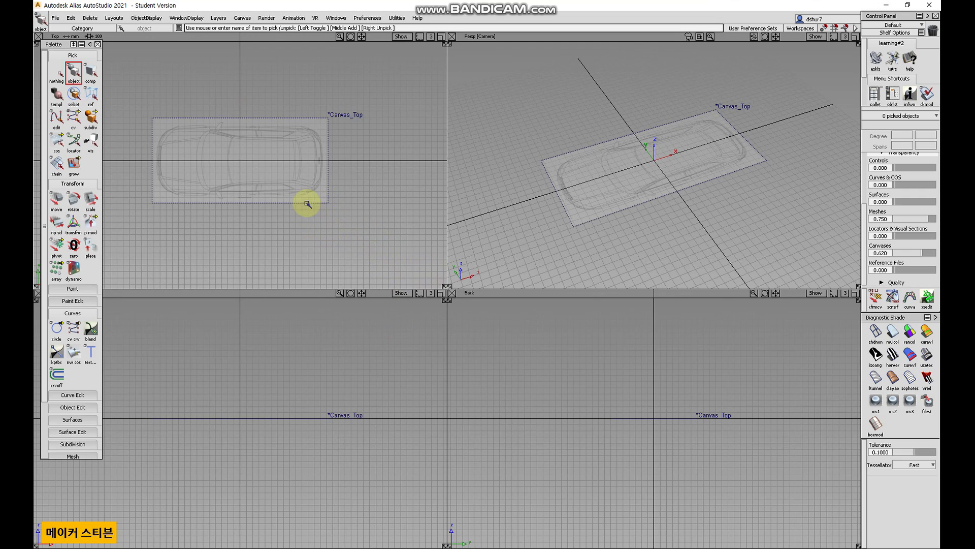
Import the side blueprint image as a new canvas using the Canvas Image options.
left_click(56, 18)
mouse_move(98, 128)
left_click(227, 177)
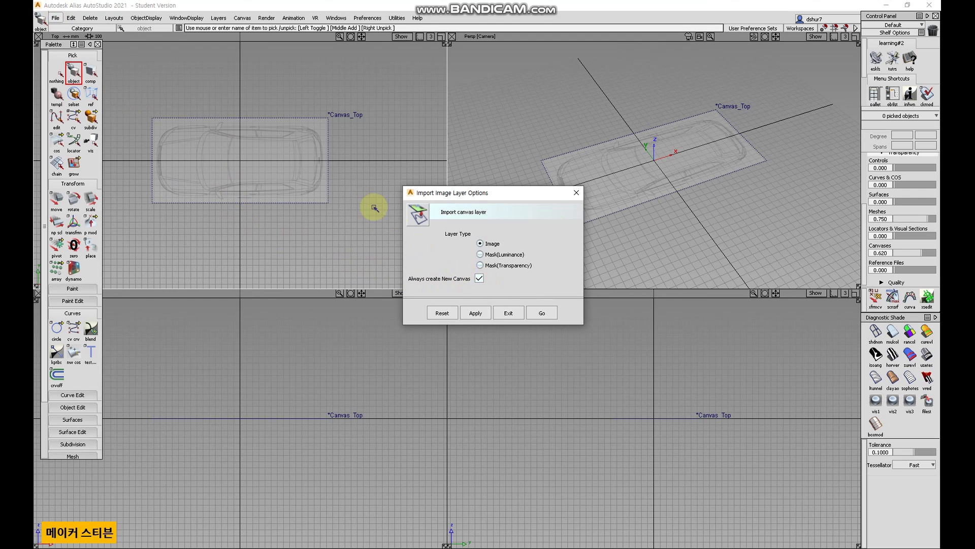
left_click(544, 312)
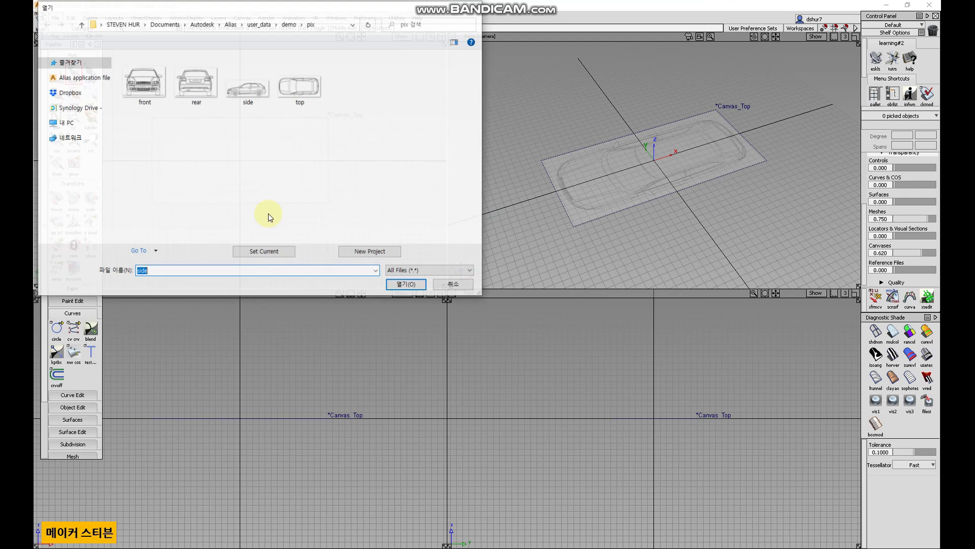
left_click(247, 94)
double_click(247, 95)
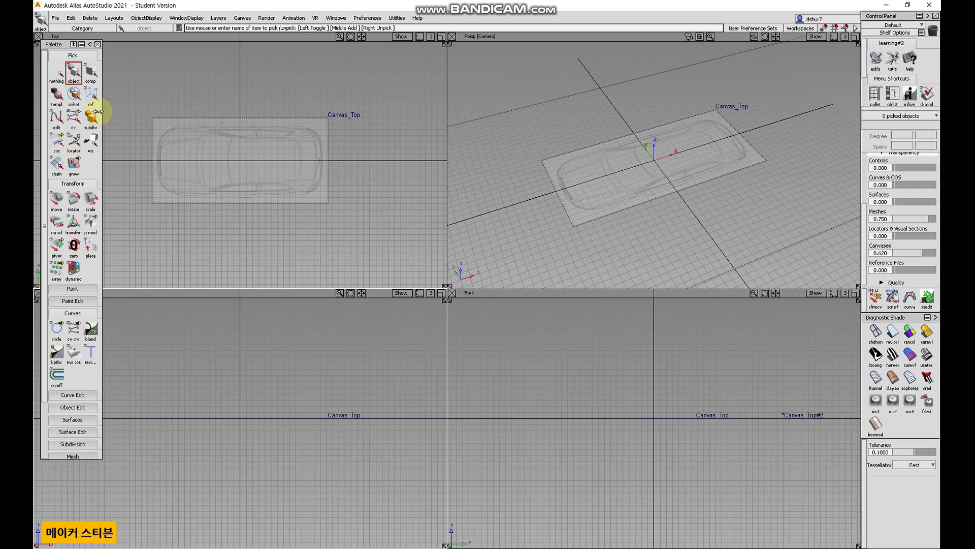
Import the side blueprint image again as another new canvas for the side view.
left_click(56, 18)
mouse_move(102, 120)
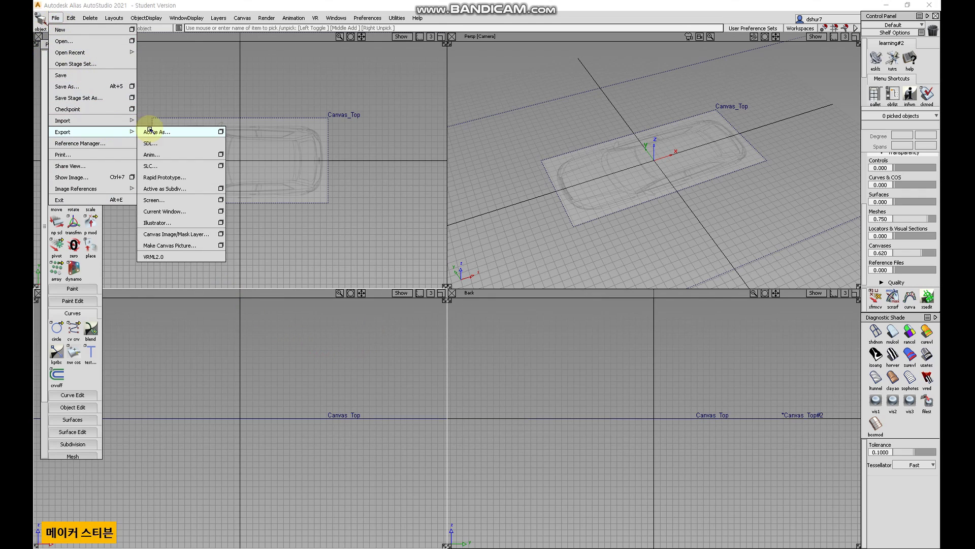
left_click(226, 177)
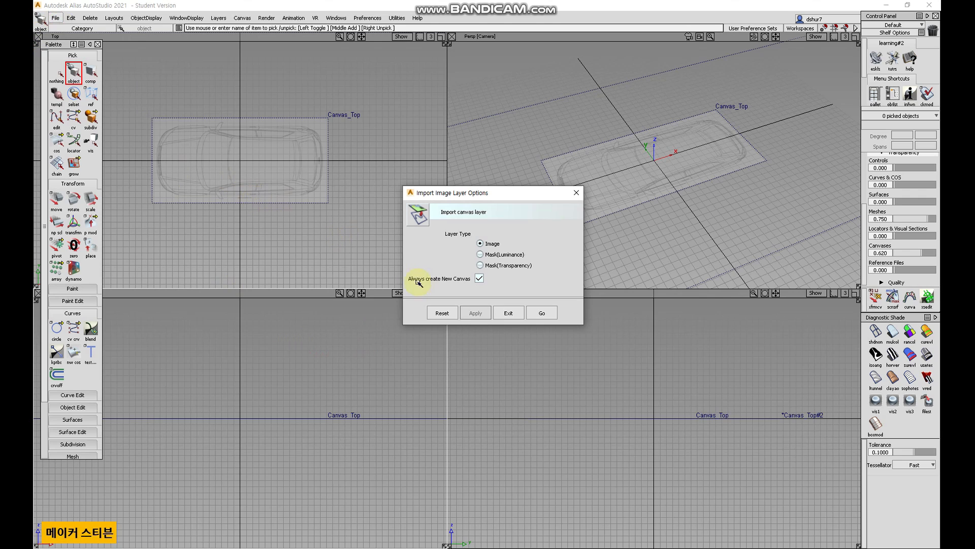
left_click(543, 313)
double_click(244, 91)
right_click_drag(338, 375, 261, 385, "alt+shift")
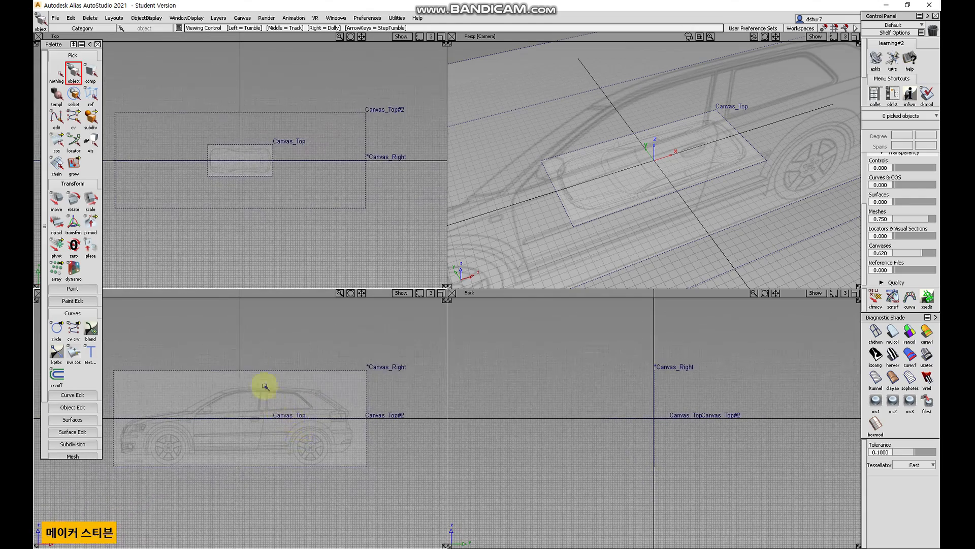
Select the side canvas and scale it down with the Scale tool.
left_click(368, 376)
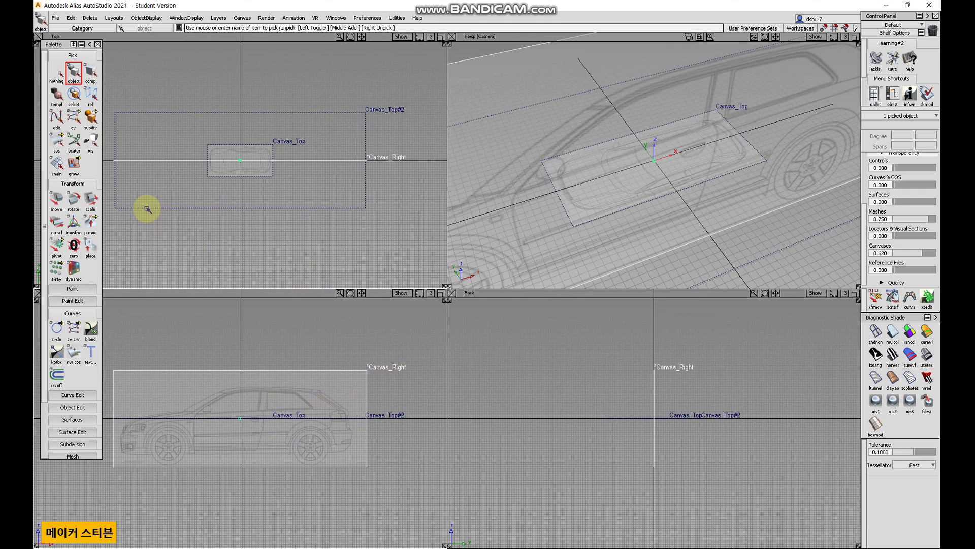
left_click(96, 206)
left_click_drag(135, 213, 294, 233)
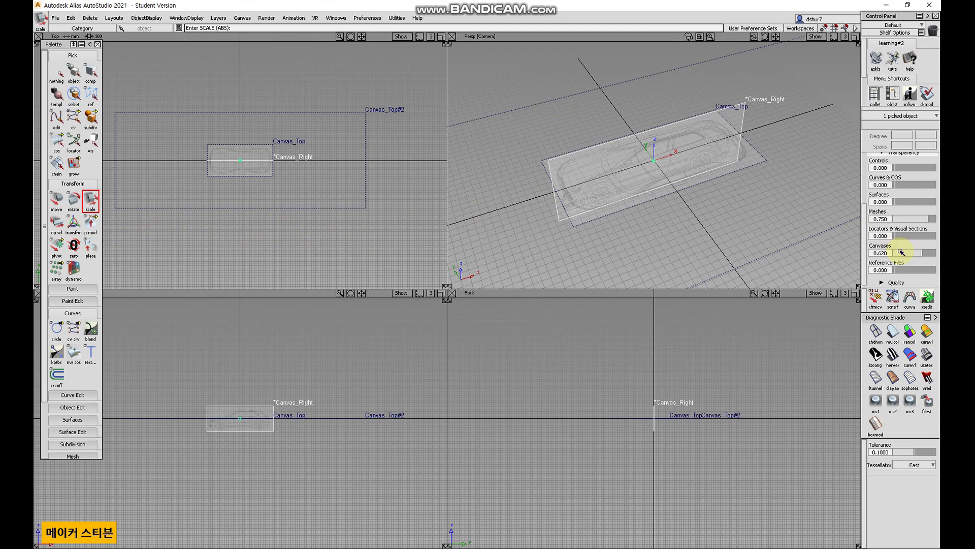
Set the canvas transparency to 0.100.
left_click_drag(909, 257, 900, 258)
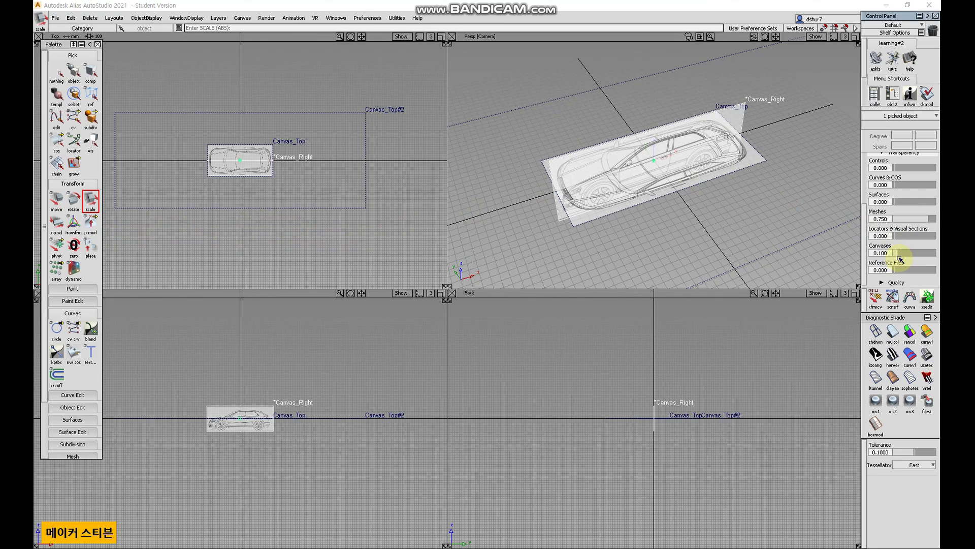
left_click_drag(677, 220, 645, 174, "alt+shift")
Maximize the Left view and scale the side canvas up.
key("F7")
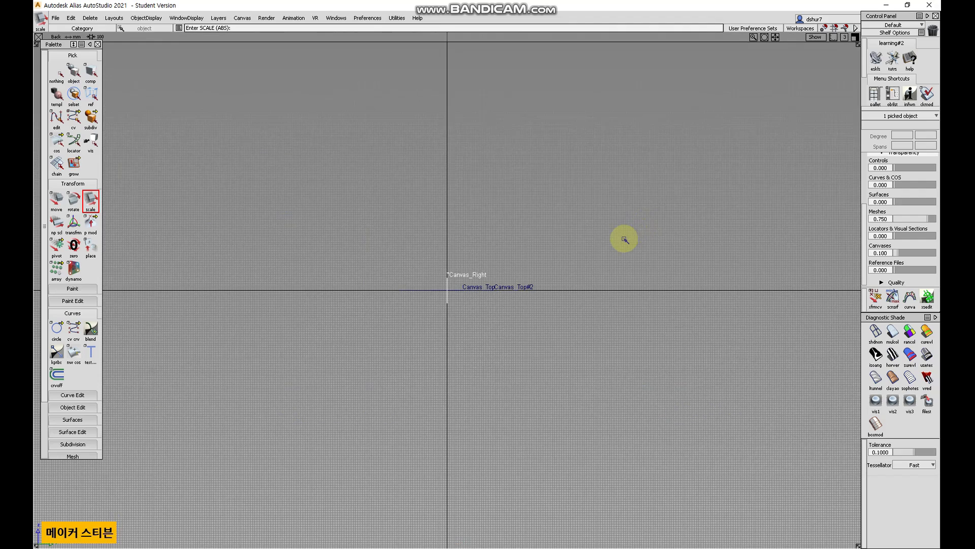
key("F6")
right_click_drag(436, 333, 540, 272, "alt+shift")
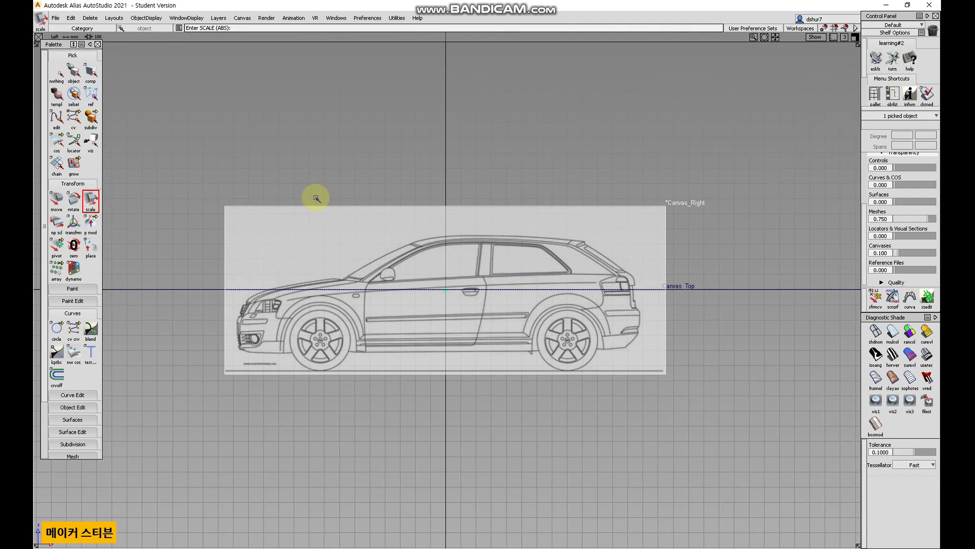
Move the side canvas vertically so the wheels rest on the ground line.
left_click(72, 71)
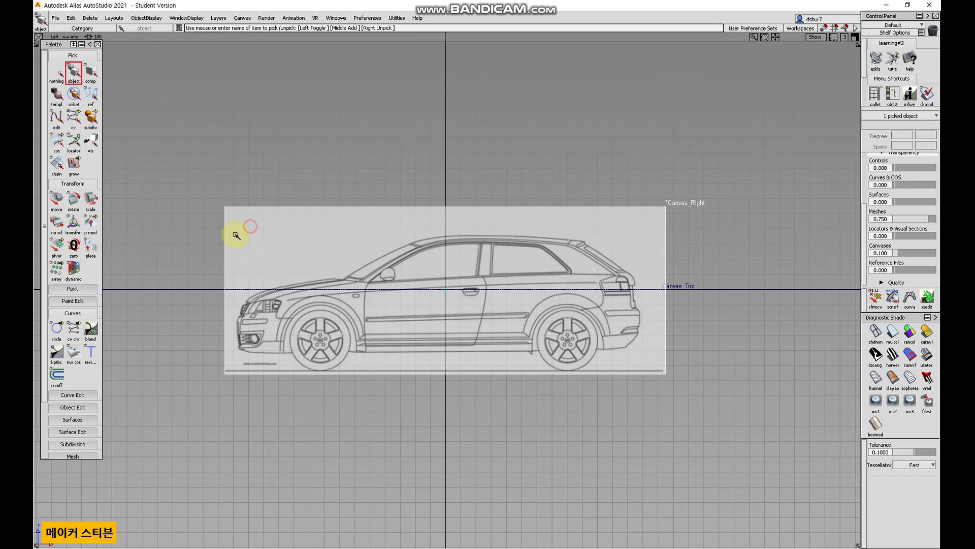
left_click(57, 200)
right_click_drag(161, 237, 198, 162)
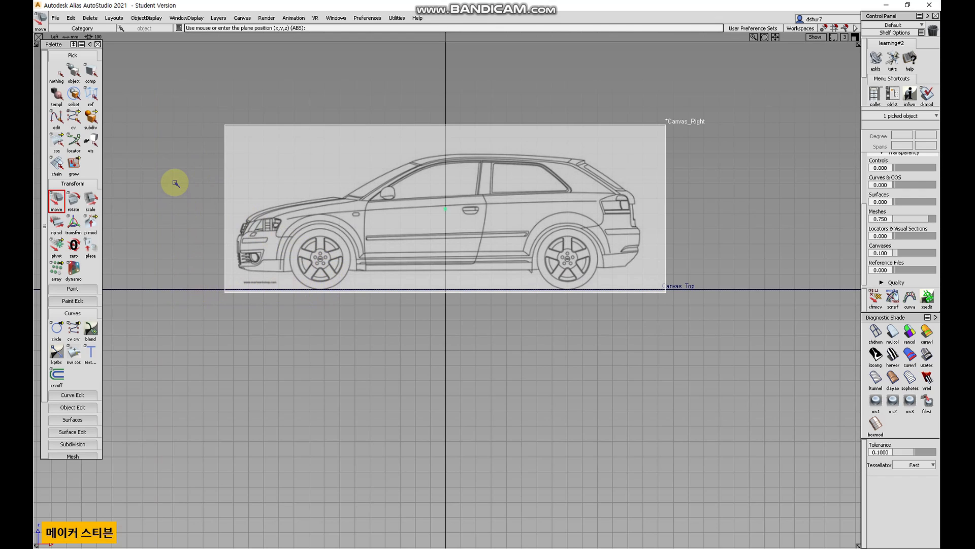
right_click_drag(172, 144, 159, 172)
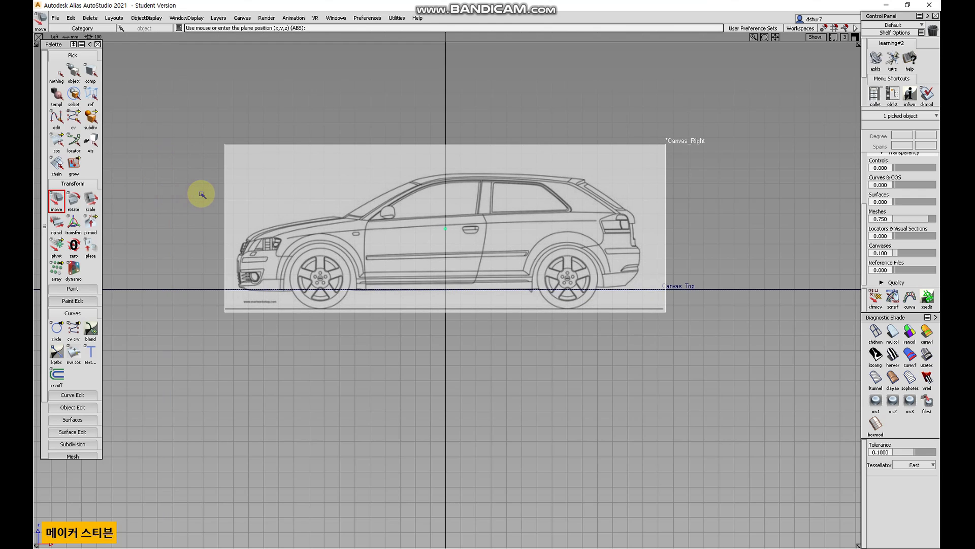
Try moving the side canvas in the perspective view.
key("F8")
left_click_drag(196, 237, 278, 261, "alt+shift")
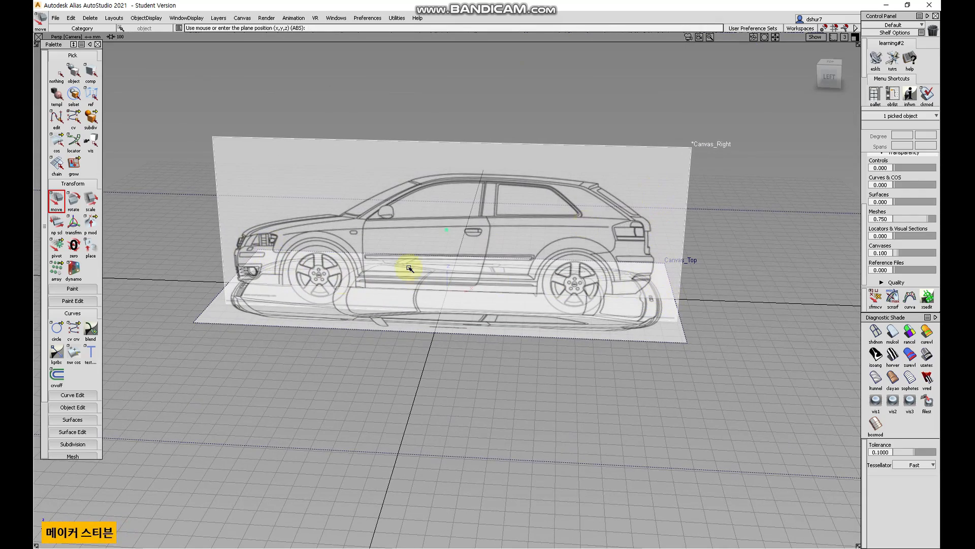
left_click_drag(342, 372, 310, 326, "alt+shift")
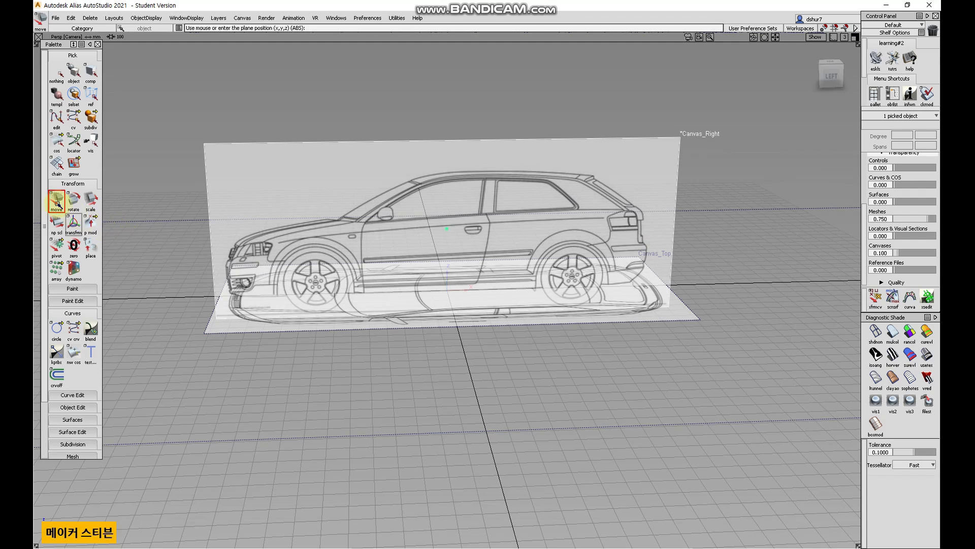
middle_click_drag(251, 330, 259, 338)
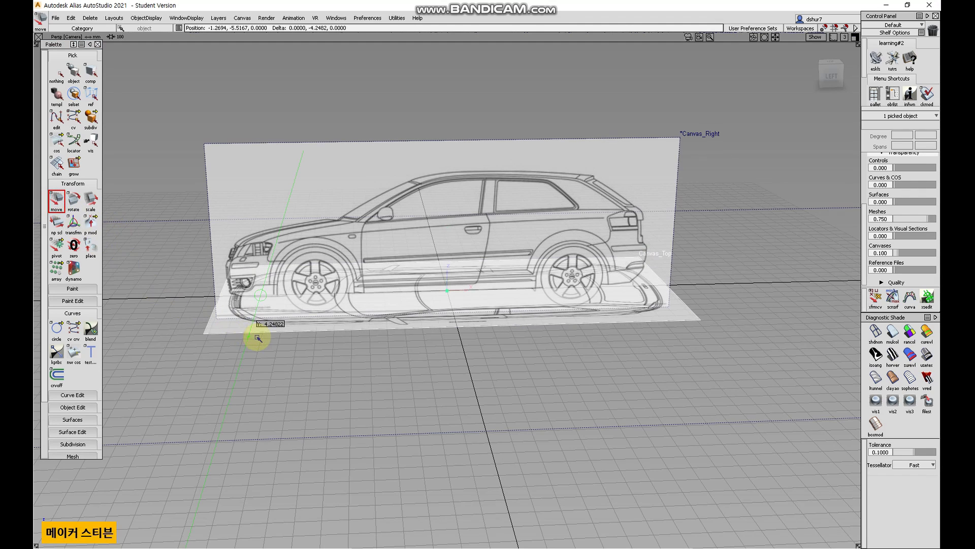
key("ctrl+z")
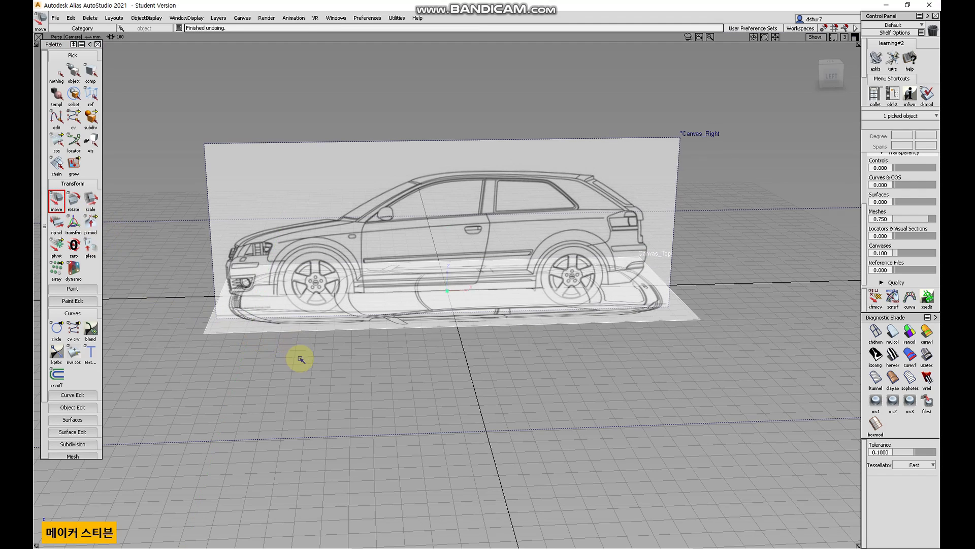
Reselect the side canvas and try moving it again.
left_click(56, 64)
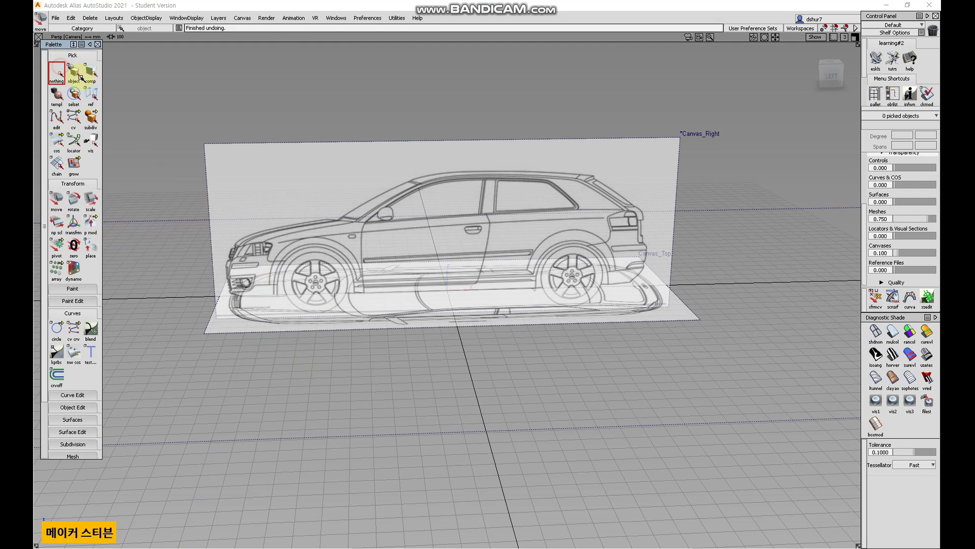
left_click(74, 73)
left_click(210, 145)
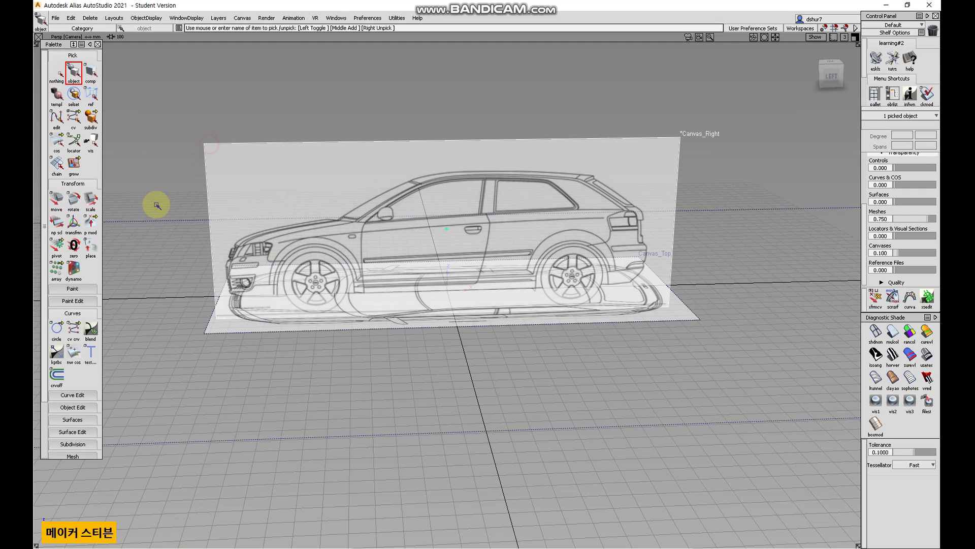
left_click(60, 207)
middle_click_drag(241, 355, 267, 364)
key("ctrl+z")
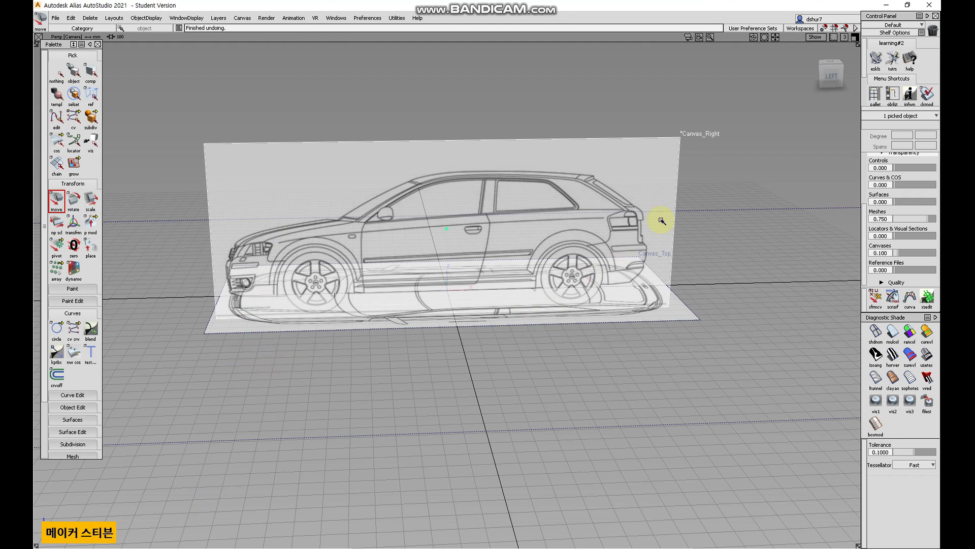
Switch to the four-view layout and import the front blueprint image as a new canvas.
key("F9")
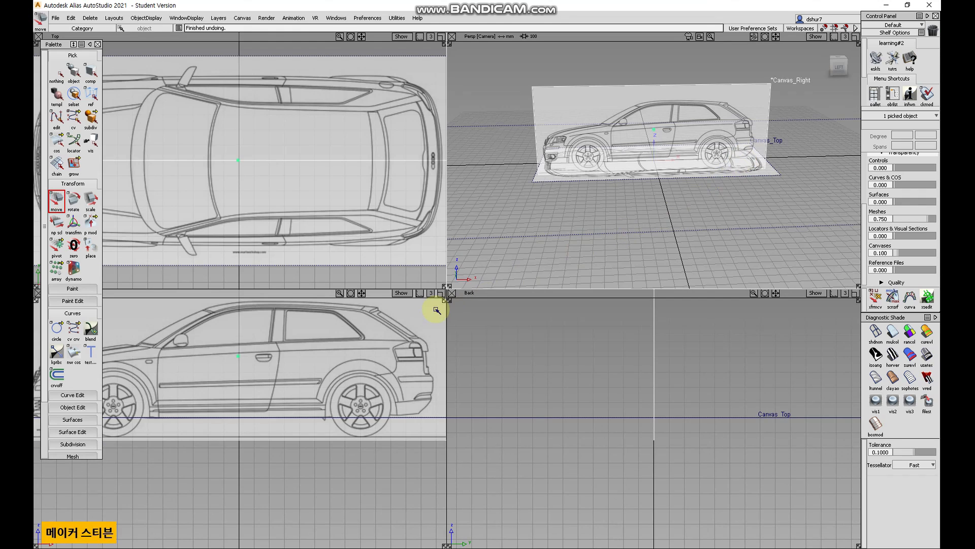
middle_click_drag(268, 447, 321, 504, "alt+shift")
right_click_drag(342, 218, 248, 230, "alt+shift")
left_click_drag(515, 221, 582, 234, "alt+shift")
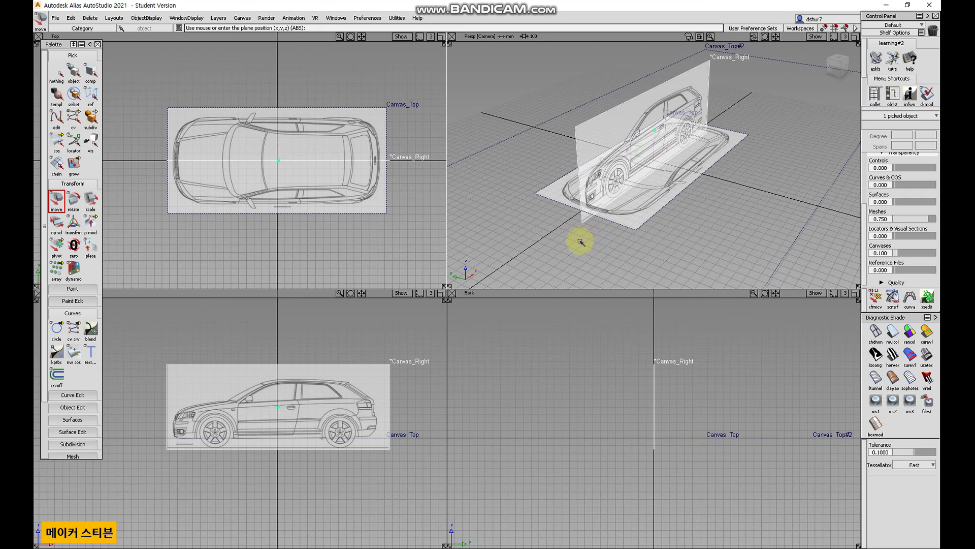
left_click(57, 71)
left_click(74, 71)
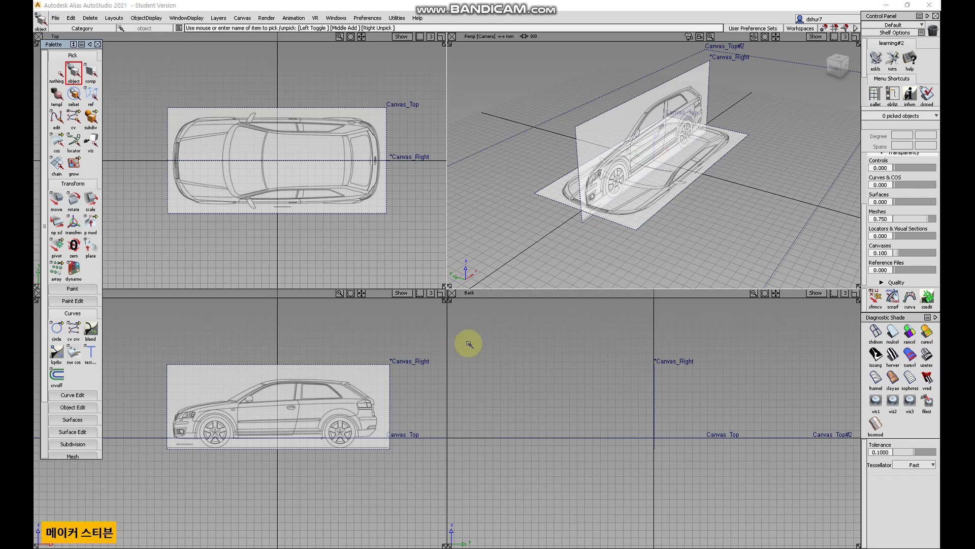
left_click(561, 378)
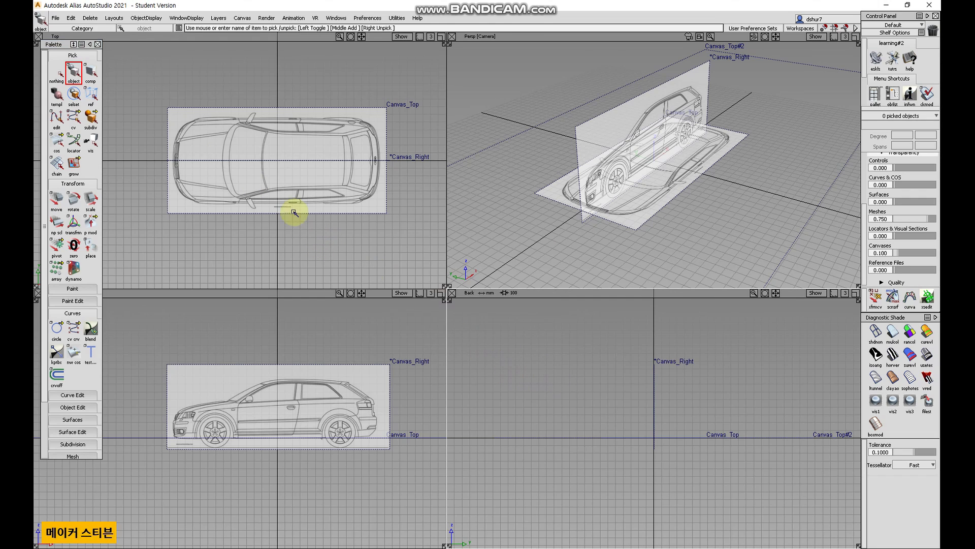
left_click(55, 18)
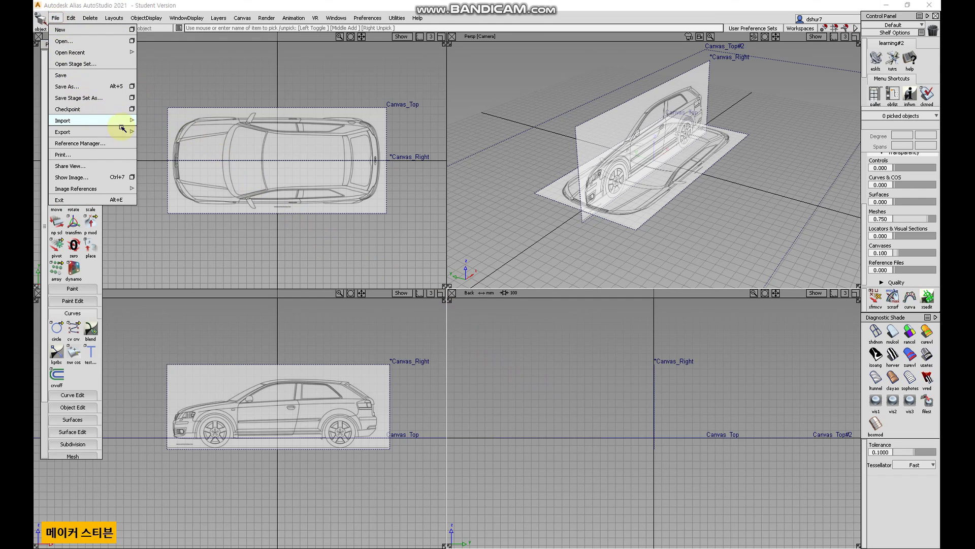
mouse_move(128, 120)
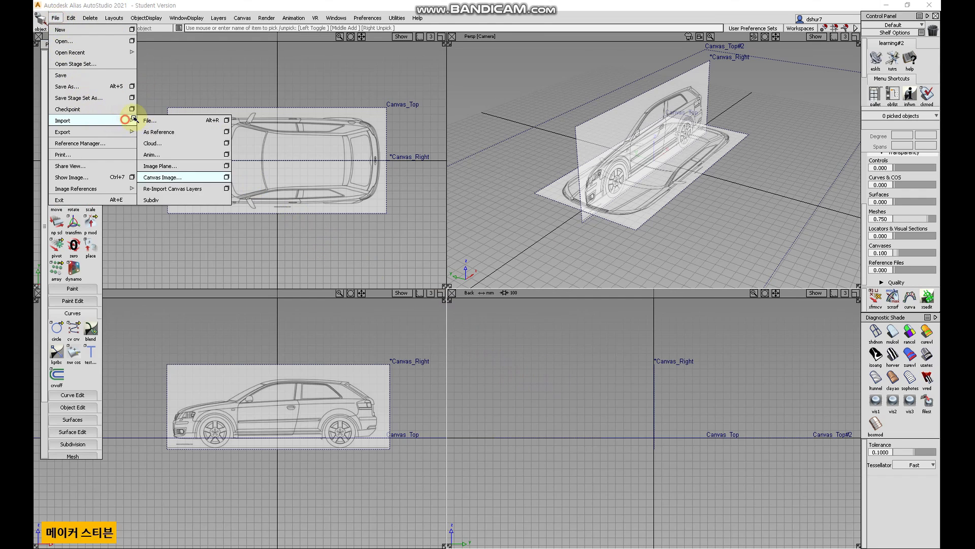
left_click(226, 177)
left_click(542, 314)
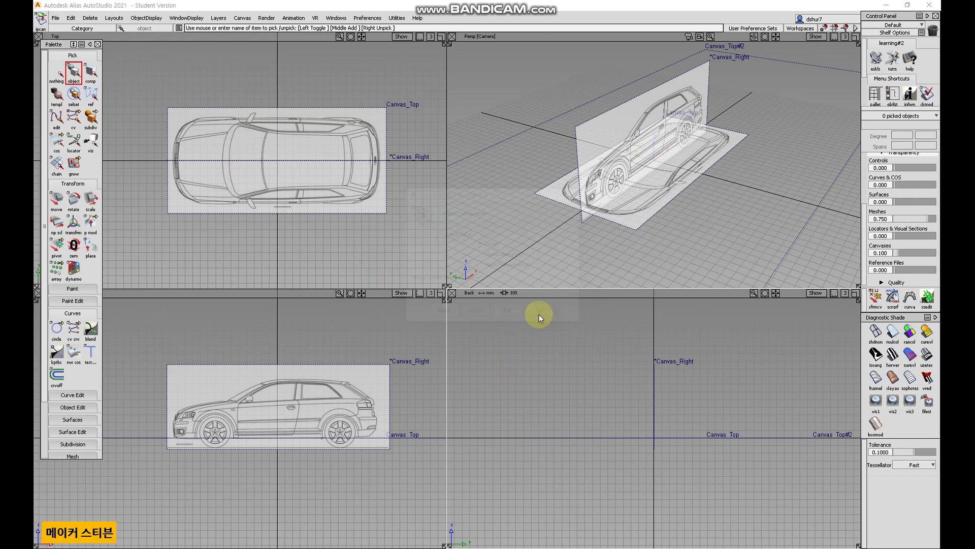
left_click(139, 83)
double_click(138, 83)
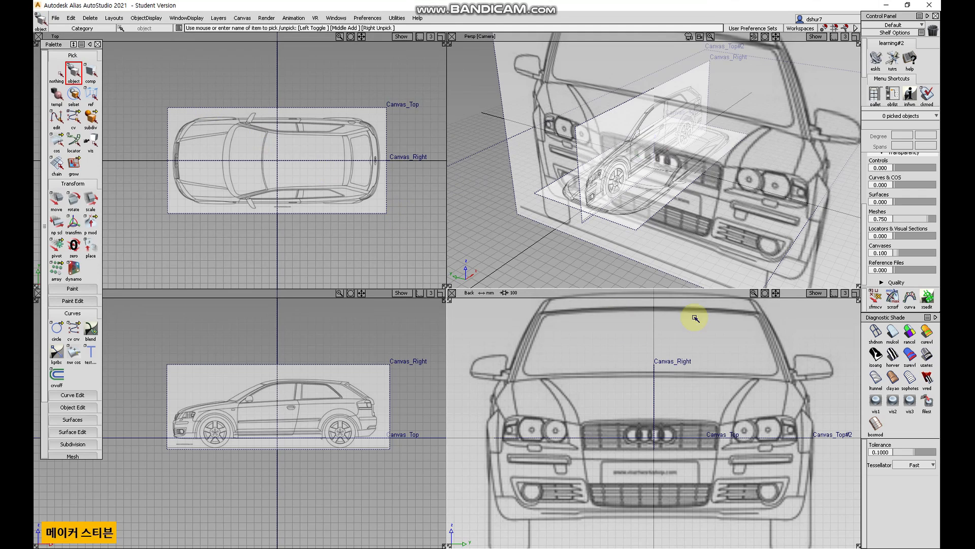
Set the mesh transparency to 0.600 and the canvas transparency to 0.000.
left_click_drag(902, 220, 924, 221)
right_click_drag(742, 373, 832, 322, "alt+shift")
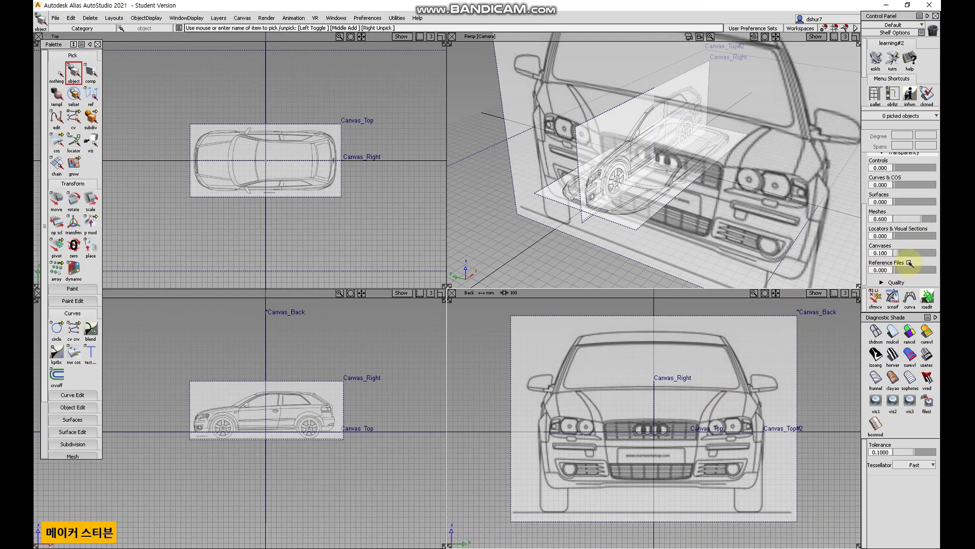
left_click_drag(898, 253, 879, 271)
Select the front canvas and scale it down with the Scale tool in the Back view.
left_click(475, 310)
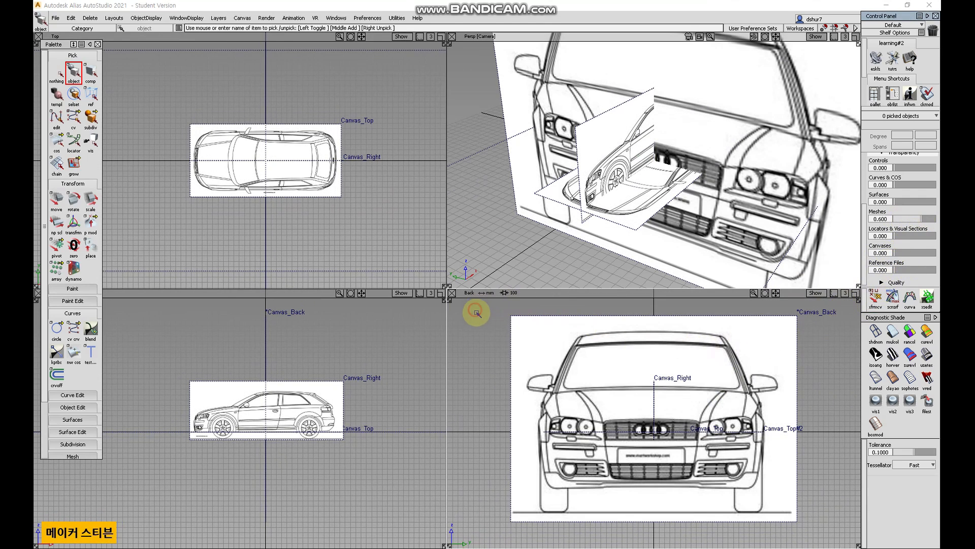
left_click(509, 317)
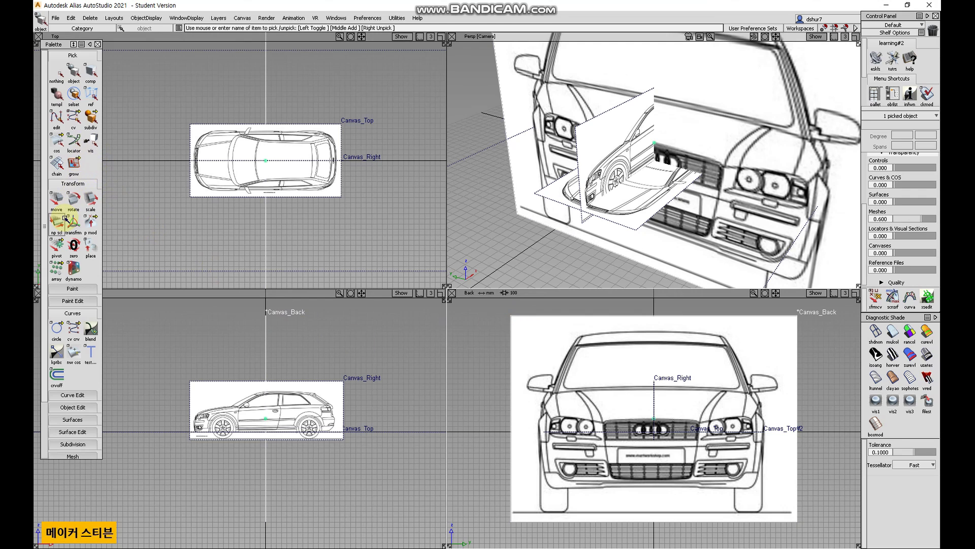
left_click(89, 202)
left_click_drag(377, 348, 261, 381)
left_click_drag(814, 381, 325, 440)
left_click_drag(777, 393, 581, 448)
right_click_drag(581, 448, 805, 405, "alt+shift")
left_click_drag(804, 405, 558, 451)
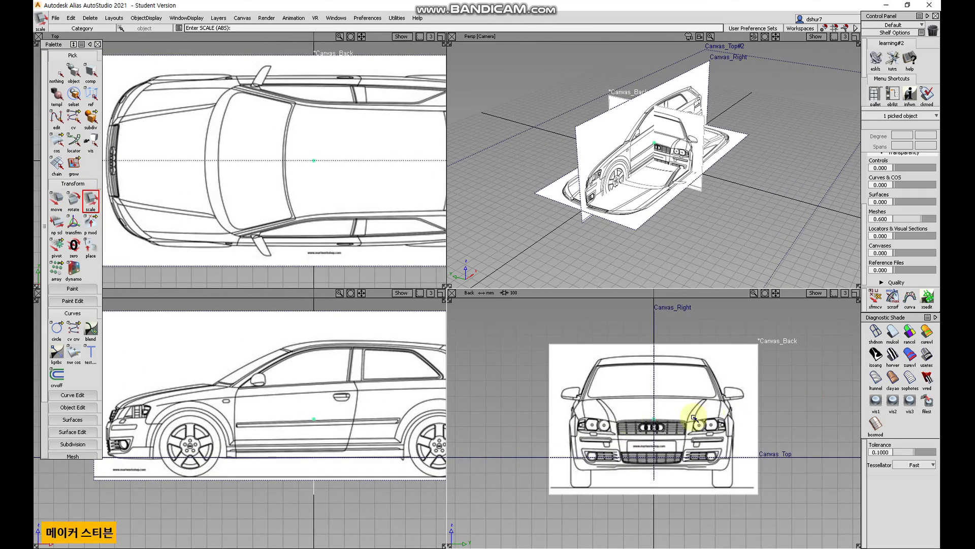
mouse_move(780, 438)
left_mouse_down()
mouse_move(810, 407)
mouse_move(788, 421)
left_mouse_up()
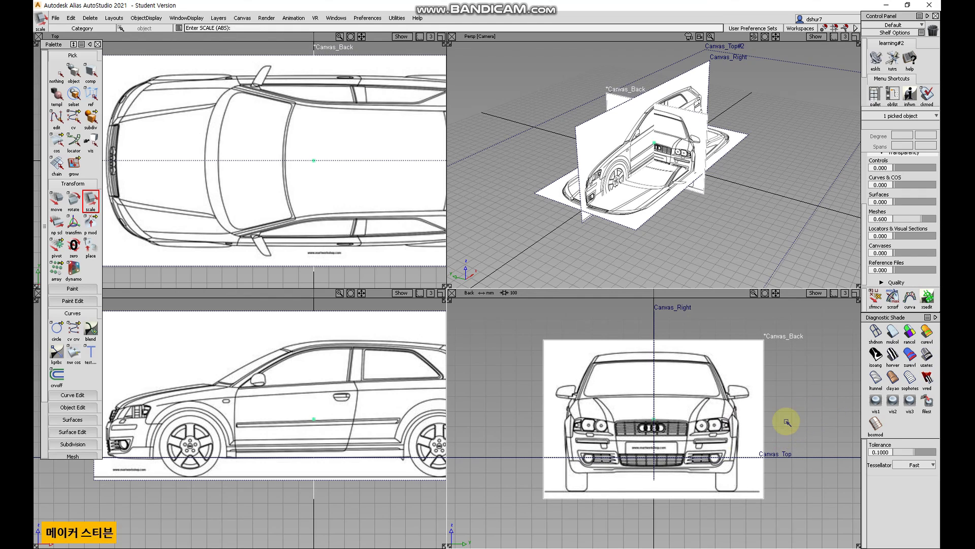
Move the front canvas so the car is centred and its wheels sit on the ground line.
left_click(56, 200)
right_click_drag(486, 490, 505, 468)
right_click_drag(711, 490, 690, 503, "alt+shift")
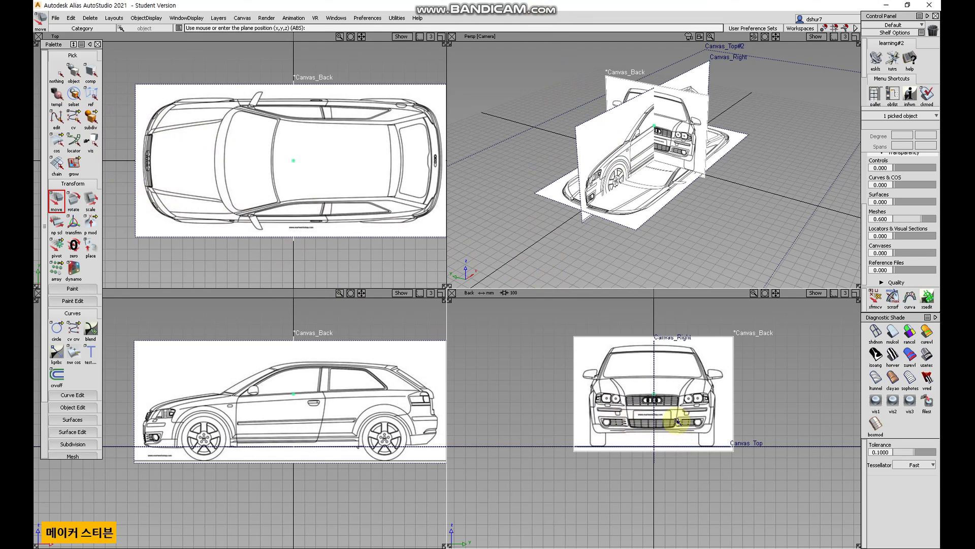
right_click_drag(672, 416, 705, 403, "alt+shift")
middle_click_drag(685, 403, 679, 433, "alt+shift")
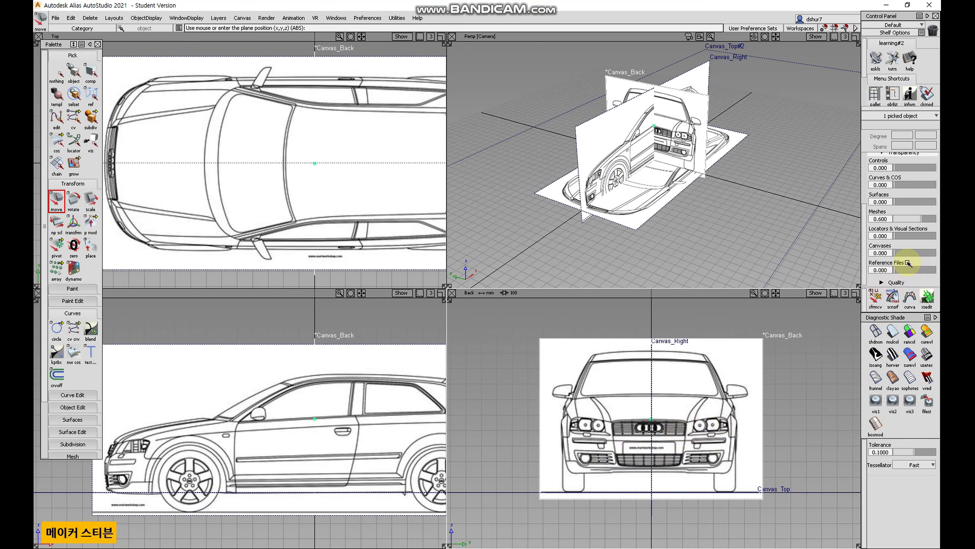
Set the canvas transparency to 0.280.
mouse_move(902, 258)
left_mouse_down()
mouse_move(918, 255)
mouse_move(908, 255)
left_mouse_up()
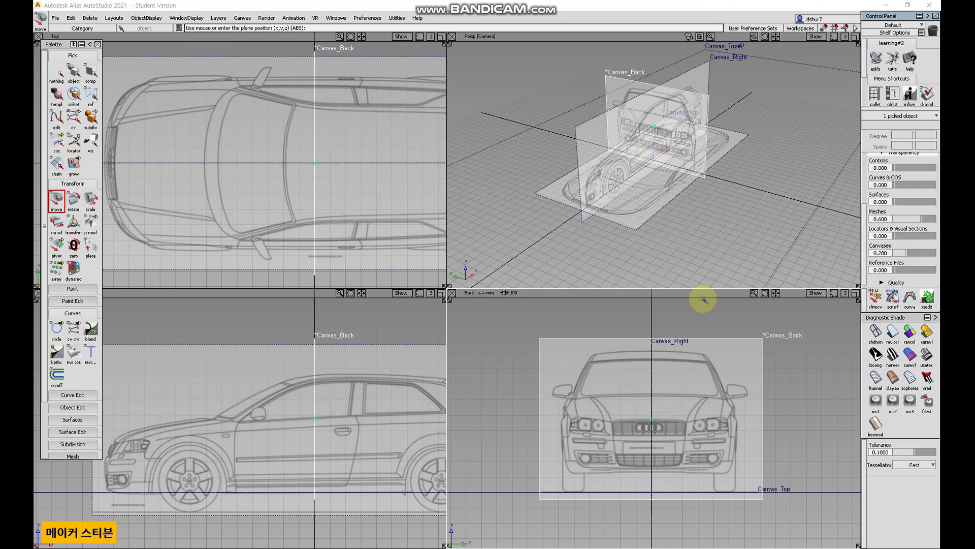
left_click_drag(696, 248, 617, 238, "alt+shift")
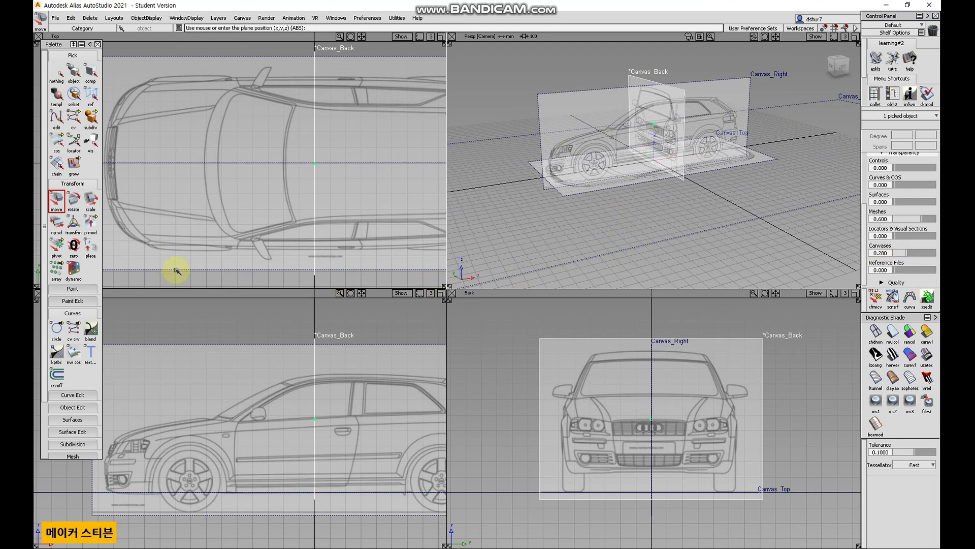
Scale the front canvas down slightly and lower it onto the ground line.
left_click(91, 208)
left_click(611, 268)
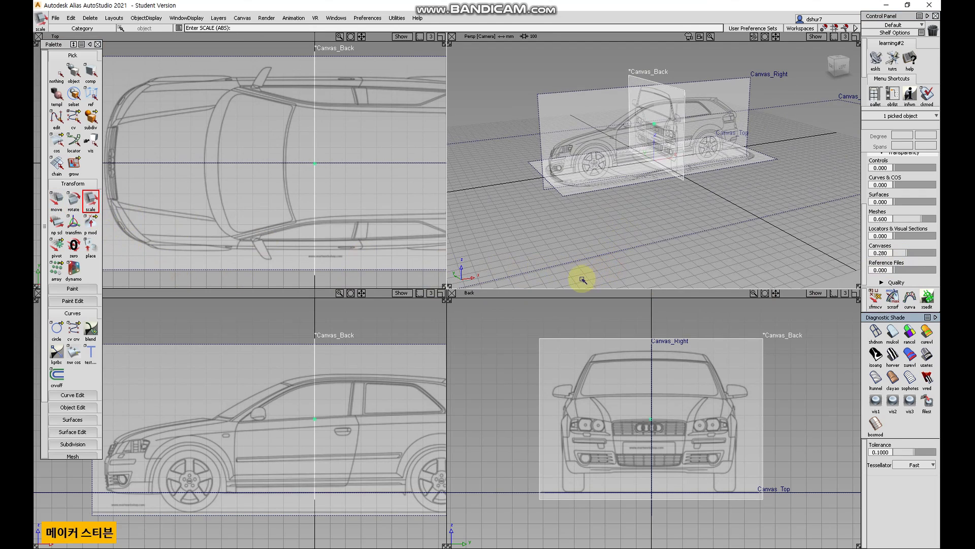
left_click_drag(619, 255, 559, 254)
left_click(58, 199)
left_click_drag(788, 365, 791, 377)
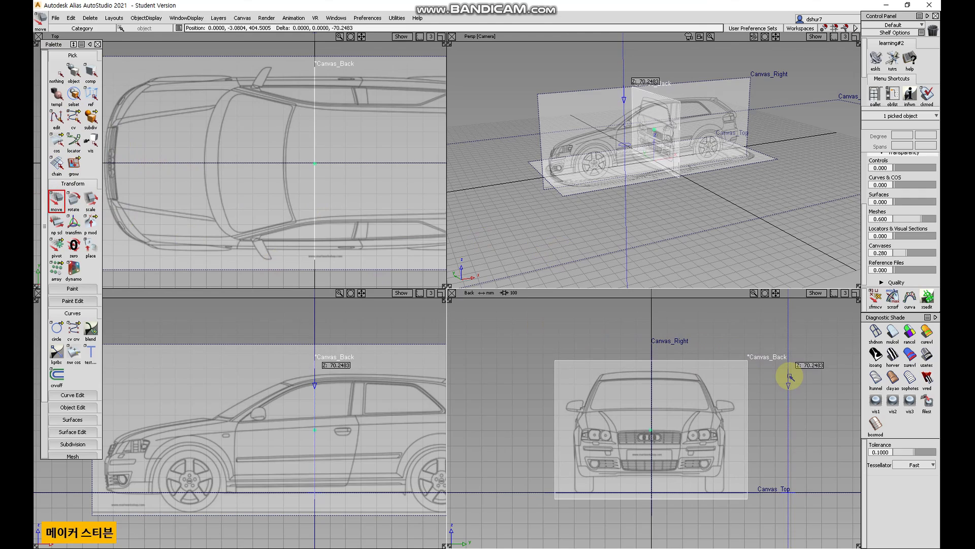
Move the front canvas forward to the front end of the car in the Top view.
left_click_drag(685, 227, 617, 226, "alt+shift")
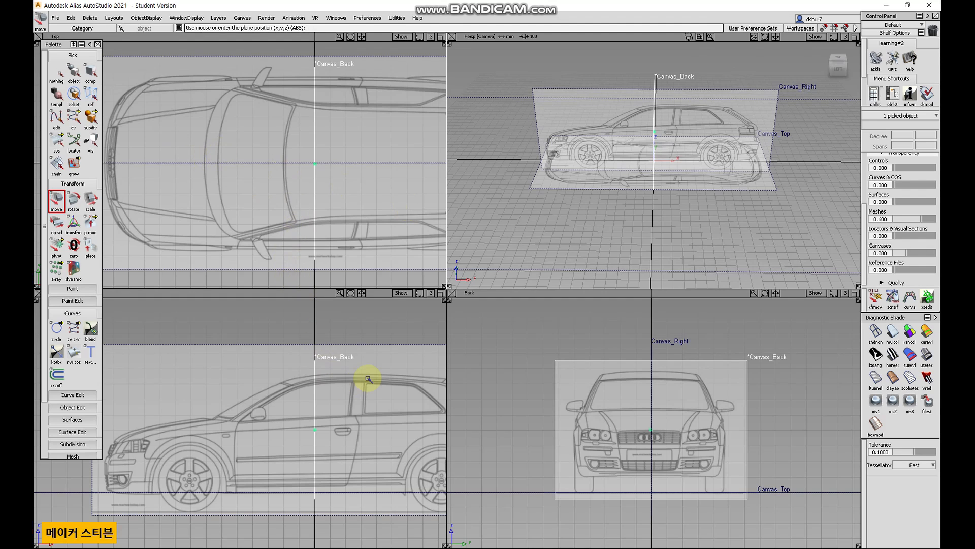
key("alt+a")
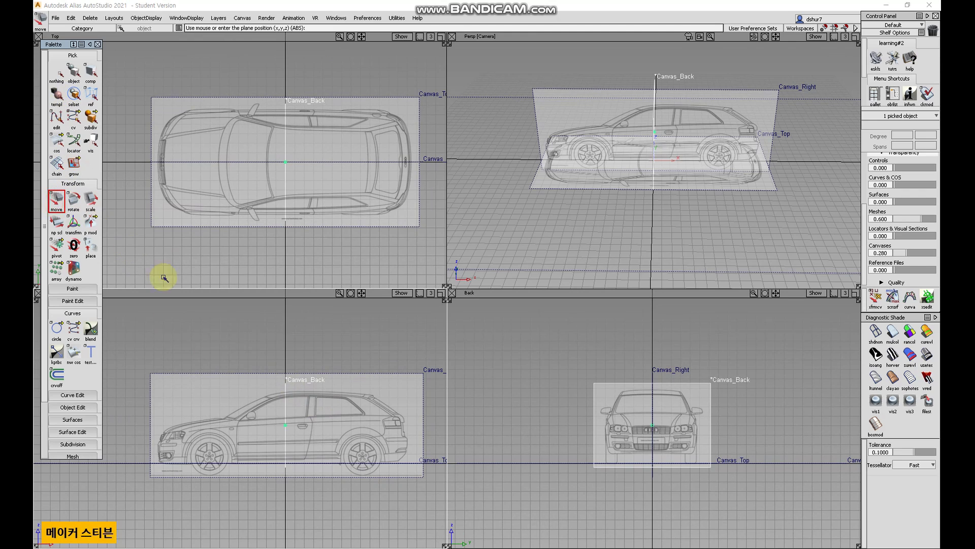
middle_click_drag(249, 345, 378, 360)
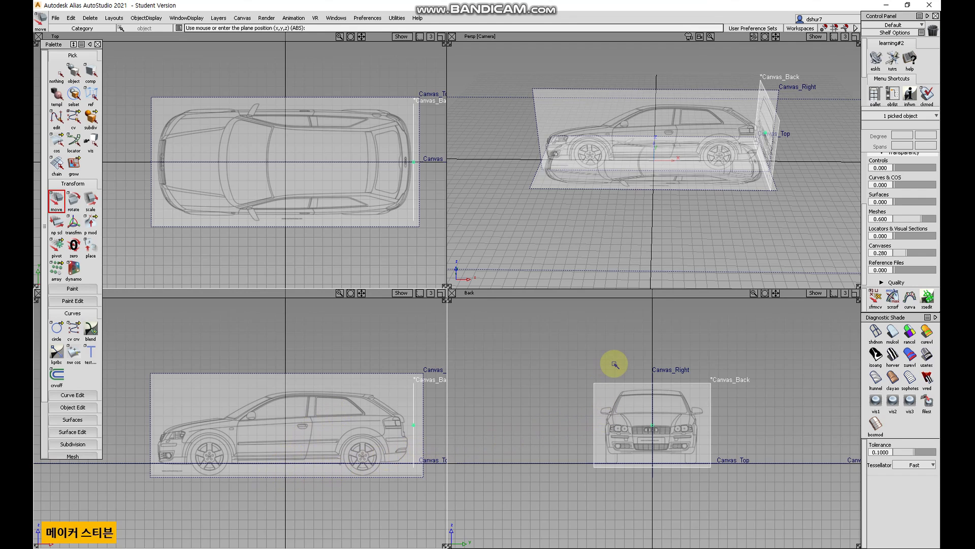
Scale the front canvas up slightly and lower it a little in the Back view.
right_click_drag(672, 405, 739, 365, "alt+shift")
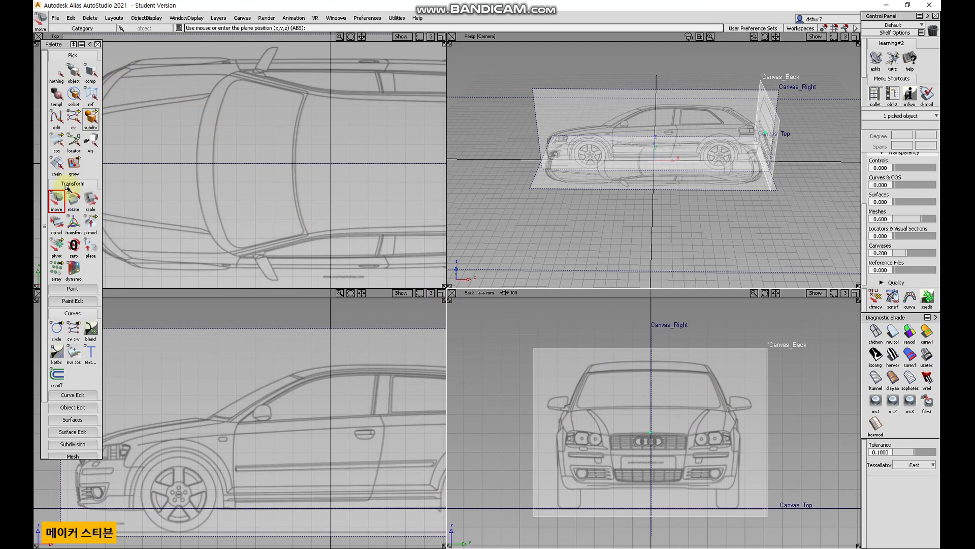
left_click(91, 205)
left_click_drag(801, 389, 772, 379)
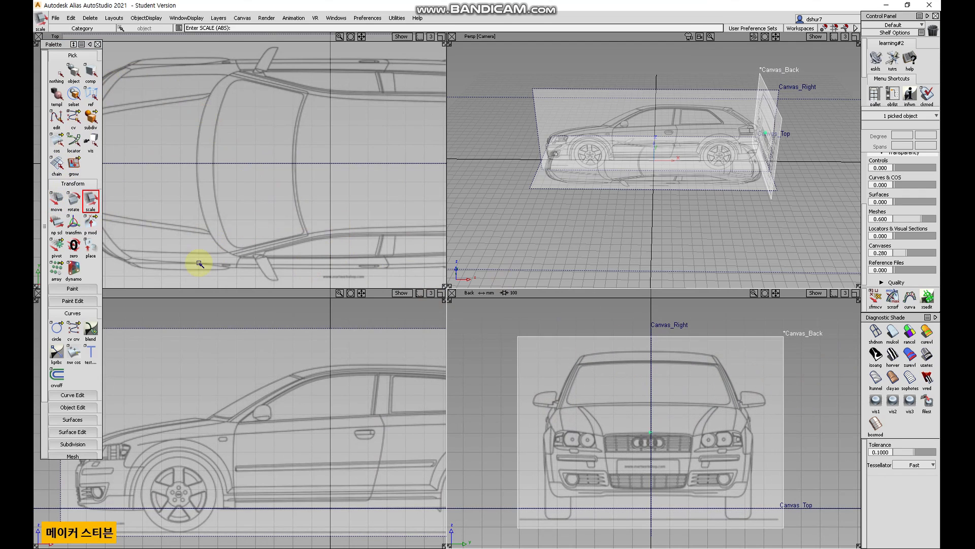
left_click(56, 200)
mouse_move(823, 374)
right_mouse_down()
mouse_move(815, 387)
mouse_move(823, 383)
right_mouse_up()
Scale the top canvas down to match the side view's car length and centre it on the car's axis in the Top view.
left_click_drag(682, 261, 652, 255, "alt+shift")
left_click(90, 200)
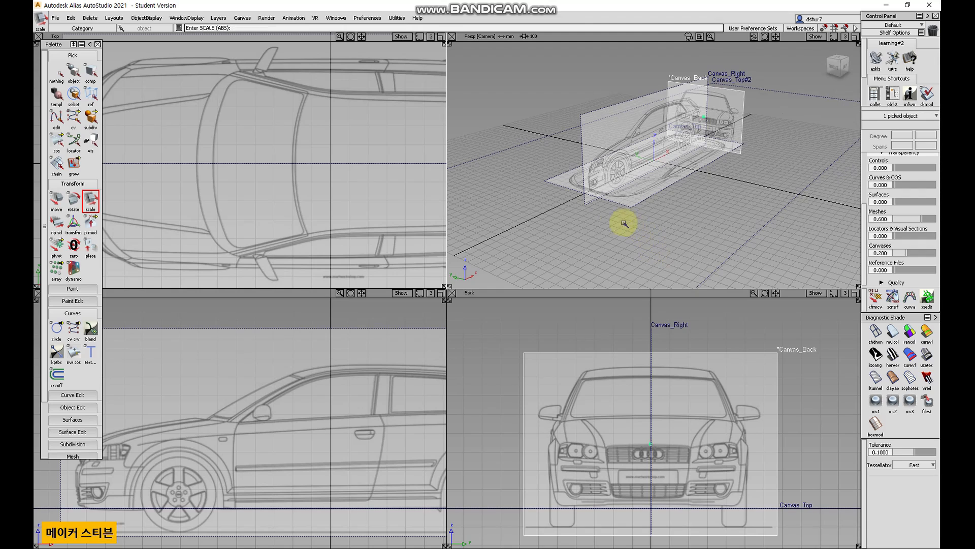
left_click(593, 113)
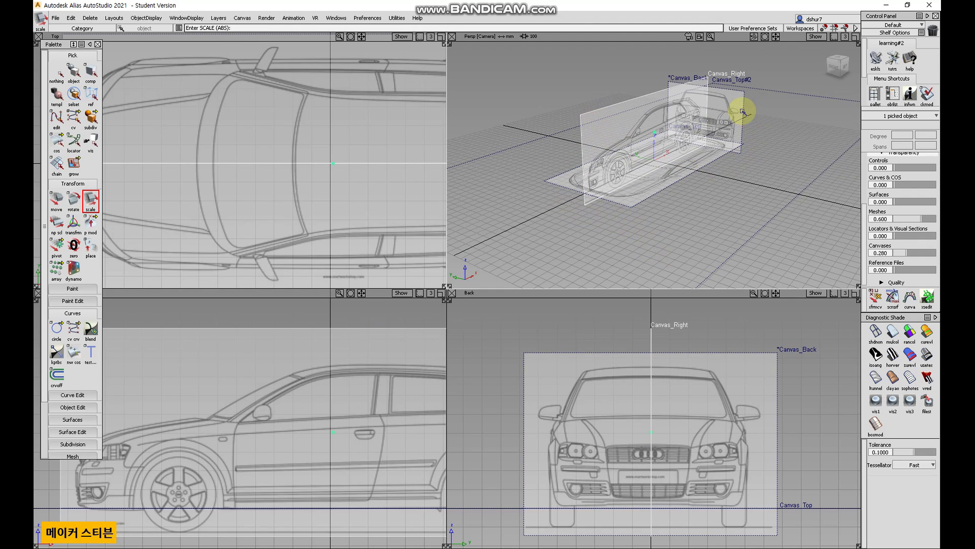
left_click_drag(757, 180, 663, 120, "alt+shift")
left_click_drag(737, 159, 653, 142, "alt+shift")
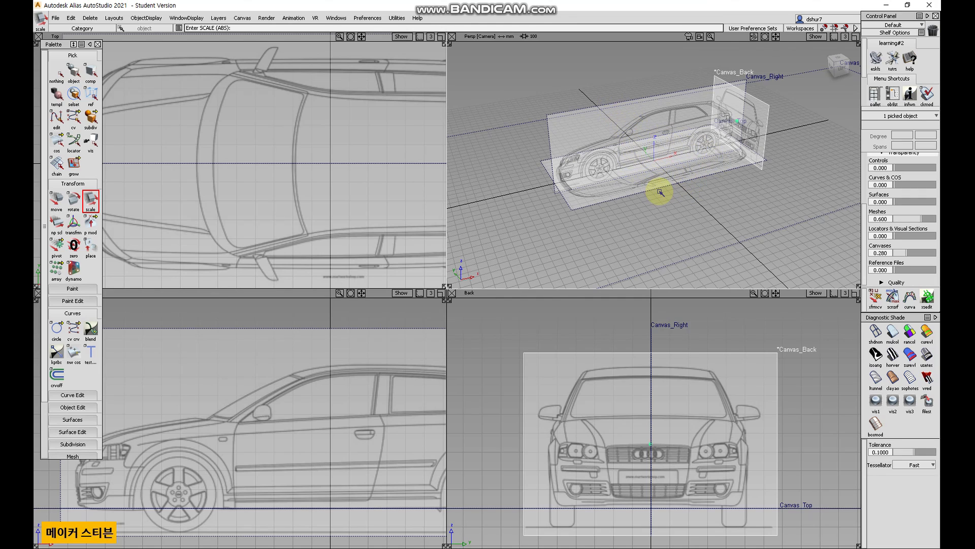
left_click_drag(578, 111, 562, 245, "alt+shift")
right_click_drag(379, 217, 322, 217, "alt+shift")
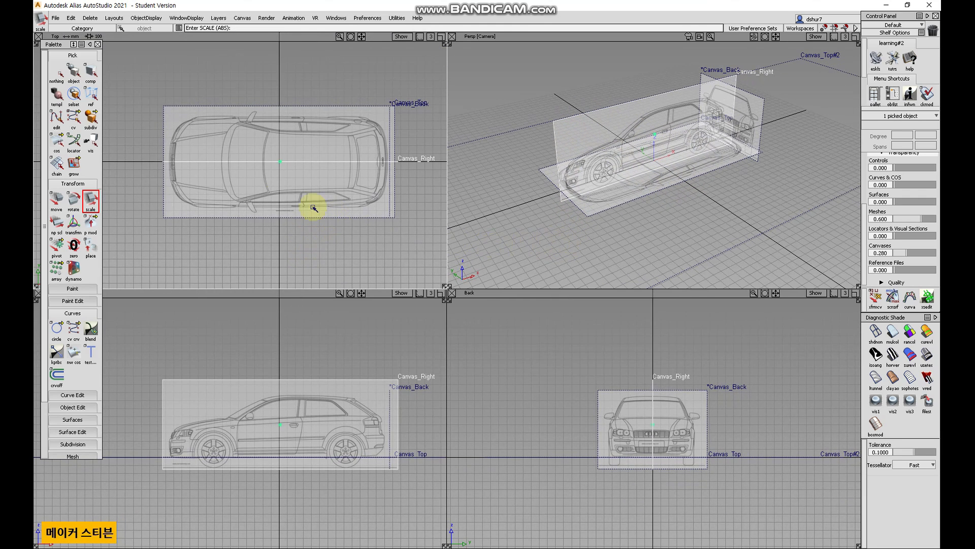
left_click(57, 200)
right_click_drag(340, 253, 349, 201)
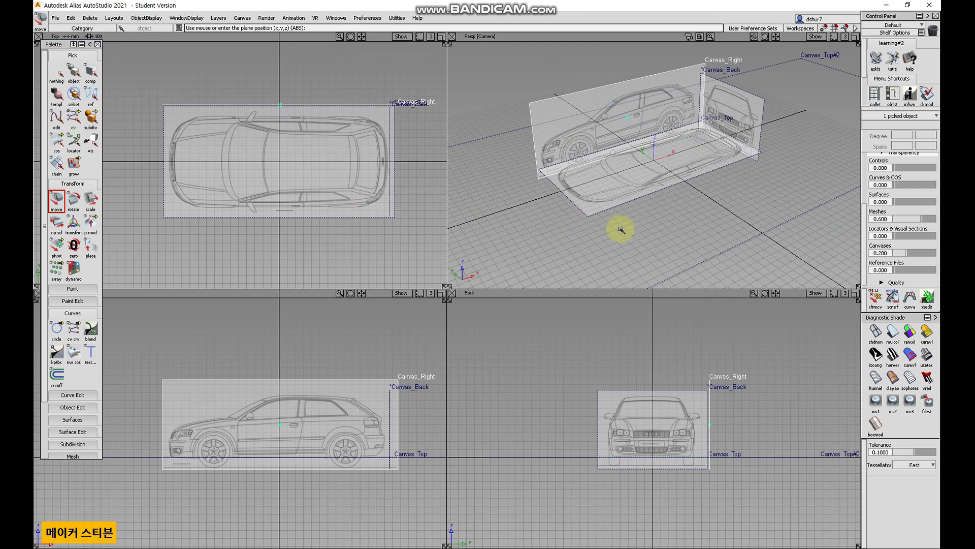
Nudge the top canvas slightly in a maximised Top view, checking the canvas alignment in perspective.
left_click_drag(631, 231, 685, 211, "alt+shift")
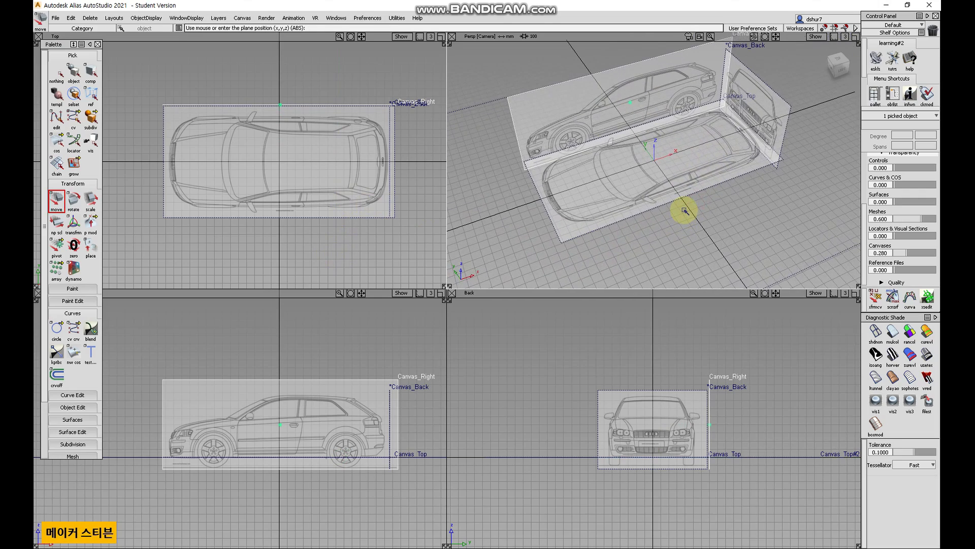
key("F8")
left_click_drag(307, 332, 251, 311, "alt+shift")
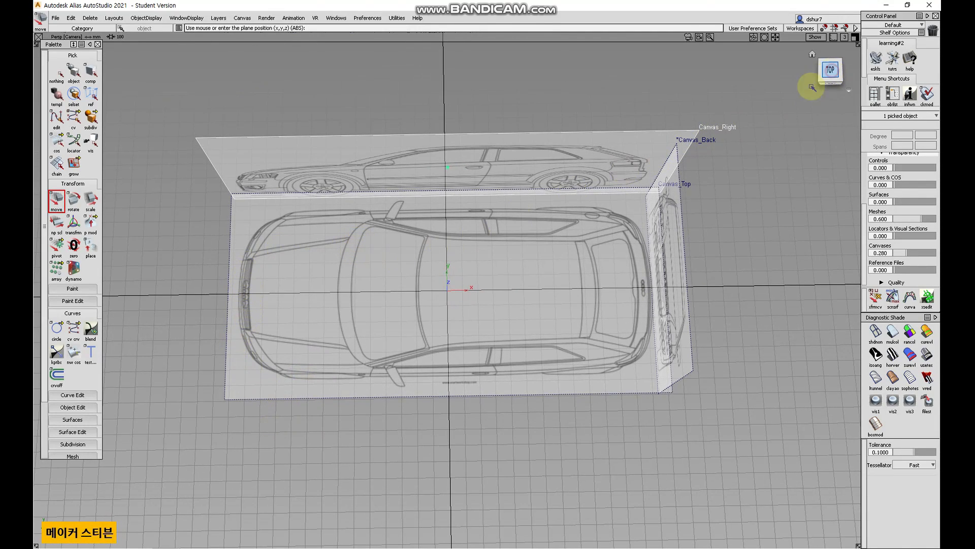
left_click(826, 75)
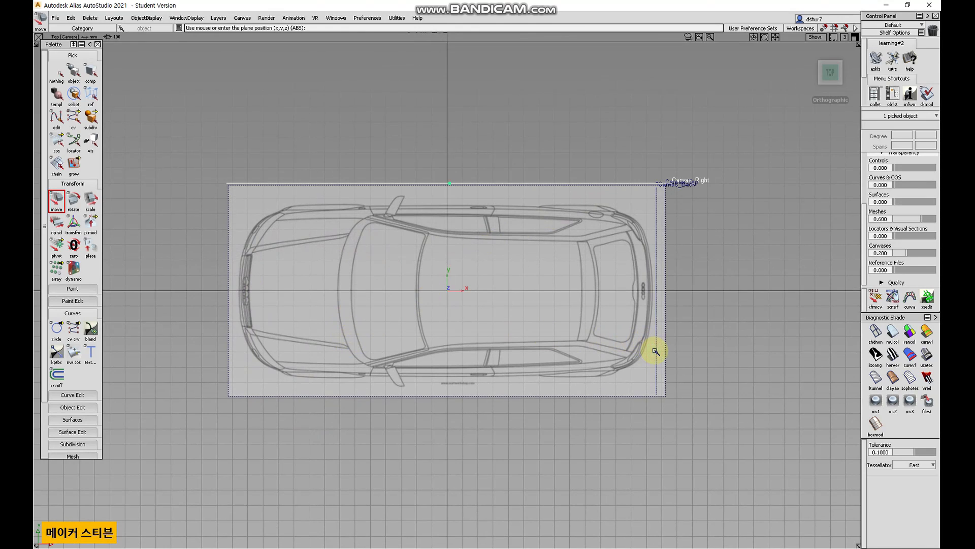
middle_click_drag(711, 359, 723, 362)
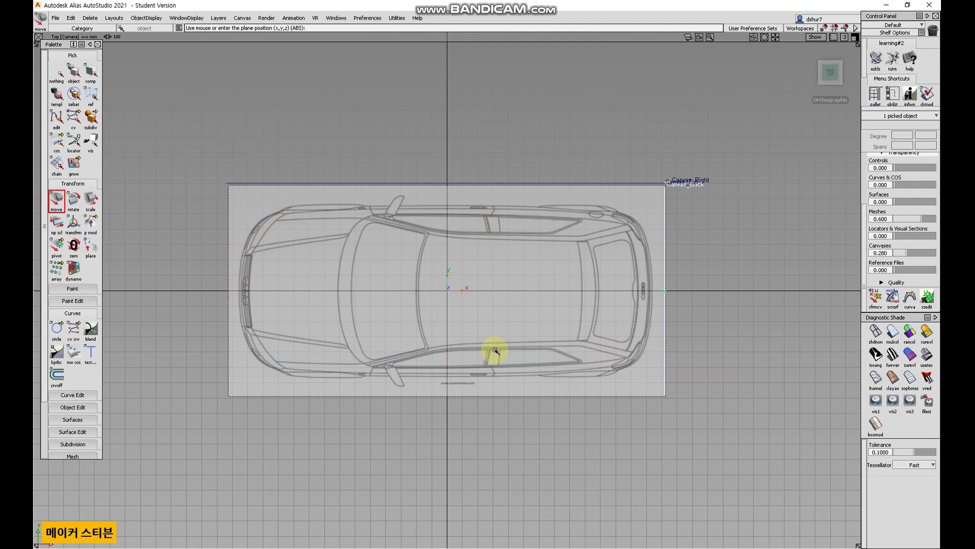
key("F6")
right_click_drag(492, 351, 527, 294, "alt+shift")
middle_click_drag(526, 294, 524, 293, "alt+shift")
key("F5")
left_click_drag(414, 342, 549, 272, "alt+shift")
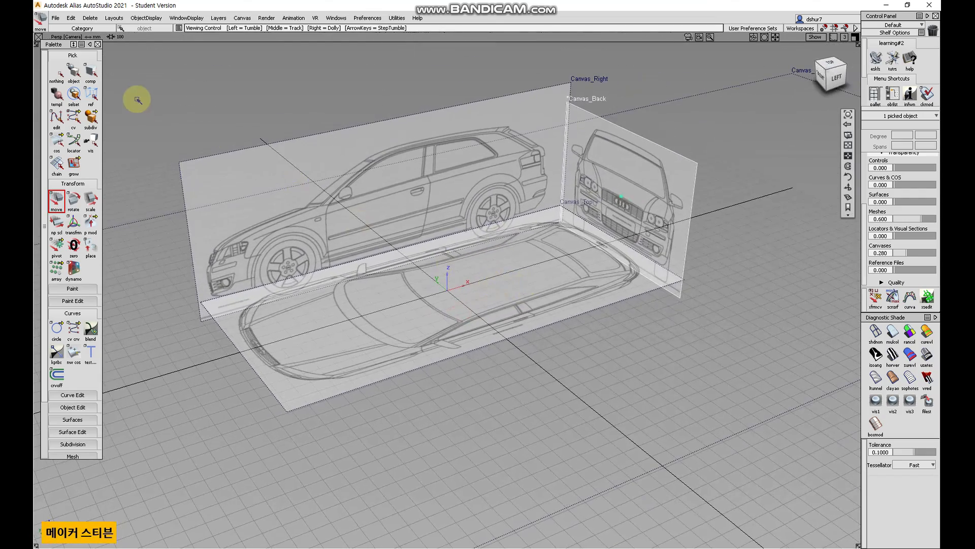
left_click(59, 75)
left_click_drag(353, 246, 414, 324, "alt+shift")
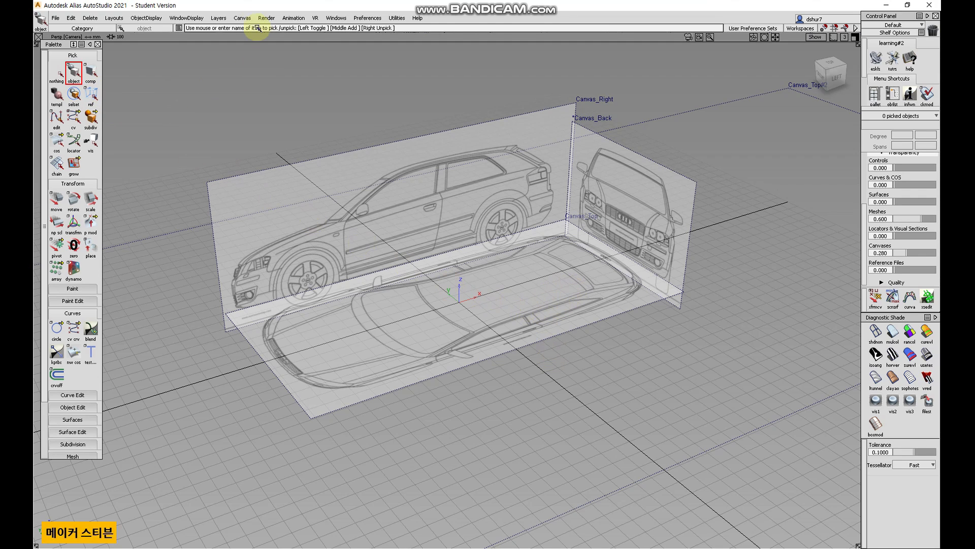
Show the layer bar and create a new layer named canvas.
left_click(219, 18)
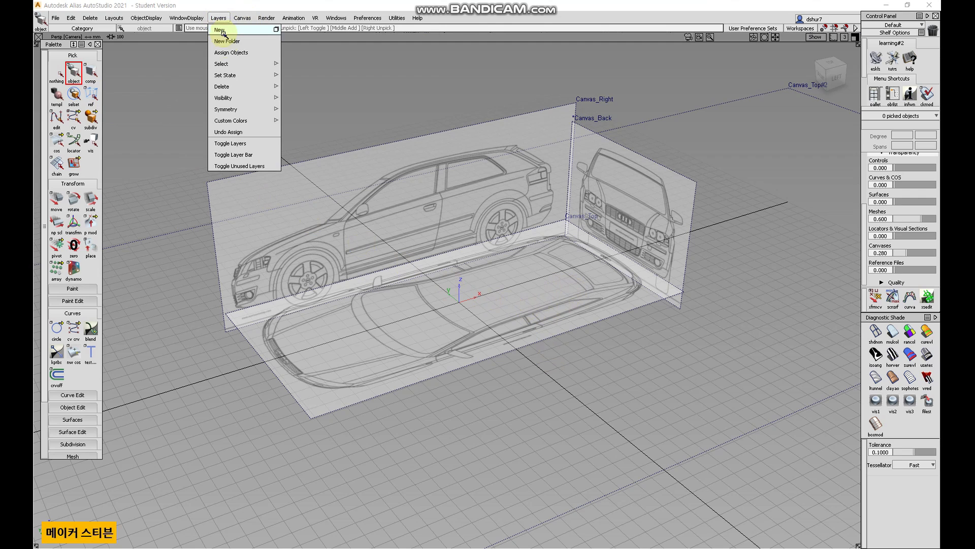
left_click(254, 154)
left_click(221, 19)
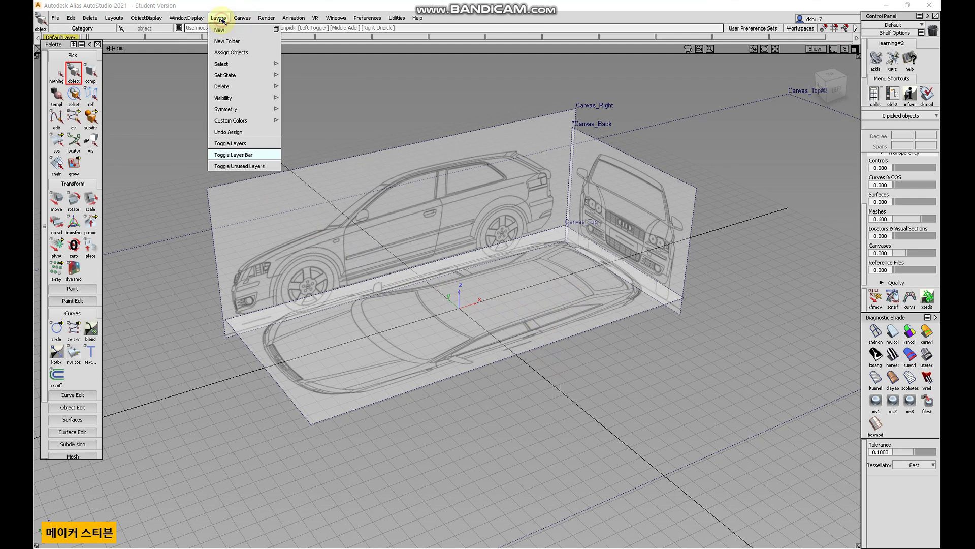
left_click(131, 86)
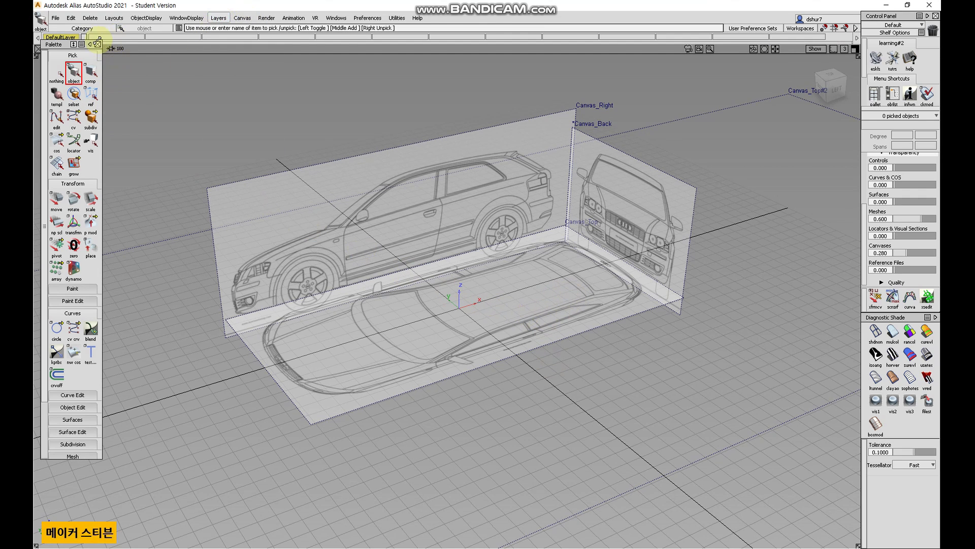
left_click_drag(66, 44, 70, 61)
left_click(221, 22)
left_click(223, 33)
type("canvas")
key("Return")
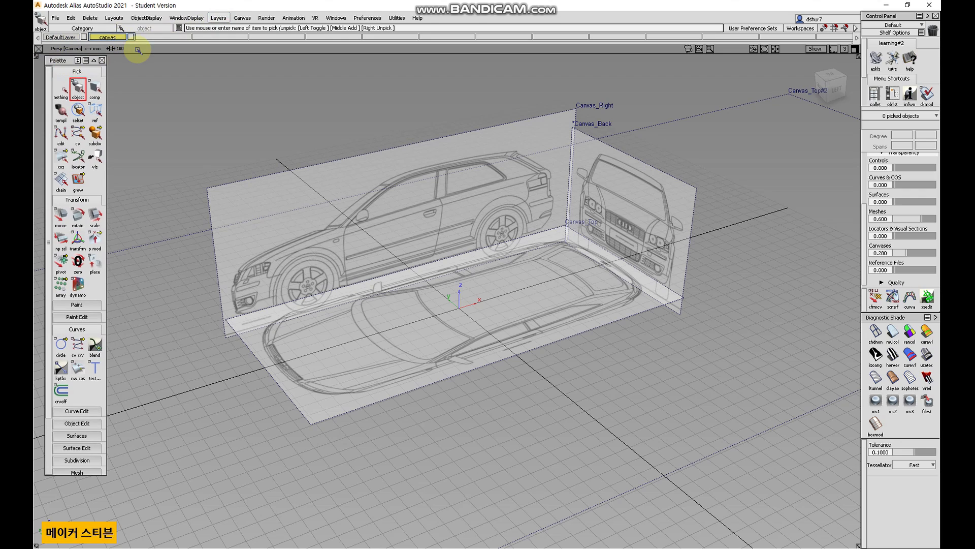
Delete the stray duplicate top canvas lying away from the car.
left_click_drag(166, 79, 716, 457)
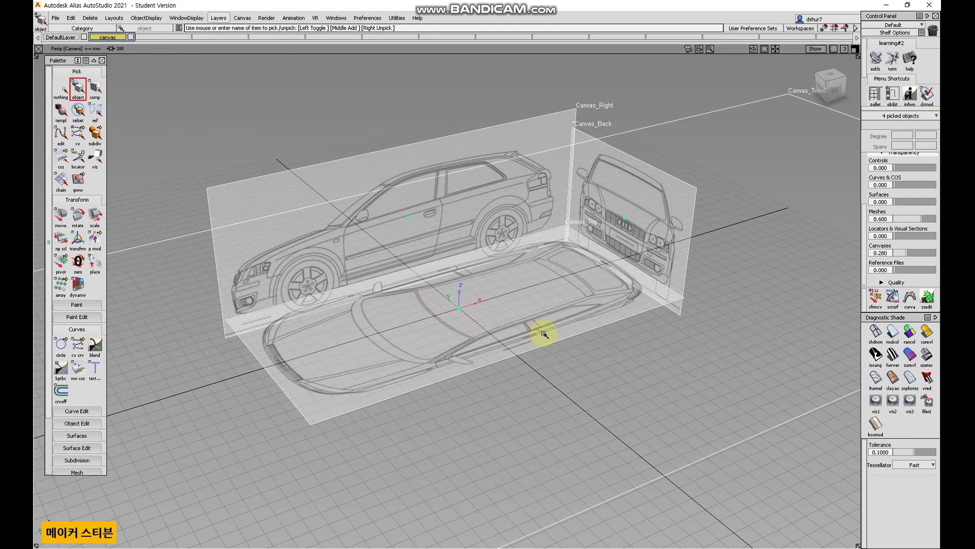
right_click_drag(615, 406, 447, 447, "alt+shift")
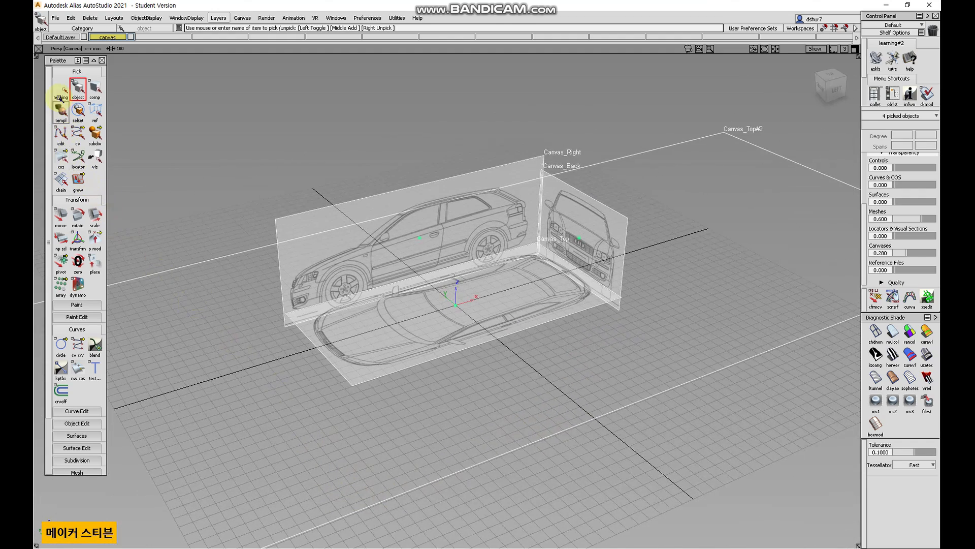
left_click(59, 87)
left_click(199, 328)
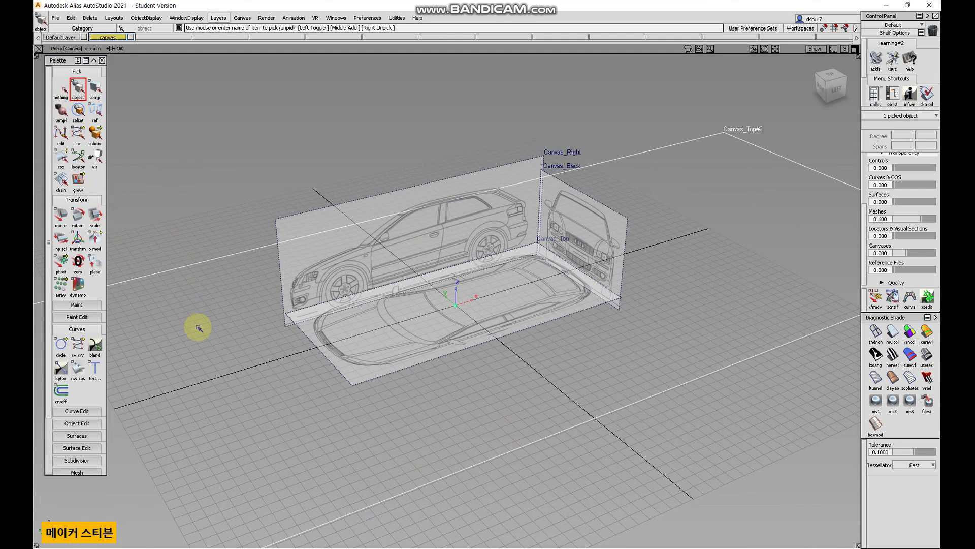
key("Delete")
key("Return")
Assign the three canvases to the canvas layer and create another new layer named curve.
left_click_drag(249, 109, 708, 472)
left_click(113, 37)
left_click(113, 46)
left_click(220, 20)
left_click(220, 30)
type("cu")
key("Return")
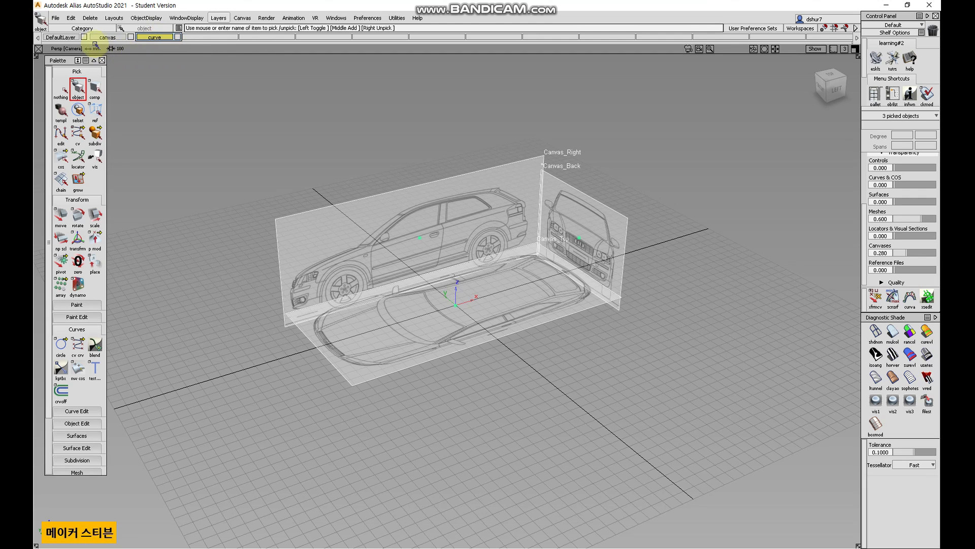
Set the canvas layer's state to Inactive.
left_click(131, 37)
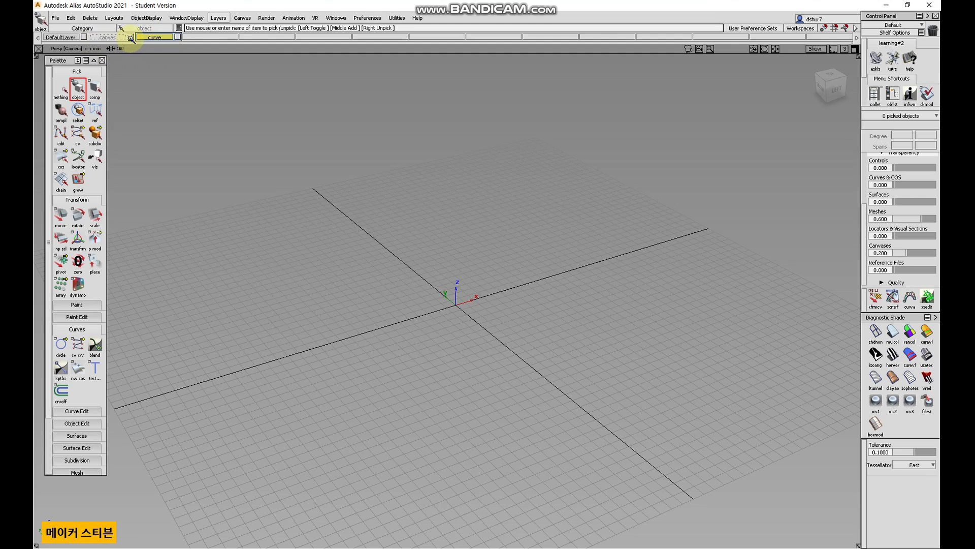
left_click(131, 37)
left_click(107, 38)
right_click(108, 37)
mouse_move(122, 91)
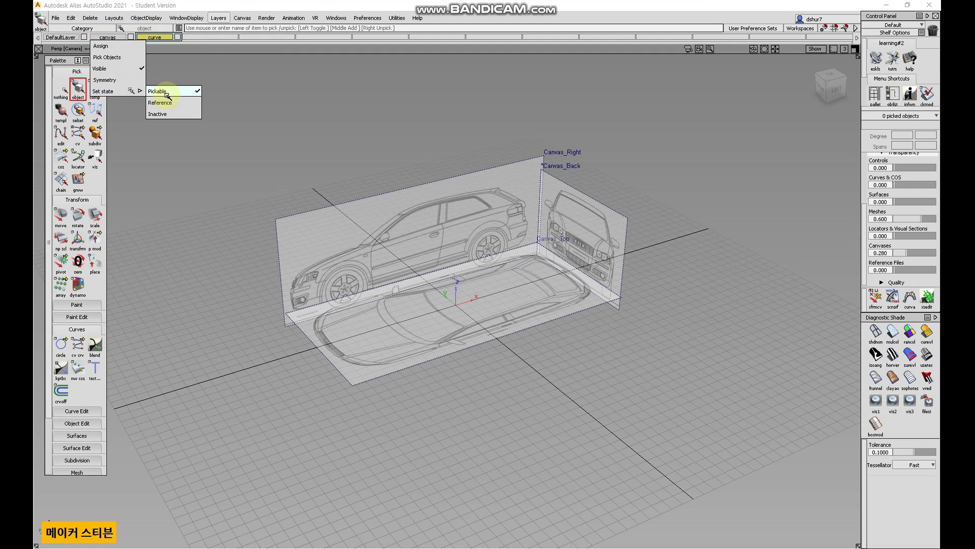
left_click(176, 115)
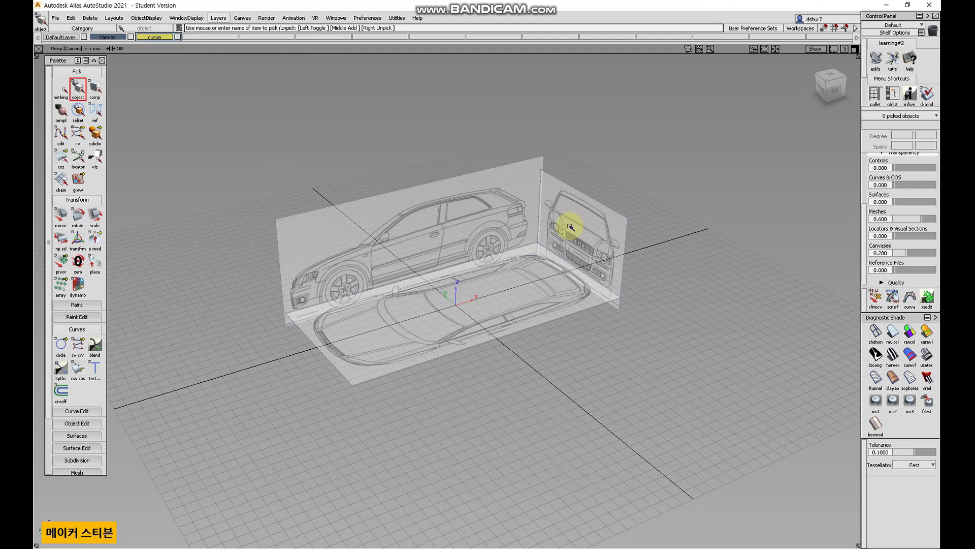
Draw a trial CV curve along the car's upper outline in the Top view.
left_click_drag(707, 220, 644, 299, "alt+shift")
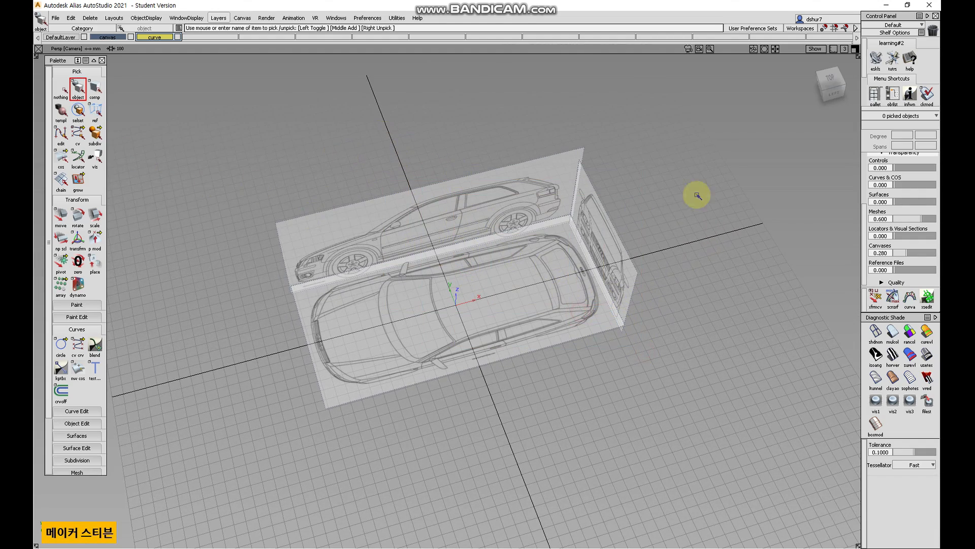
left_click(829, 79)
left_click(830, 76)
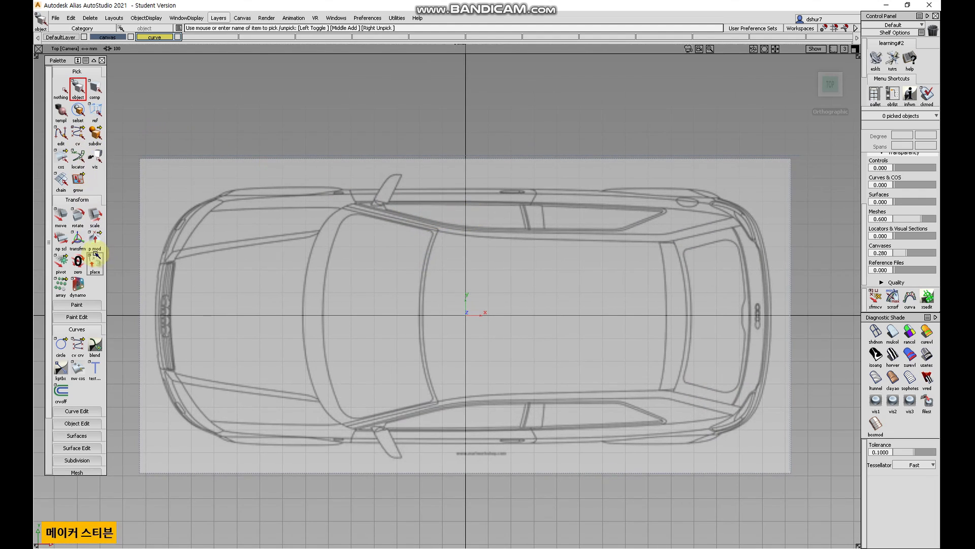
left_click(77, 345)
left_click(146, 315)
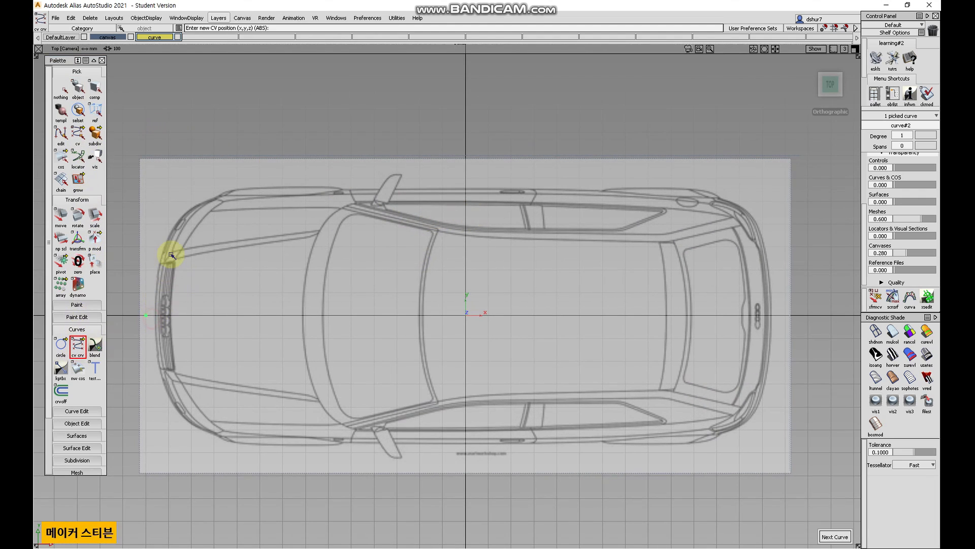
left_click(146, 223)
left_click(192, 188)
left_click(235, 176)
left_click(326, 173)
left_click(465, 176)
left_click(602, 190)
left_click(684, 188)
left_click(764, 241)
left_click(745, 215)
left_click(763, 290)
left_click(765, 321)
key("BackSpace")
key("BackSpace")
key("BackSpace")
key("BackSpace")
key("BackSpace")
key("BackSpace")
key("BackSpace")
key("BackSpace")
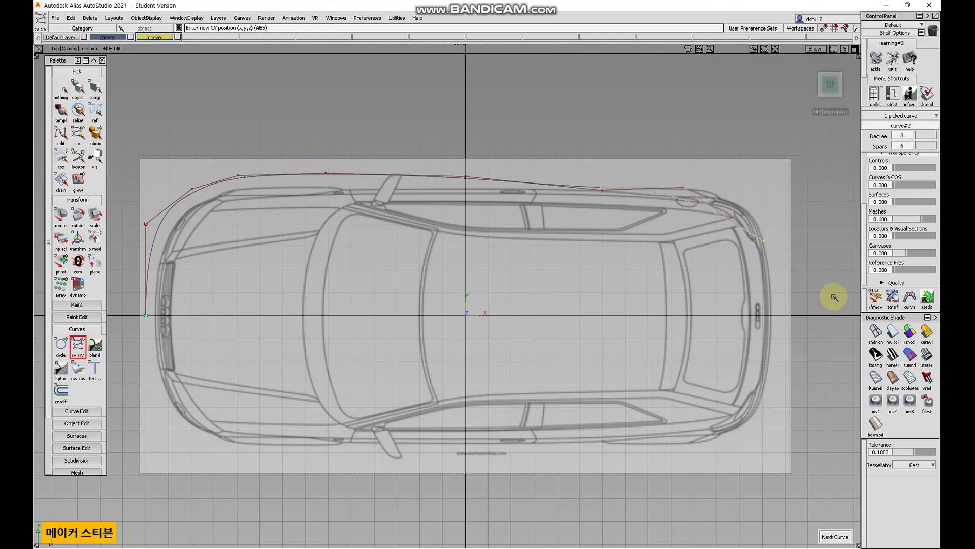
Set the canvas transparency to 0.570 and delete the trial curve.
left_click_drag(910, 254, 920, 253)
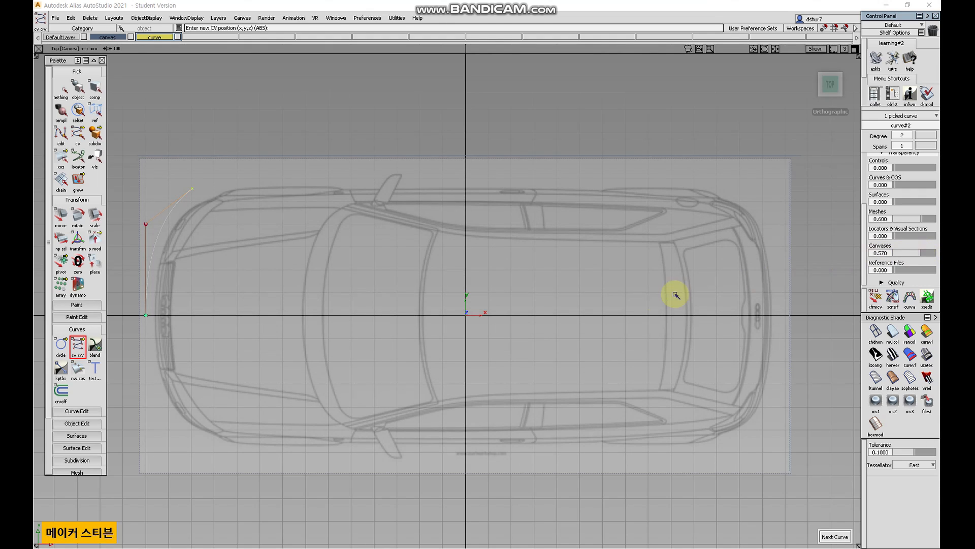
left_click(78, 89)
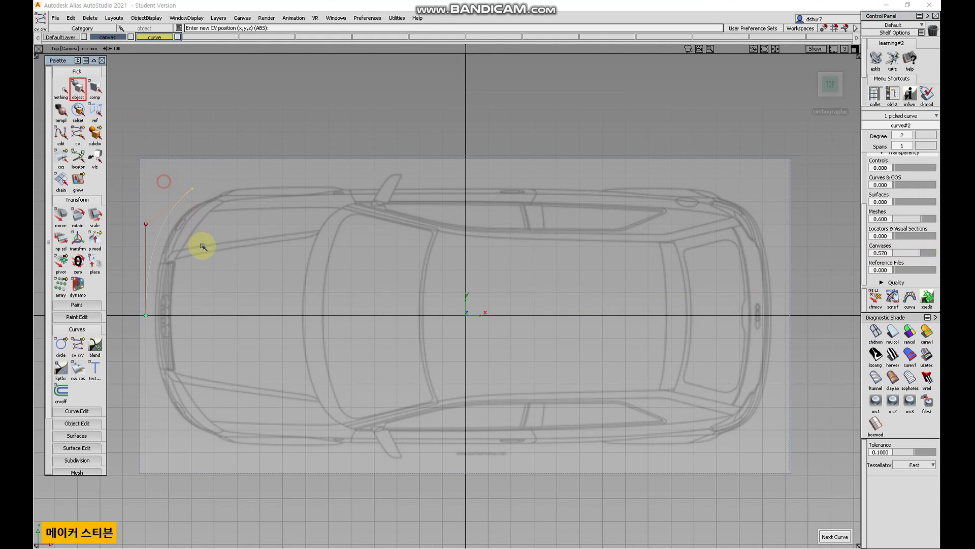
key("Delete")
key("Return")
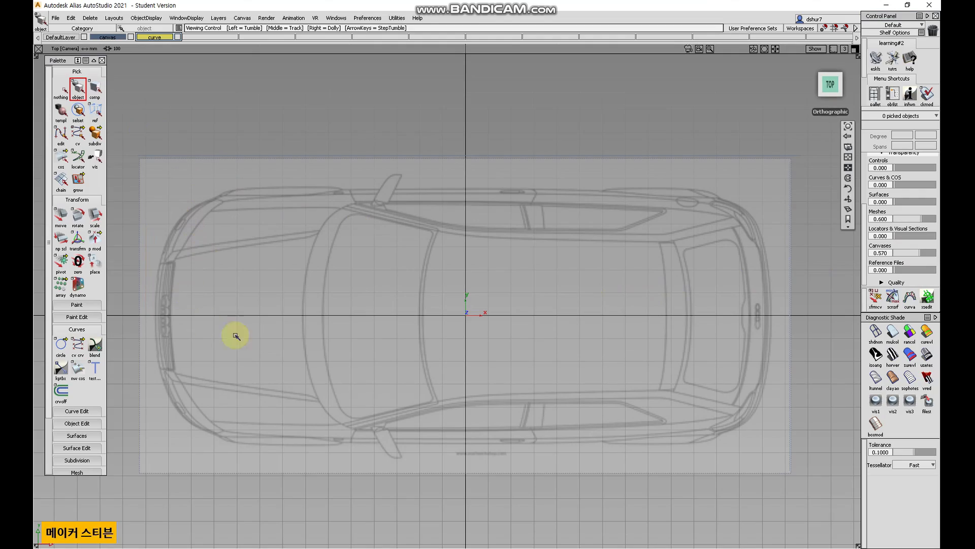
left_click_drag(370, 401, 458, 398, "alt+shift")
right_click_drag(457, 398, 420, 407, "alt+shift")
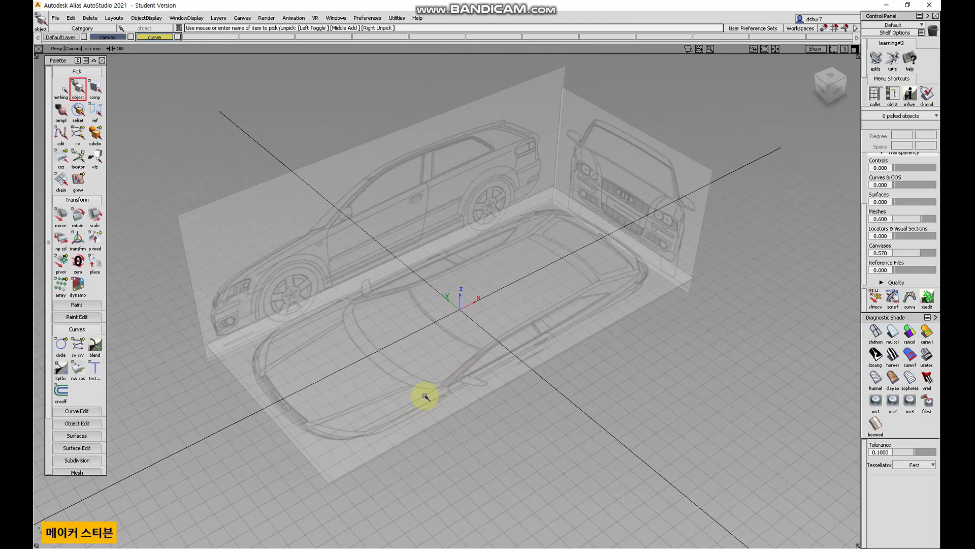